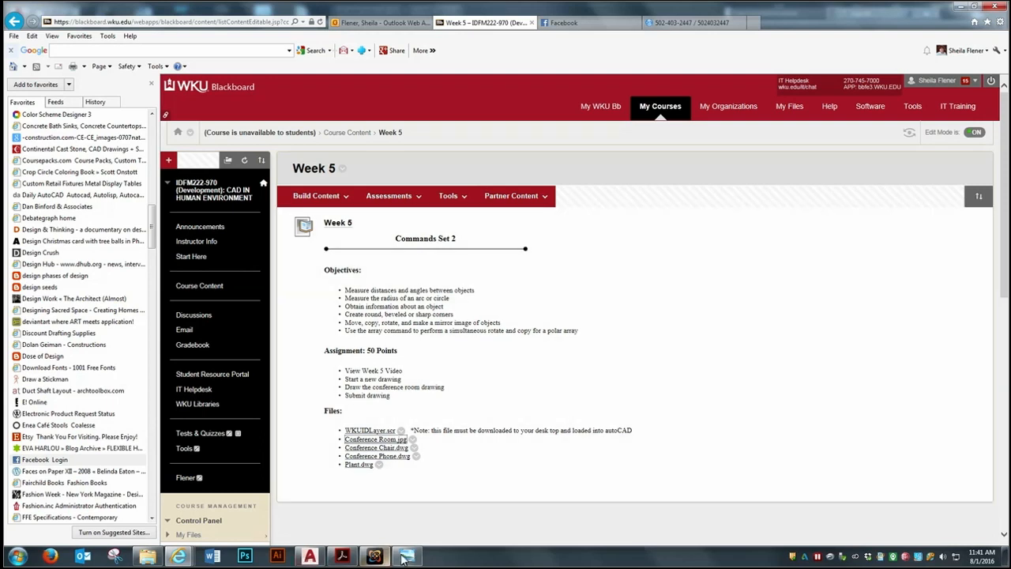
# Examine the dimensions in the Conference Room floor plan image and switch to AutoCAD
pyautogui.click(407, 557)
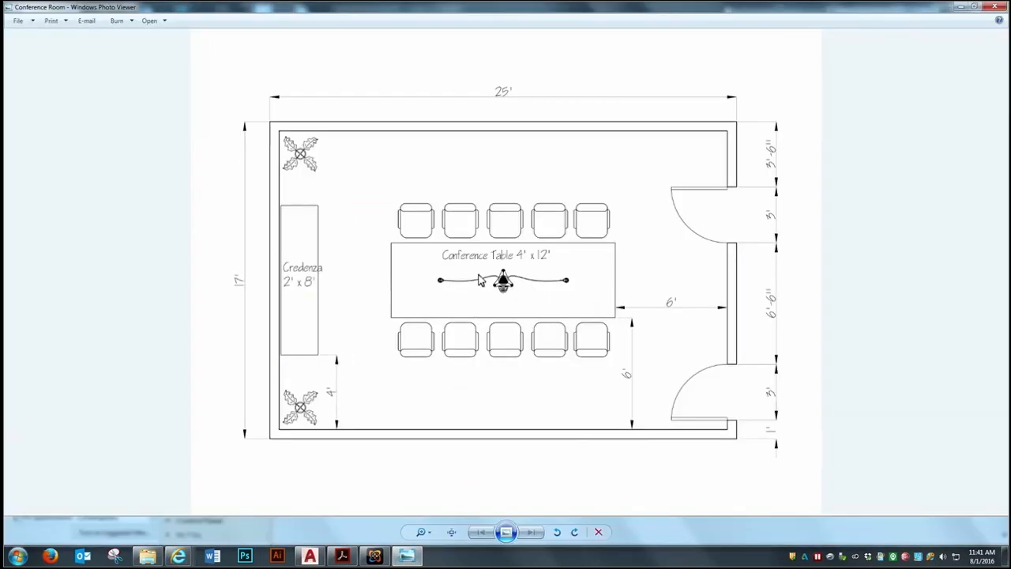
pyautogui.click(960, 7)
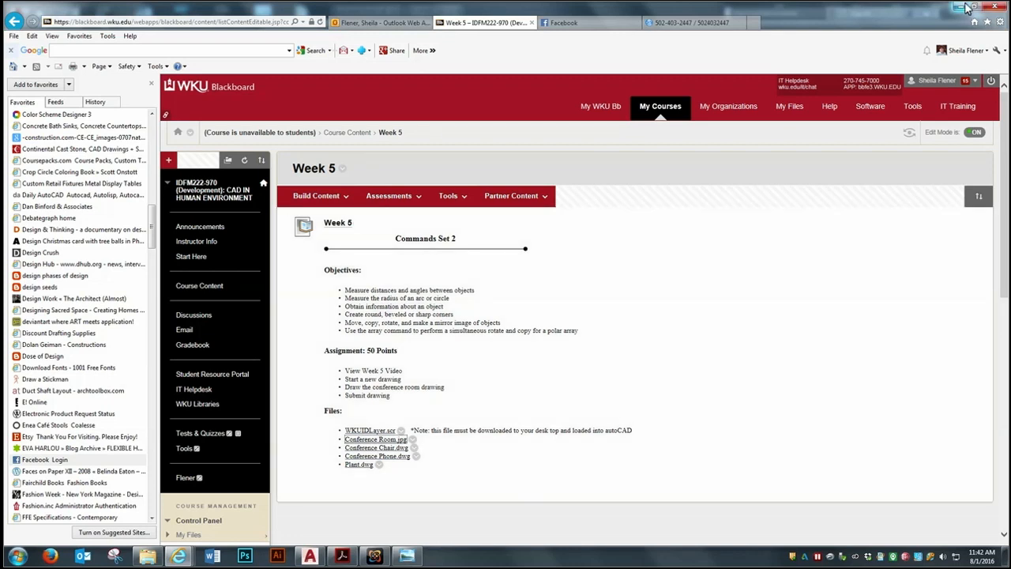
pyautogui.click(958, 6)
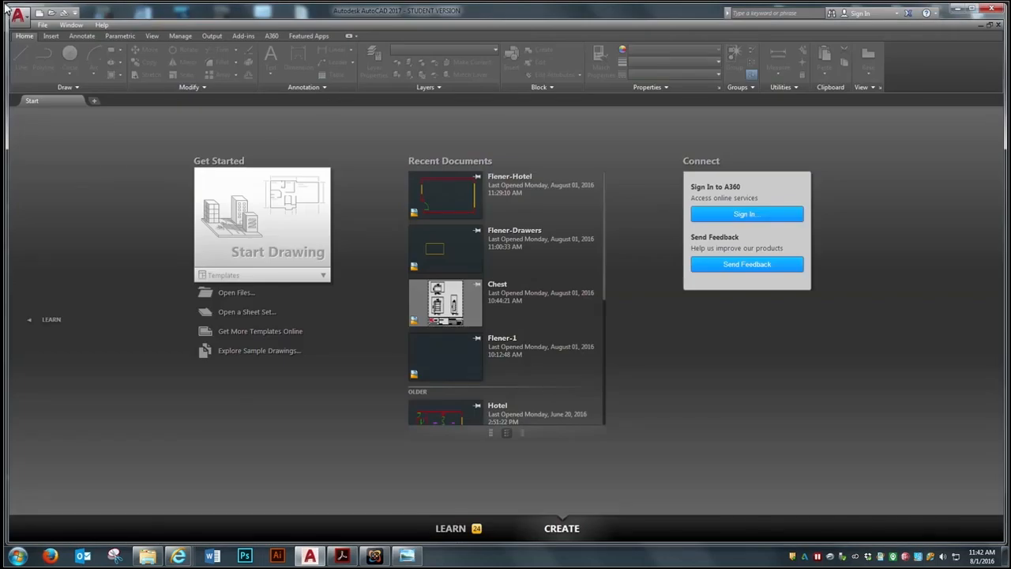
# Start a new drawing from the acad template and turn off its grid
pyautogui.click(43, 24)
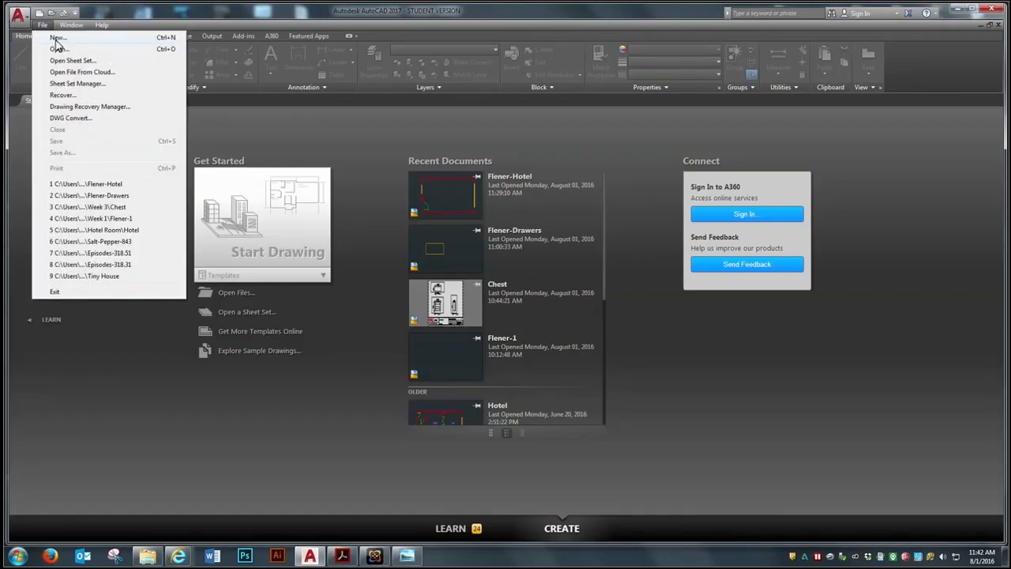
pyautogui.click(55, 41)
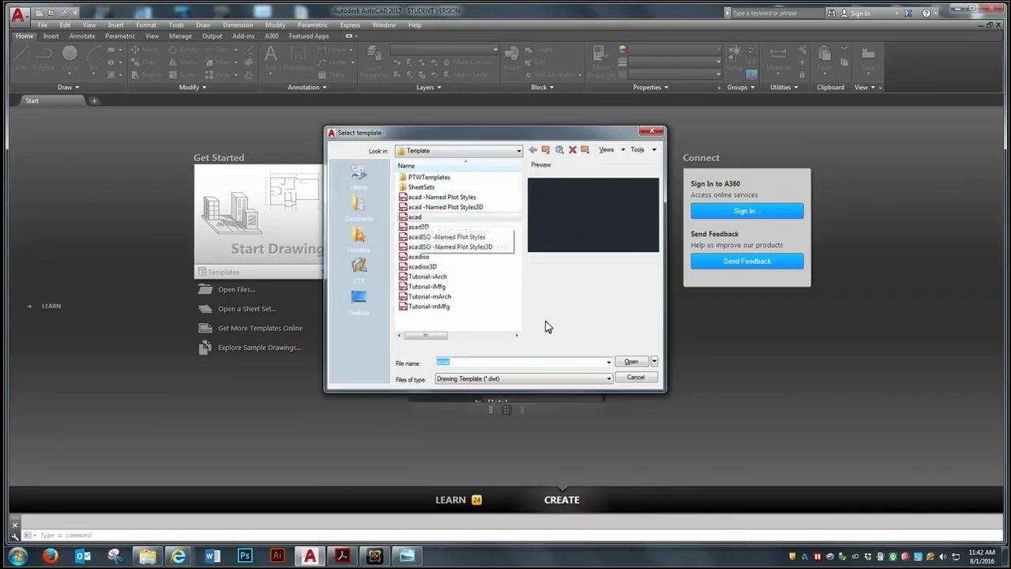
pyautogui.click(631, 361)
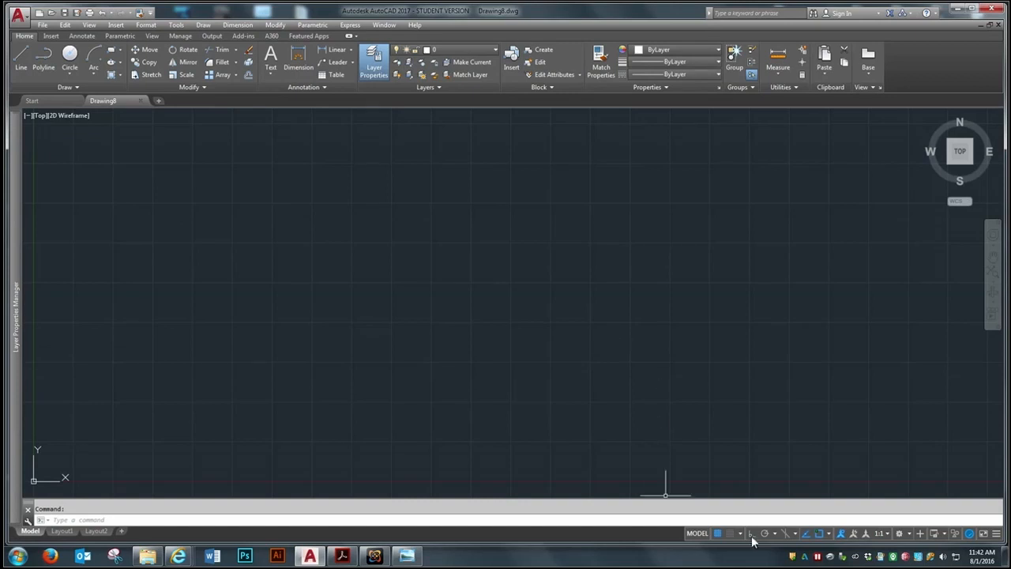
pyautogui.click(718, 533)
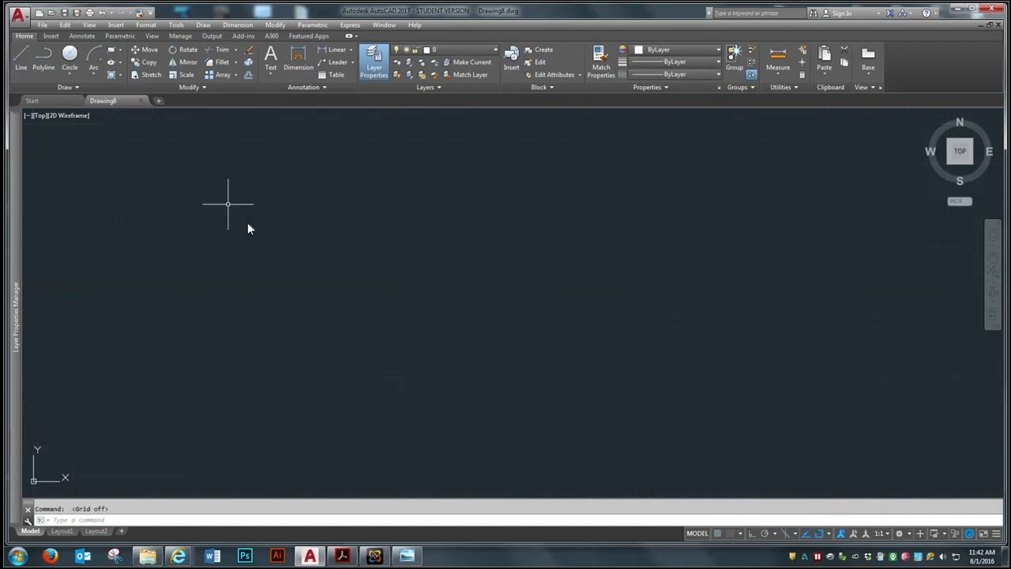
# Set the drawing's length units to Architectural
pyautogui.click(146, 26)
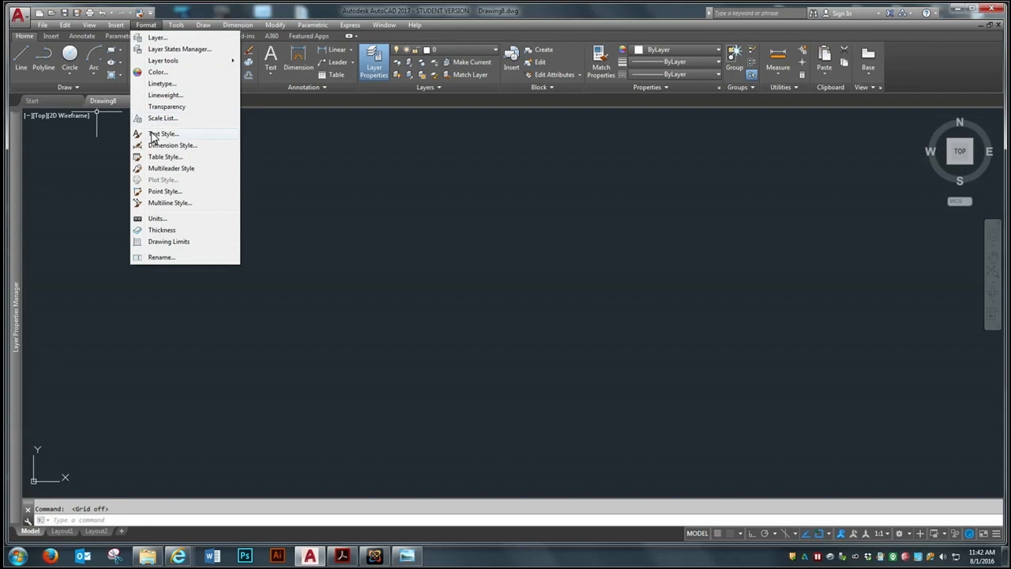
pyautogui.click(166, 219)
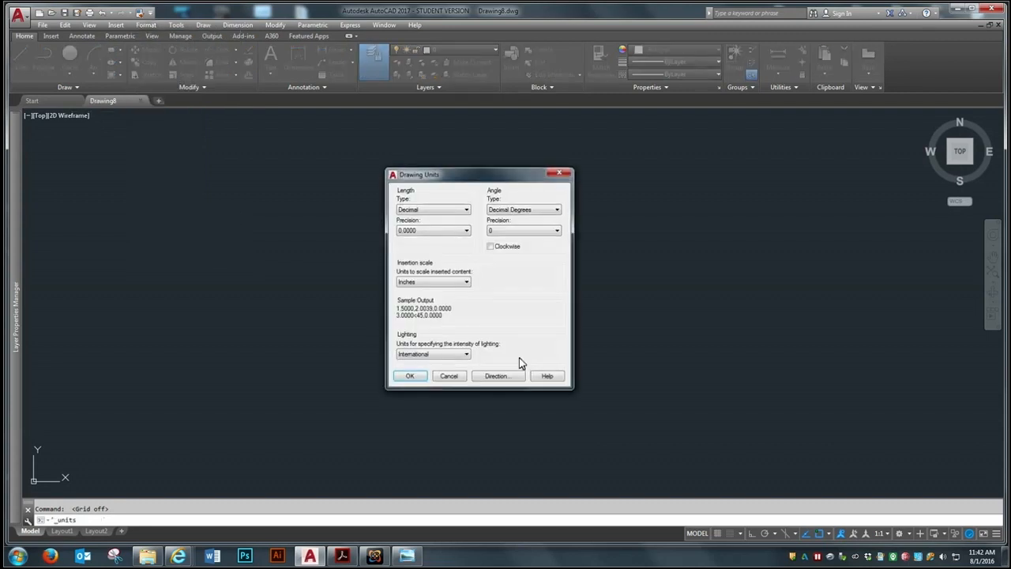
pyautogui.click(463, 210)
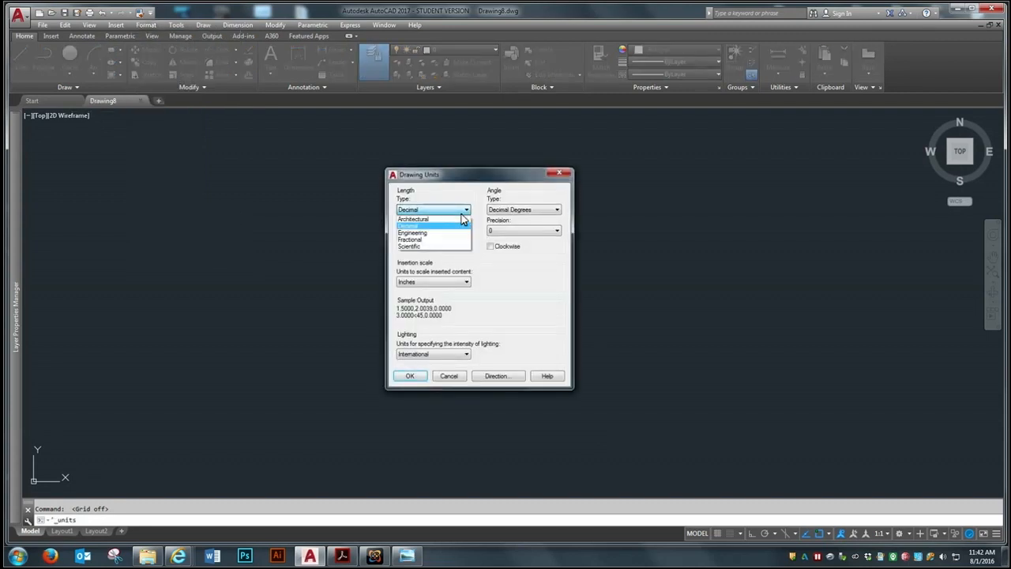
pyautogui.click(415, 218)
pyautogui.click(410, 376)
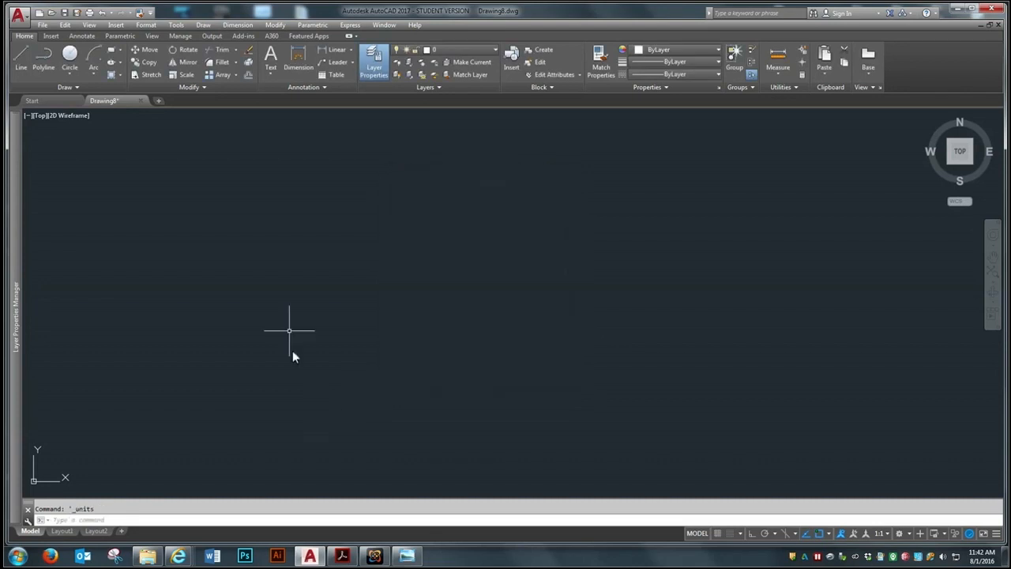
# Set the drawing limits with the default lower-left corner and an upper-right corner of 30',30
pyautogui.click(139, 27)
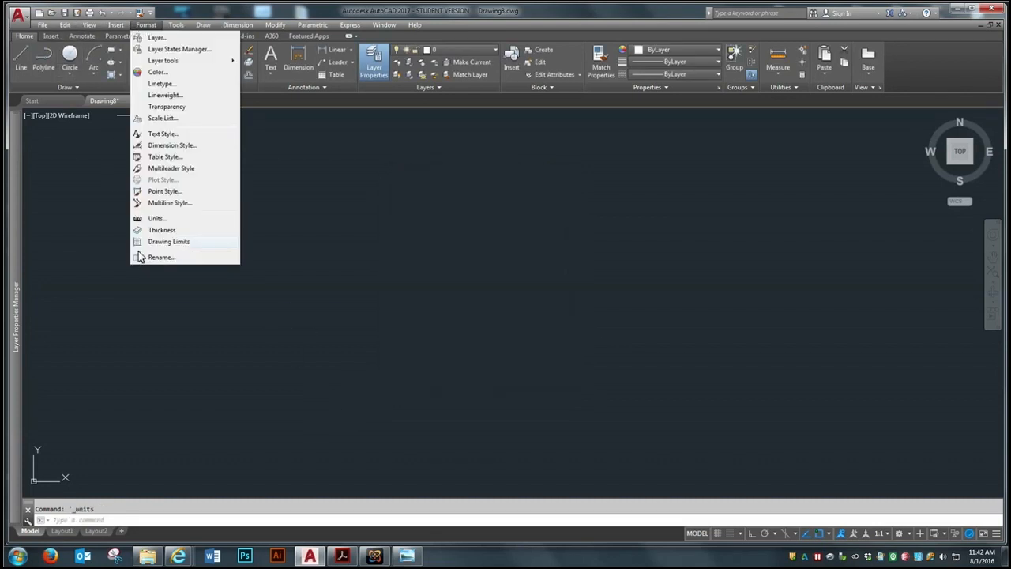
pyautogui.click(161, 254)
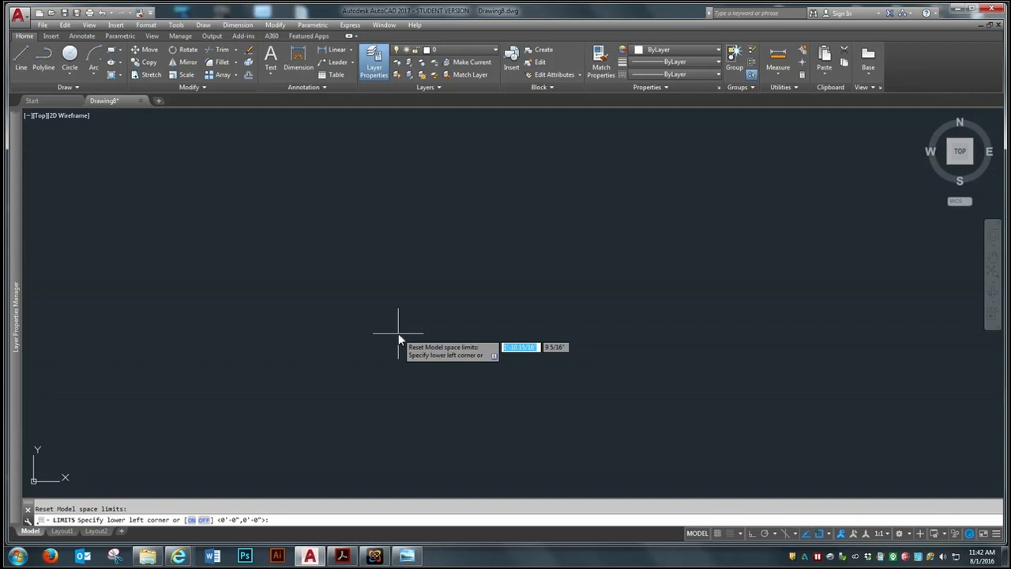
pyautogui.press('Return')
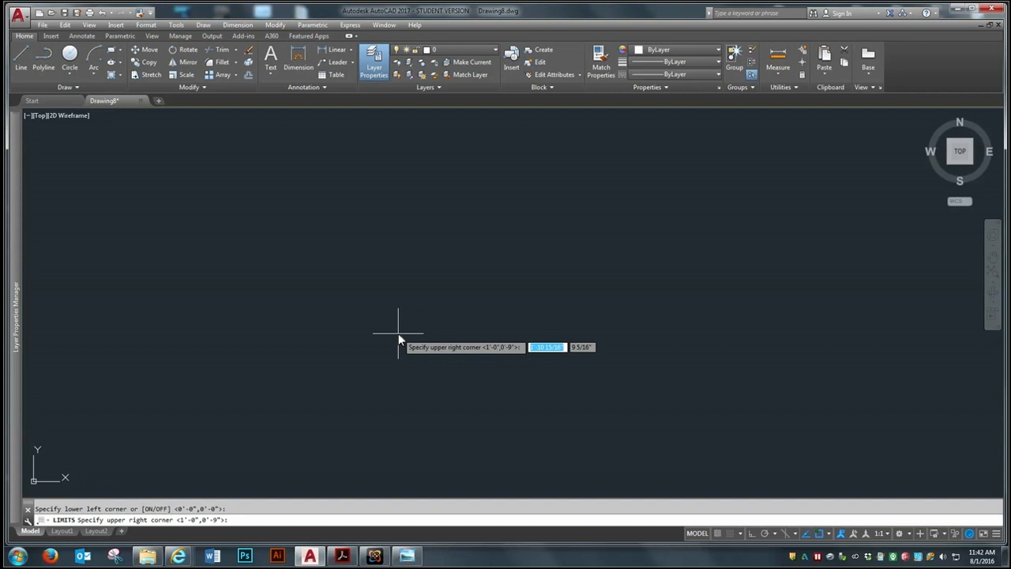
pyautogui.write("30'")
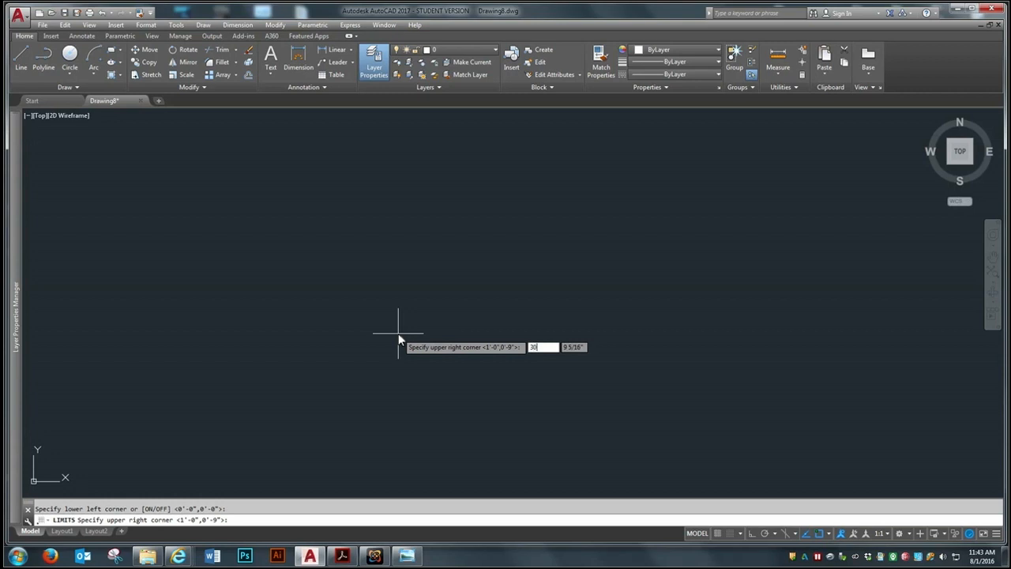
pyautogui.press('Tab')
pyautogui.write('30')
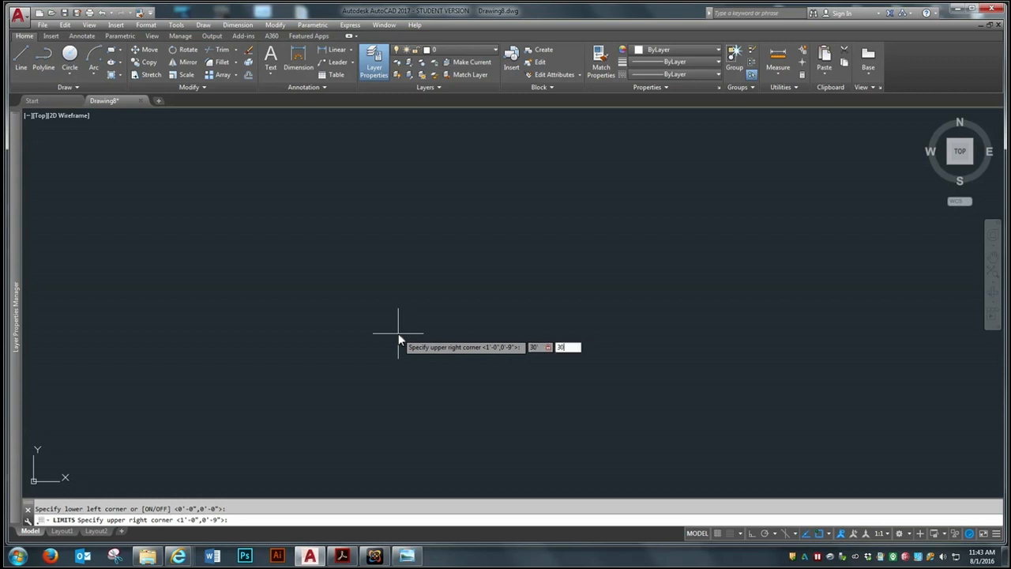
pyautogui.press('Return')
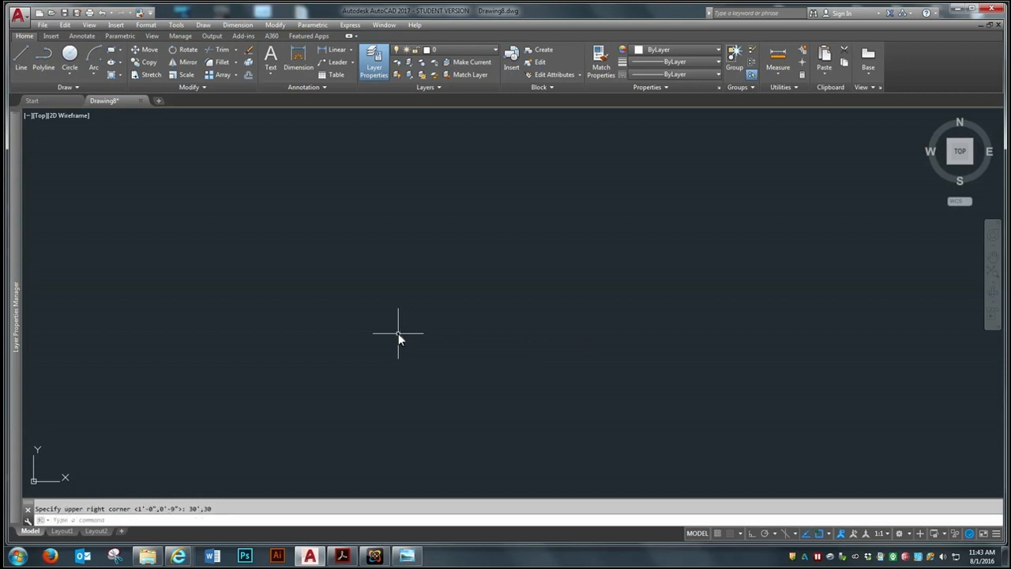
pyautogui.write('z')
pyautogui.press('Return')
pyautogui.write('a')
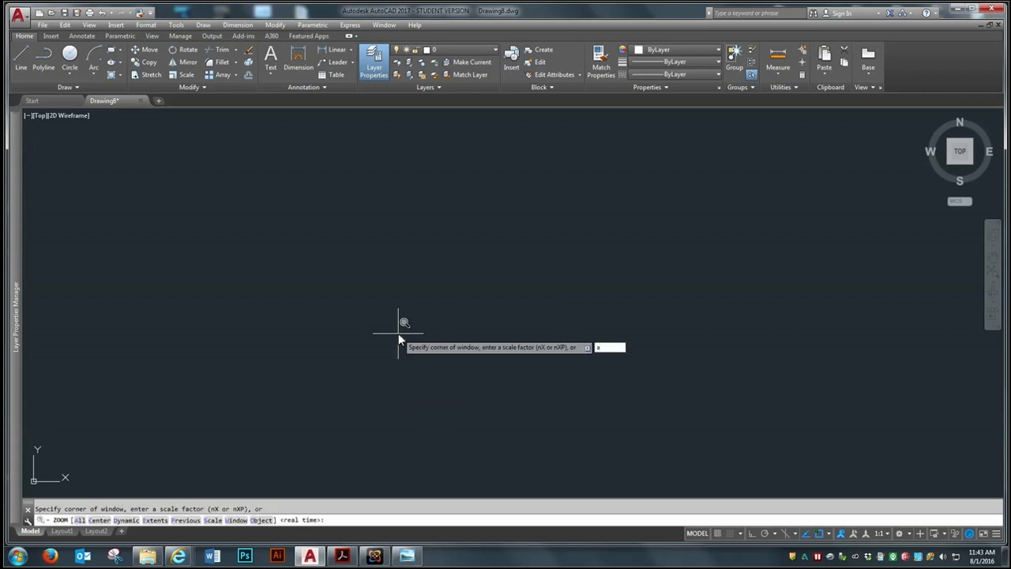
pyautogui.press('Return')
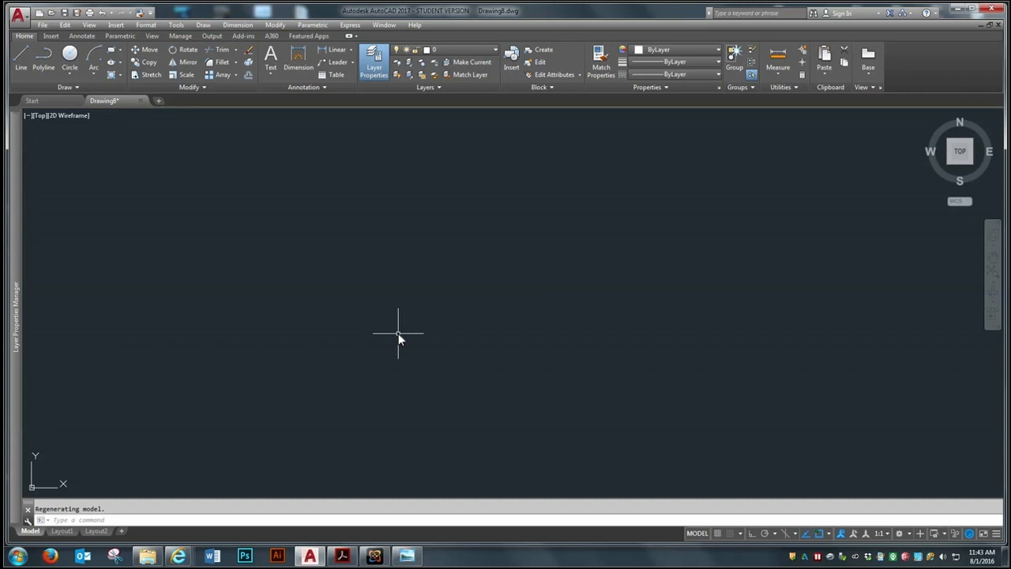
# Run the WKUIDLayer.scr script from the Desktop to load the layer set
pyautogui.write('script')
pyautogui.press('Return')
pyautogui.moveTo(665, 199); pyautogui.dragTo(662, 348)
pyautogui.click(470, 341)
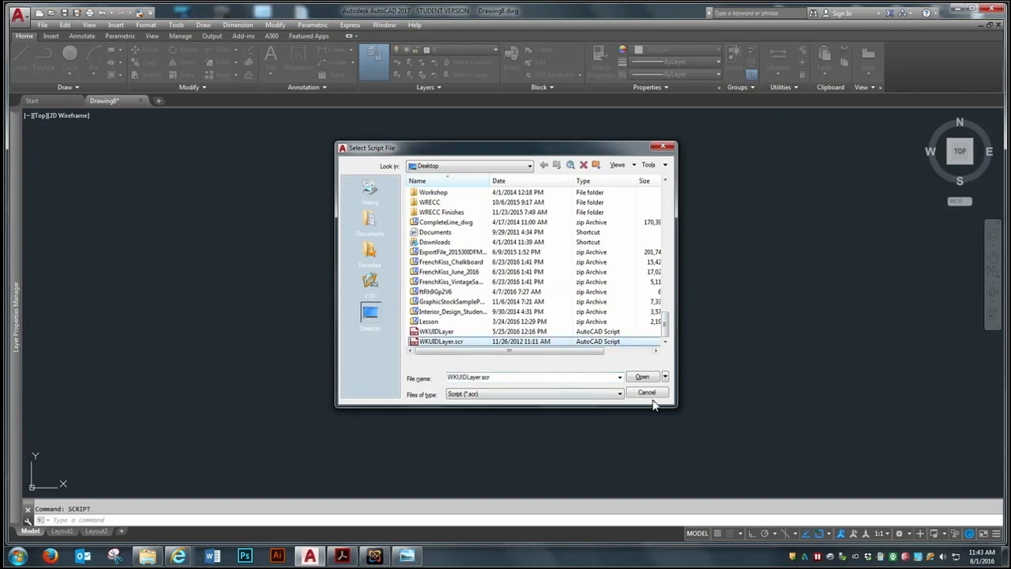
pyautogui.click(651, 378)
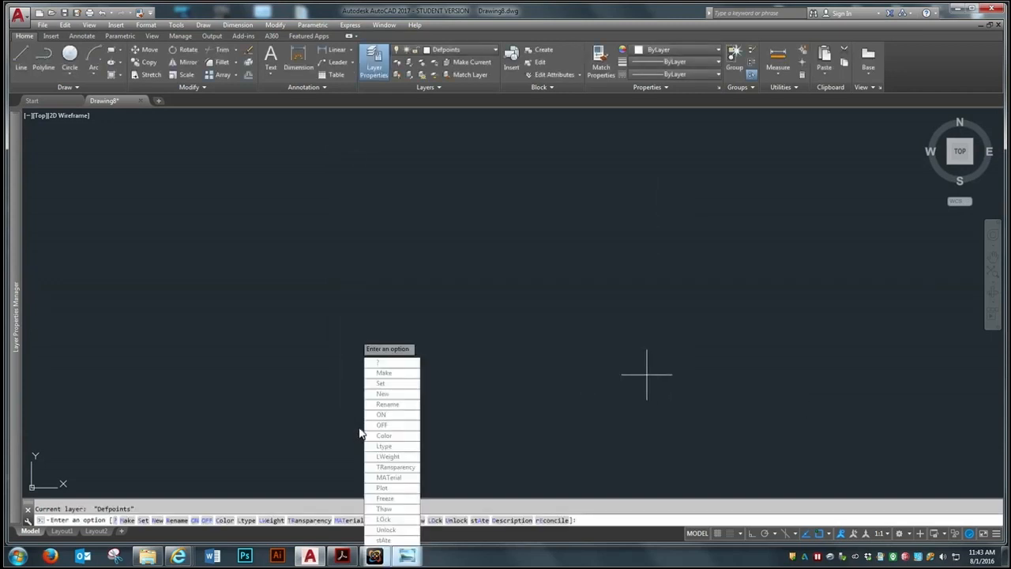
# On layer A-Wall-Ext, draw the room's upper exterior wall as a 25' horizontal line to the right with Ortho on
pyautogui.click(476, 52)
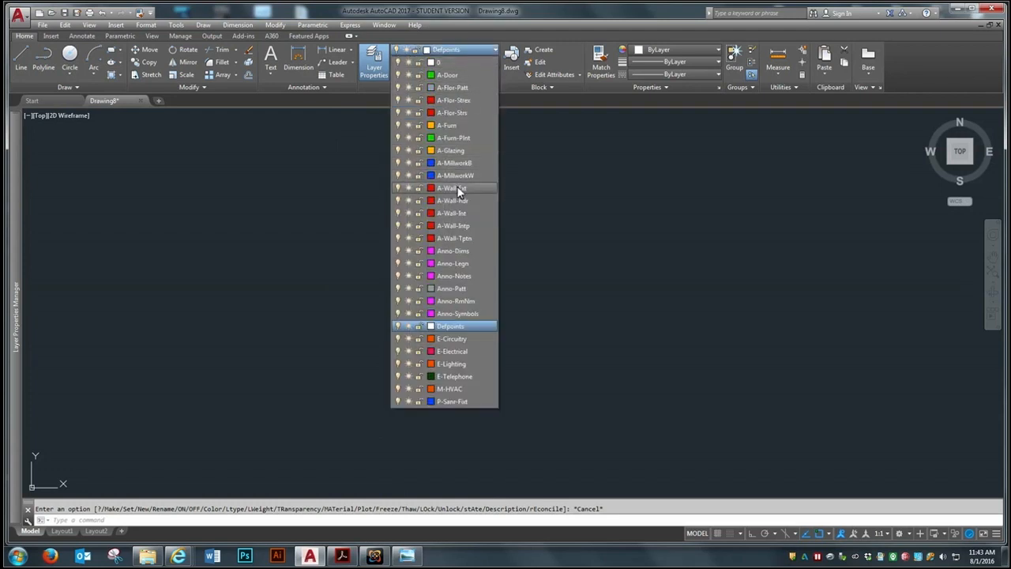
pyautogui.click(457, 187)
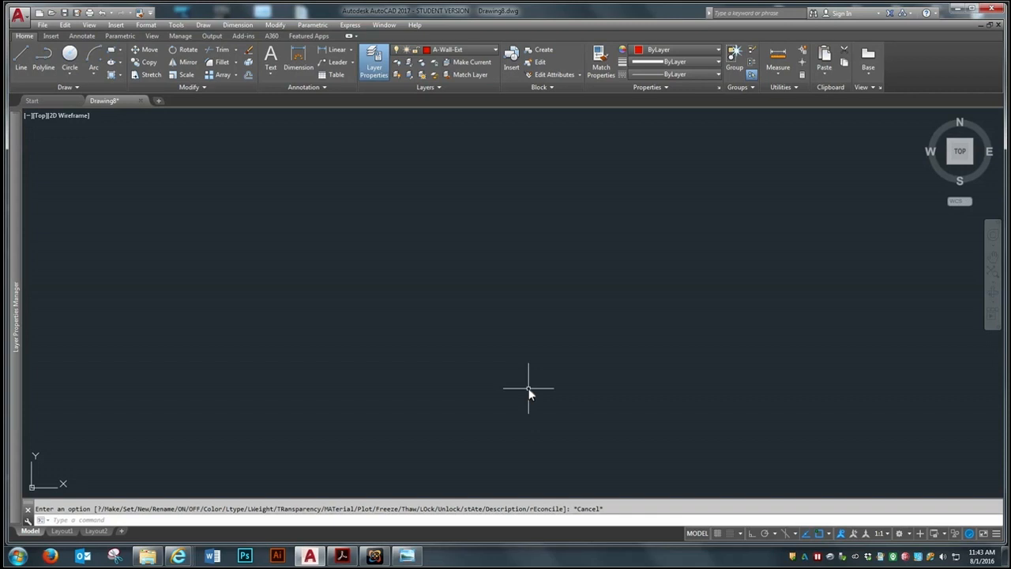
pyautogui.click(24, 50)
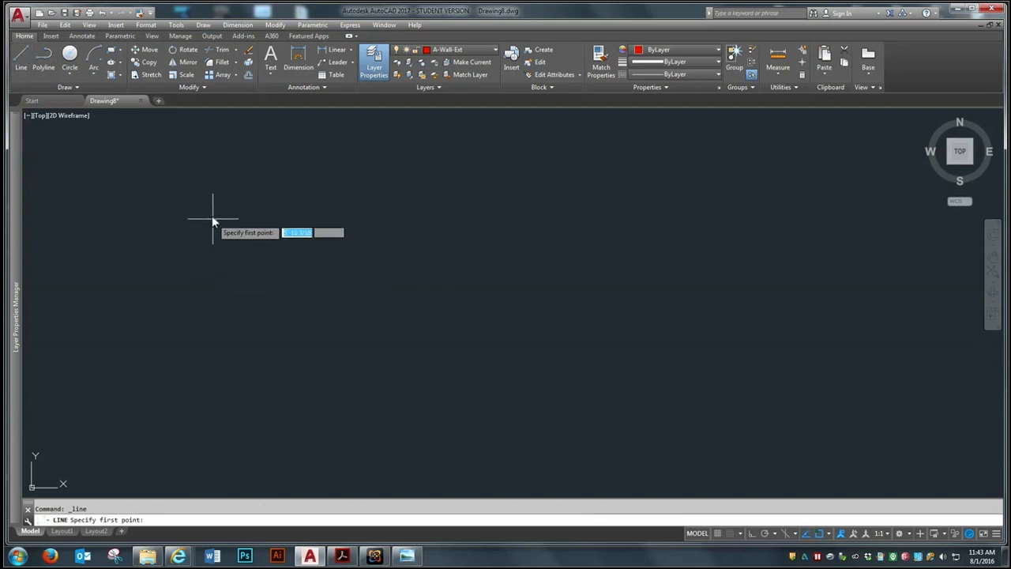
pyautogui.click(174, 167)
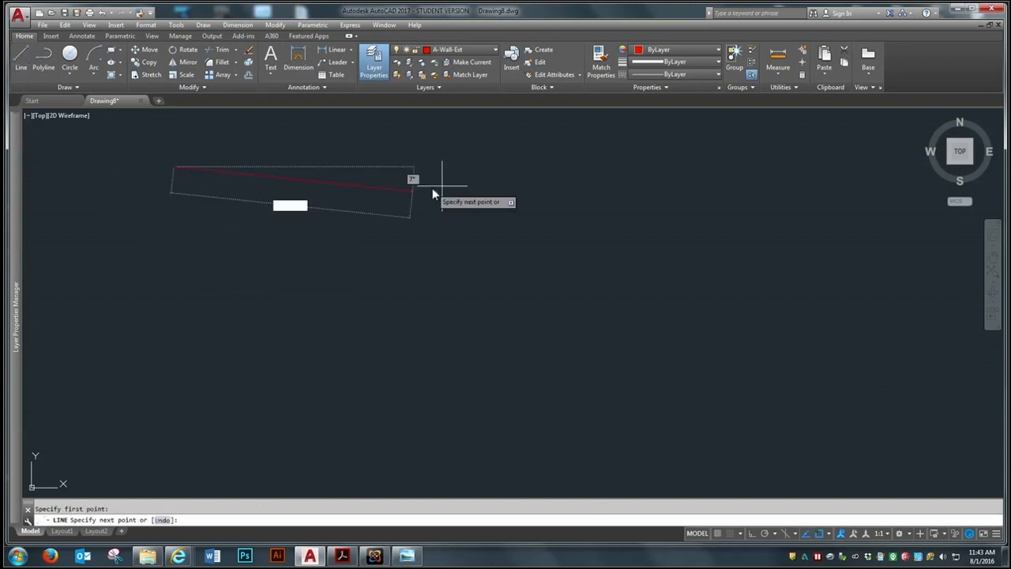
pyautogui.click(752, 533)
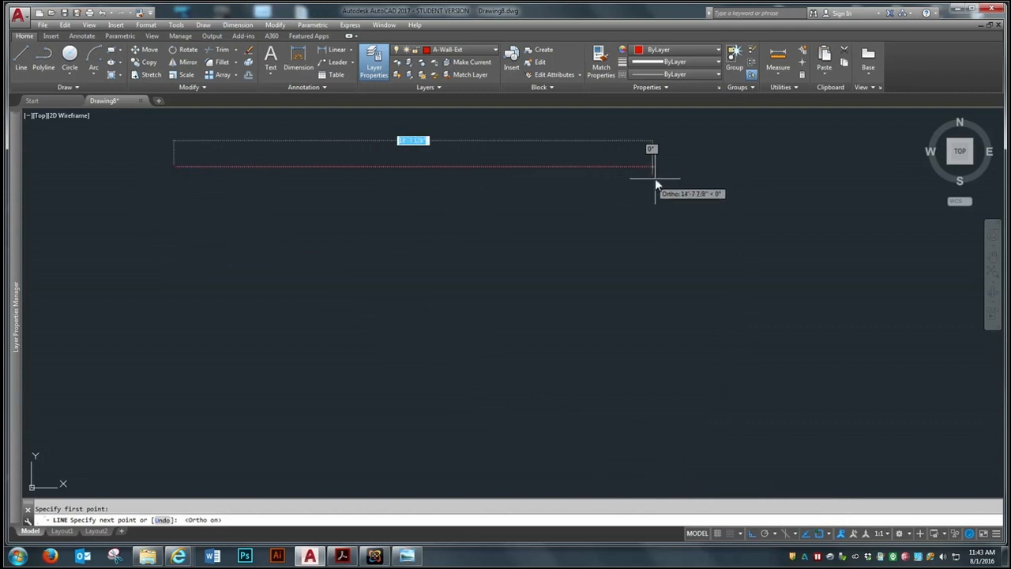
pyautogui.write('25')
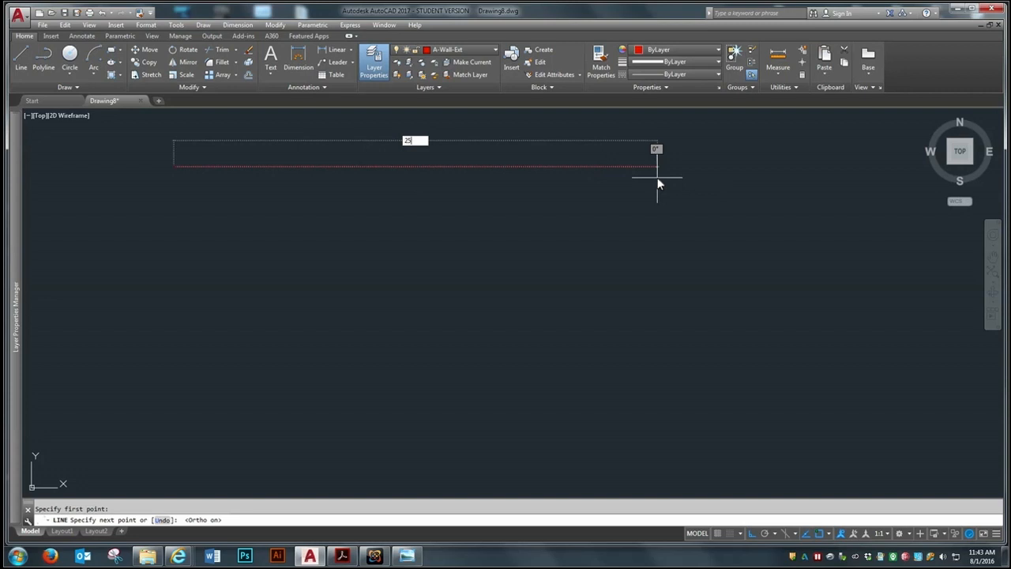
pyautogui.write("'")
pyautogui.press('Return')
# Continue the line straight down from the upper wall's right end with segments of 3'6 and 3'
pyautogui.scroll(-5, 470, 256)
pyautogui.scroll(2, 752, 269)
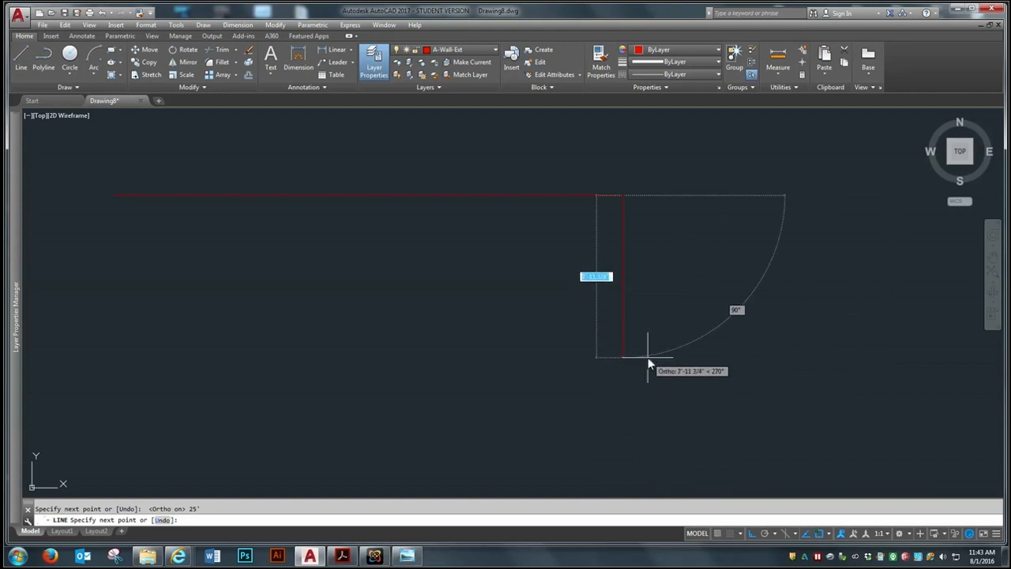
pyautogui.write("3'6")
pyautogui.press('Return')
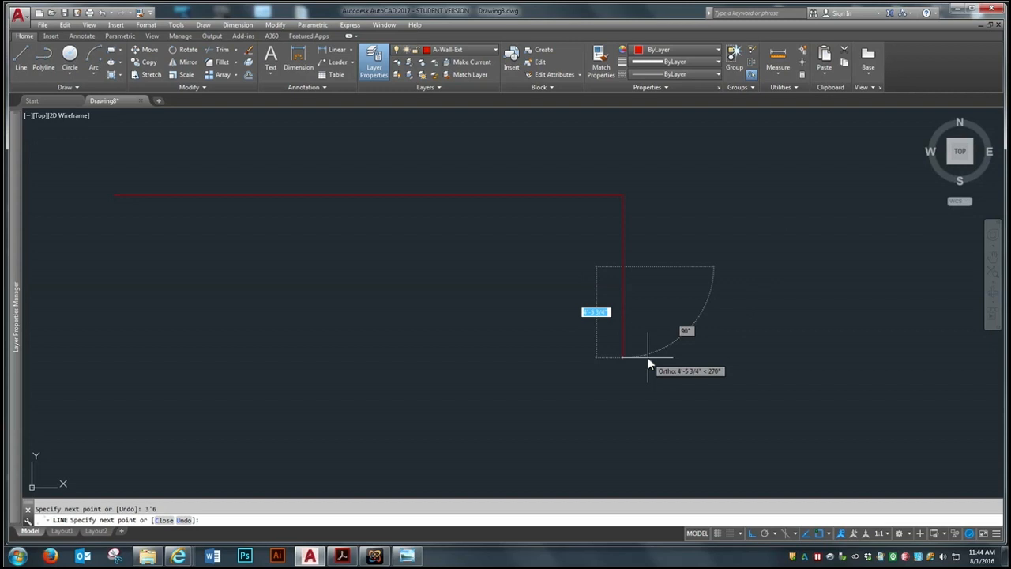
pyautogui.write("3'")
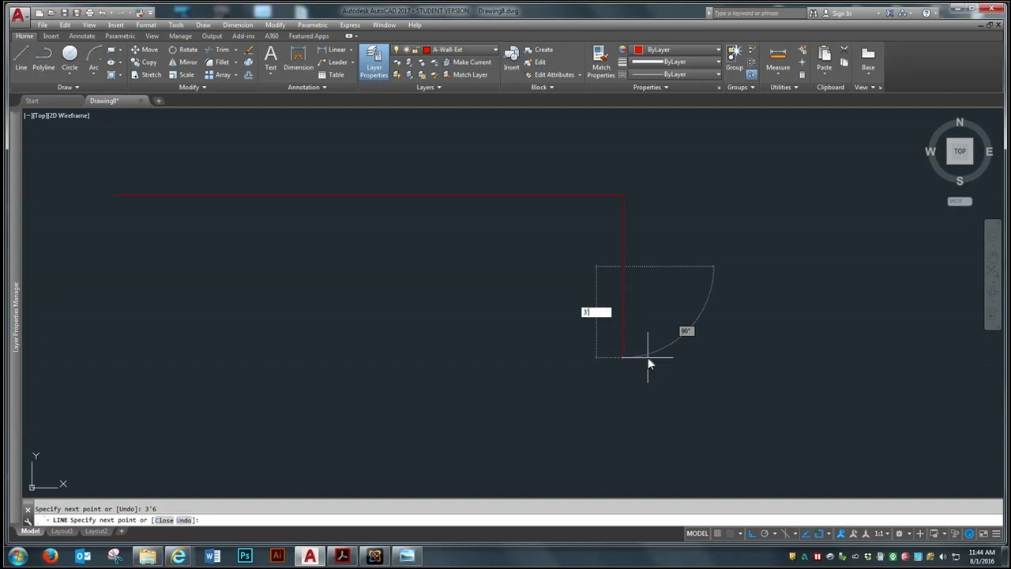
pyautogui.press('Return')
# Continue the right exterior wall line straight down with segments of 6'6, 3' and 1'
pyautogui.scroll(-2, 642, 224)
pyautogui.scroll(2, 640, 360)
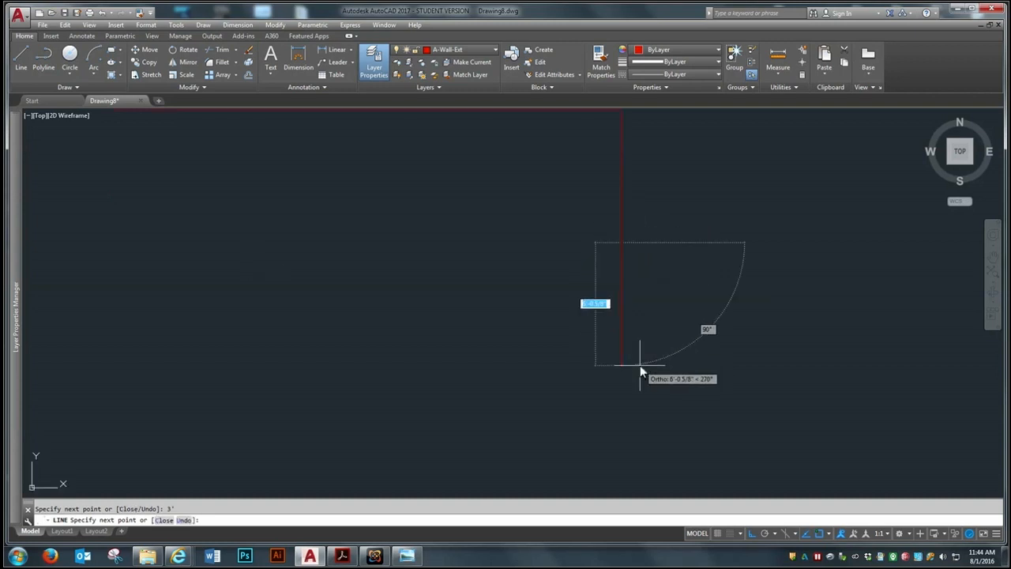
pyautogui.write("6'6")
pyautogui.press('Return')
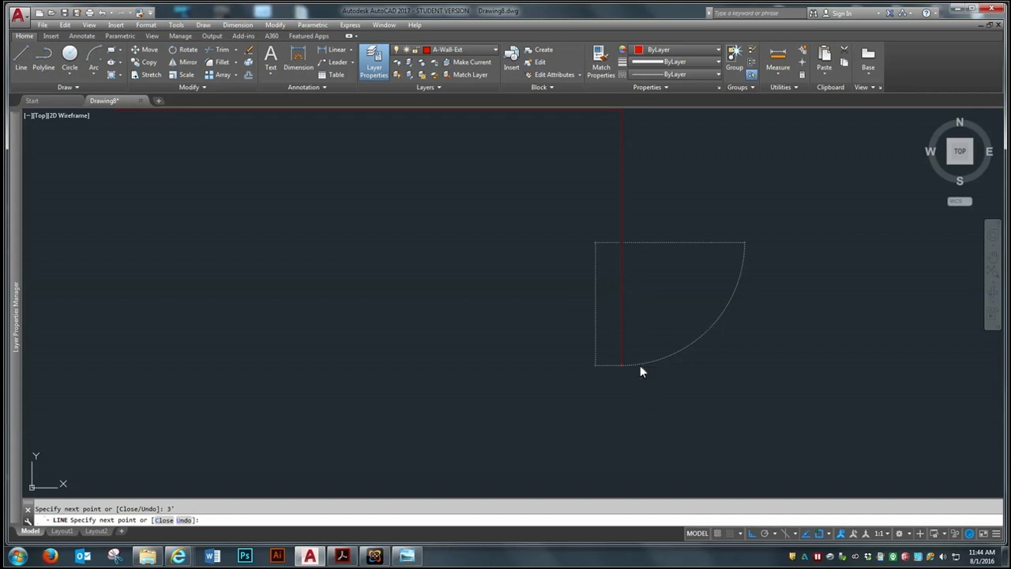
pyautogui.scroll(-2, 624, 356)
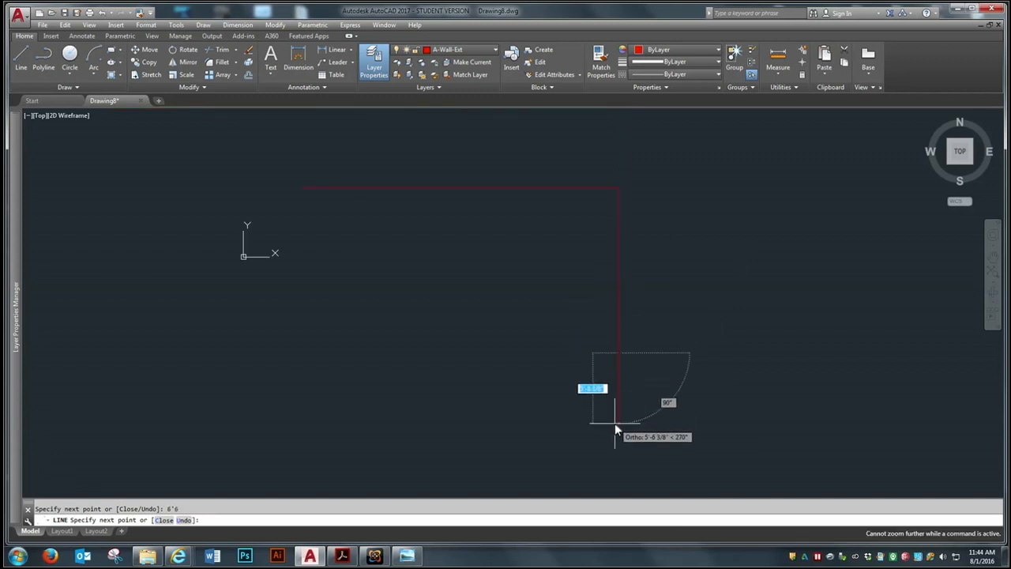
pyautogui.write("3'")
pyautogui.press('Return')
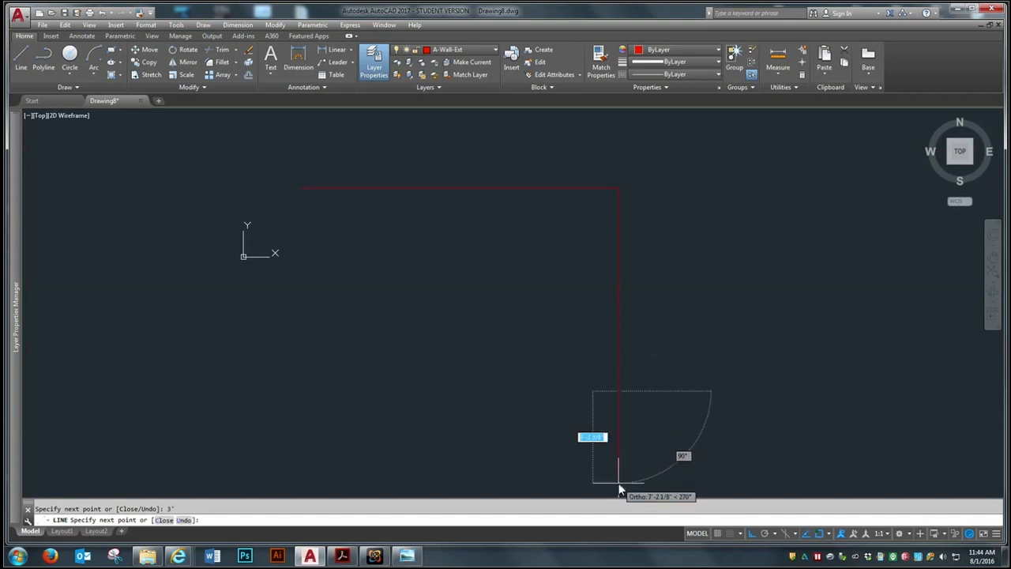
pyautogui.write('1')
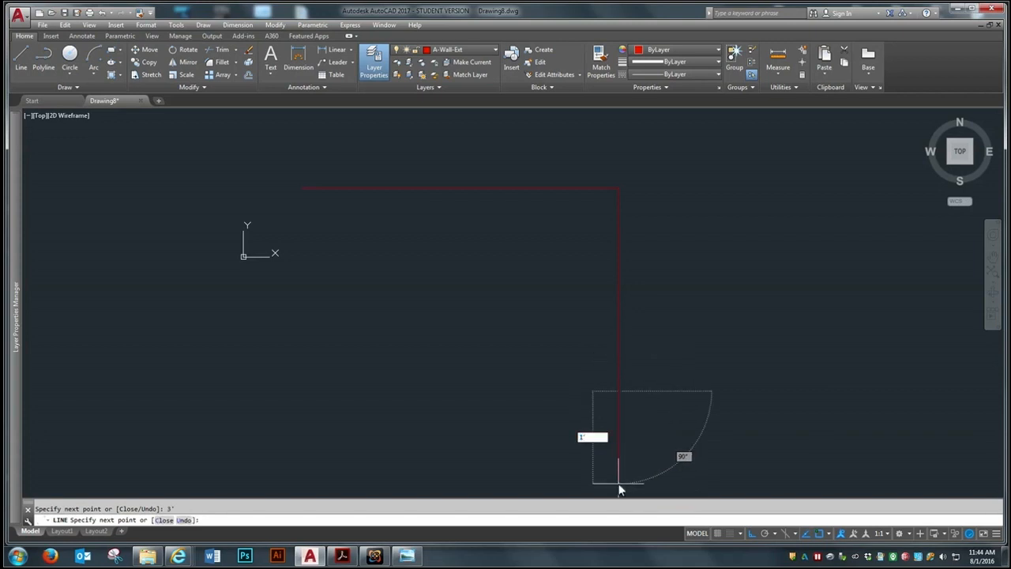
pyautogui.write("'")
pyautogui.press('Return')
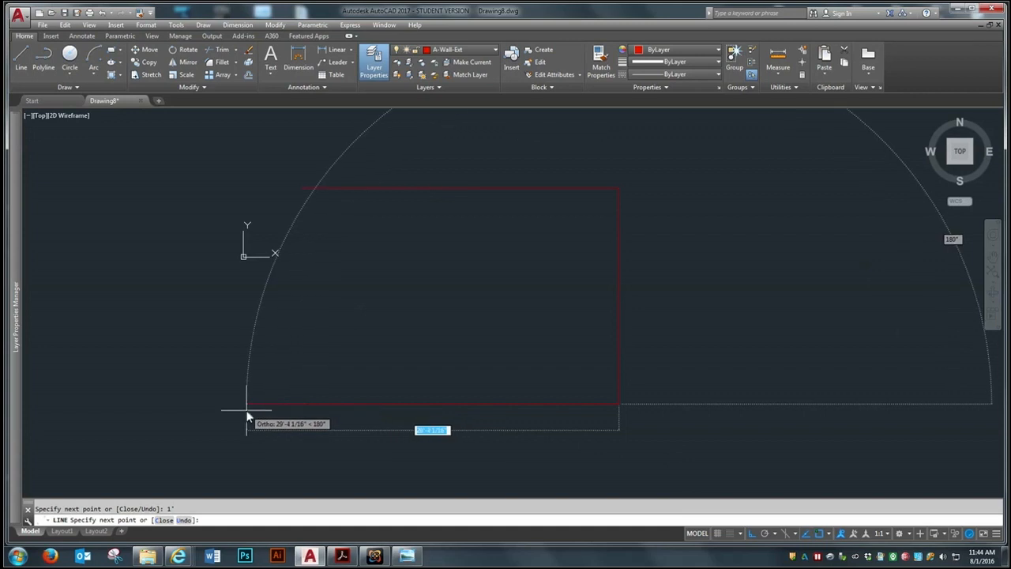
# Draw the lower wall 25' to the left and close the outline at the upper wall's left endpoint
pyautogui.write('2')
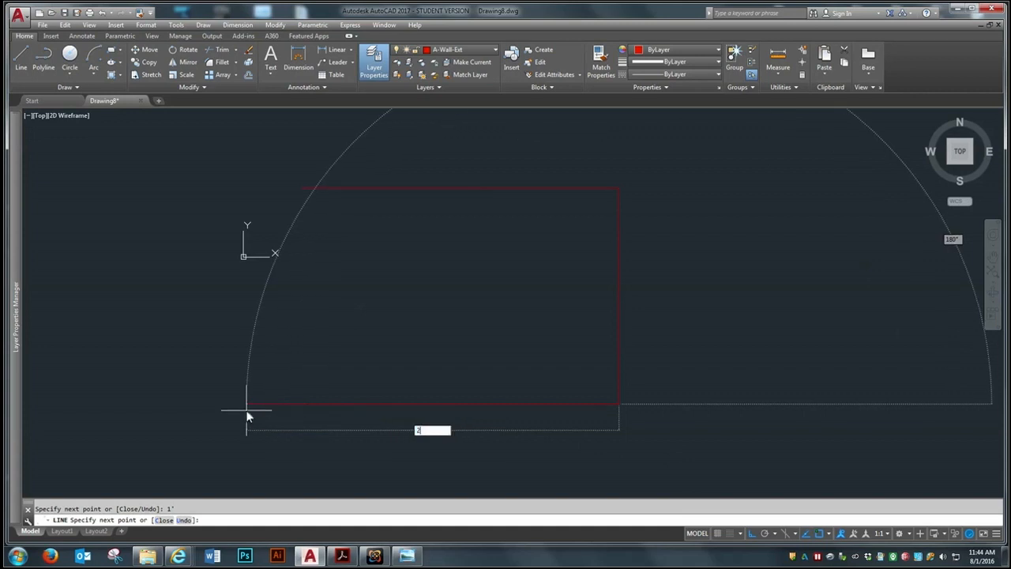
pyautogui.write("5'")
pyautogui.press('Return')
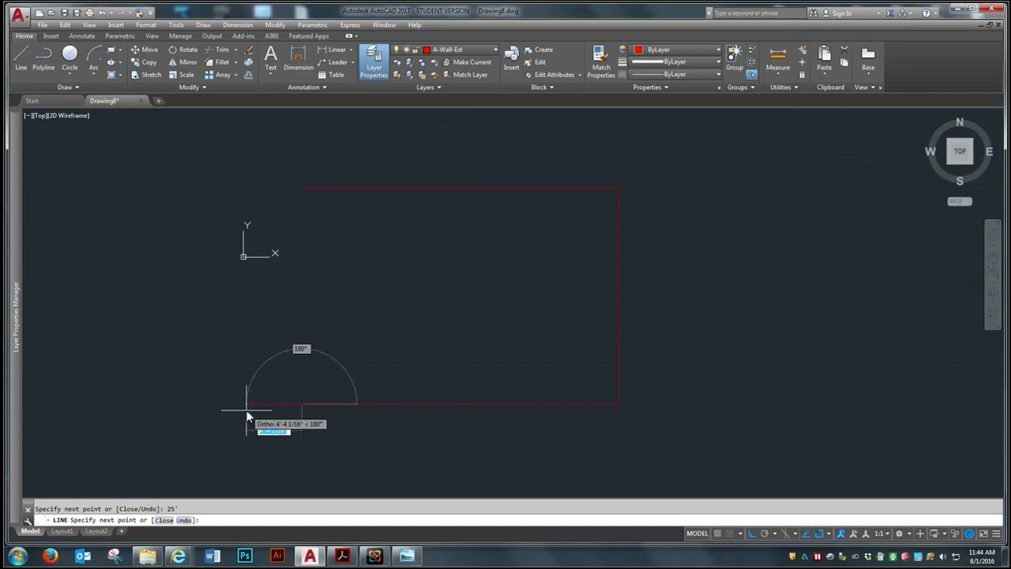
pyautogui.click(301, 191)
pyautogui.press('Escape')
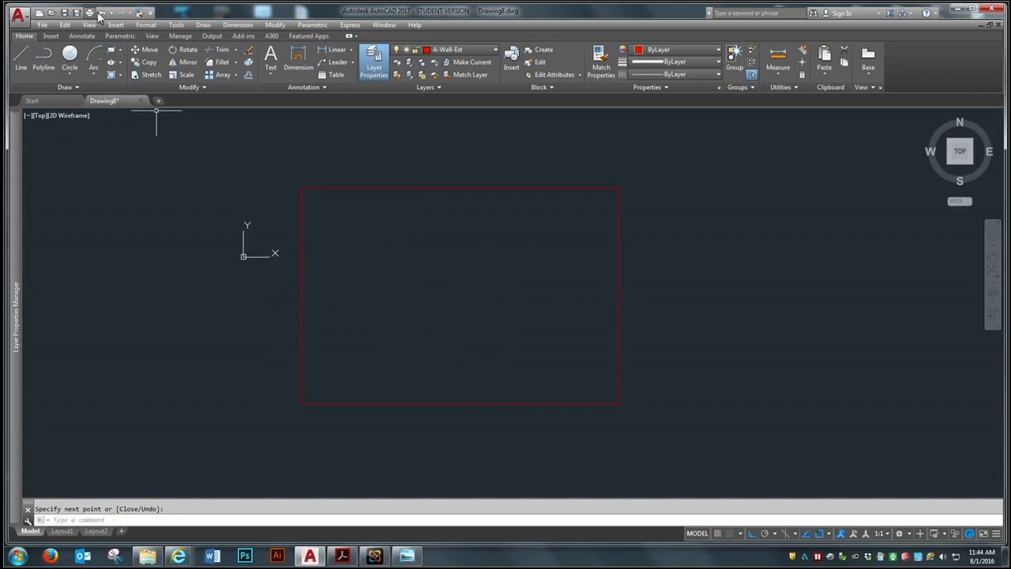
# Erase the two 3' segments of the right wall to leave its openings
pyautogui.click(248, 50)
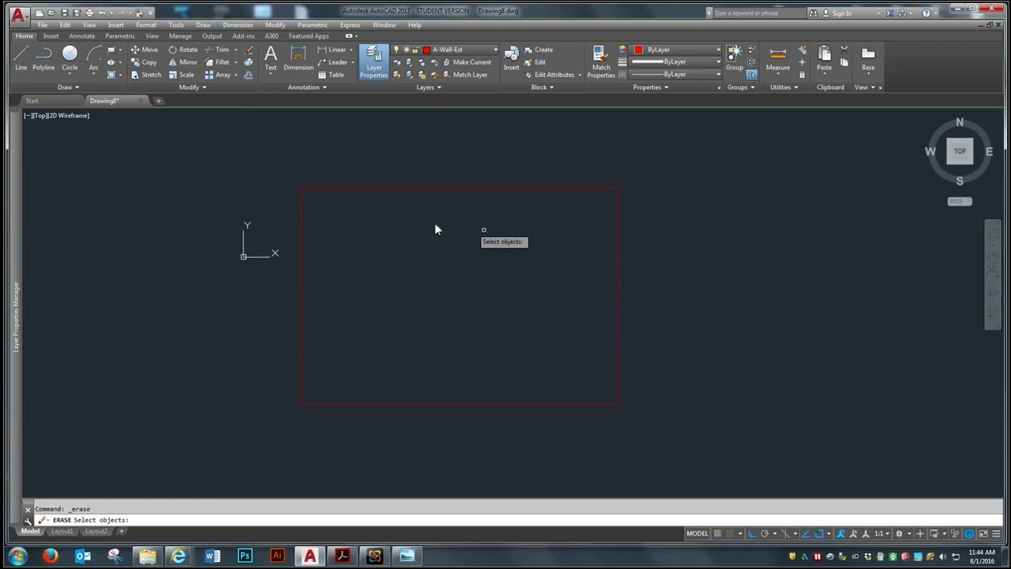
pyautogui.click(617, 247)
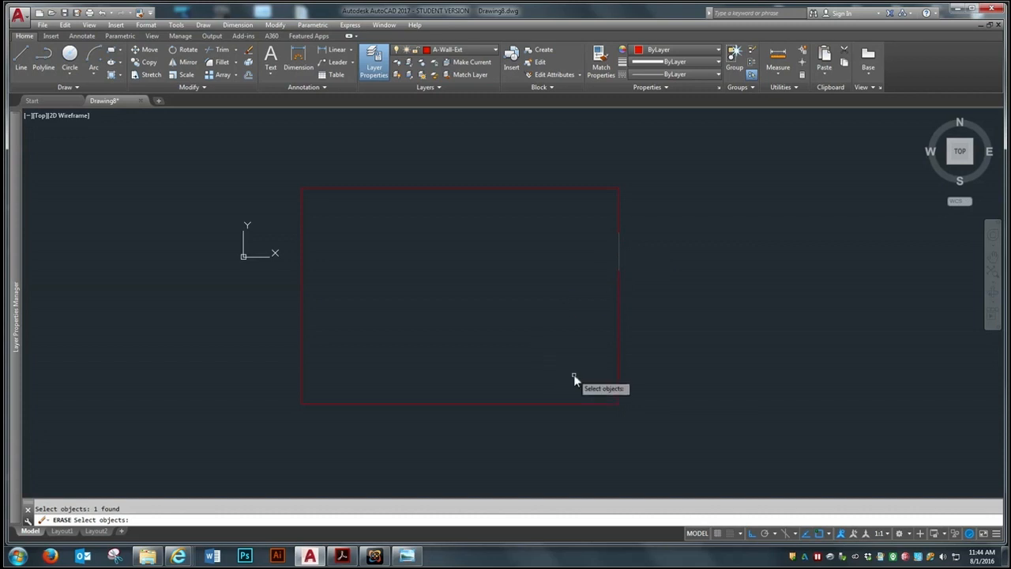
pyautogui.click(619, 375)
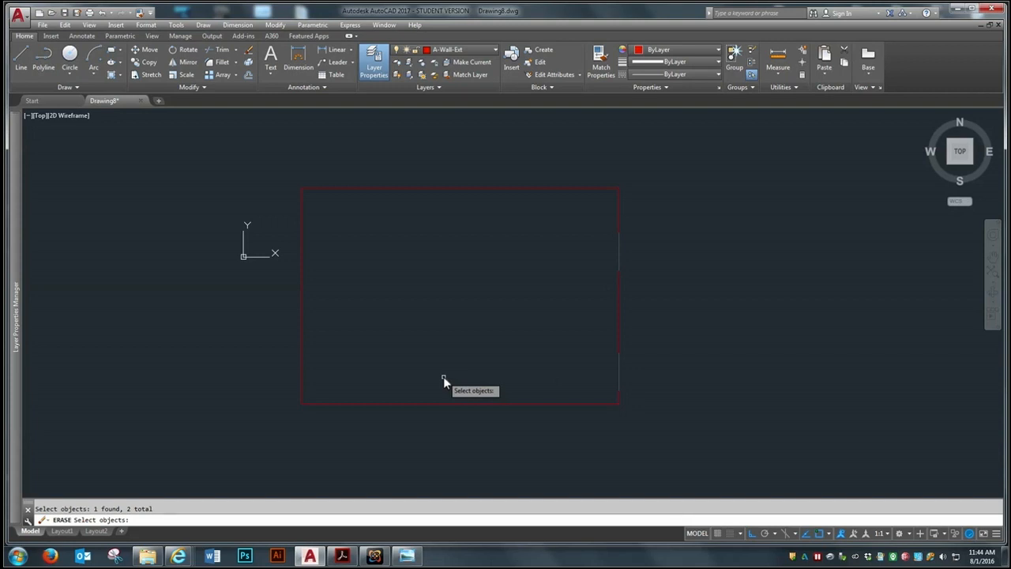
pyautogui.press('Return')
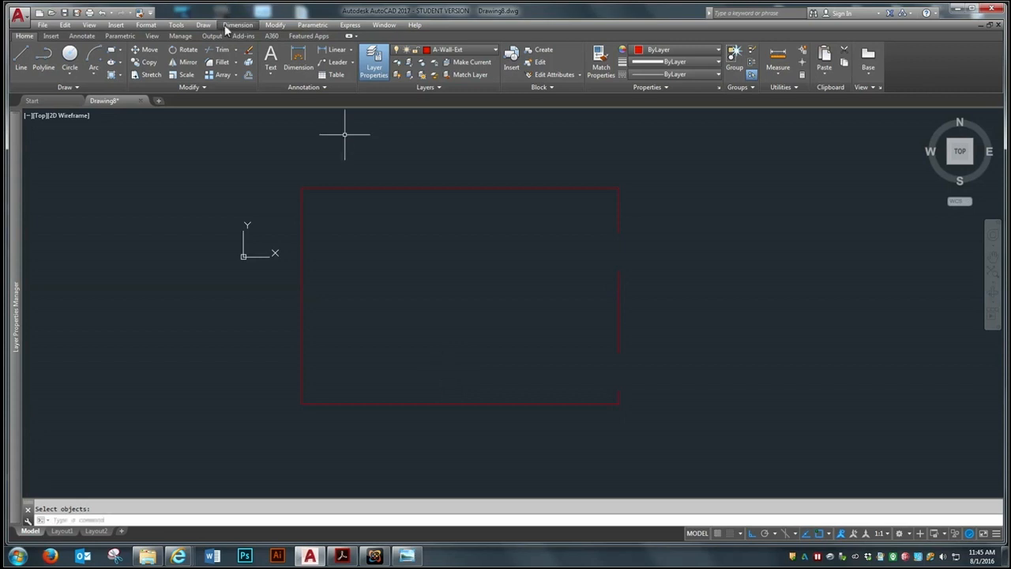
# Offset the upper, left and lower exterior wall lines 6 inches toward the inside of the room
pyautogui.click(247, 74)
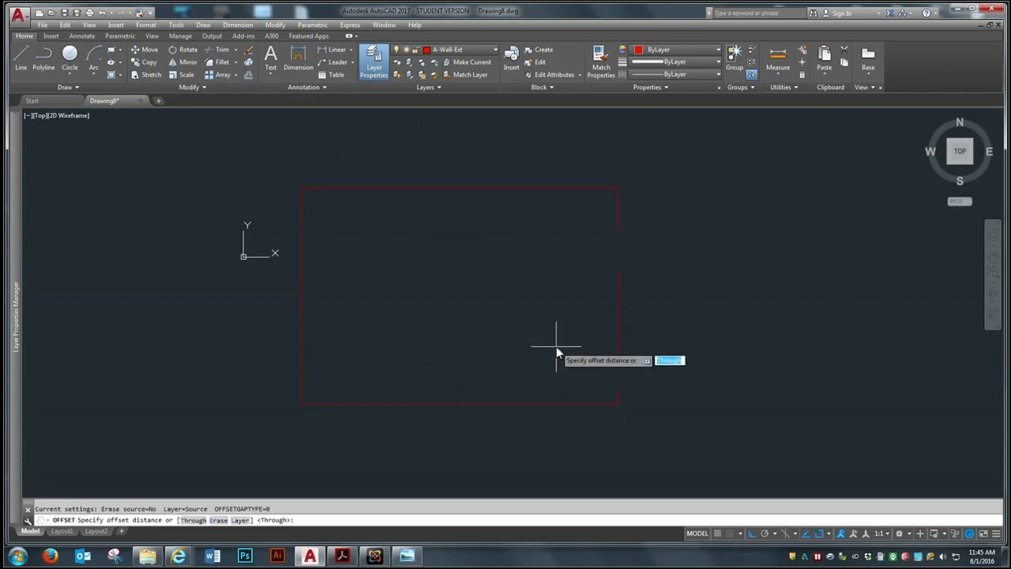
pyautogui.write('6')
pyautogui.press('Return')
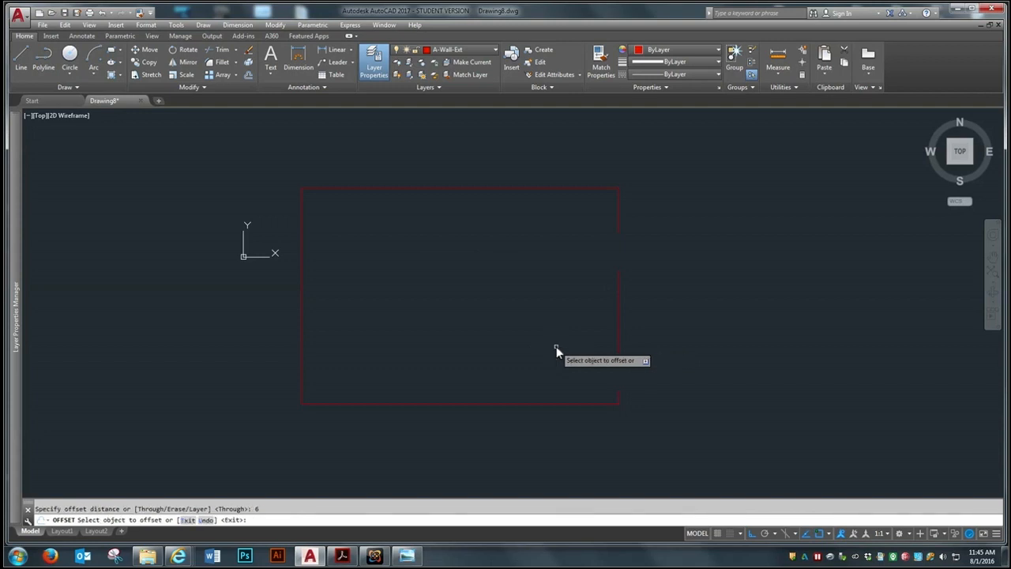
pyautogui.click(427, 187)
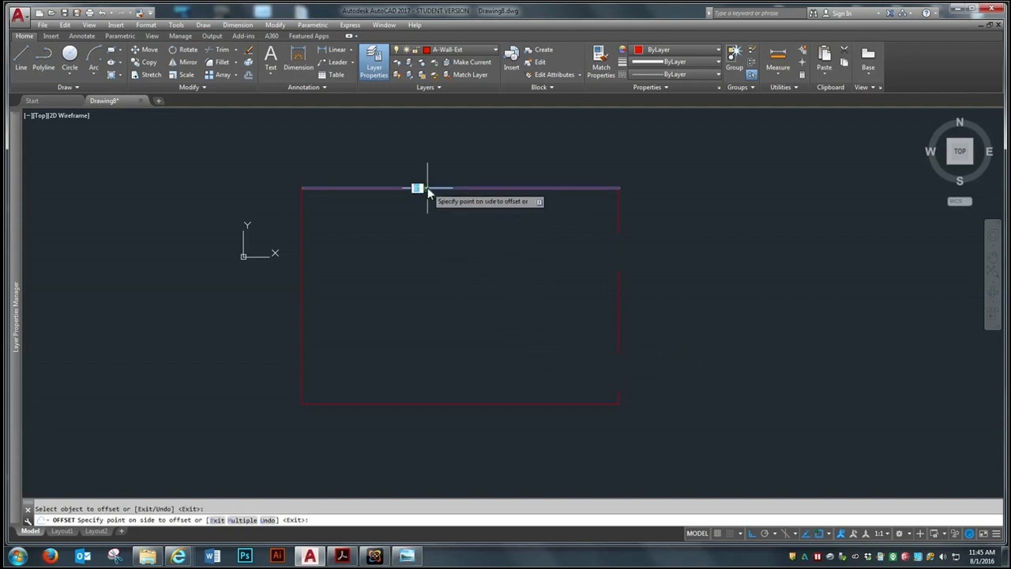
pyautogui.click(419, 370)
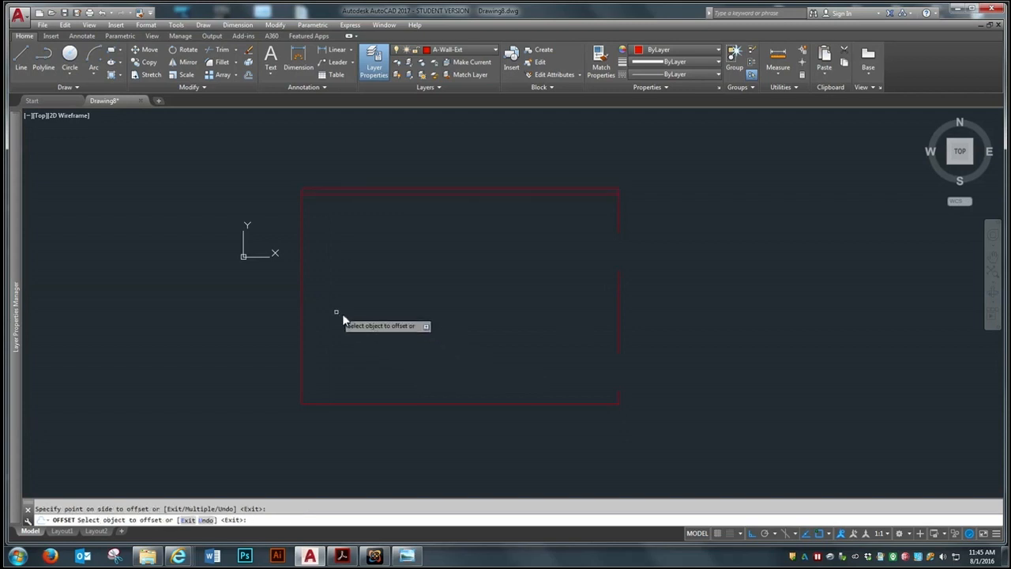
pyautogui.click(302, 322)
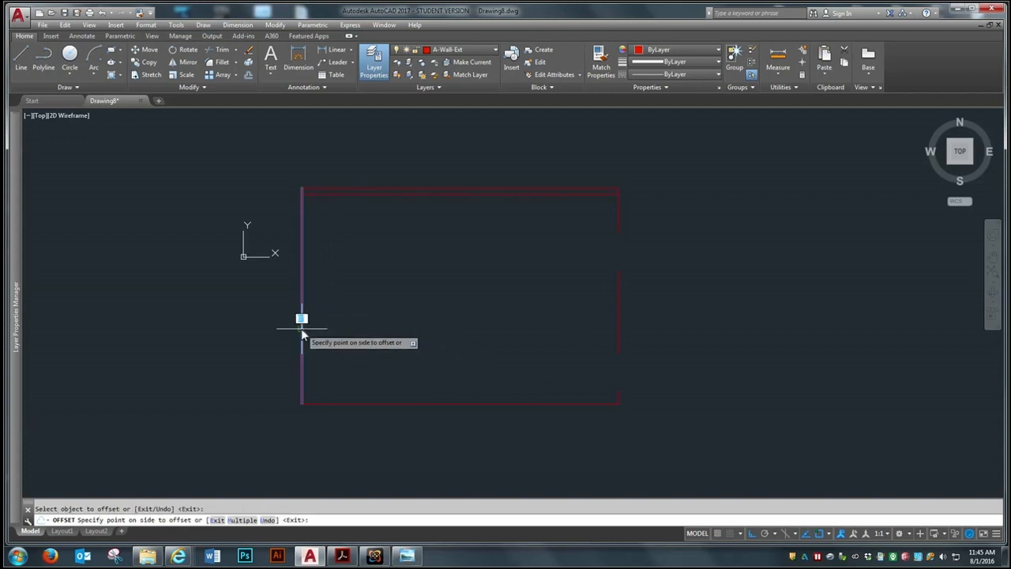
pyautogui.click(406, 334)
pyautogui.click(409, 402)
pyautogui.click(408, 313)
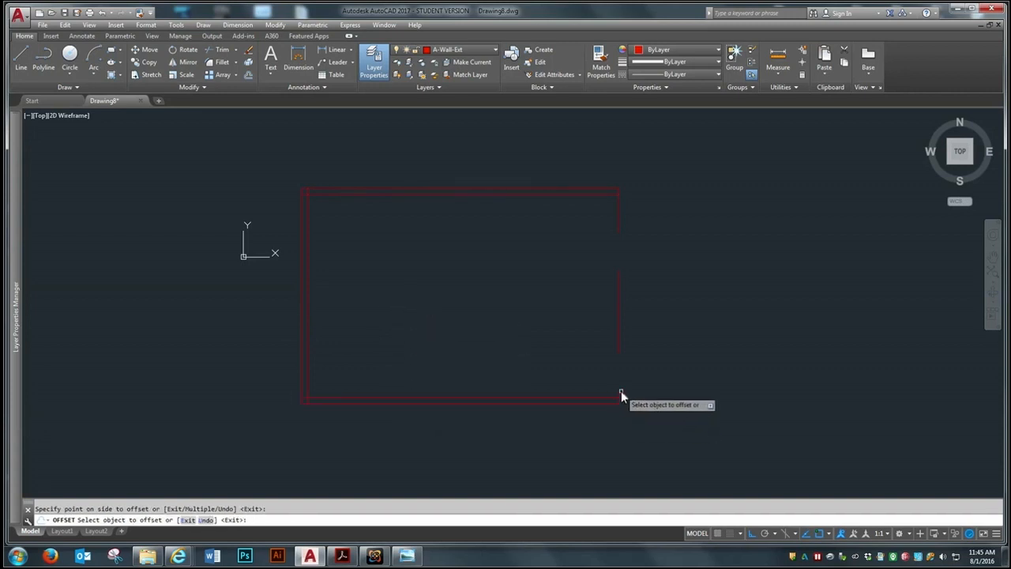
# Offset the three remaining right wall segments inward by the same 6-inch distance
pyautogui.click(609, 395)
pyautogui.click(532, 381)
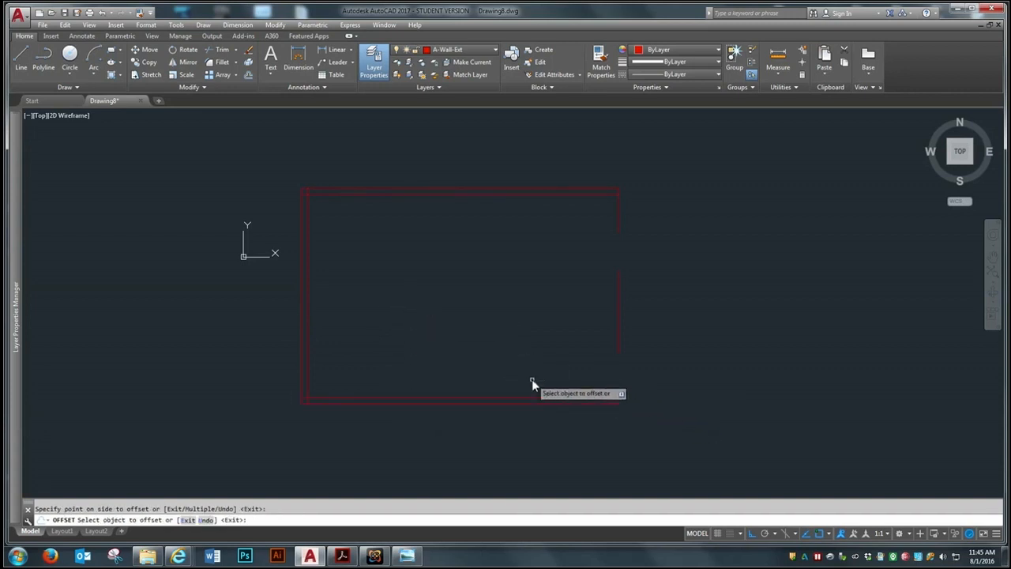
pyautogui.click(619, 324)
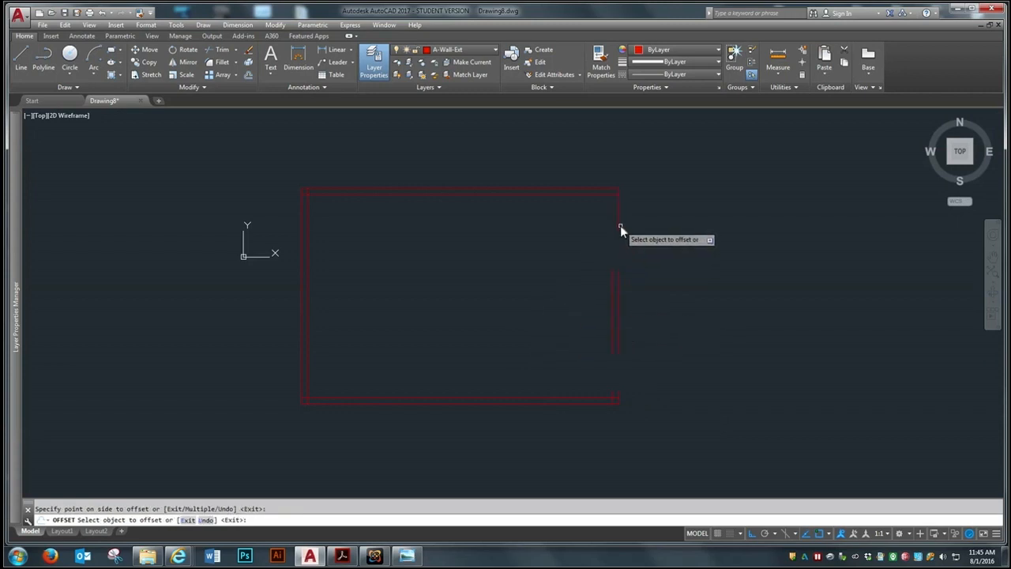
pyautogui.click(545, 249)
pyautogui.press('Return')
# Draw a short line closing the lower end of the right wall's upper segment between its two endpoints
pyautogui.scroll(2, 692, 349)
pyautogui.scroll(-2, 680, 348)
pyautogui.scroll(2, 720, 320)
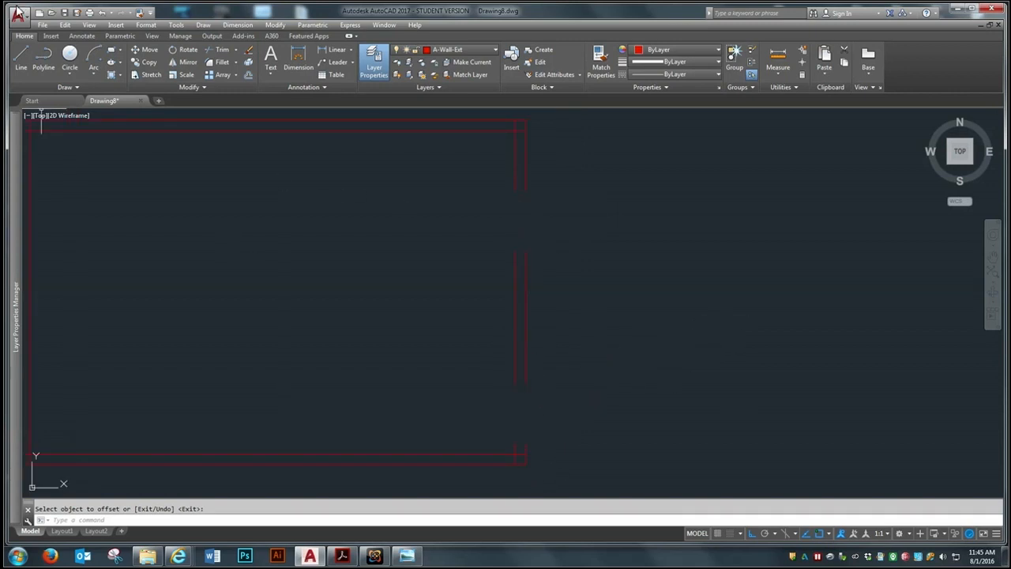
pyautogui.click(22, 54)
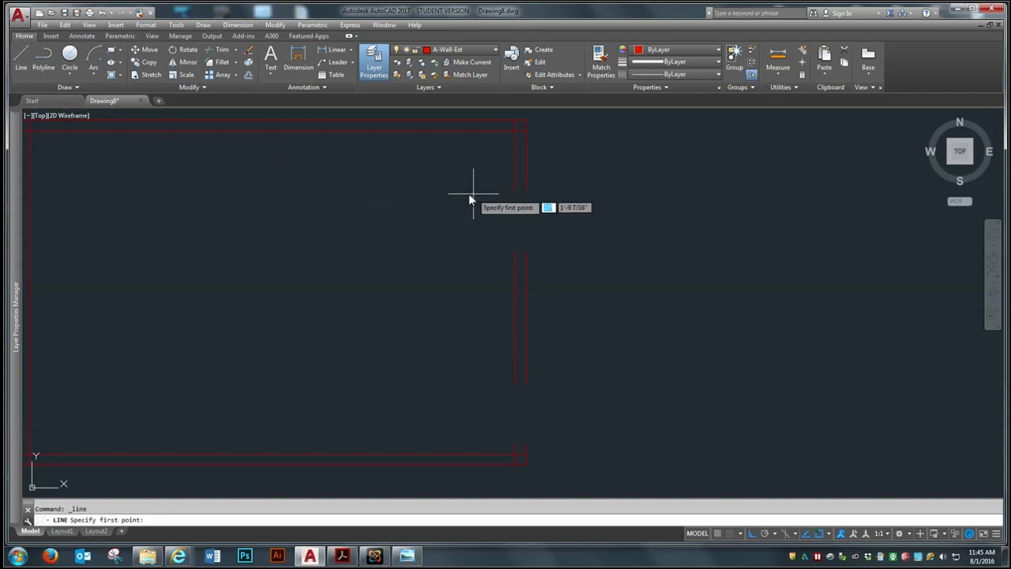
pyautogui.click(513, 192)
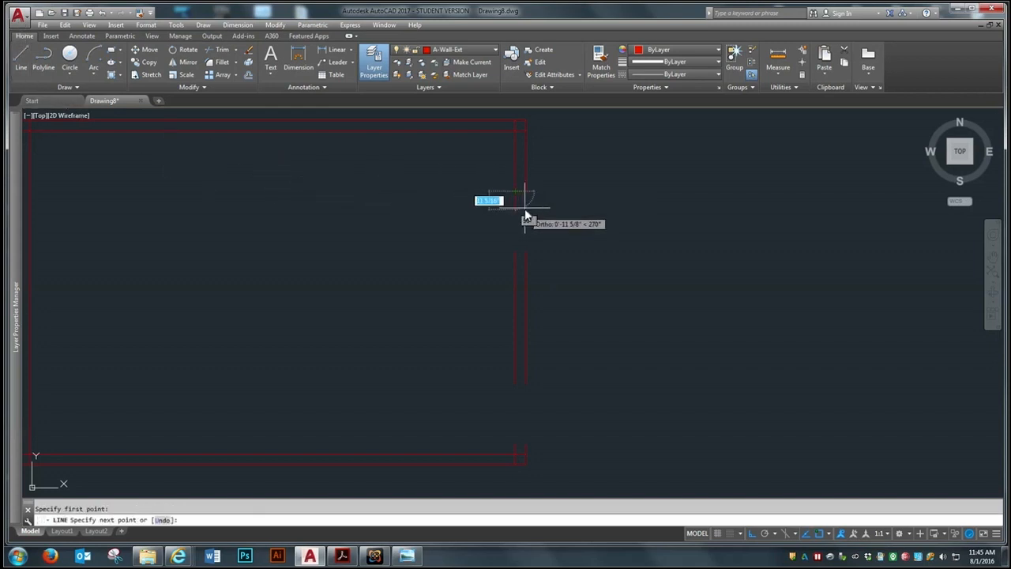
pyautogui.click(527, 194)
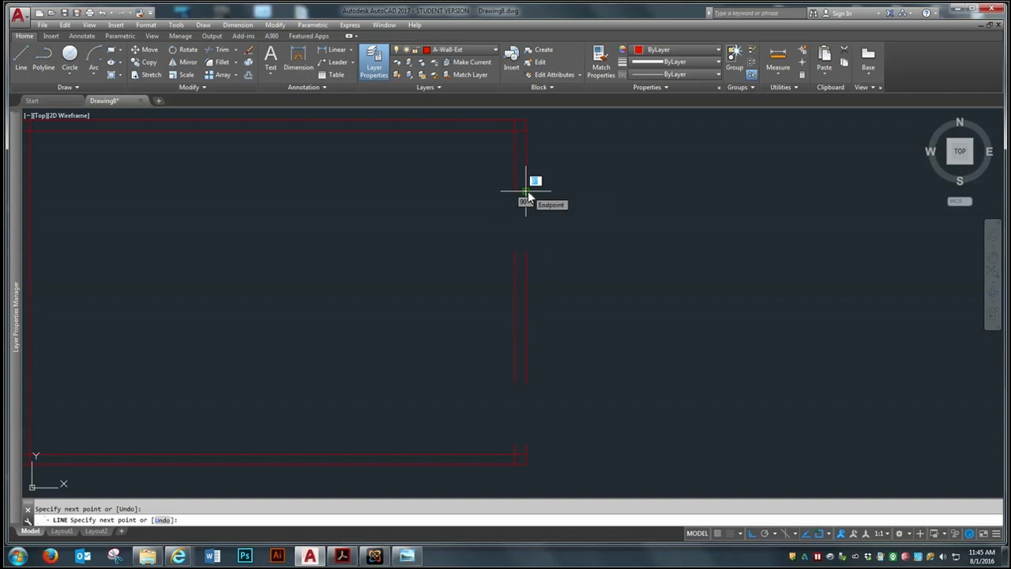
pyautogui.press('Return')
# Close the upper end of the right wall's middle segment with a short line across the wall thickness
pyautogui.click(22, 54)
pyautogui.click(525, 253)
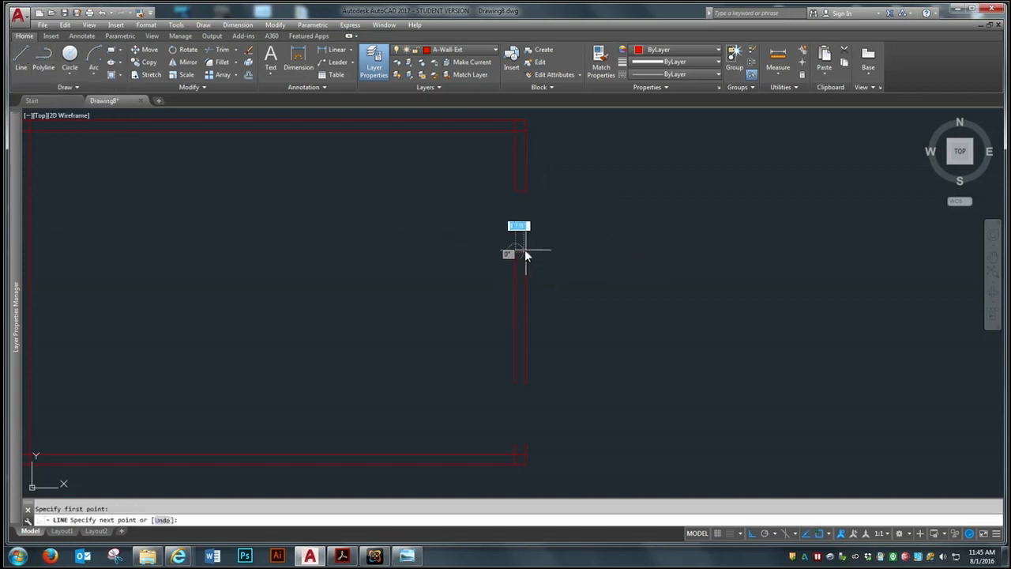
pyautogui.click(529, 248)
pyautogui.press('Return')
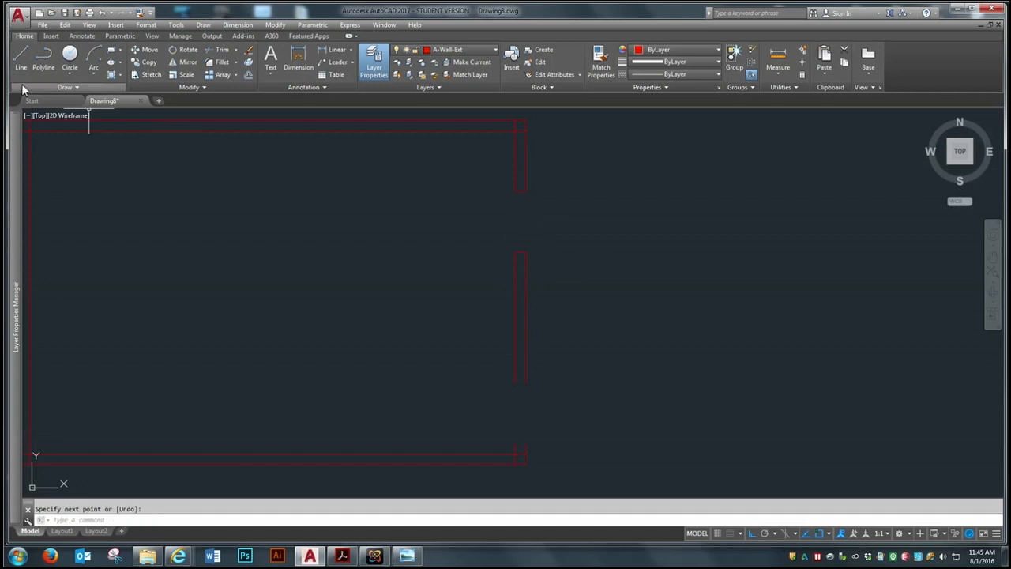
# Copy the middle segment's upper end cap to its lower end and to the top of the short lower-right wall stub
pyautogui.click(145, 61)
pyautogui.click(521, 252)
pyautogui.press('Return')
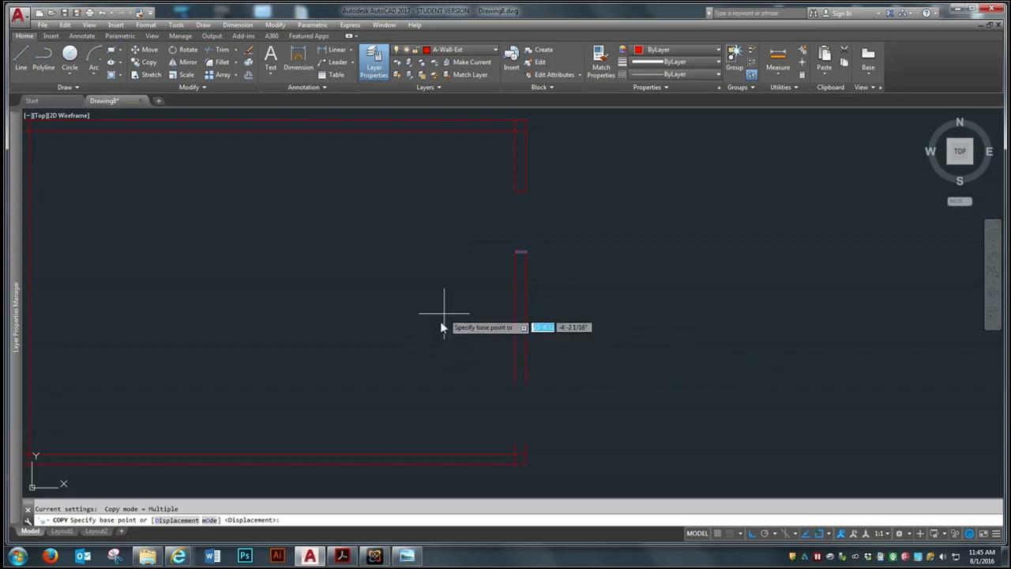
pyautogui.scroll(2, 580, 479)
pyautogui.scroll(-2, 578, 477)
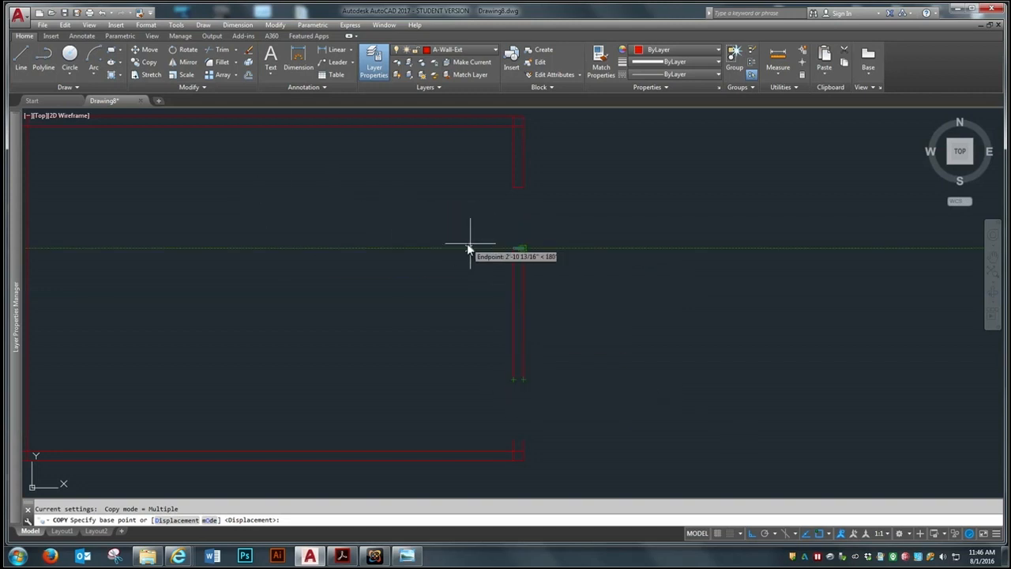
pyautogui.click(513, 248)
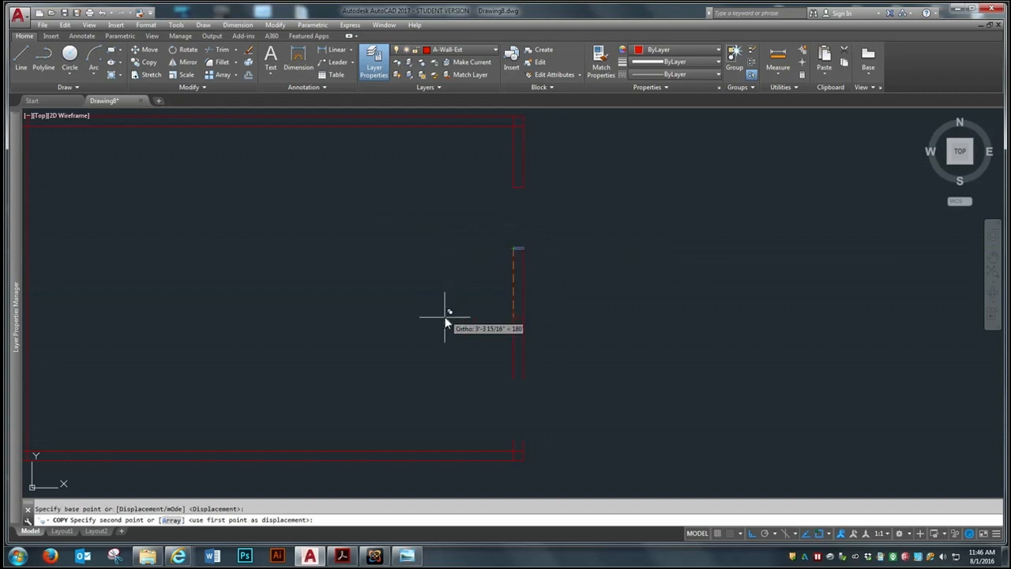
pyautogui.click(512, 379)
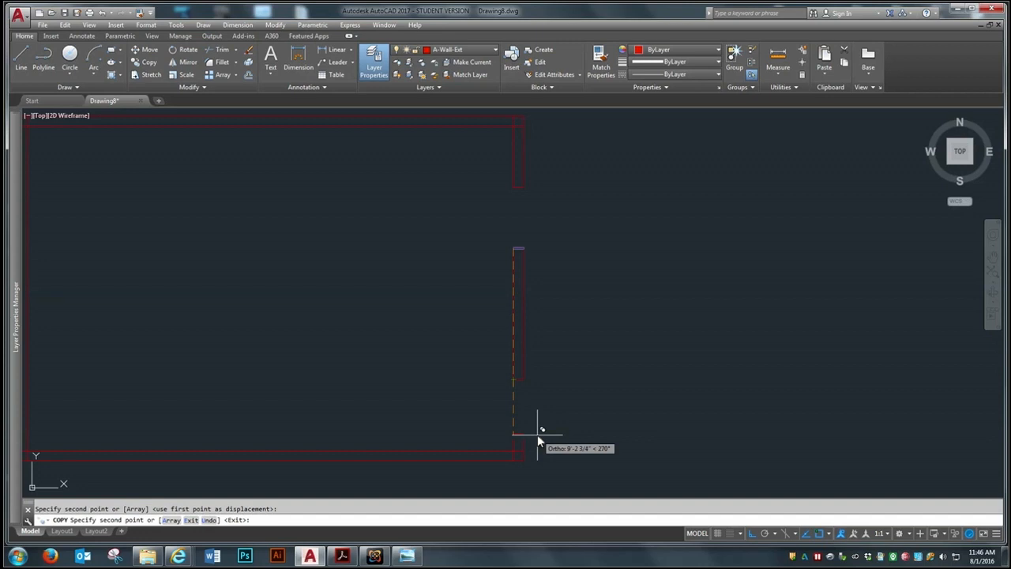
pyautogui.scroll(3, 499, 437)
pyautogui.click(538, 455)
pyautogui.press('Return')
pyautogui.scroll(-3, 587, 387)
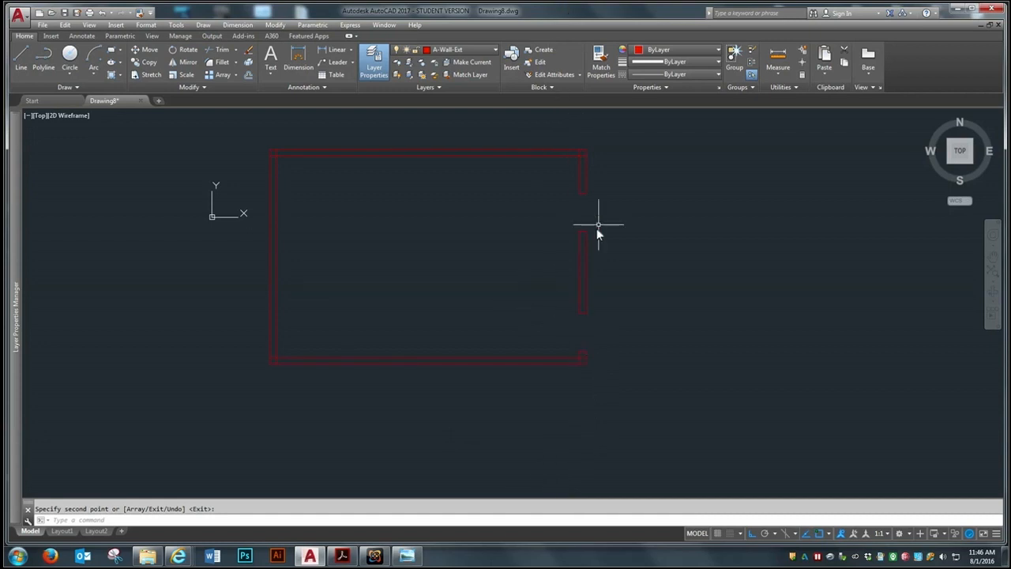
# Fillet the inner left and inner lower wall lines into a sharp corner with a zero radius
pyautogui.click(226, 64)
pyautogui.scroll(4, 286, 340)
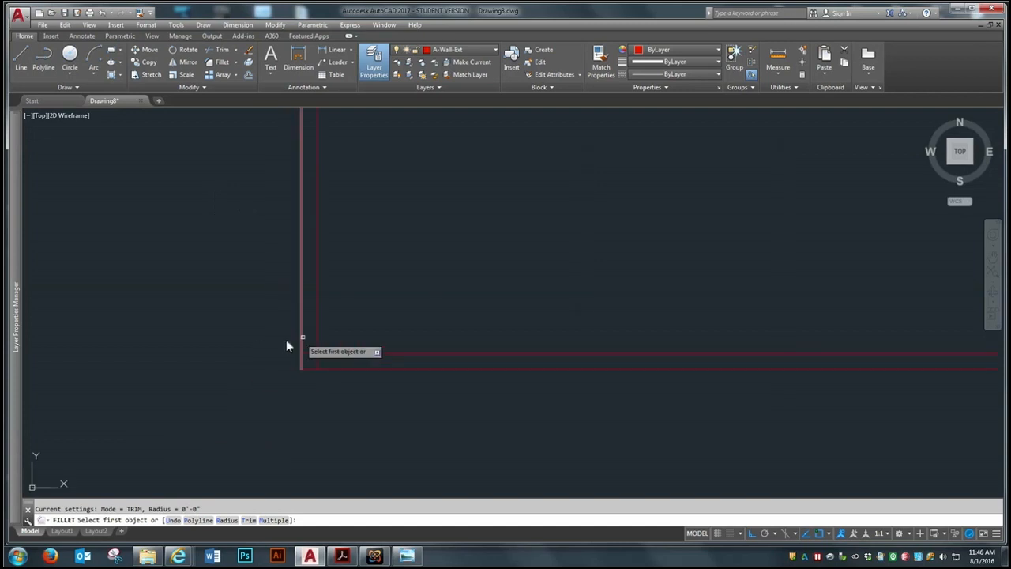
pyautogui.click(317, 336)
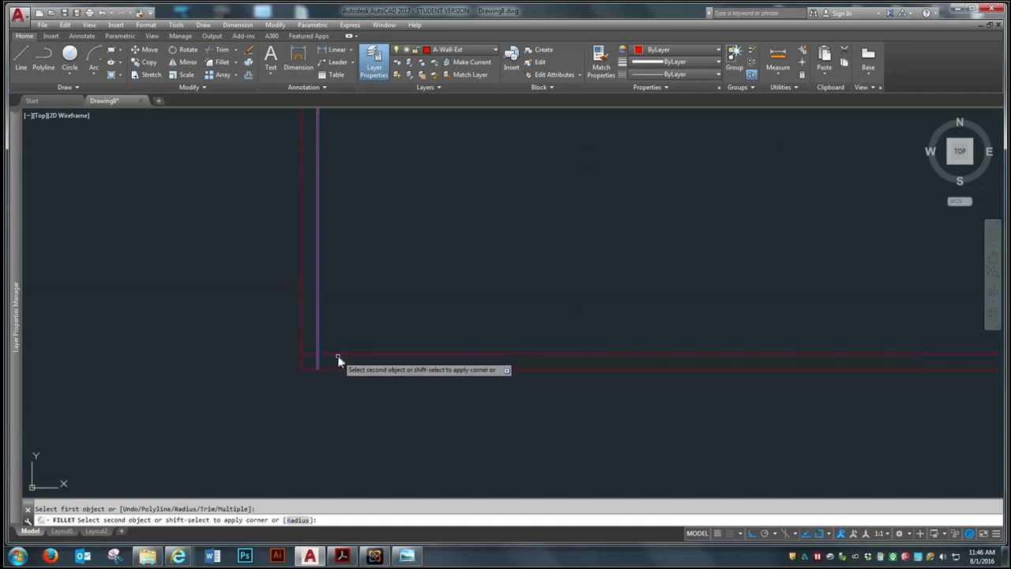
pyautogui.click(340, 355)
pyautogui.scroll(-4, 188, 383)
pyautogui.scroll(4, 572, 397)
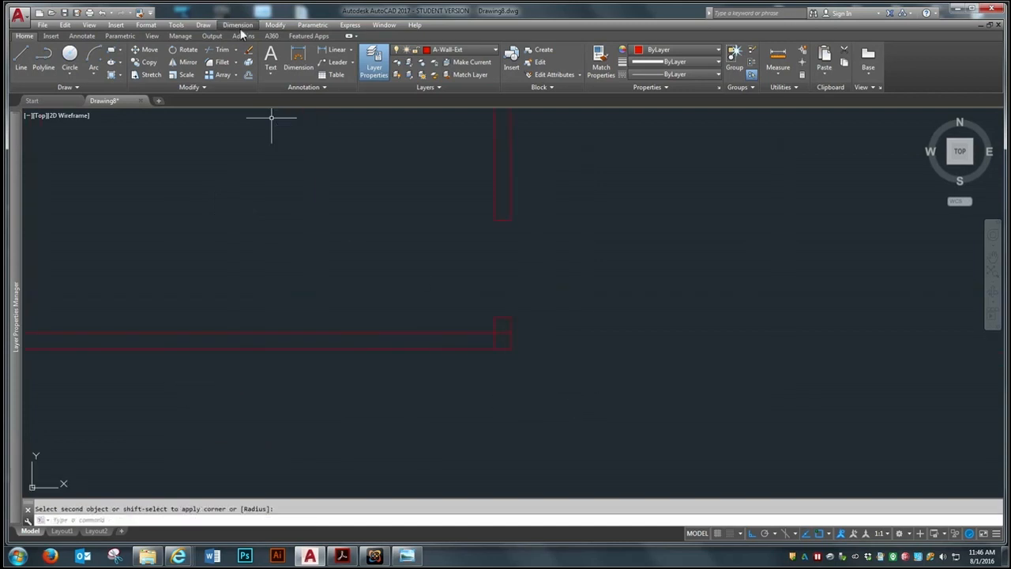
# Fillet the inner lower wall line with the inner line of the lower-right wall stub into a sharp corner
pyautogui.click(224, 62)
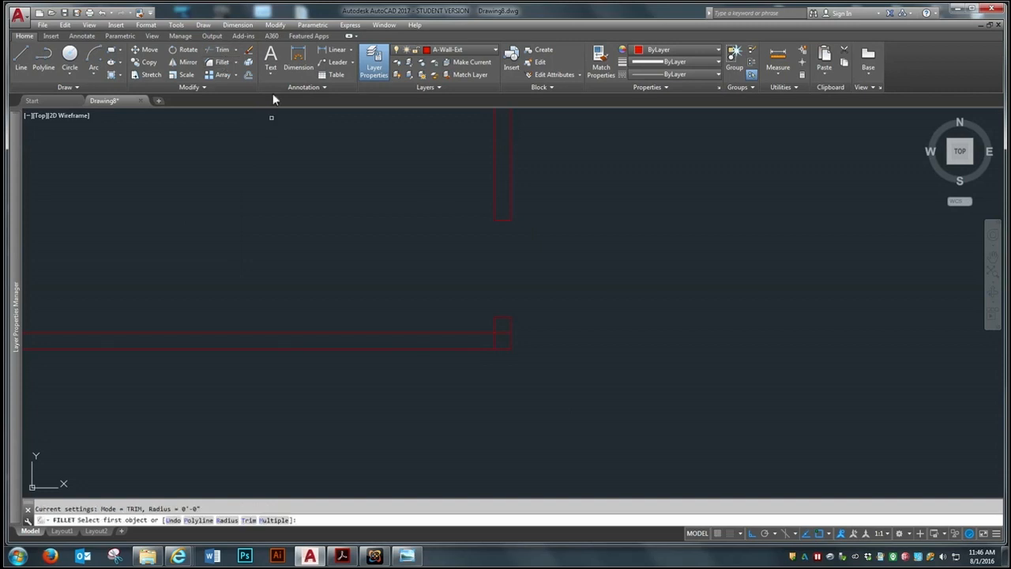
pyautogui.click(488, 332)
pyautogui.scroll(-4, 602, 418)
# Fillet the inner upper wall line with the inner right wall line into a sharp corner at the room's upper right
pyautogui.scroll(4, 555, 194)
pyautogui.scroll(4, 556, 194)
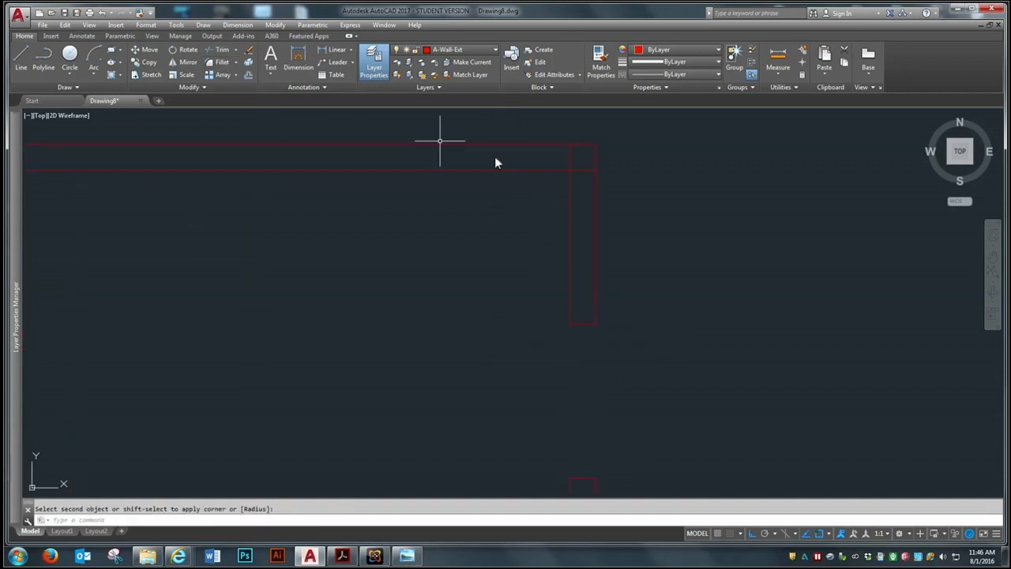
pyautogui.click(223, 62)
pyautogui.click(553, 170)
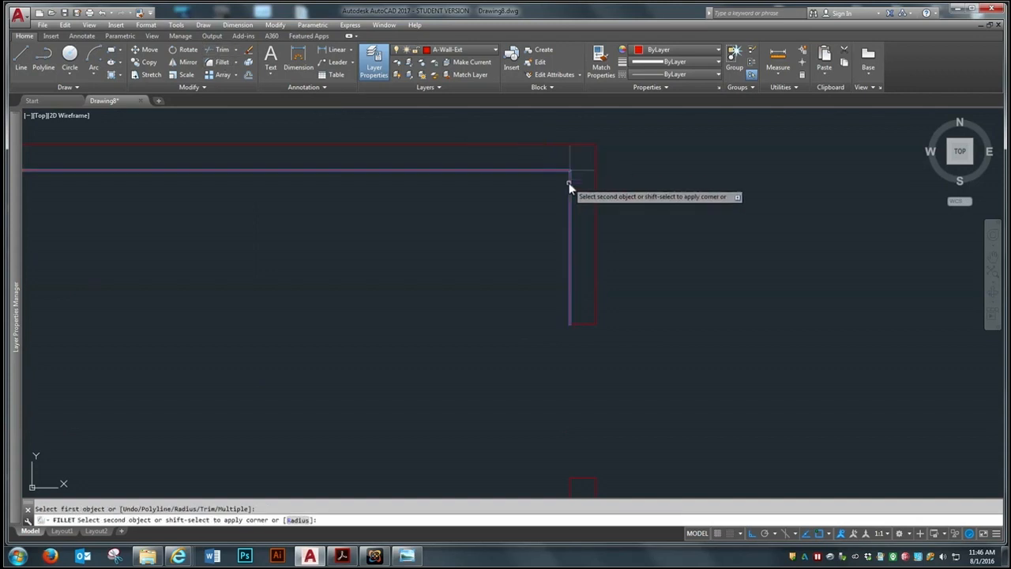
pyautogui.click(571, 185)
# Fillet the inner left and inner upper wall lines into a sharp corner at the room's upper left
pyautogui.scroll(-4, 628, 248)
pyautogui.scroll(3, 331, 189)
pyautogui.click(222, 62)
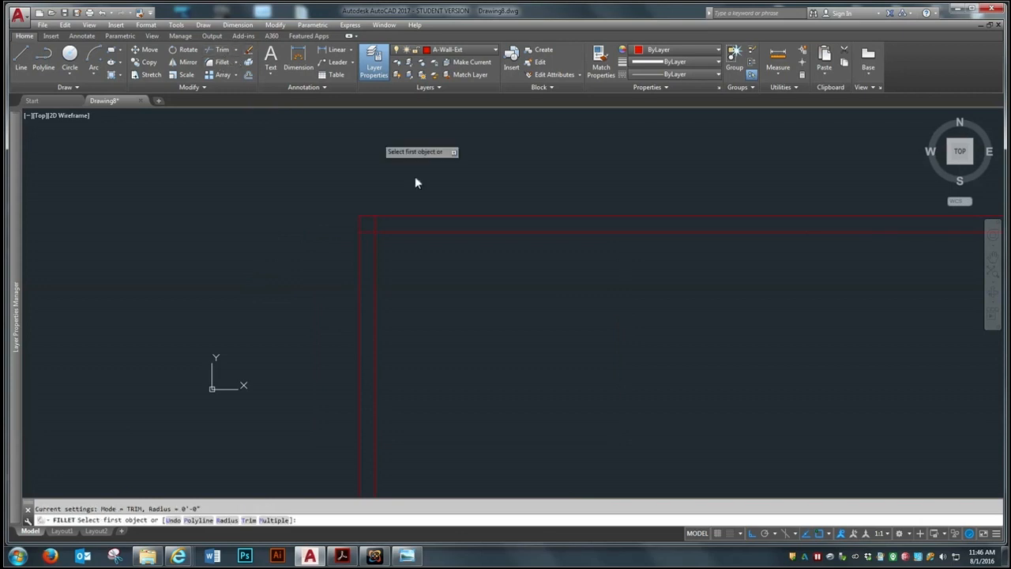
pyautogui.click(376, 273)
pyautogui.click(380, 229)
pyautogui.scroll(-2, 171, 214)
pyautogui.scroll(-2, 172, 221)
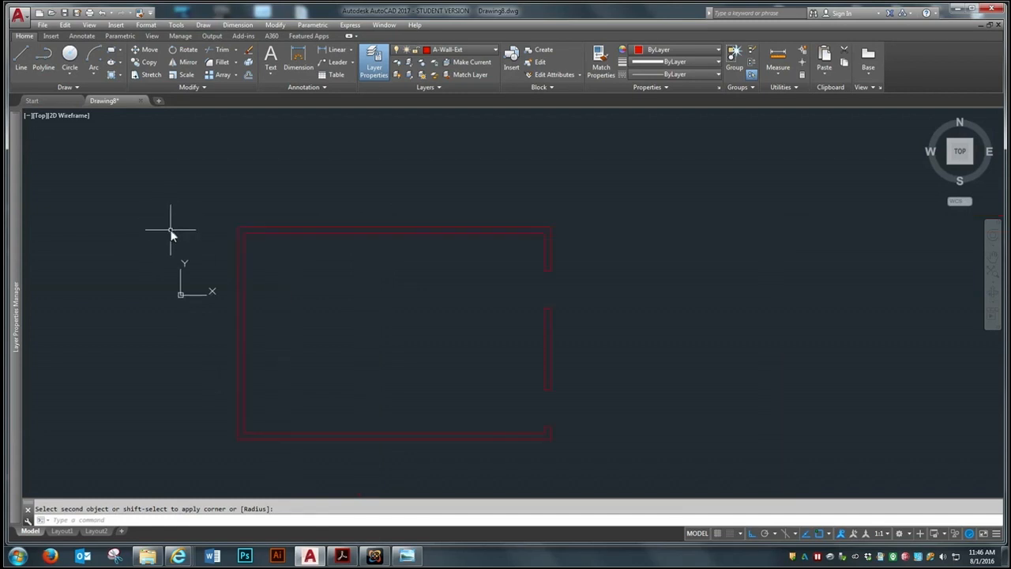
# Move the whole floor plan straight up by its outer lower-left corner to above the X axis, and zoom to the full drawing
pyautogui.scroll(-2, 357, 352)
pyautogui.scroll(2, 332, 360)
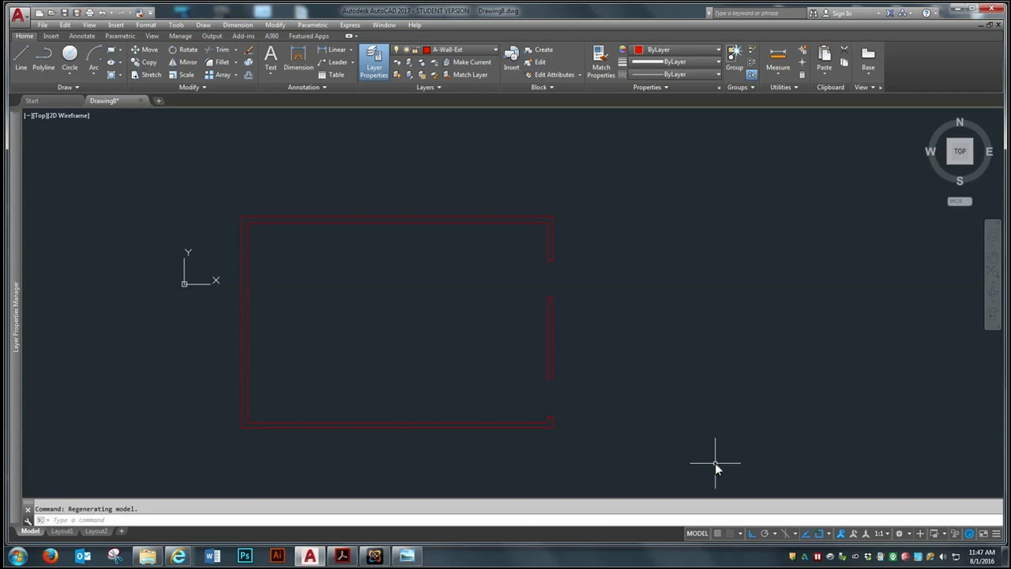
pyautogui.scroll(-2, 478, 429)
pyautogui.scroll(2, 486, 425)
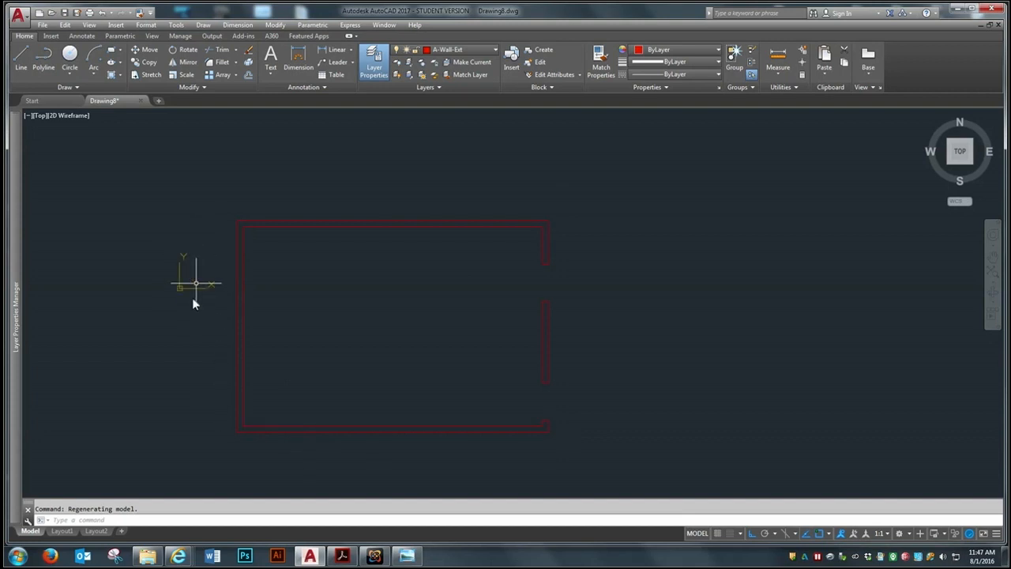
pyautogui.click(144, 52)
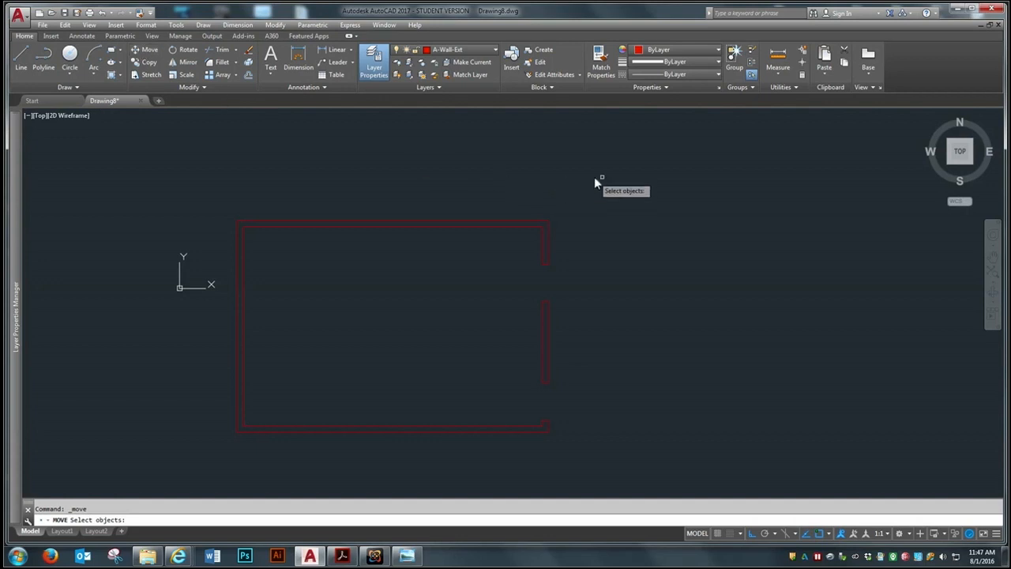
pyautogui.click(642, 150)
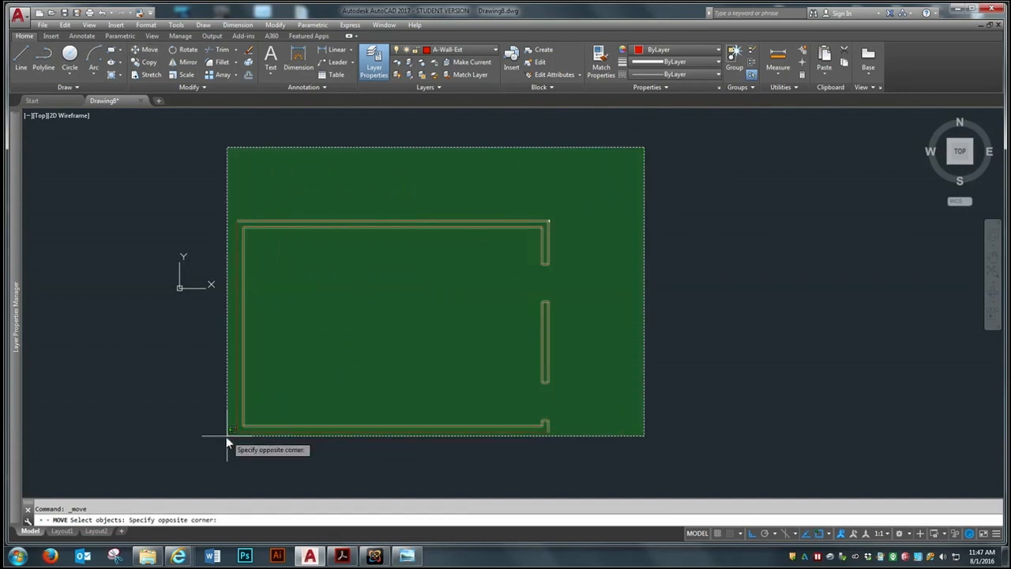
pyautogui.click(193, 461)
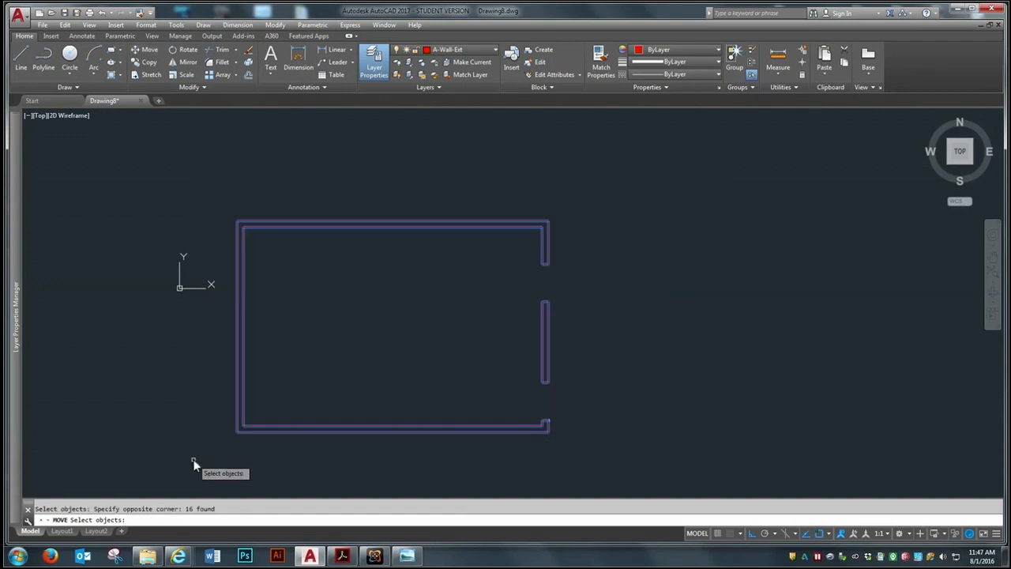
pyautogui.press('Return')
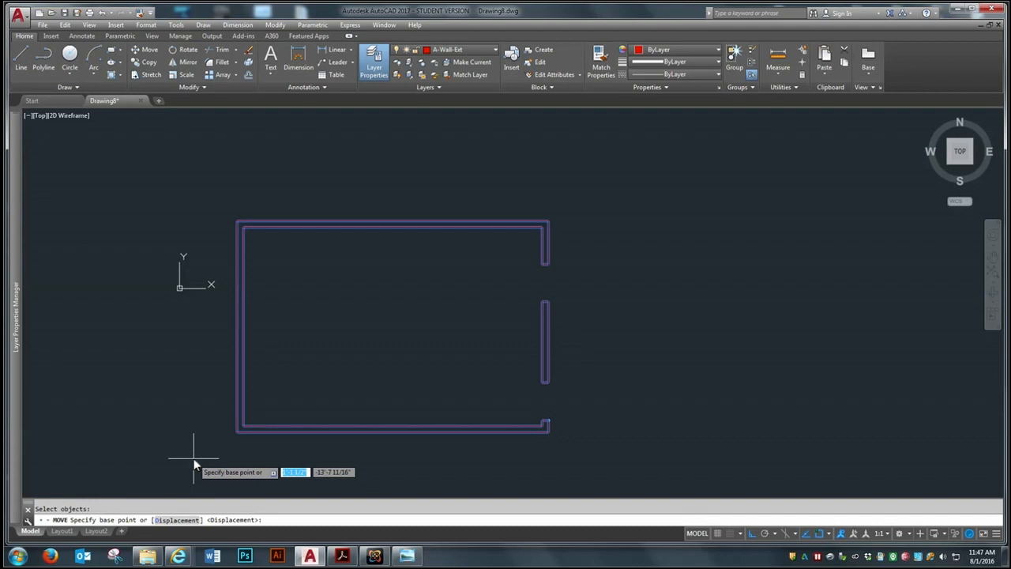
pyautogui.click(237, 431)
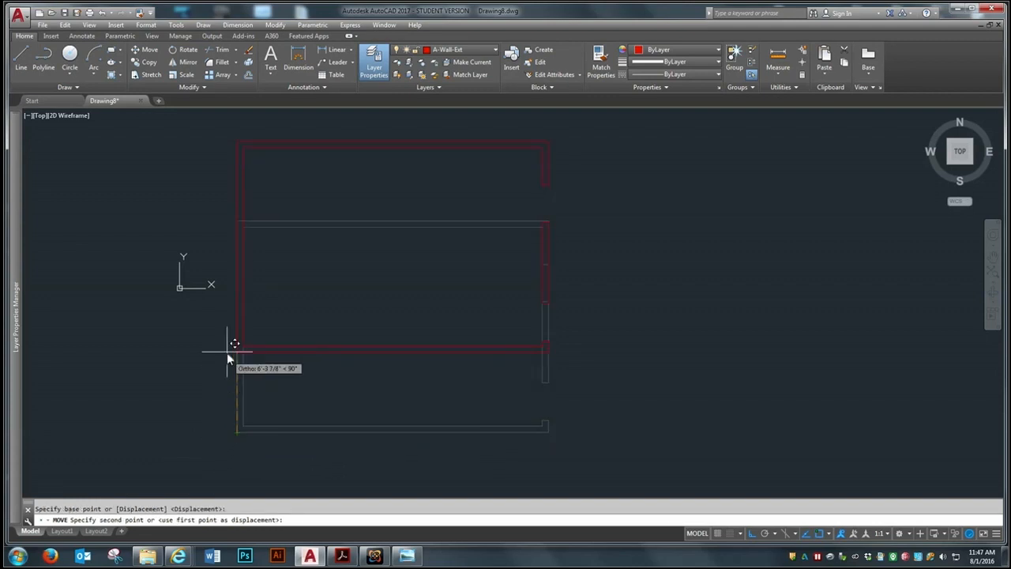
pyautogui.click(212, 278)
pyautogui.write('z')
pyautogui.press('Return')
pyautogui.write('a')
pyautogui.press('Return')
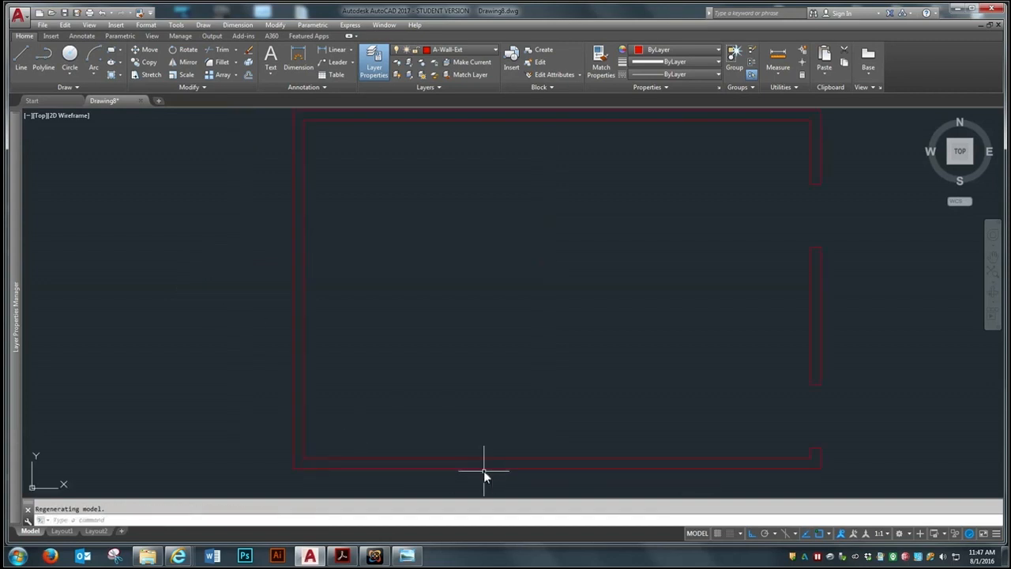
# Measure the width of the upper opening in the right wall between its outer corner points
pyautogui.scroll(-2, 363, 414)
pyautogui.scroll(2, 633, 461)
pyautogui.scroll(-2, 633, 462)
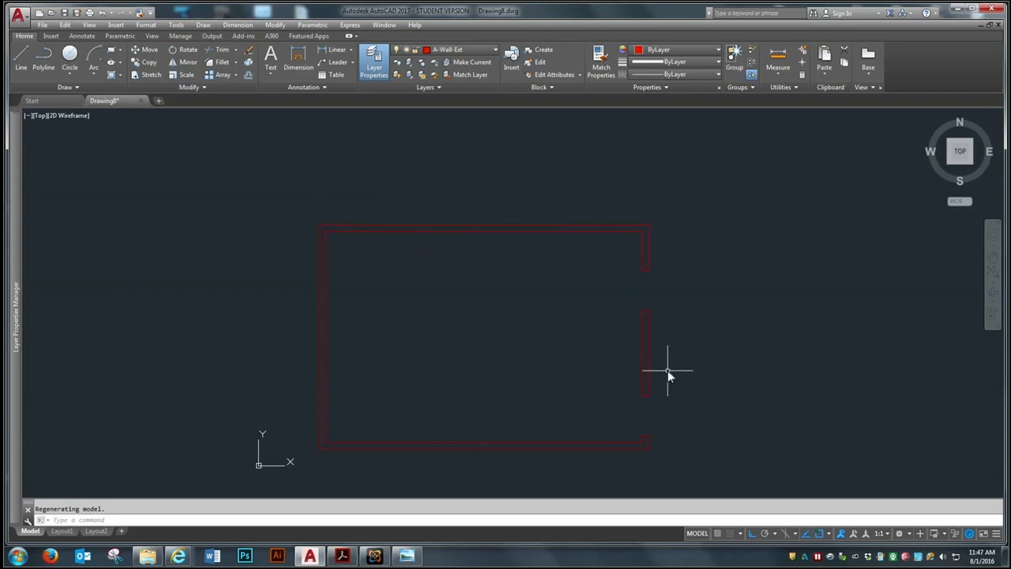
pyautogui.scroll(2, 668, 370)
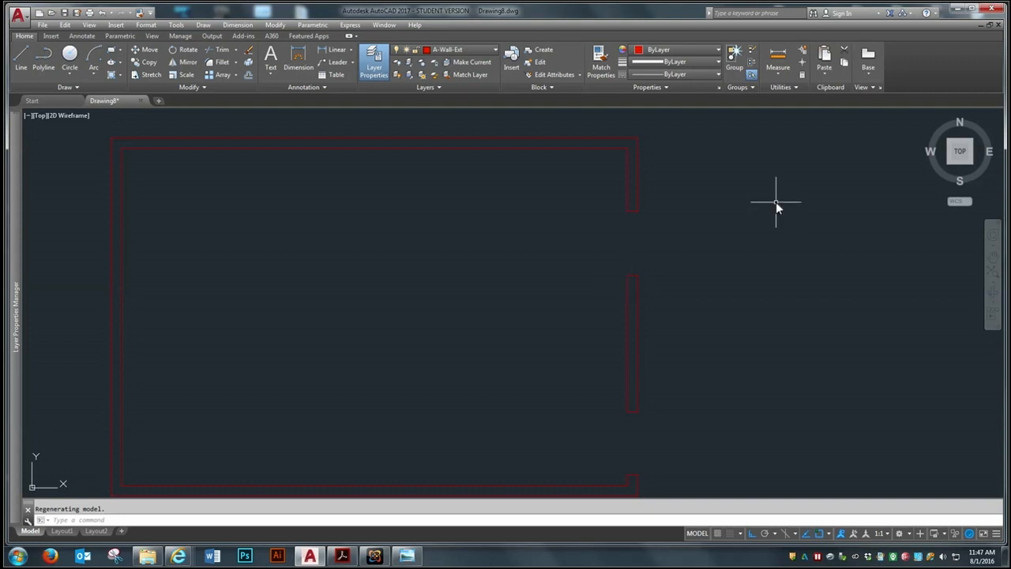
pyautogui.scroll(2, 814, 110)
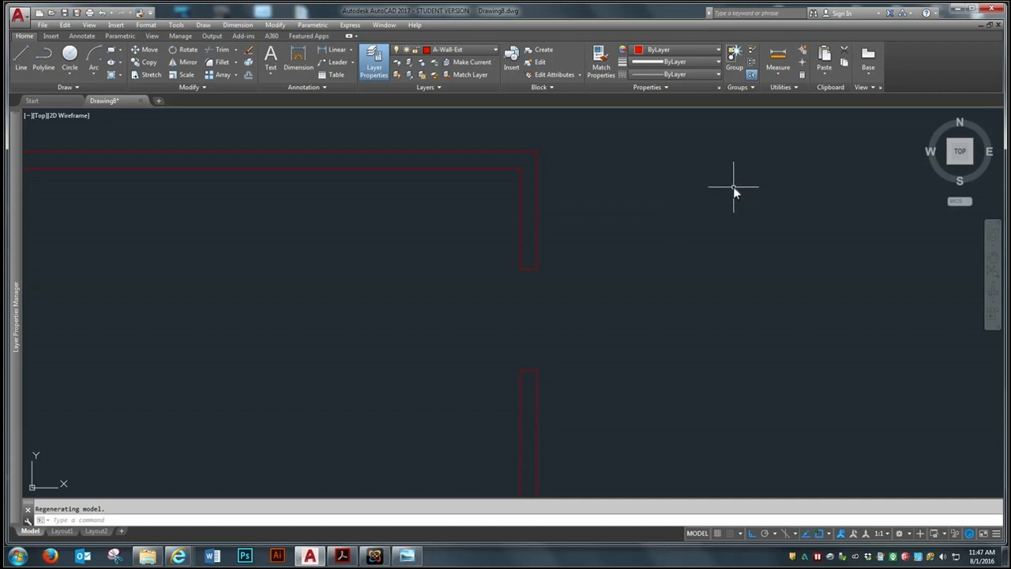
pyautogui.click(779, 61)
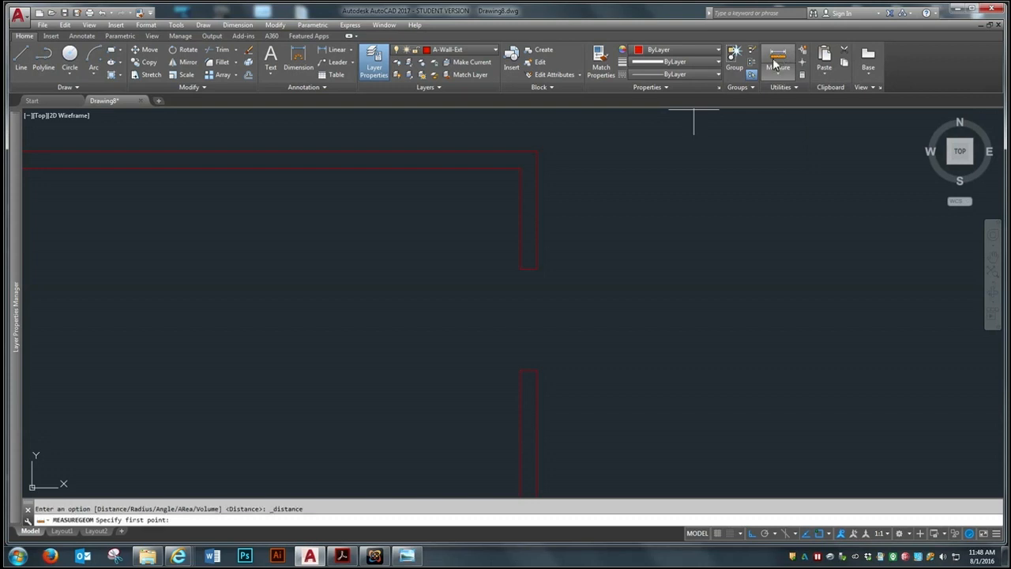
pyautogui.scroll(4, 541, 324)
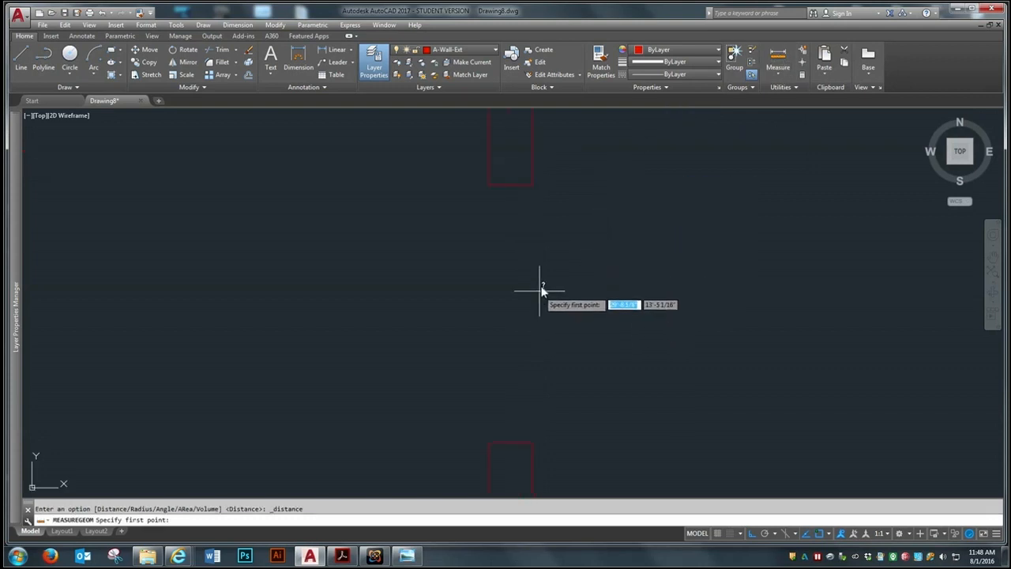
pyautogui.click(533, 186)
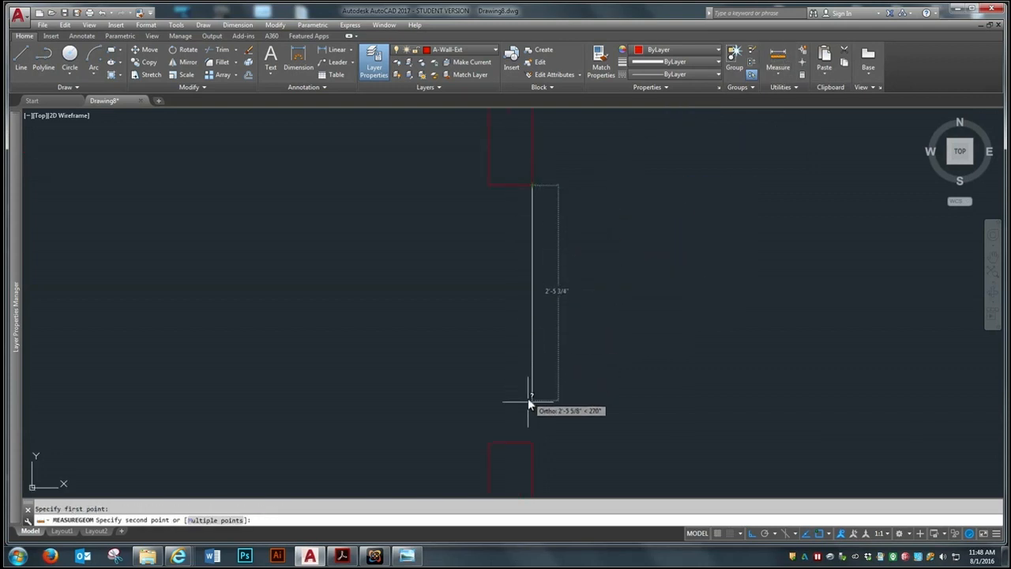
pyautogui.click(533, 442)
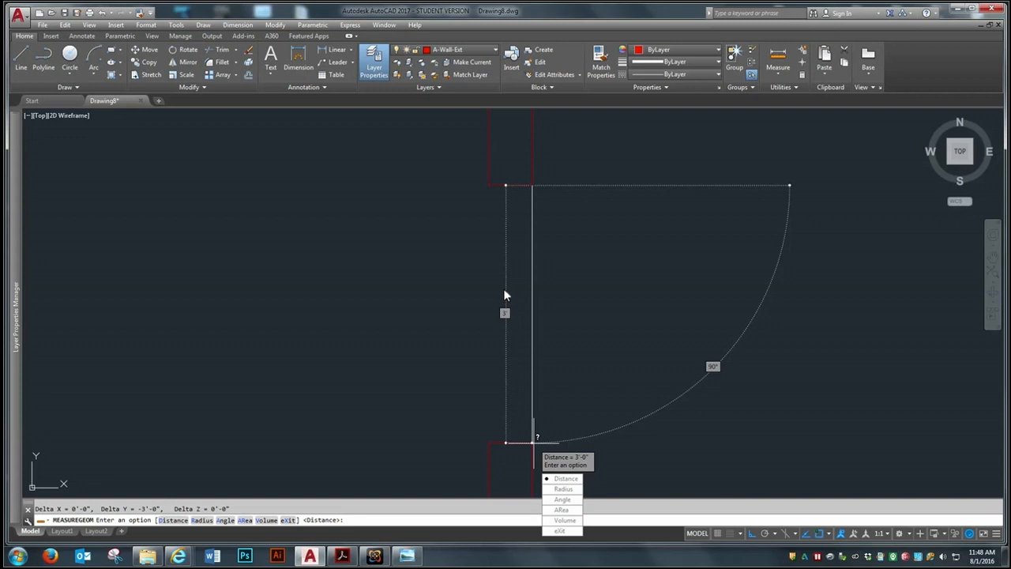
pyautogui.press('Escape')
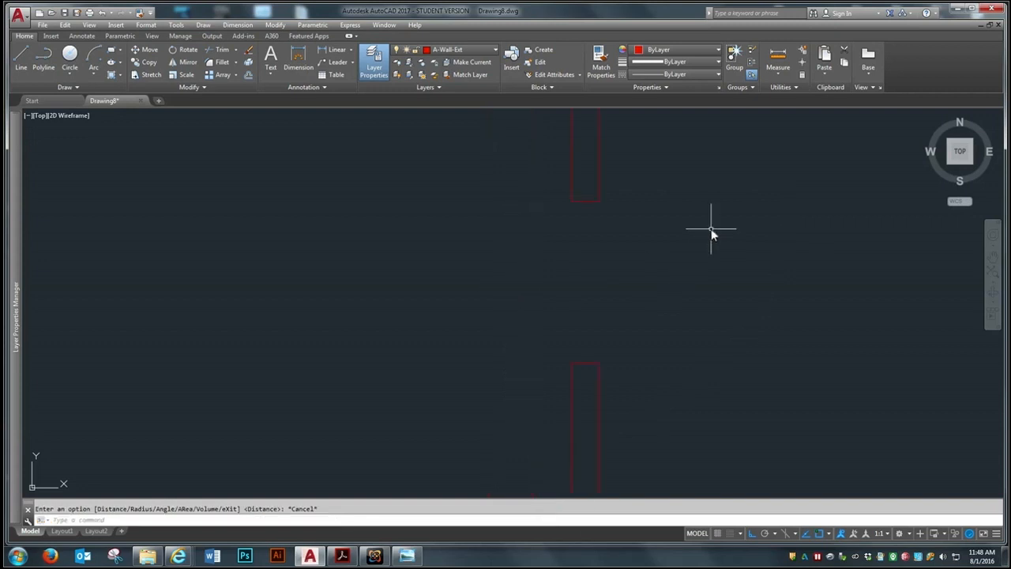
# List the properties of the end cap above the upper opening, and close the text window after reading them
pyautogui.write('list')
pyautogui.press('Return')
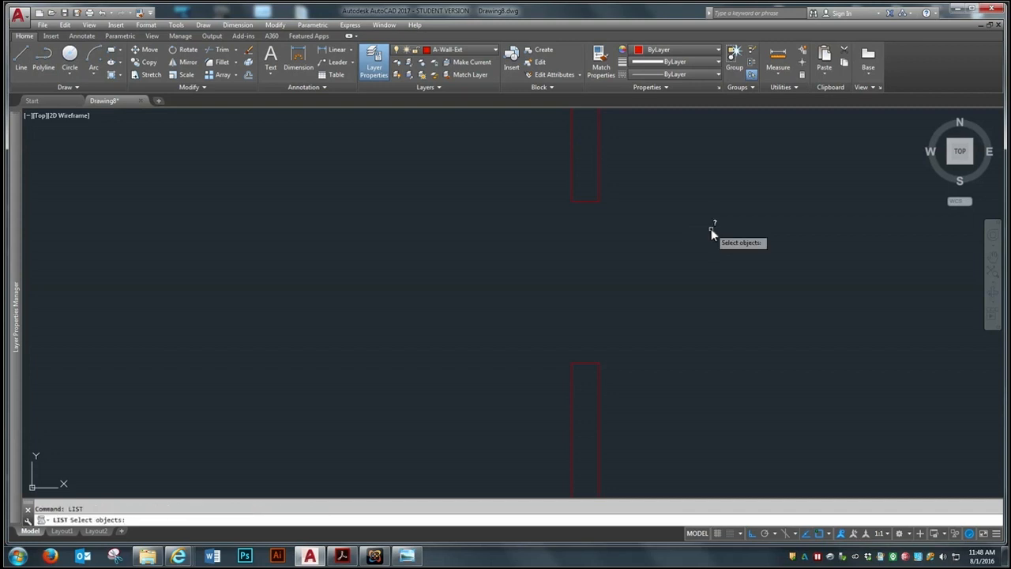
pyautogui.click(588, 202)
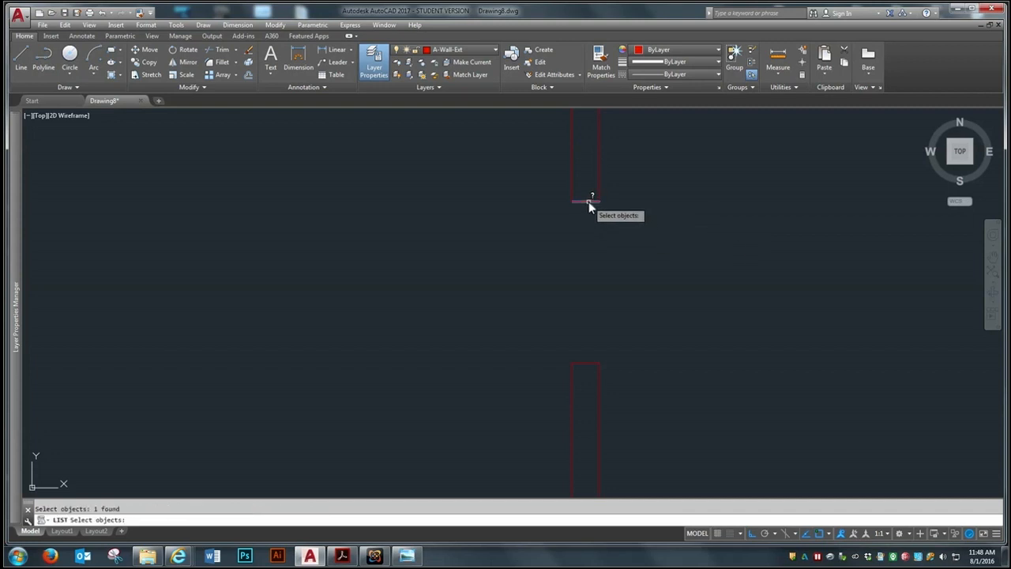
pyautogui.press('Return')
pyautogui.rightClick(481, 286)
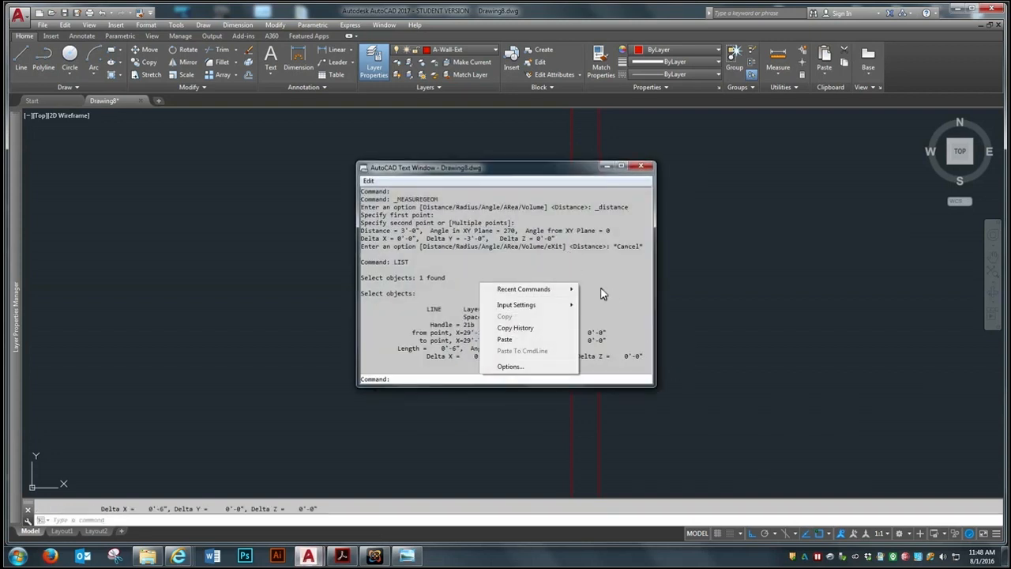
pyautogui.click(551, 167)
pyautogui.moveTo(546, 167); pyautogui.dragTo(464, 165)
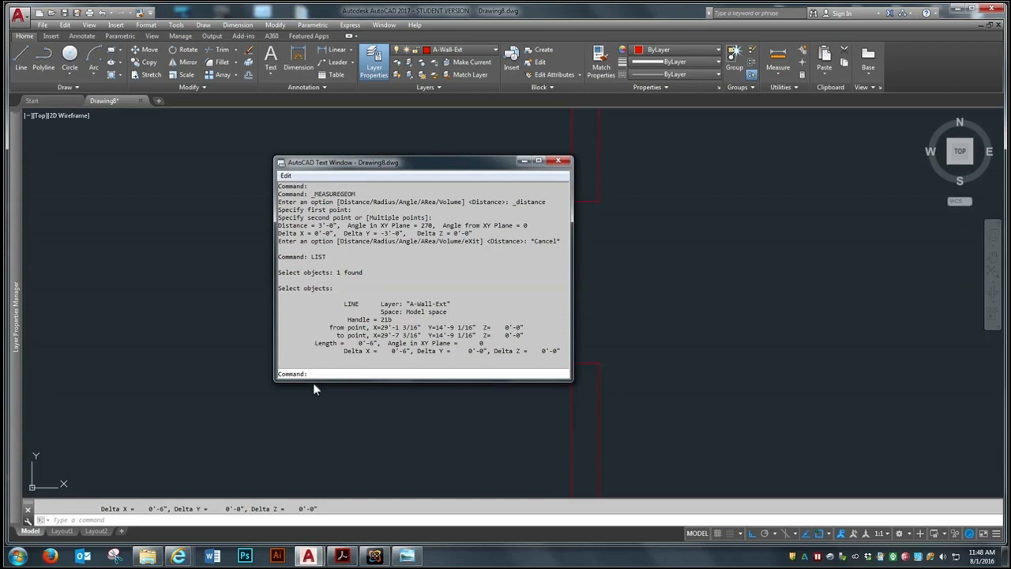
pyautogui.moveTo(430, 165); pyautogui.dragTo(397, 159)
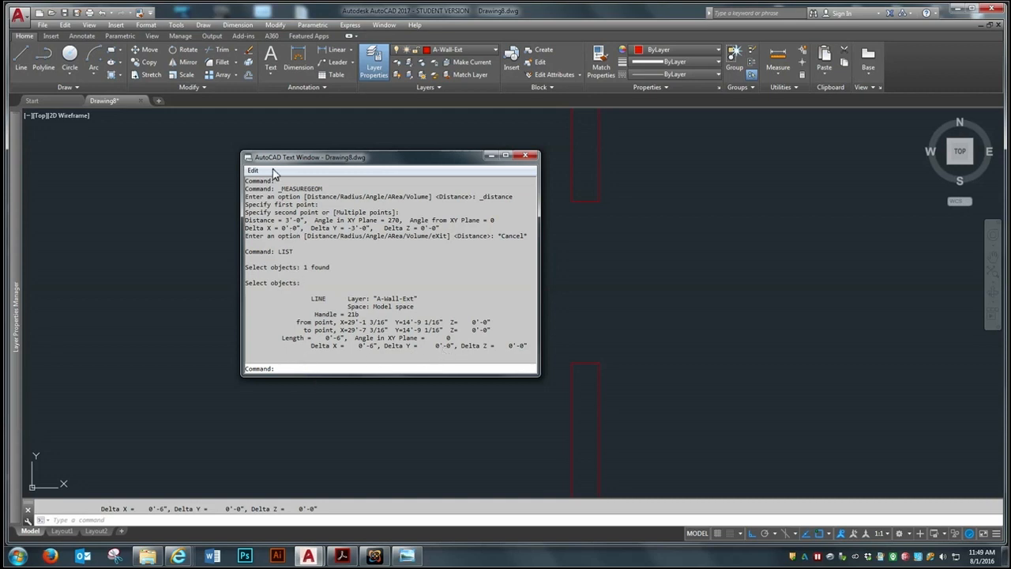
pyautogui.click(526, 155)
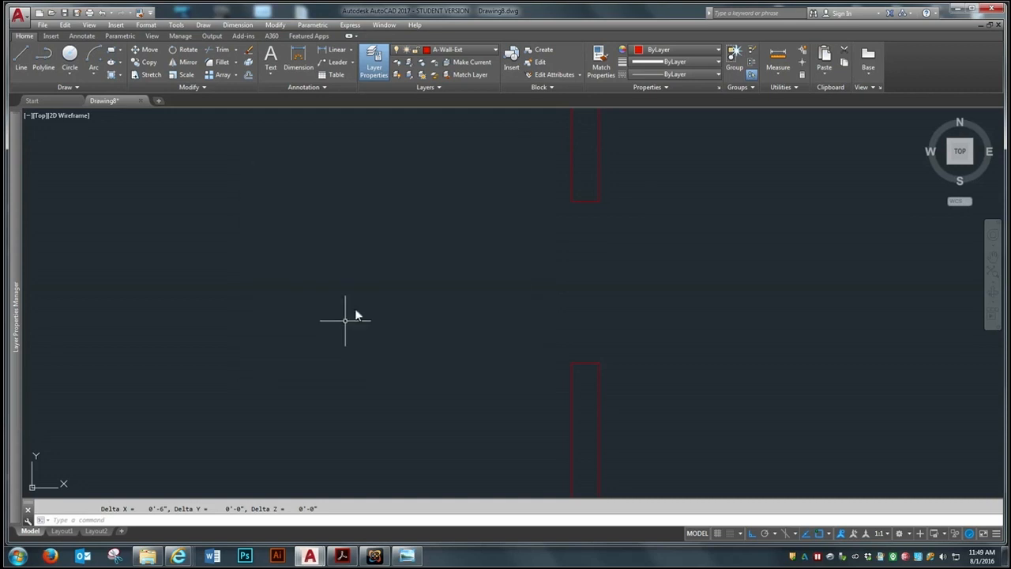
pyautogui.press('Escape')
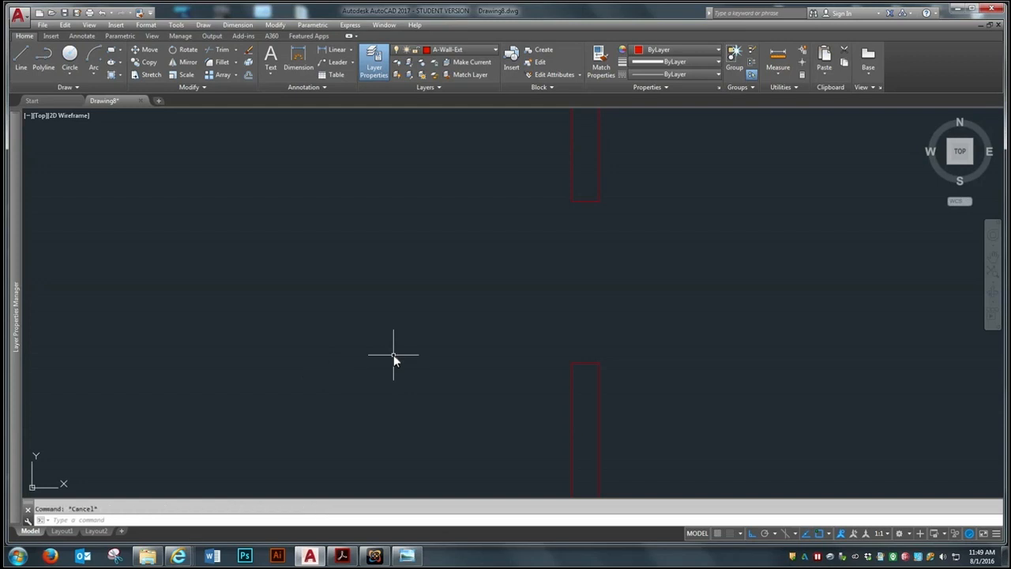
# Measure the upper right-wall opening again along the outer wall face, and leave the measuring command
pyautogui.scroll(-4, 761, 278)
pyautogui.scroll(-2, 736, 345)
pyautogui.scroll(2, 736, 340)
pyautogui.scroll(2, 818, 332)
pyautogui.click(778, 57)
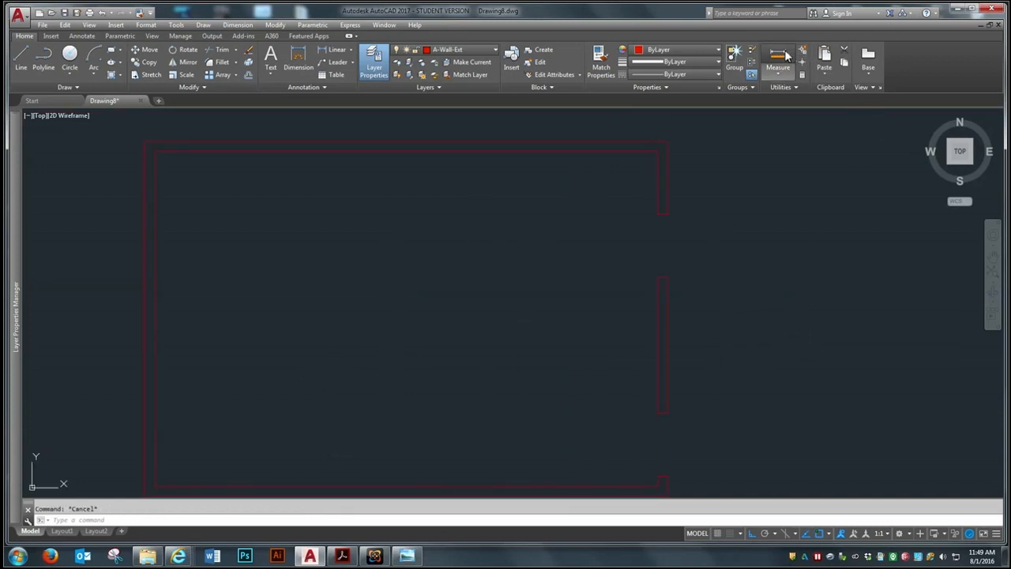
pyautogui.scroll(4, 624, 211)
pyautogui.click(731, 217)
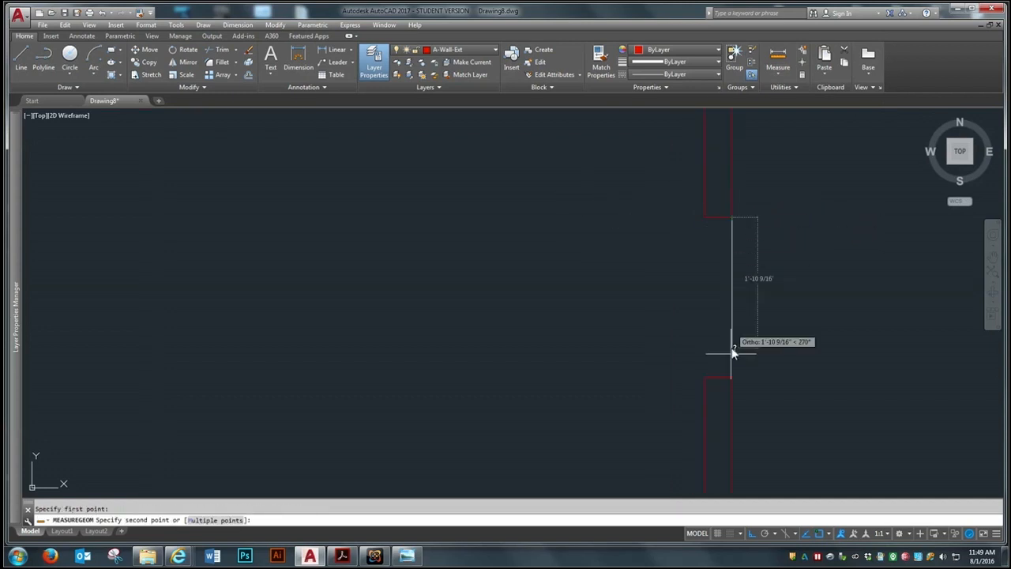
pyautogui.click(732, 376)
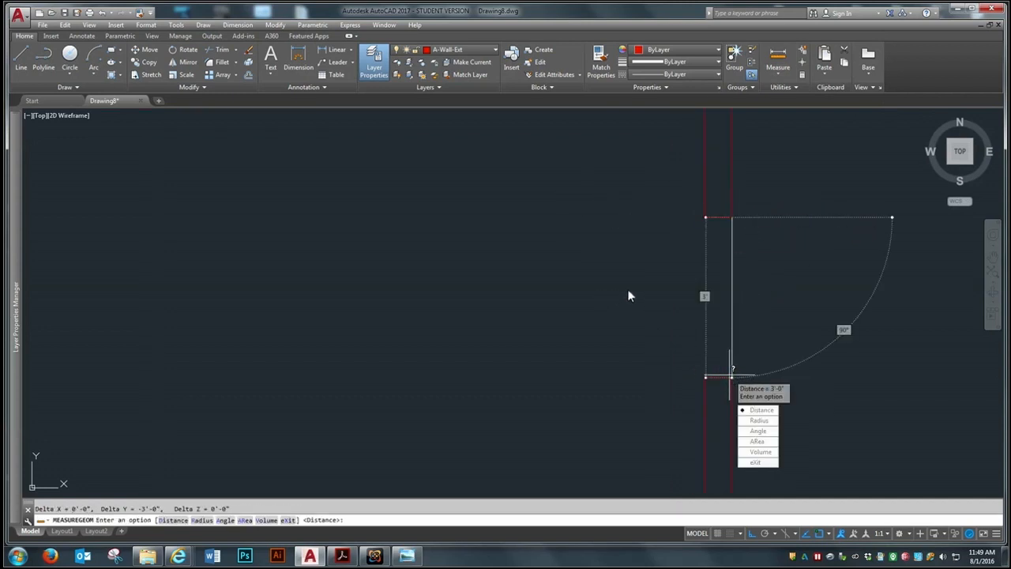
pyautogui.press('Escape')
# Measure the area of the room's interior between its four inner wall corners, and leave the measuring command
pyautogui.scroll(-4, 612, 293)
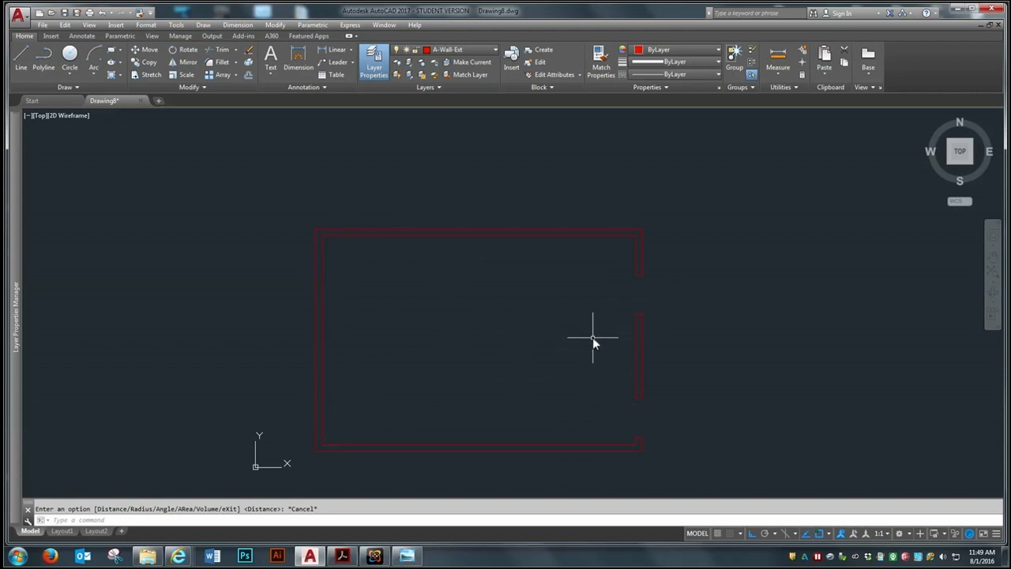
pyautogui.click(778, 71)
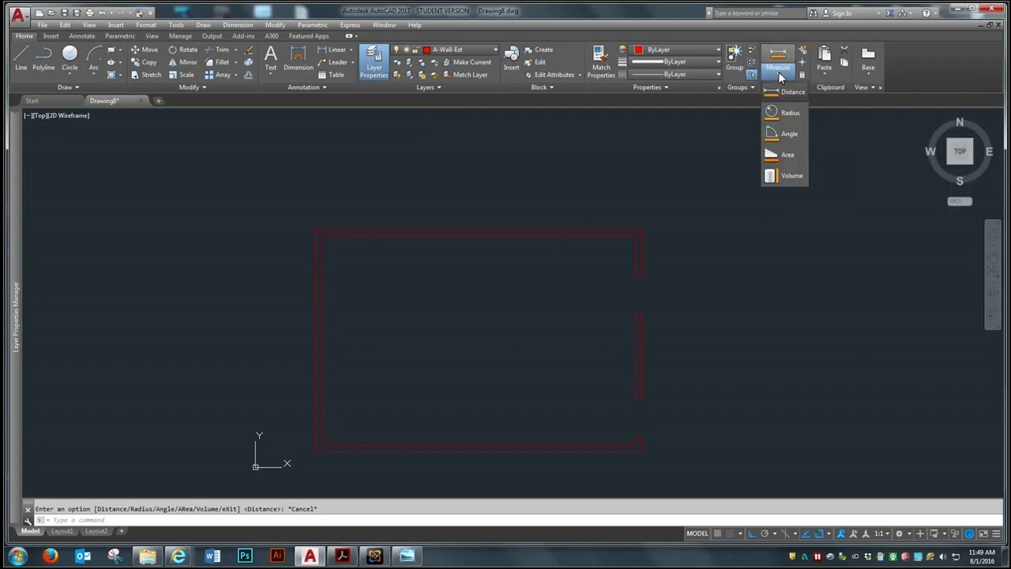
pyautogui.click(788, 155)
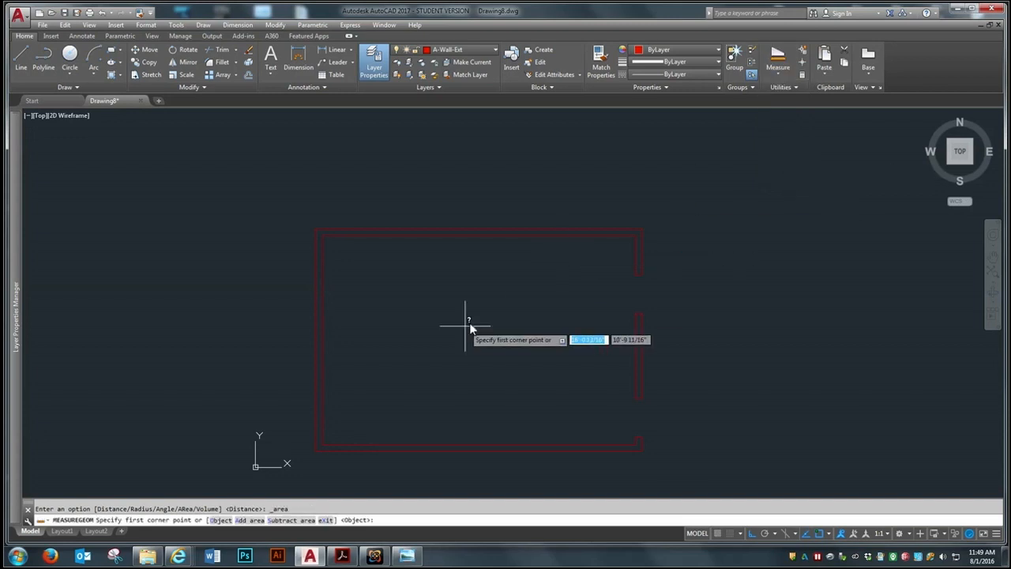
pyautogui.click(322, 236)
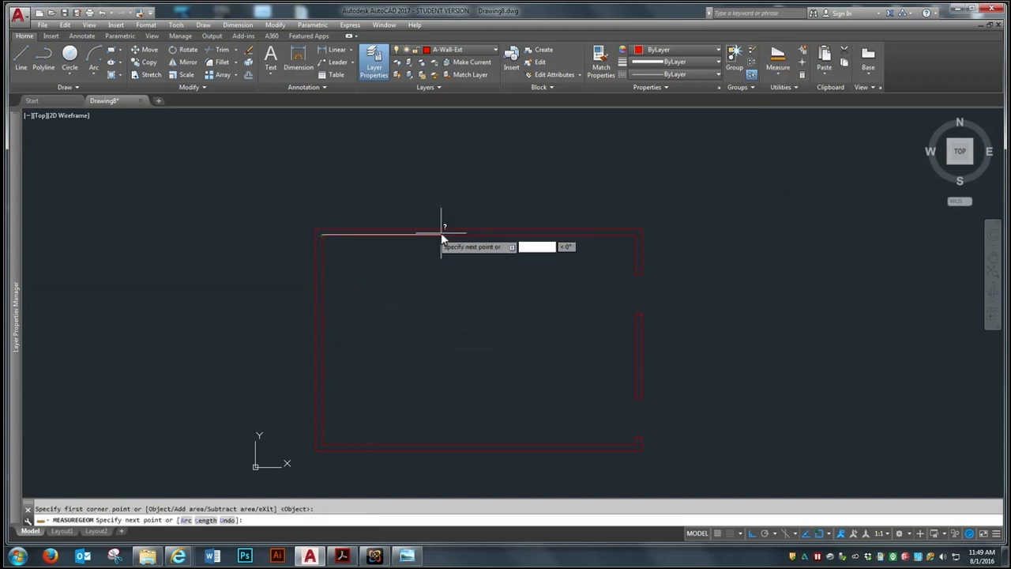
pyautogui.click(636, 234)
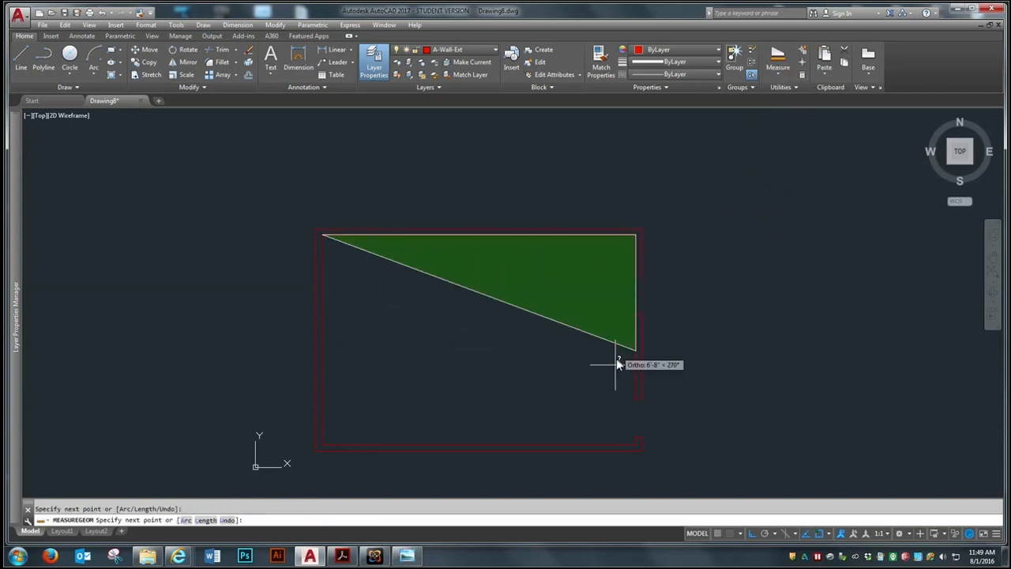
pyautogui.click(636, 443)
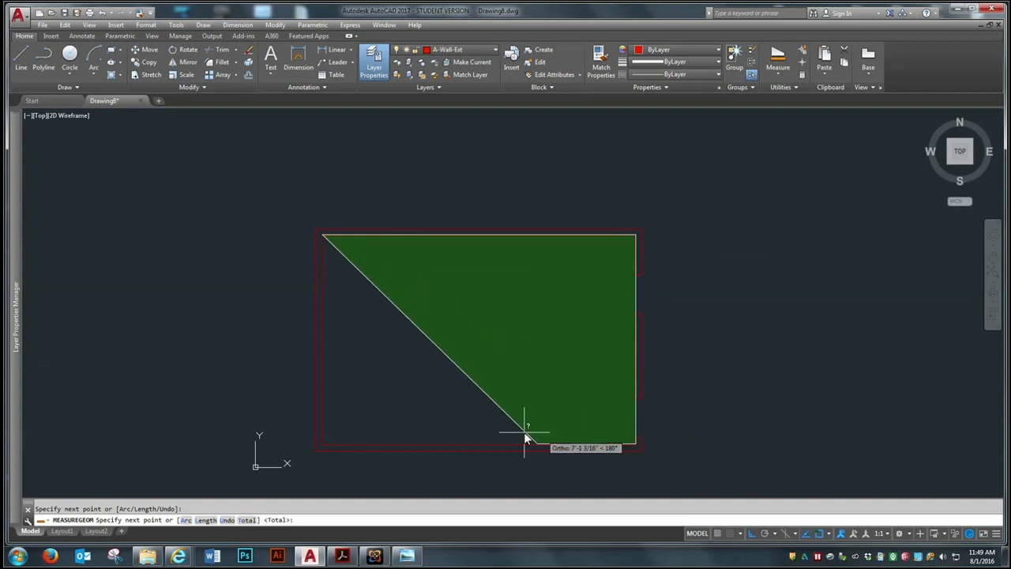
pyautogui.click(322, 445)
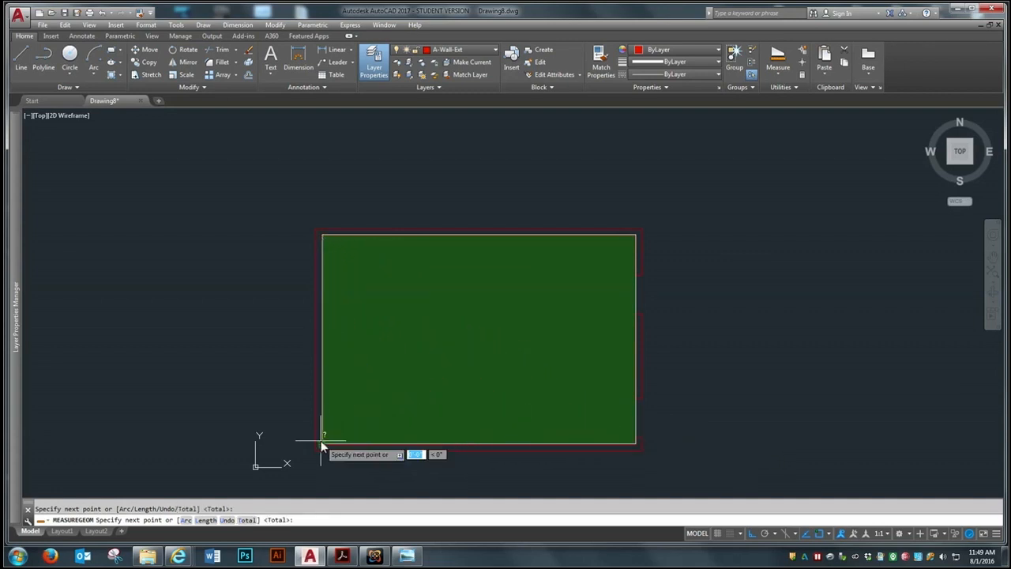
pyautogui.press('Return')
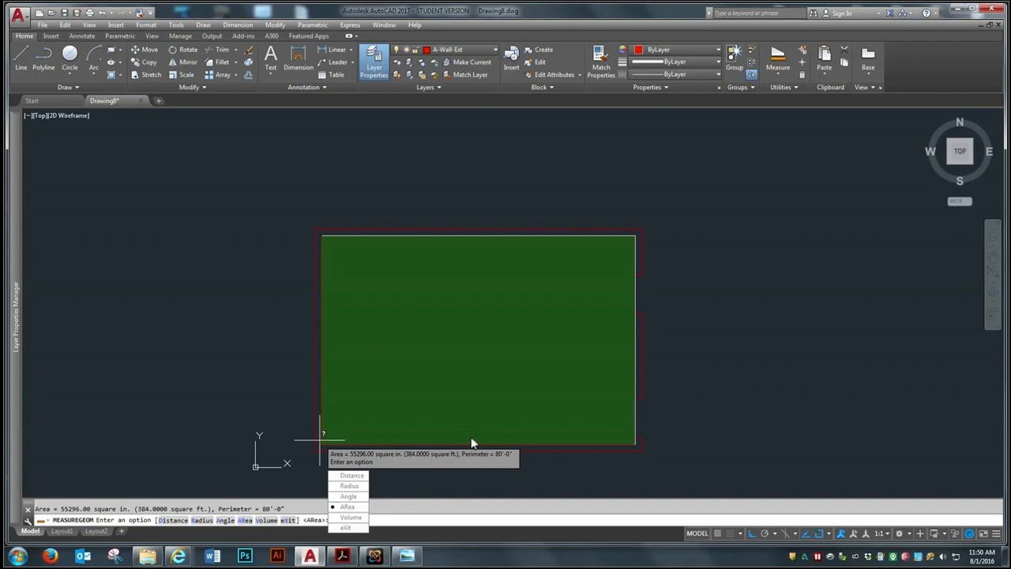
pyautogui.press('Escape')
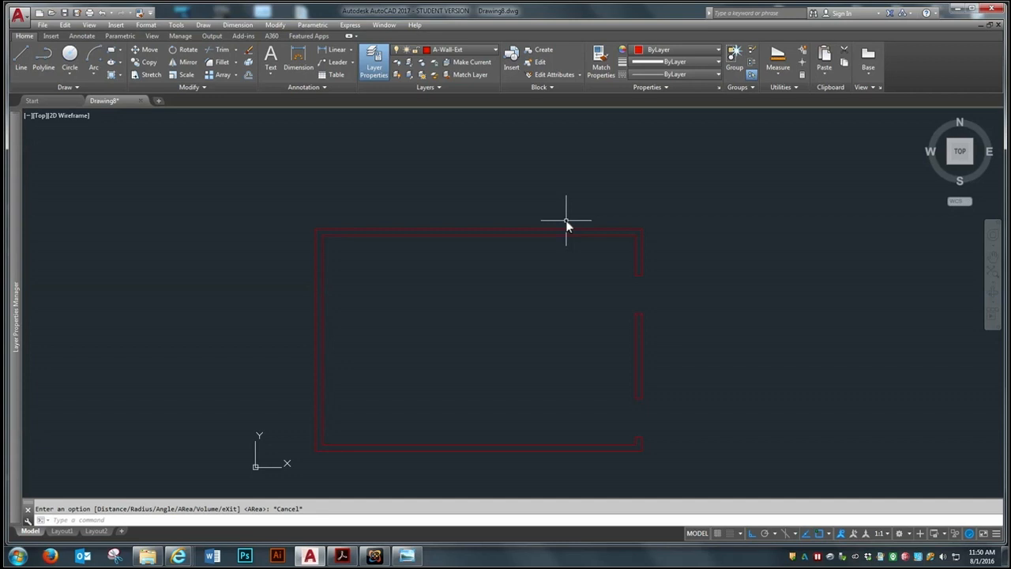
# Draw a circle with a radius of about 3'-1 1/4" in the empty space to the upper right of the floor plan
pyautogui.click(67, 72)
pyautogui.click(79, 87)
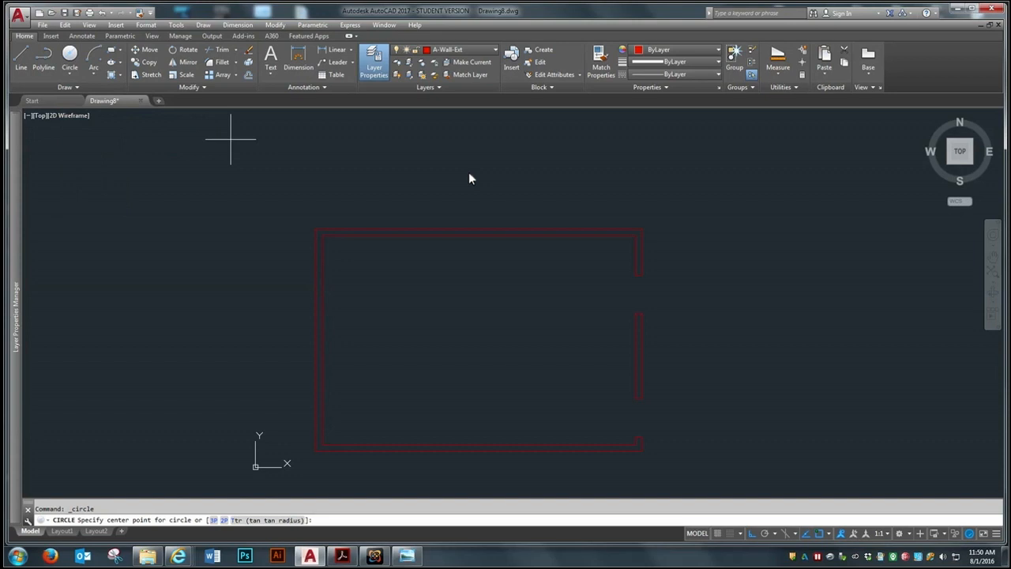
pyautogui.click(819, 214)
pyautogui.click(763, 292)
pyautogui.press('Return')
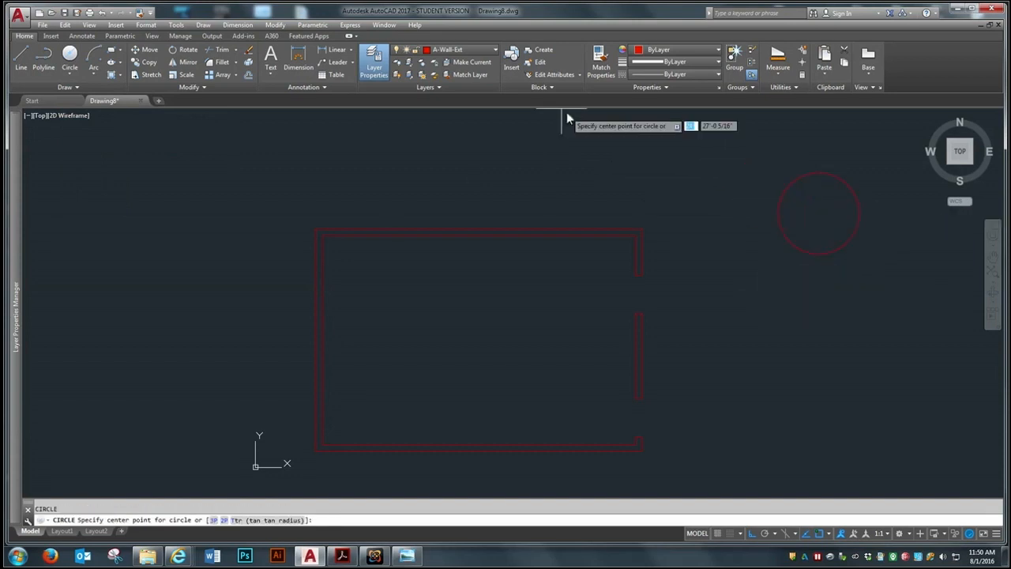
# Measure the distance across the circle between its left and right quadrant points, and leave the measuring command
pyautogui.click(772, 72)
pyautogui.click(787, 91)
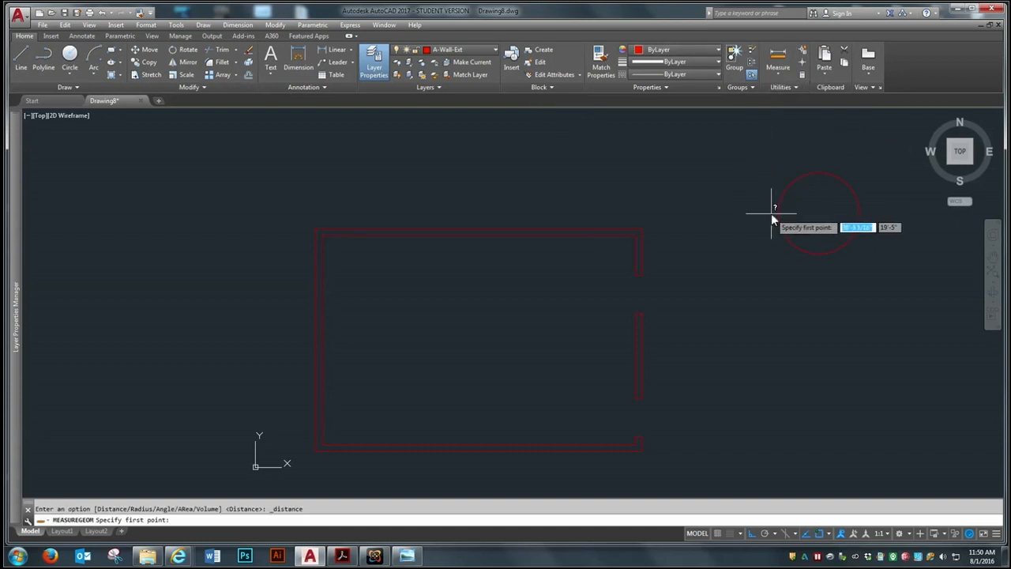
pyautogui.click(776, 213)
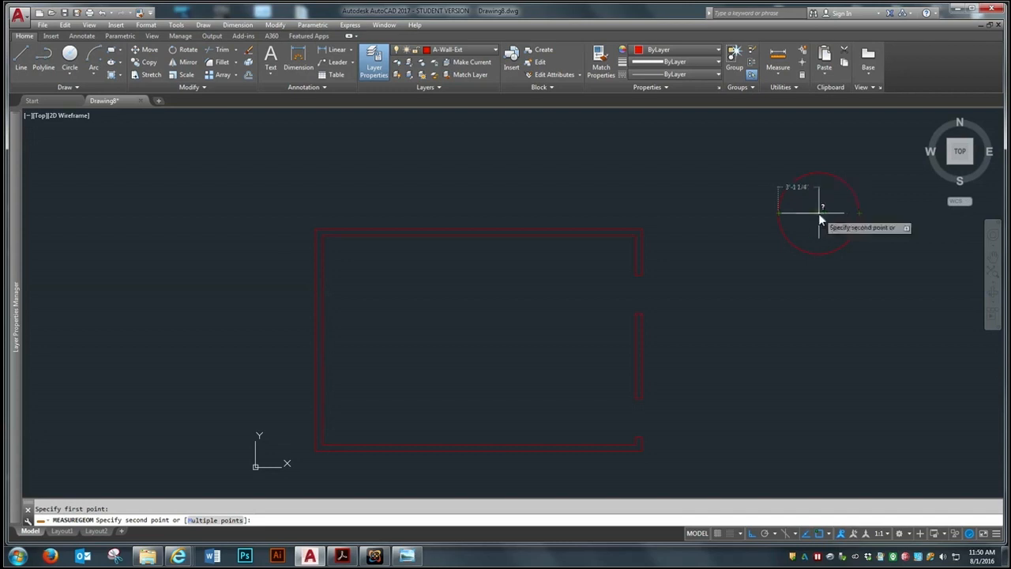
pyautogui.click(857, 214)
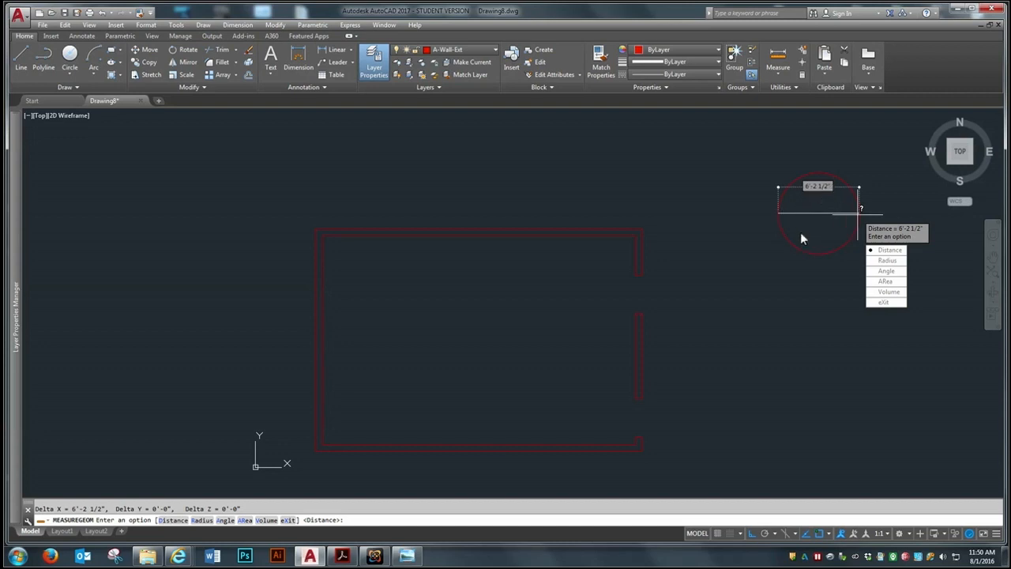
pyautogui.press('Escape')
# List the circle's properties, and close the text window after reading them
pyautogui.write('list')
pyautogui.press('Return')
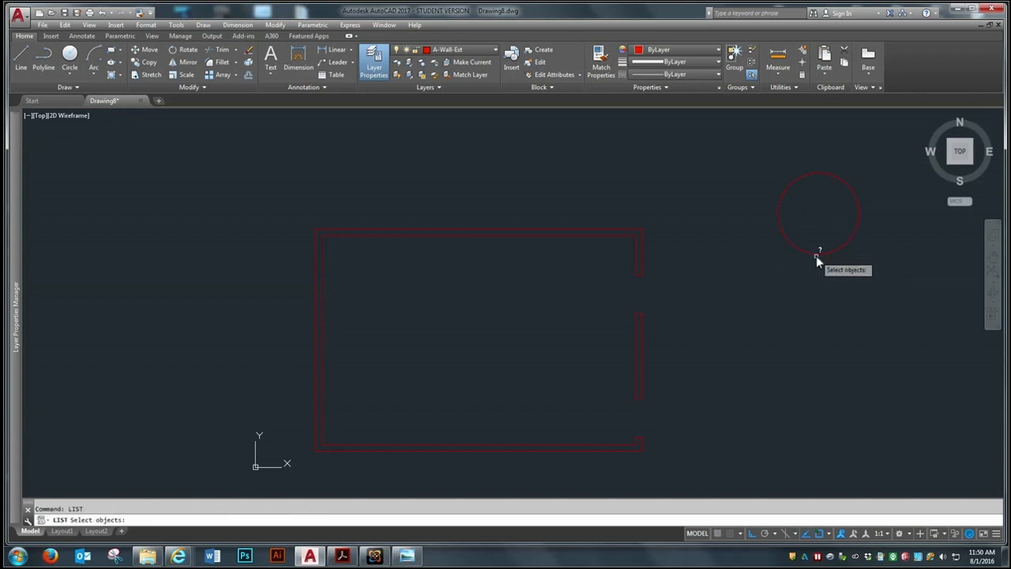
pyautogui.click(819, 254)
pyautogui.press('Return')
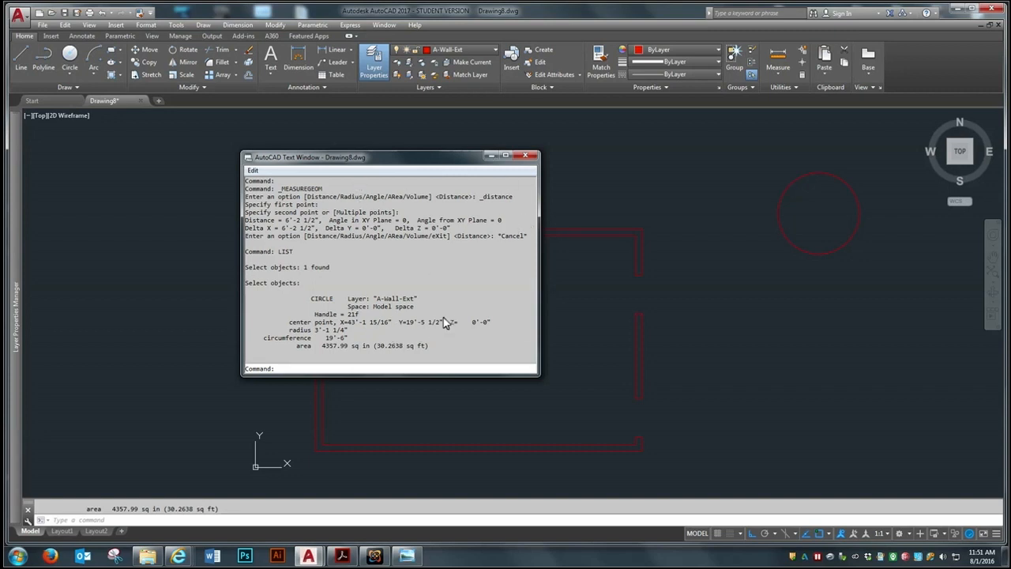
pyautogui.click(526, 157)
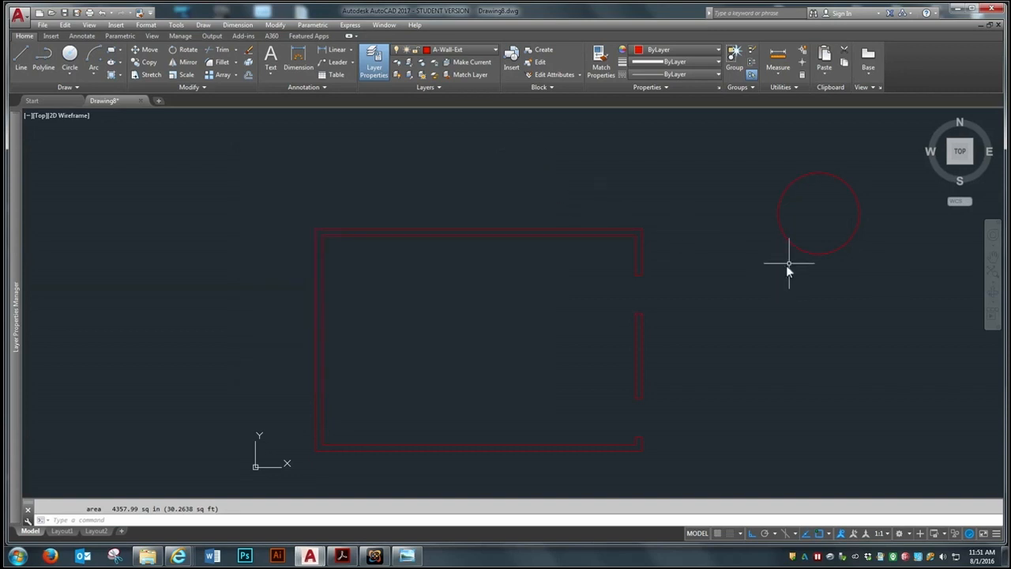
# Erase the circle beside the floor plan
pyautogui.write('e')
pyautogui.press('Return')
pyautogui.click(886, 140)
pyautogui.click(768, 272)
pyautogui.press('Return')
# Make A-Door the current layer and draw a 3' line leftward into the room from the inner wall corner above the upper right-wall opening
pyautogui.scroll(2, 466, 385)
pyautogui.scroll(-2, 467, 300)
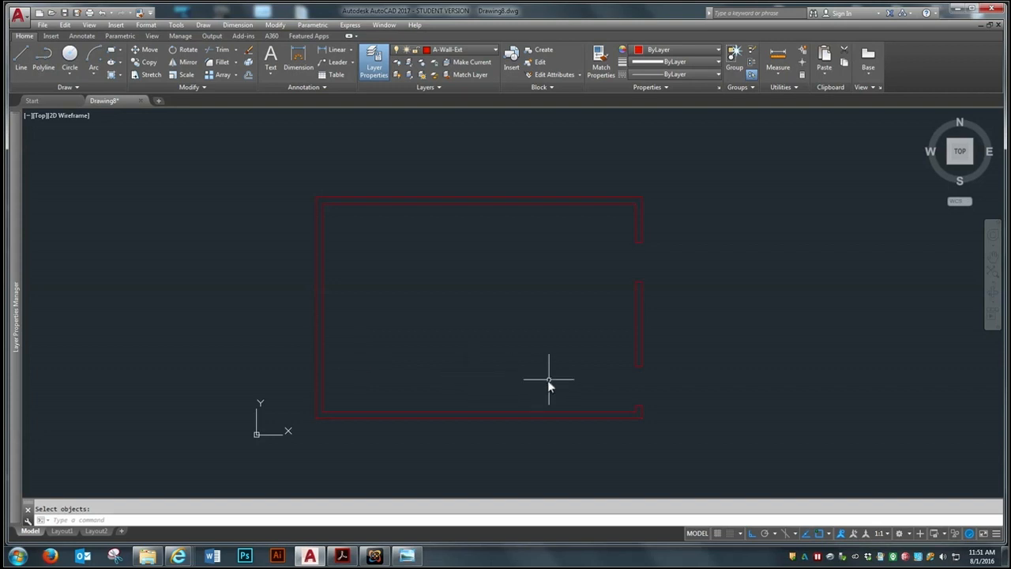
pyautogui.click(493, 49)
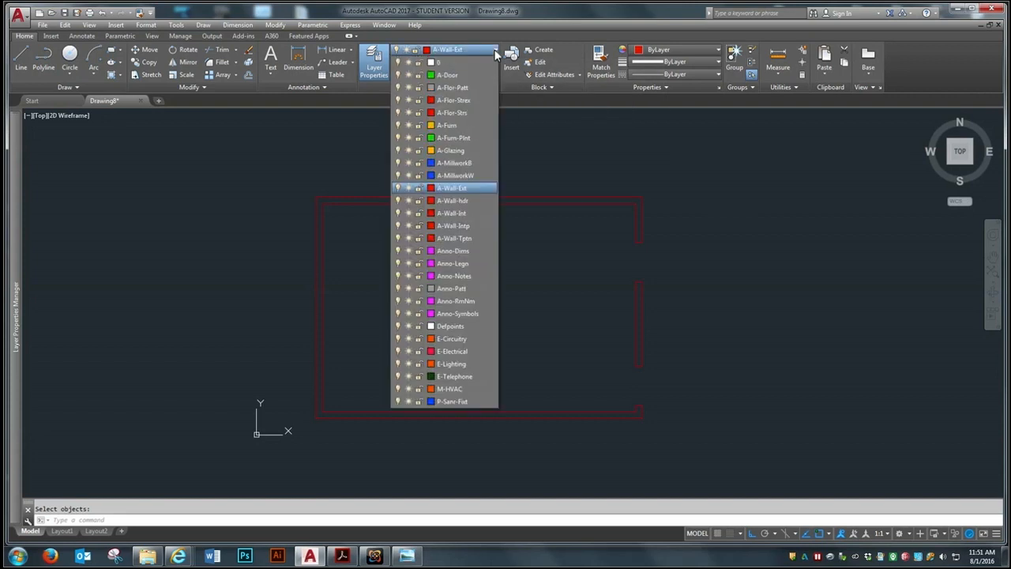
pyautogui.click(441, 75)
pyautogui.scroll(4, 662, 230)
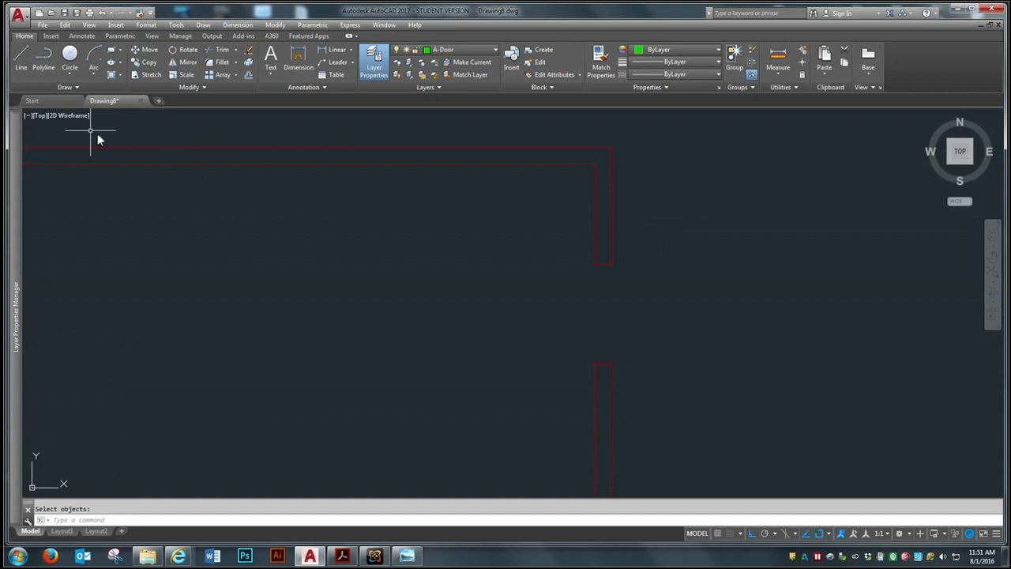
pyautogui.click(24, 52)
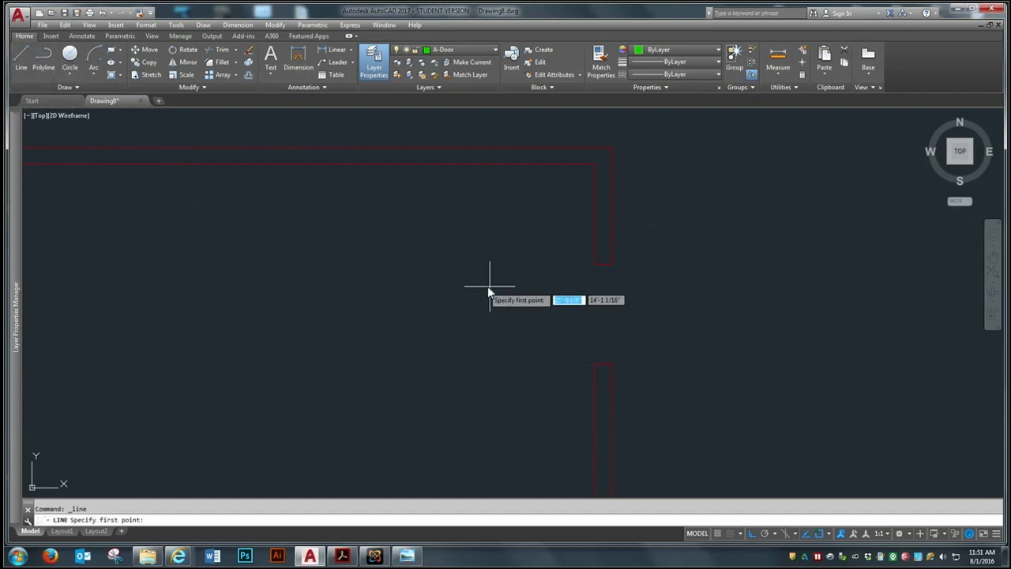
pyautogui.scroll(3, 593, 263)
pyautogui.click(598, 253)
pyautogui.scroll(-3, 649, 252)
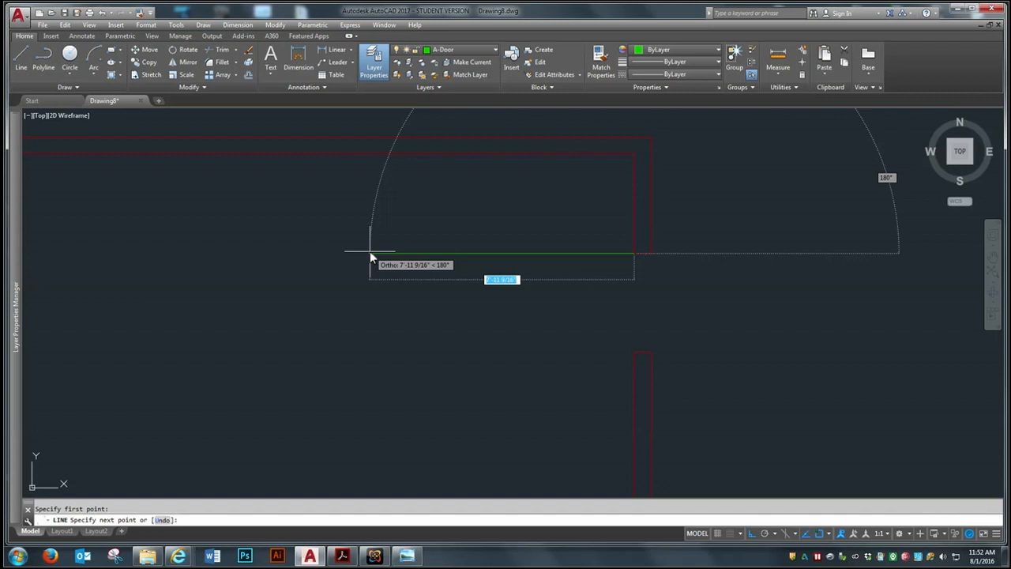
pyautogui.write("3'")
pyautogui.press('Return')
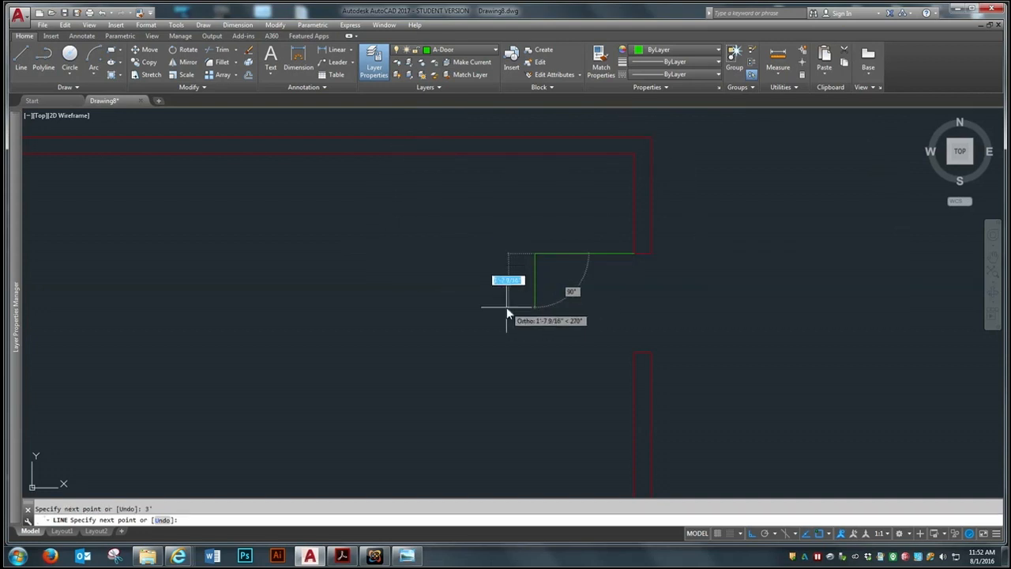
# Continue the door leaf outline 1.75" downward and 3' back to the right, and close it at its starting corner
pyautogui.write('1')
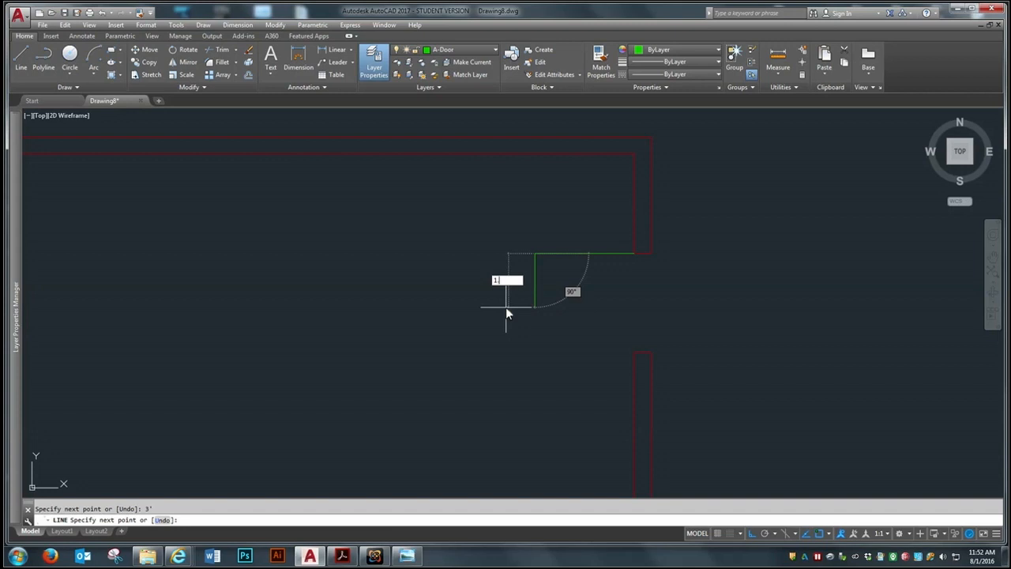
pyautogui.write('.75')
pyautogui.press('Return')
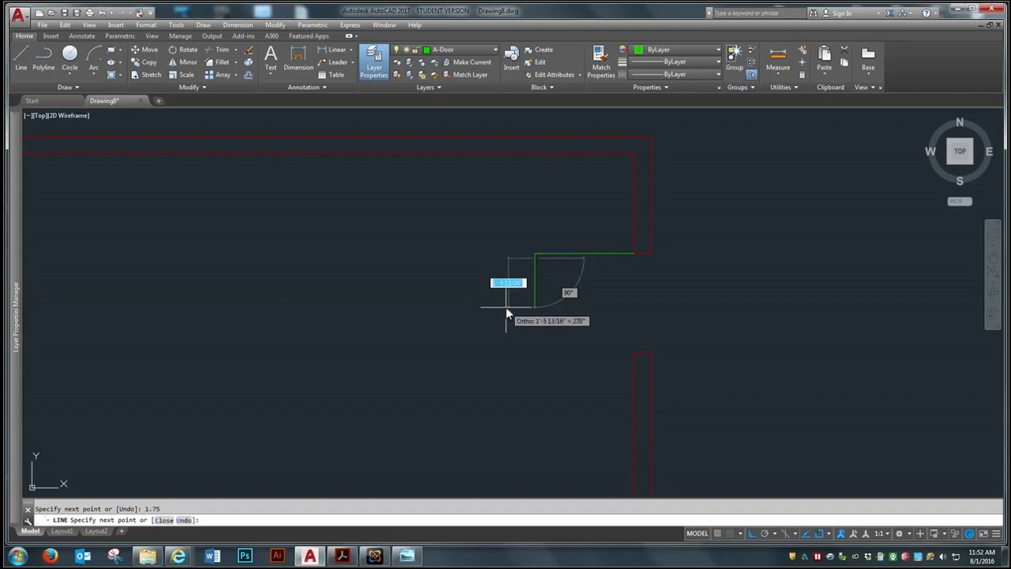
pyautogui.write("3'")
pyautogui.press('Return')
pyautogui.scroll(4, 646, 275)
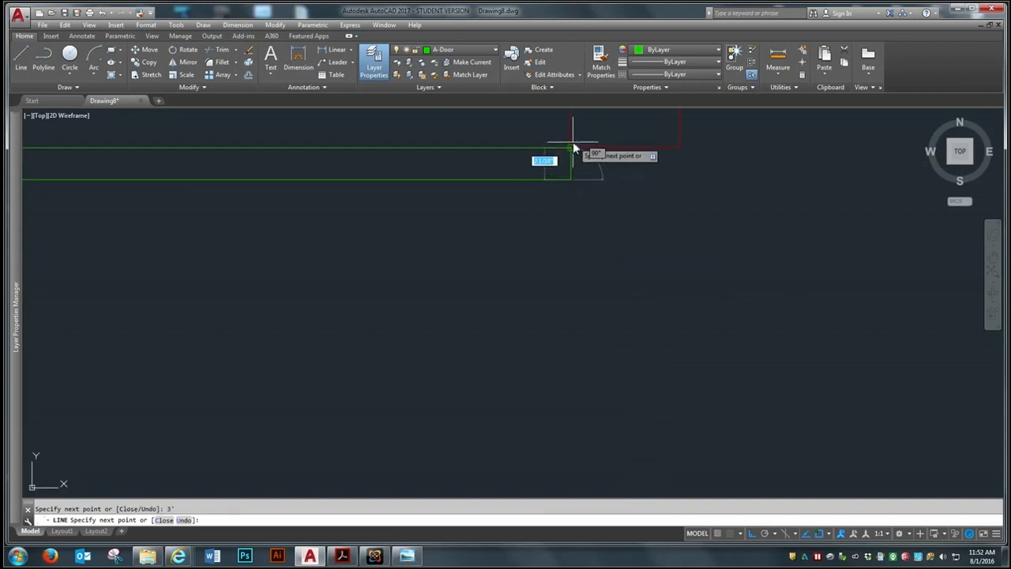
pyautogui.press('Return')
pyautogui.scroll(-6, 673, 262)
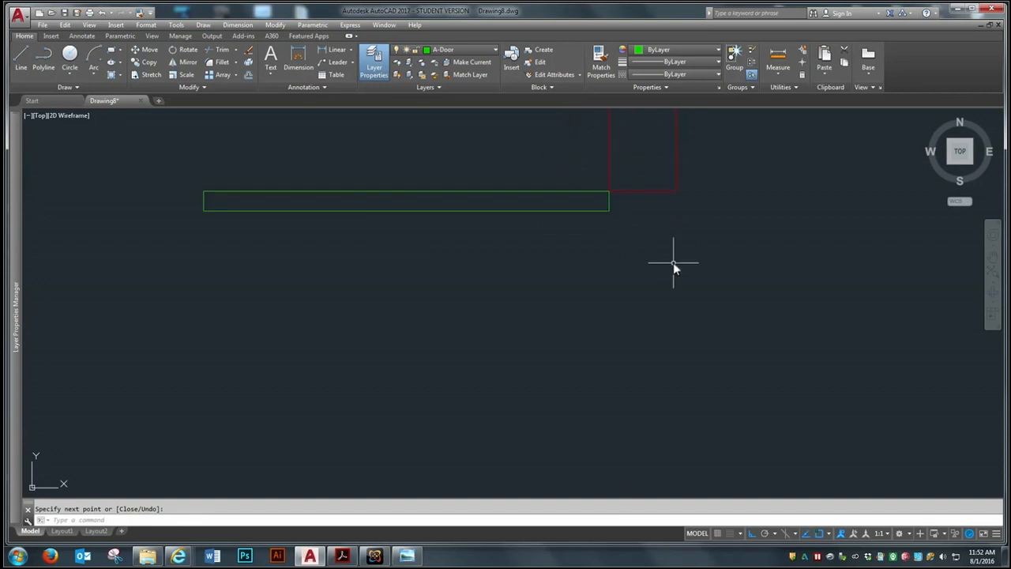
# Join the four lines of the door leaf into a single object
pyautogui.write('j')
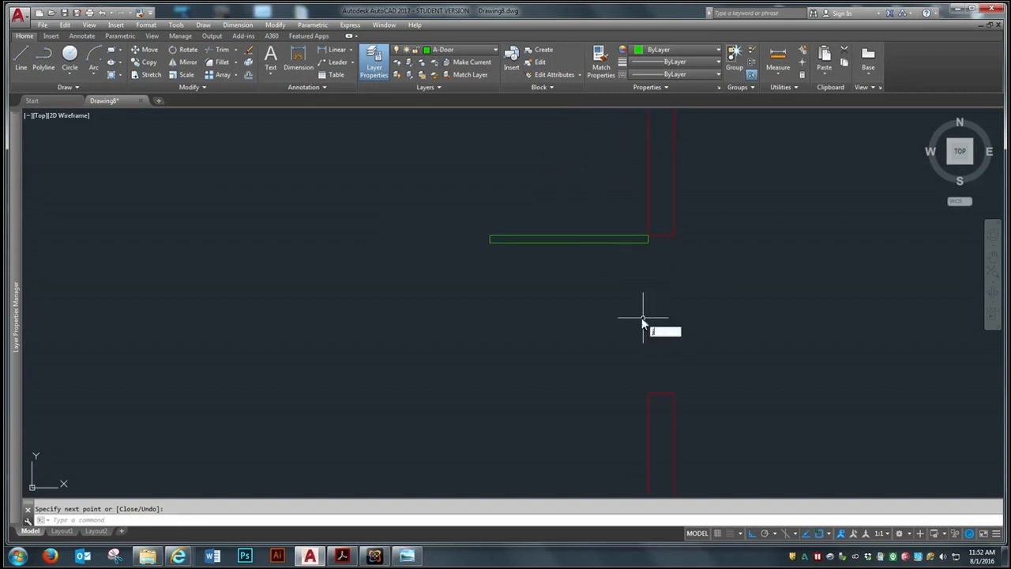
pyautogui.press('Return')
pyautogui.click(648, 239)
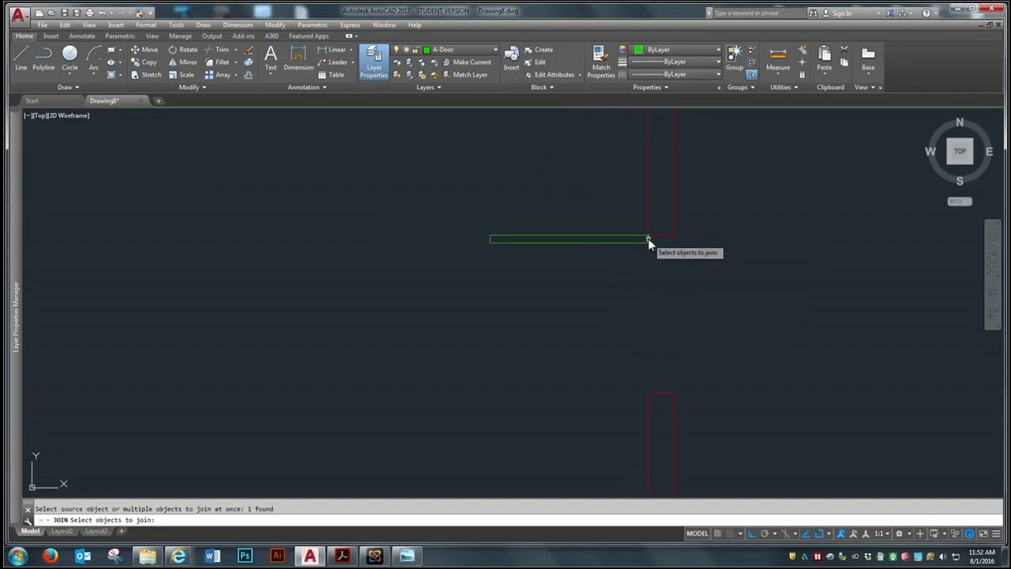
pyautogui.click(630, 223)
pyautogui.click(445, 267)
pyautogui.press('Return')
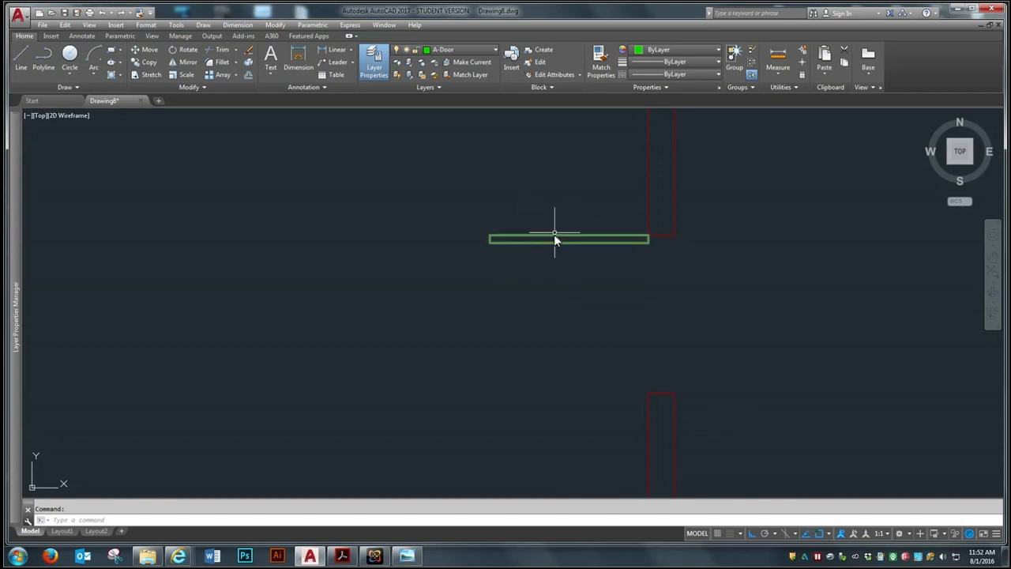
pyautogui.scroll(-4, 534, 192)
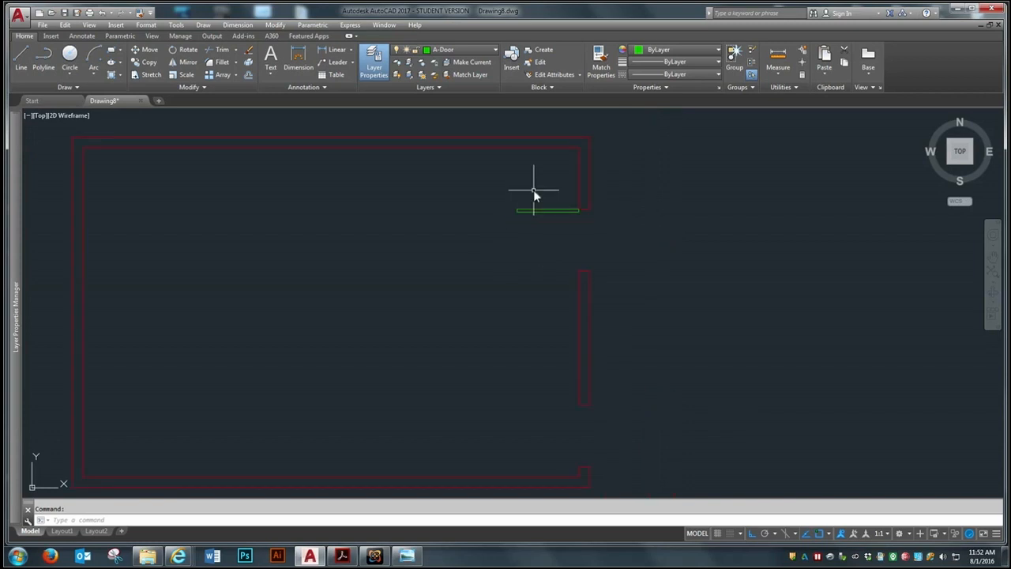
pyautogui.scroll(2, 571, 267)
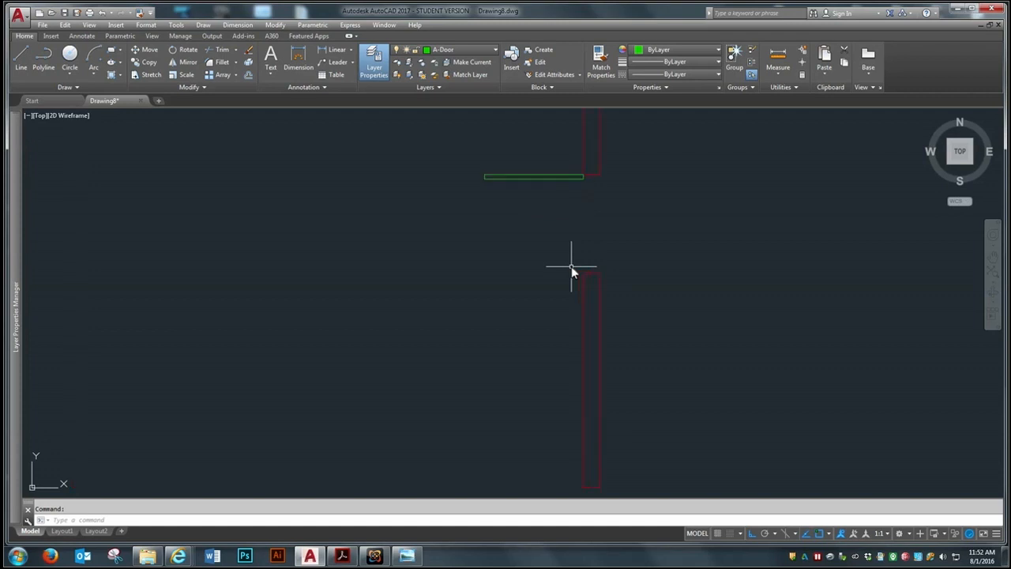
pyautogui.scroll(-3, 585, 210)
pyautogui.scroll(5, 585, 210)
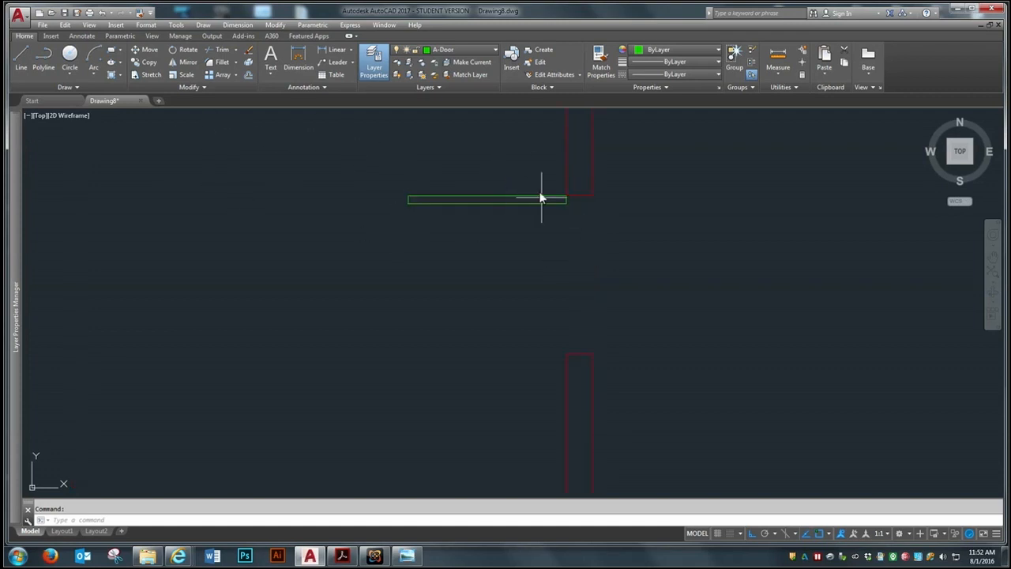
pyautogui.click(94, 72)
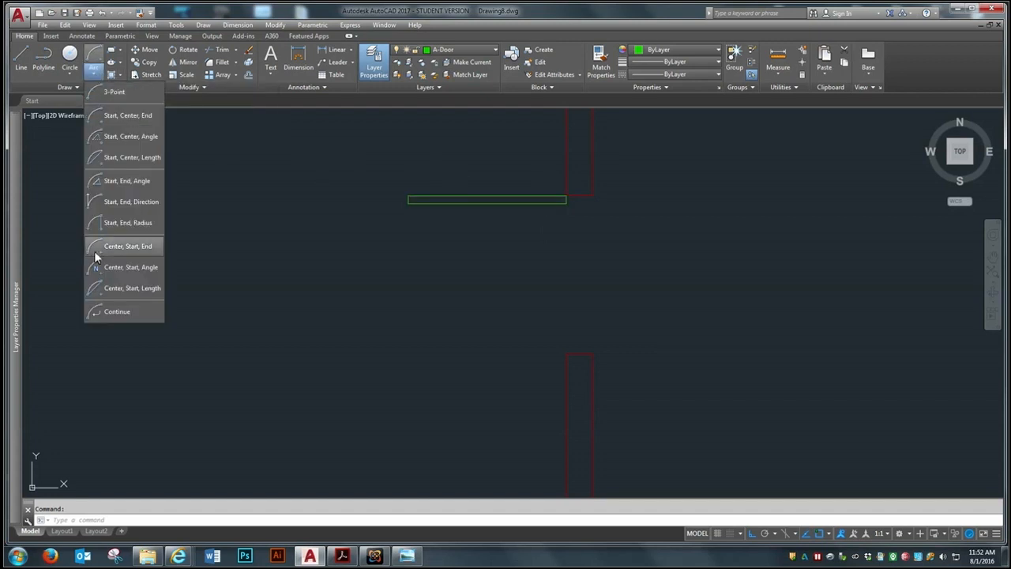
pyautogui.click(134, 247)
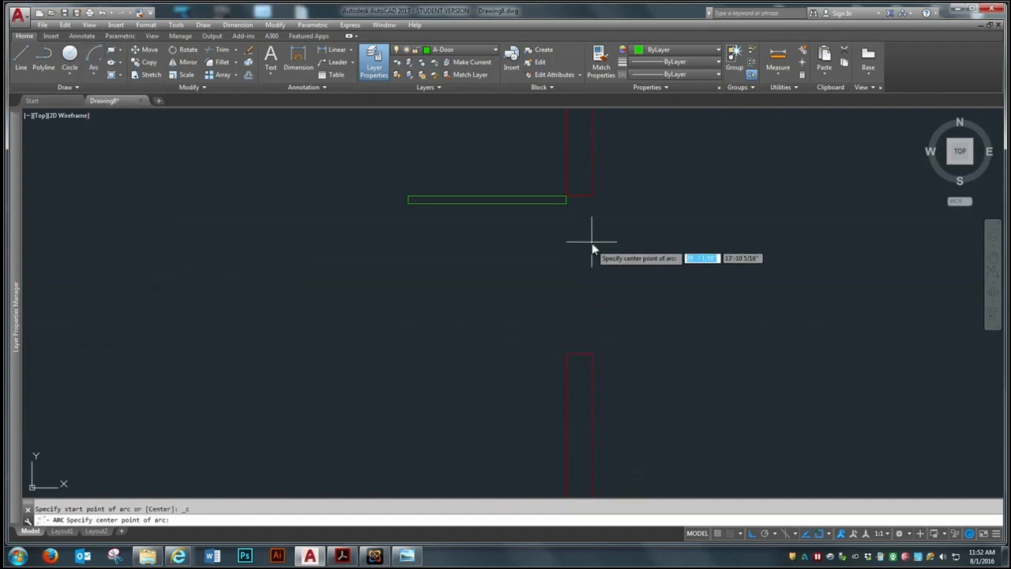
pyautogui.click(566, 199)
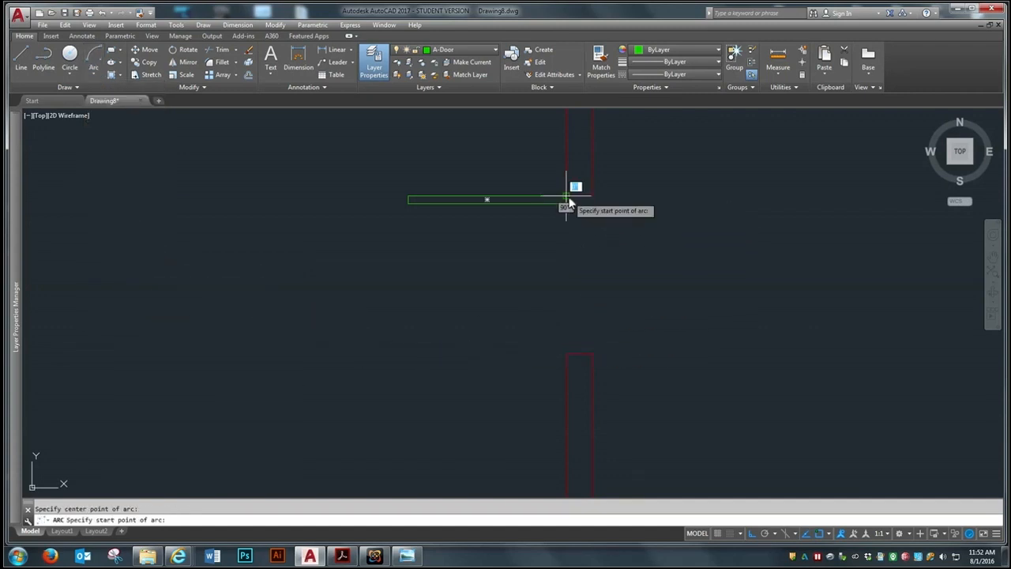
pyautogui.click(566, 354)
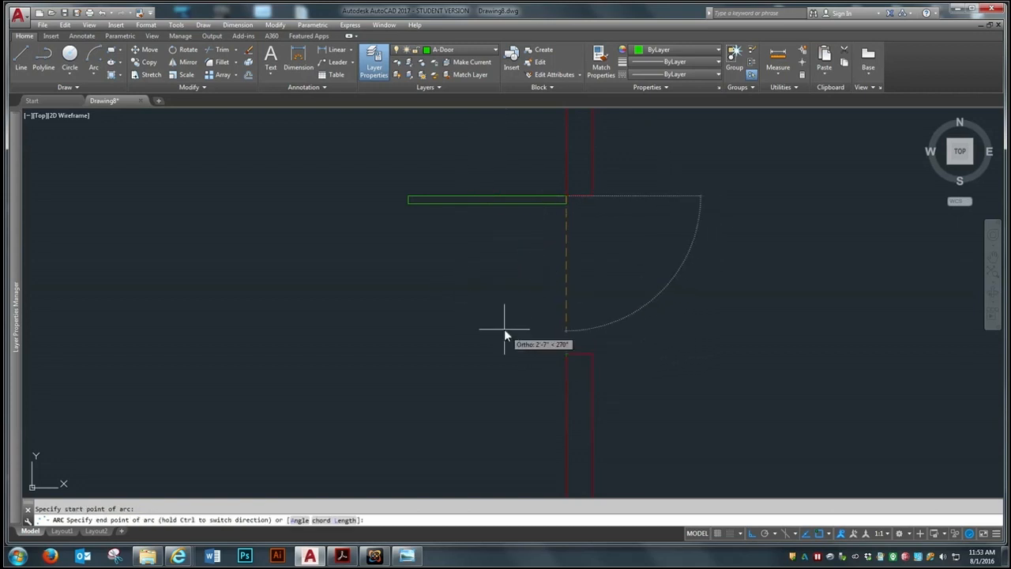
pyautogui.press('Escape')
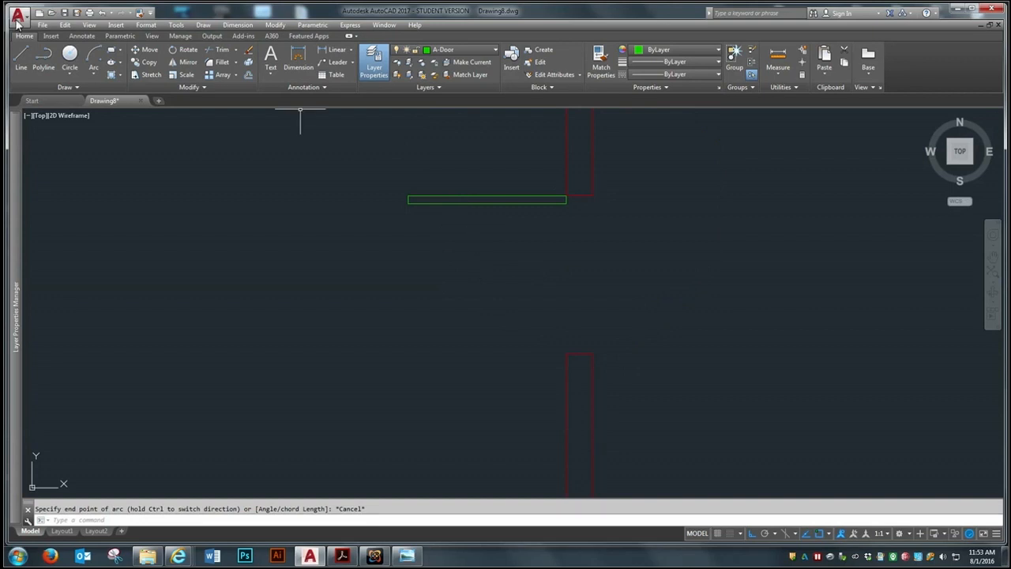
# Draw the upper door's swing as a Center, Start, End arc centred on the hinge corner, from the leaf's free end to the opening's lower inner corner
pyautogui.click(93, 55)
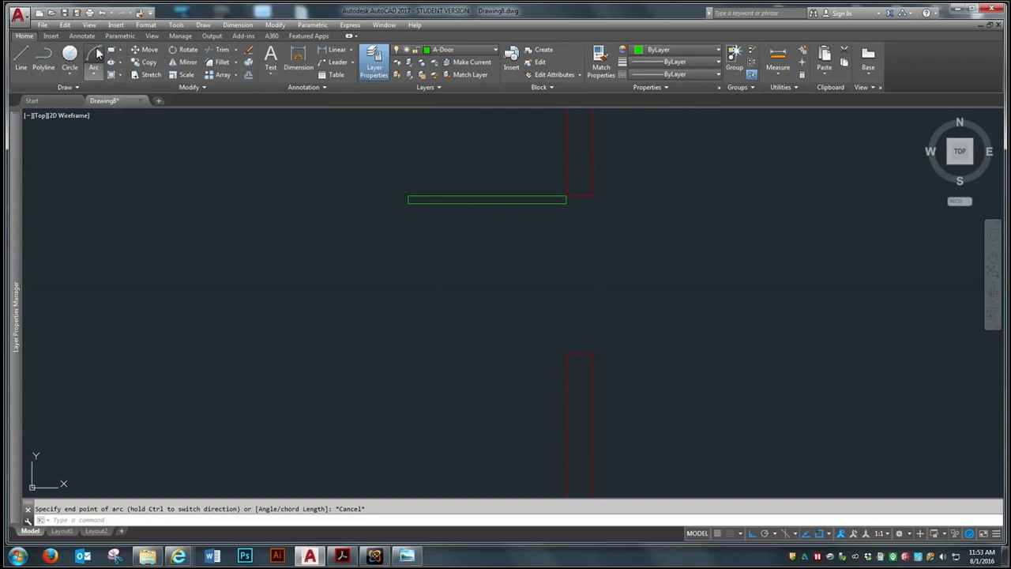
pyautogui.click(564, 196)
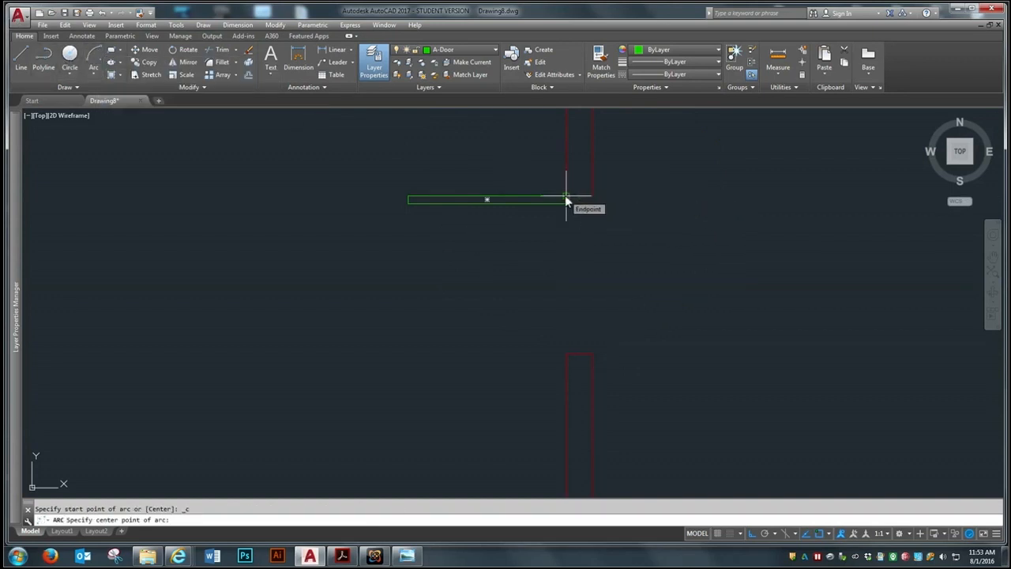
pyautogui.click(407, 200)
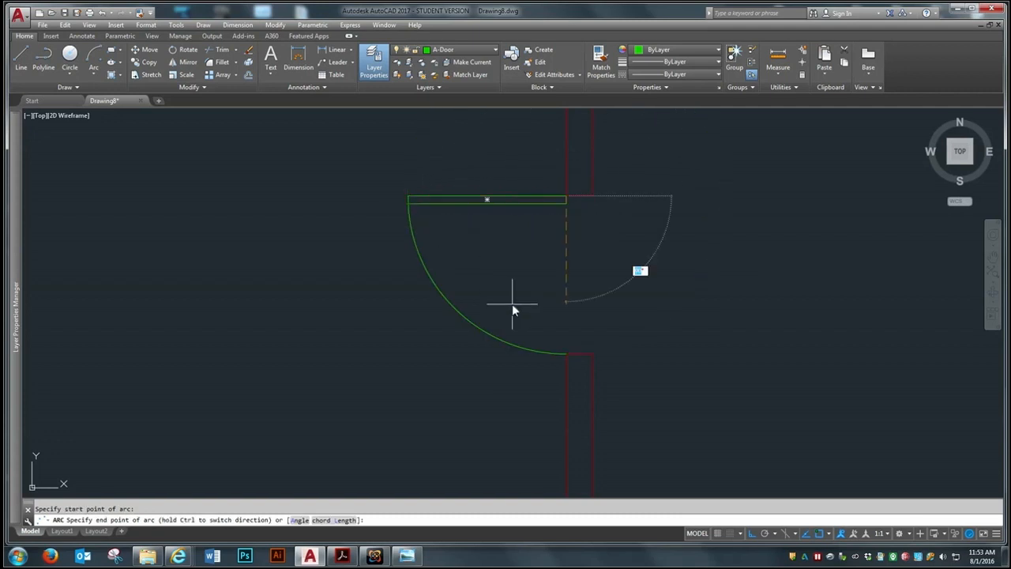
pyautogui.click(566, 354)
pyautogui.scroll(-2, 534, 214)
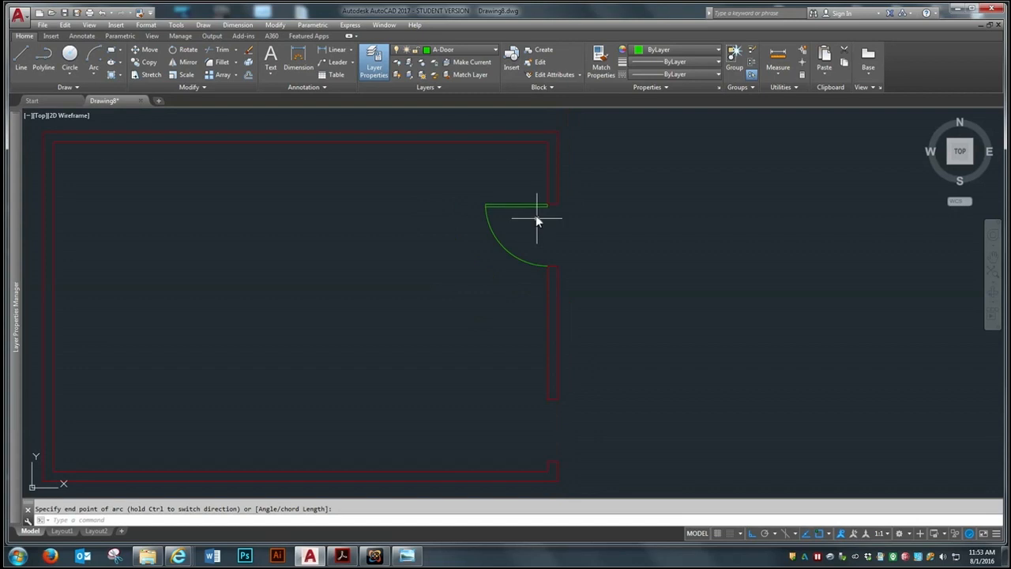
pyautogui.scroll(2, 541, 168)
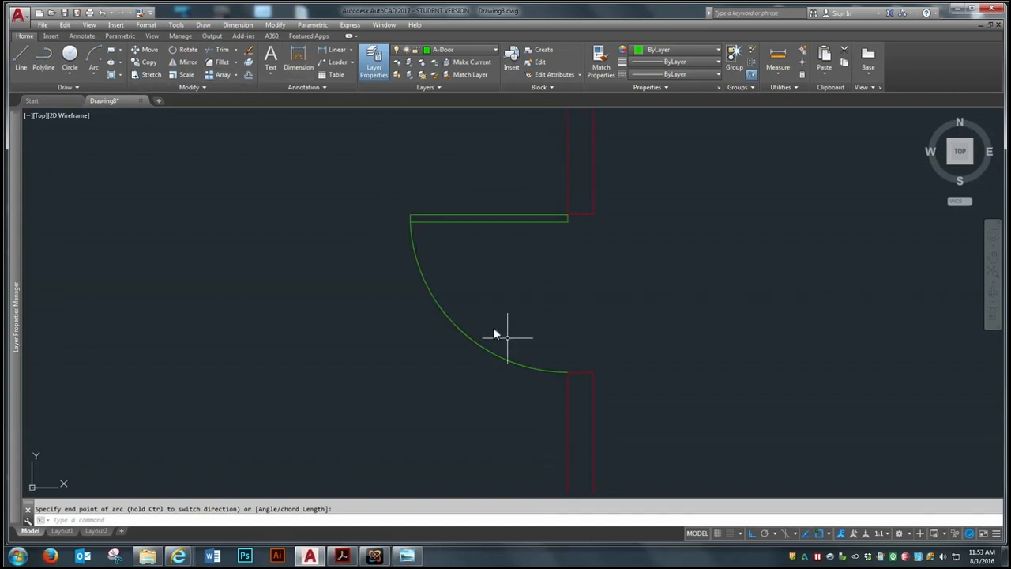
pyautogui.scroll(-5, 470, 261)
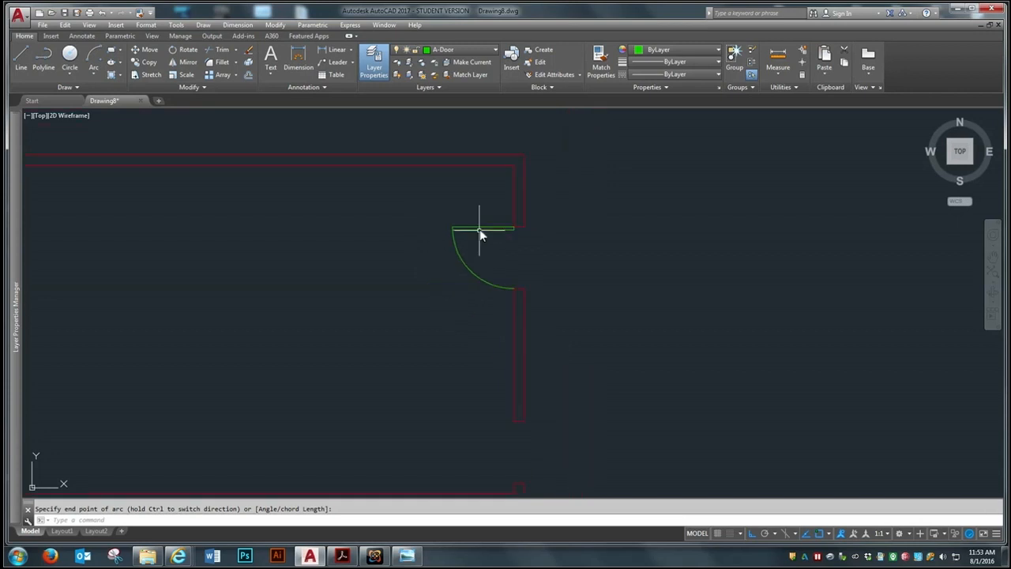
pyautogui.scroll(2, 492, 249)
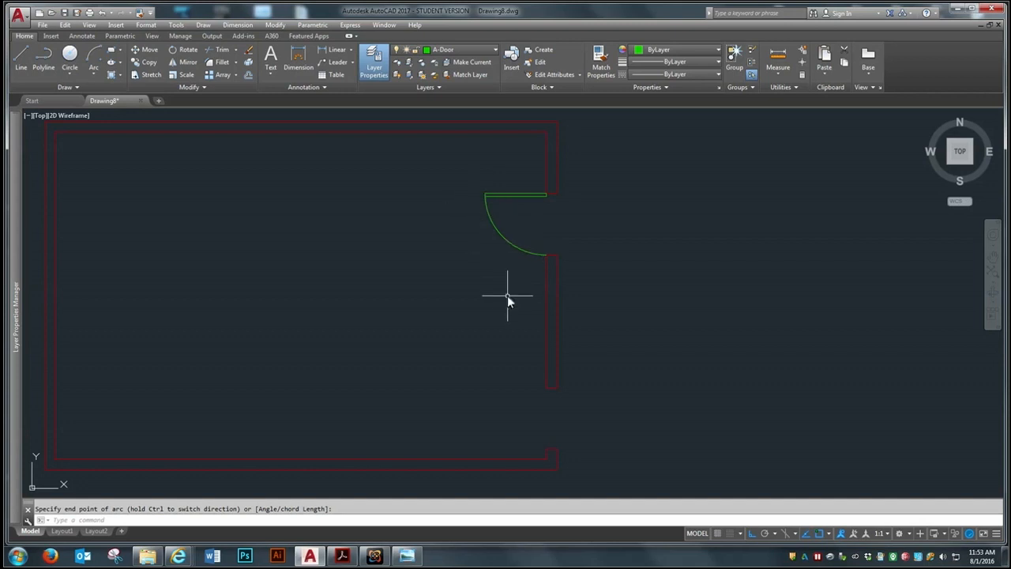
# Copy the upper door leaf and swing arc from the hinge corner to the upper inner corner of the lower right-wall opening
pyautogui.write('co')
pyautogui.press('Return')
pyautogui.click(517, 194)
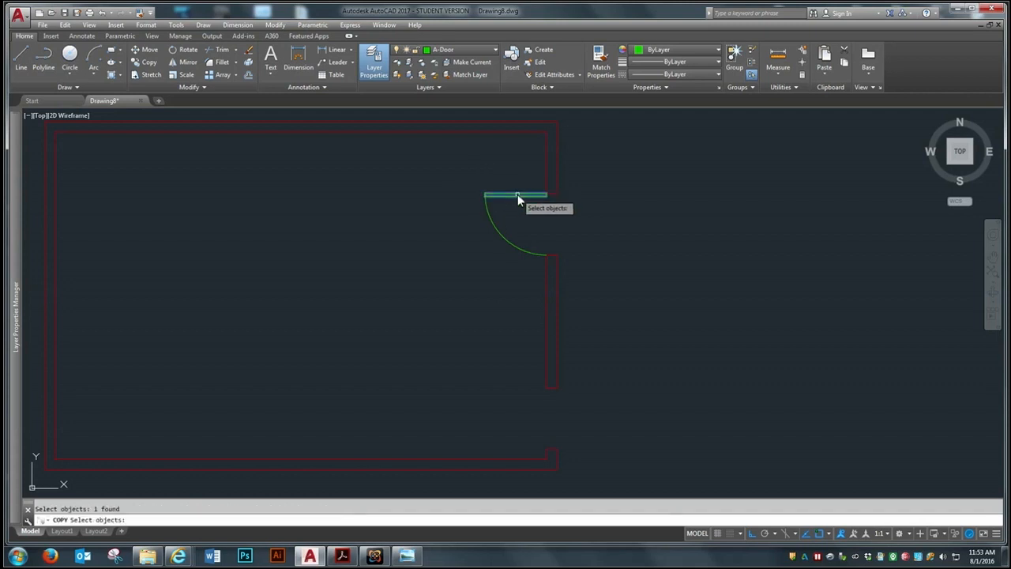
pyautogui.click(517, 212)
pyautogui.click(477, 251)
pyautogui.press('Return')
pyautogui.scroll(4, 547, 193)
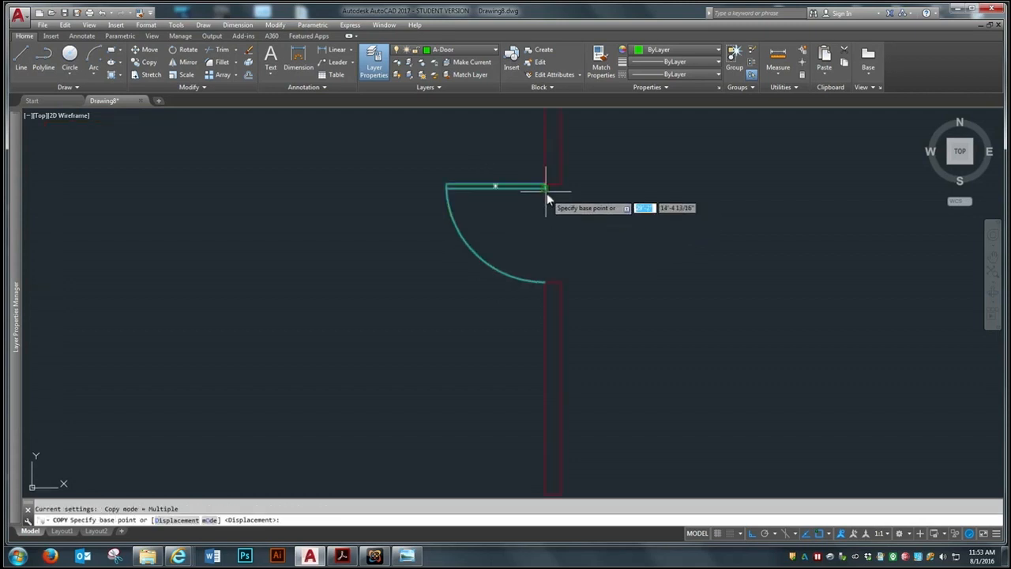
pyautogui.click(544, 189)
pyautogui.scroll(-4, 543, 188)
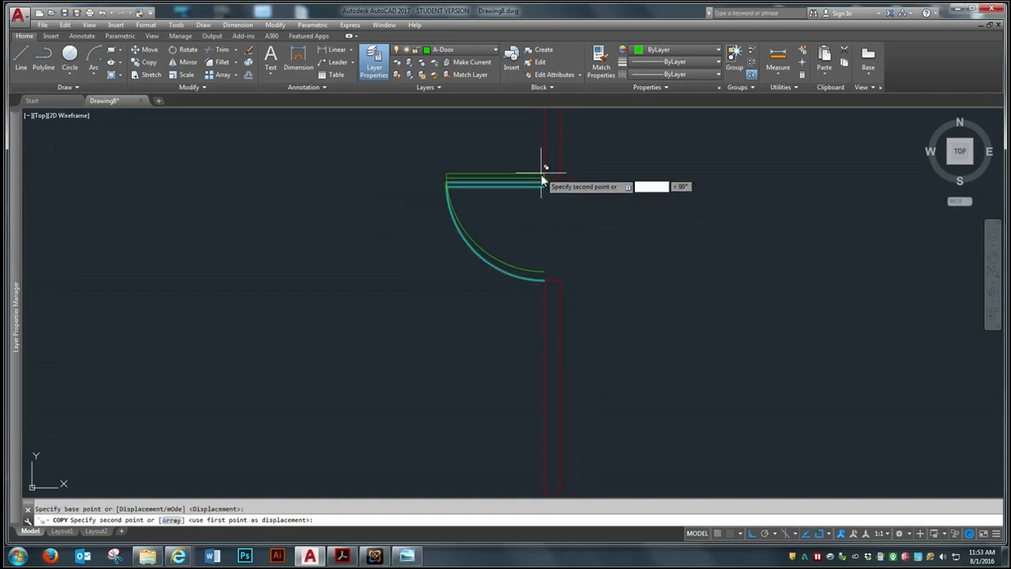
pyautogui.scroll(2, 531, 372)
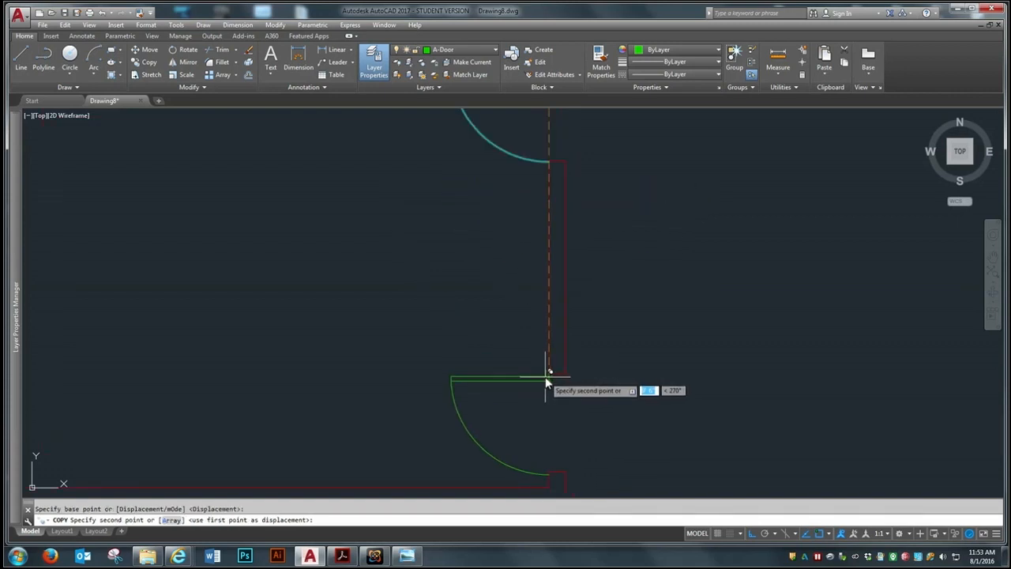
pyautogui.click(543, 377)
pyautogui.scroll(-3, 545, 381)
# Check the lower door's swing direction in the Conference Room reference image and erase the copied lower door leaf and arc
pyautogui.click(406, 556)
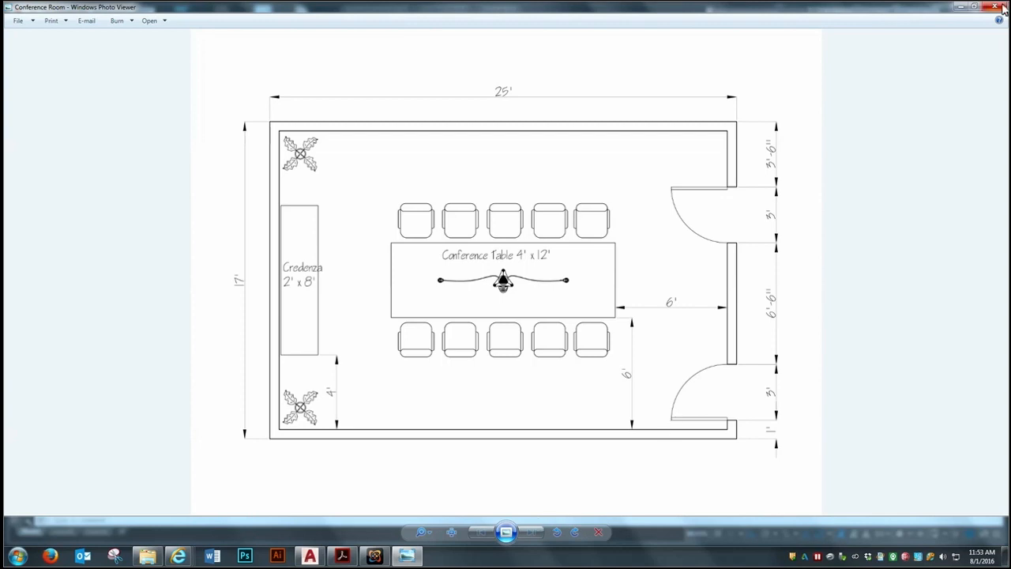
pyautogui.click(960, 10)
pyautogui.scroll(2, 534, 440)
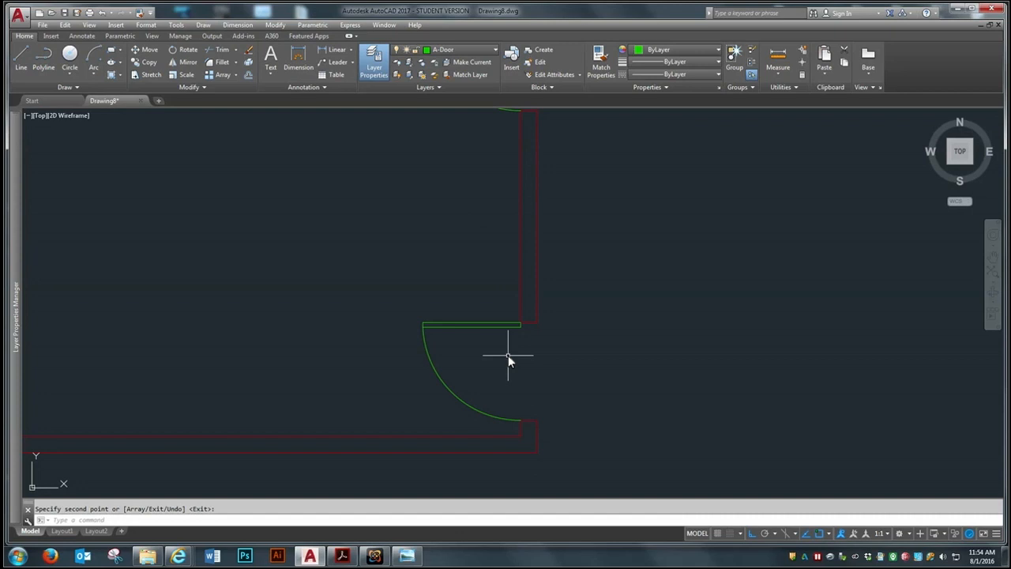
pyautogui.scroll(-2, 508, 354)
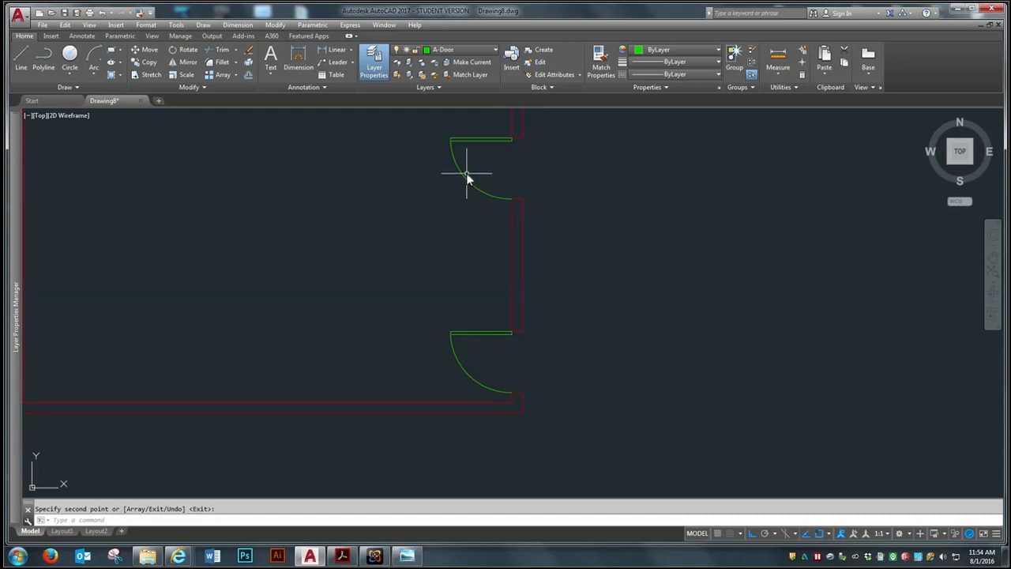
pyautogui.write('e')
pyautogui.press('Return')
pyautogui.click(476, 316)
pyautogui.click(435, 371)
pyautogui.press('Return')
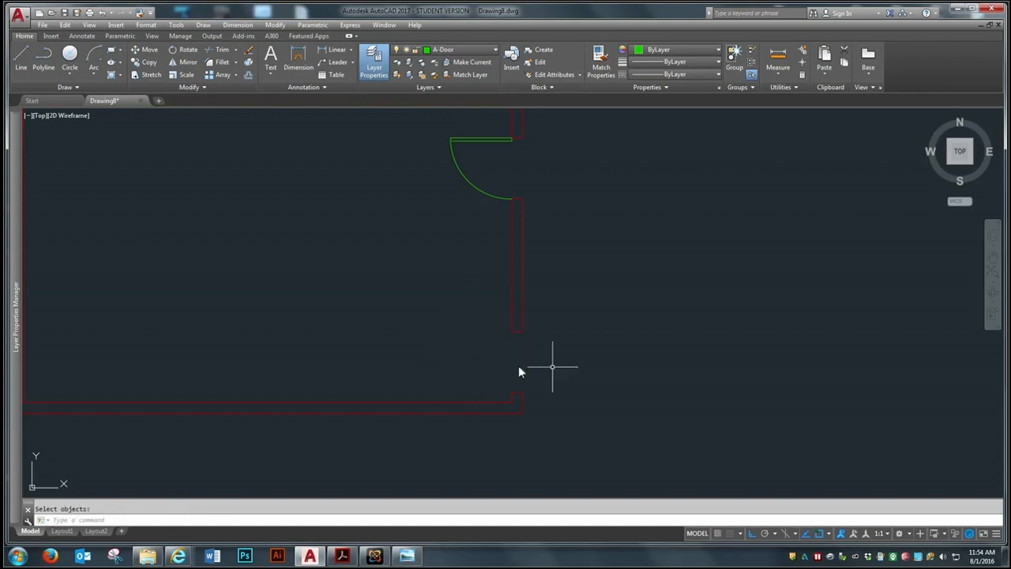
# Mirror the upper door leaf and arc about a horizontal line through the midpoint of the wall between the openings, keeping the source objects
pyautogui.scroll(-2, 469, 350)
pyautogui.scroll(2, 456, 232)
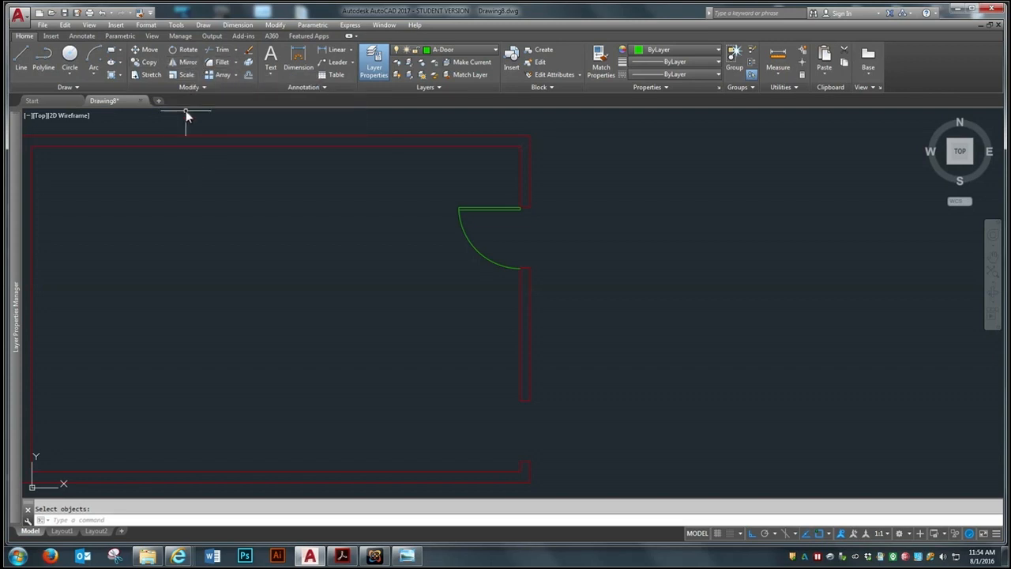
pyautogui.click(183, 61)
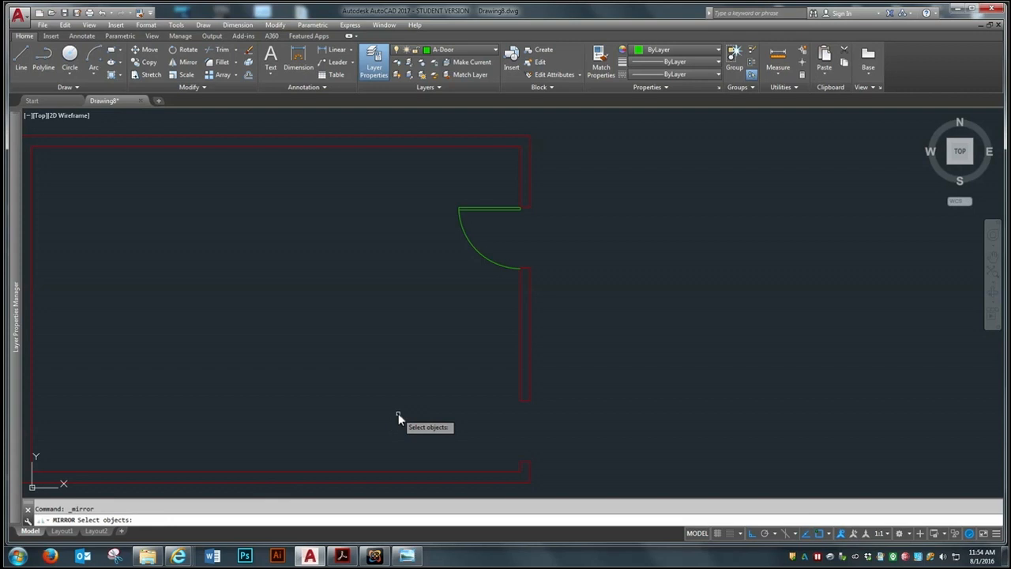
pyautogui.click(487, 209)
pyautogui.click(478, 254)
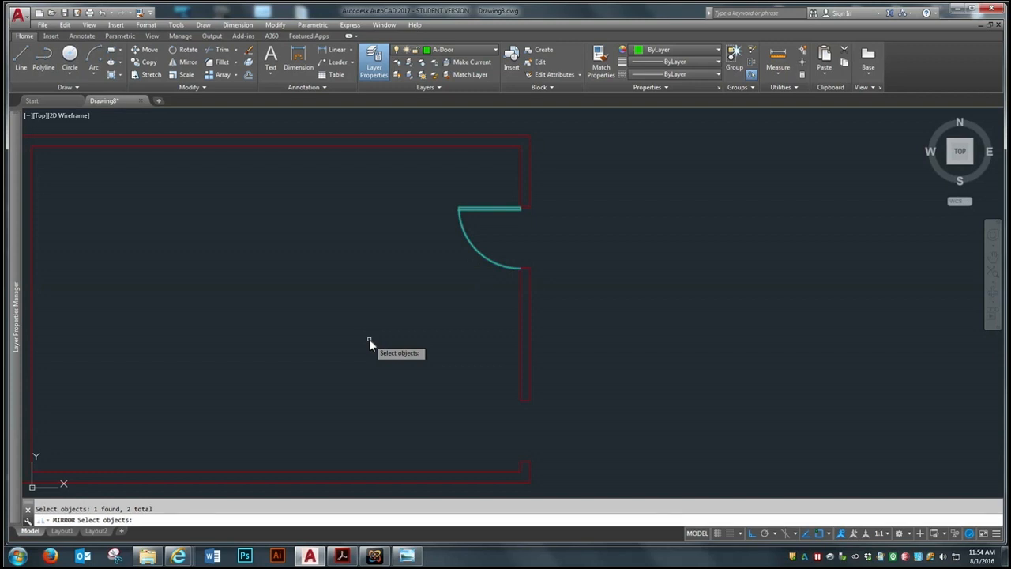
pyautogui.press('Return')
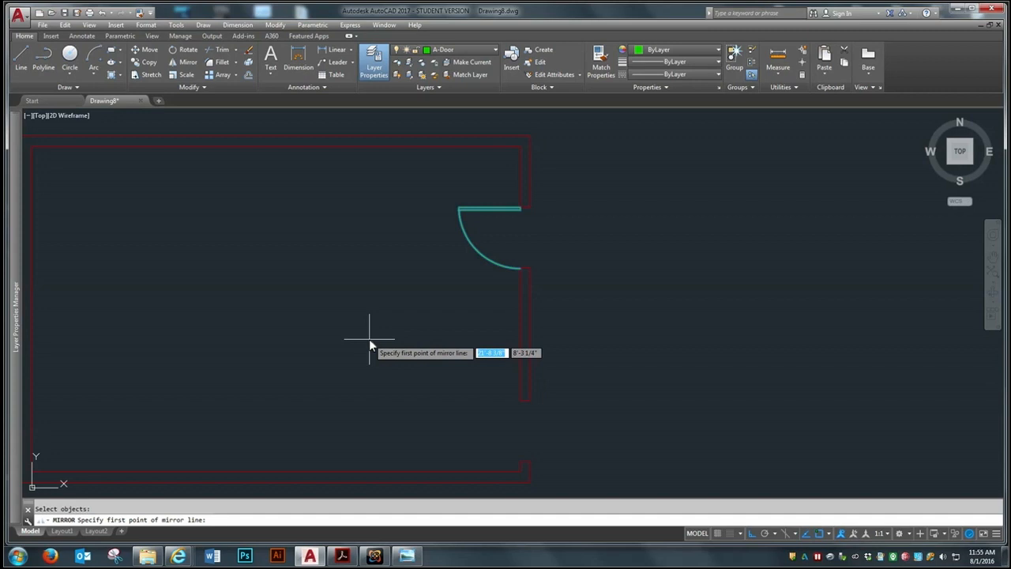
pyautogui.click(519, 334)
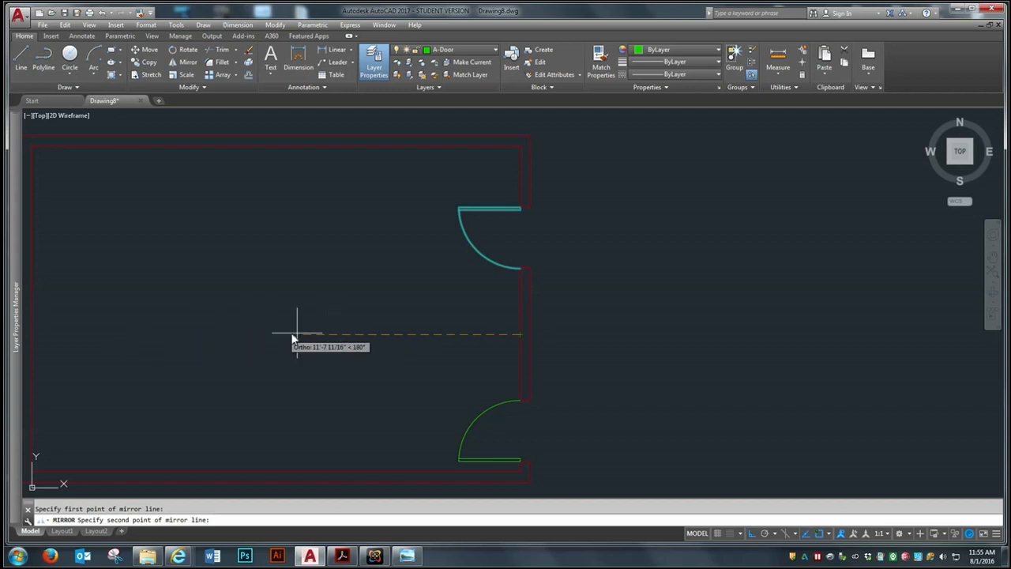
pyautogui.click(209, 328)
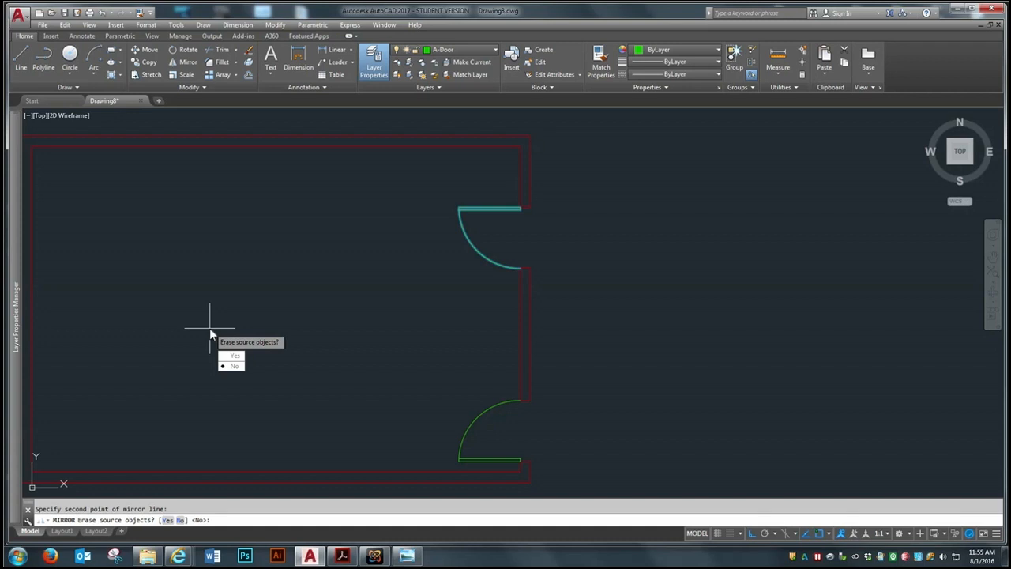
pyautogui.click(234, 368)
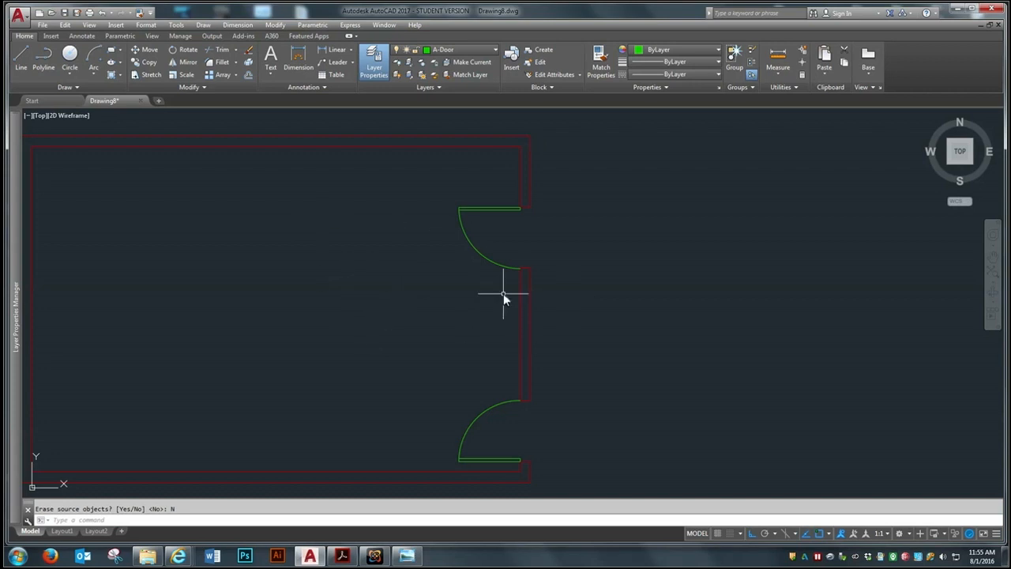
pyautogui.scroll(-2, 503, 293)
pyautogui.scroll(-2, 609, 332)
pyautogui.scroll(2, 506, 279)
pyautogui.scroll(2, 617, 316)
pyautogui.scroll(-2, 598, 308)
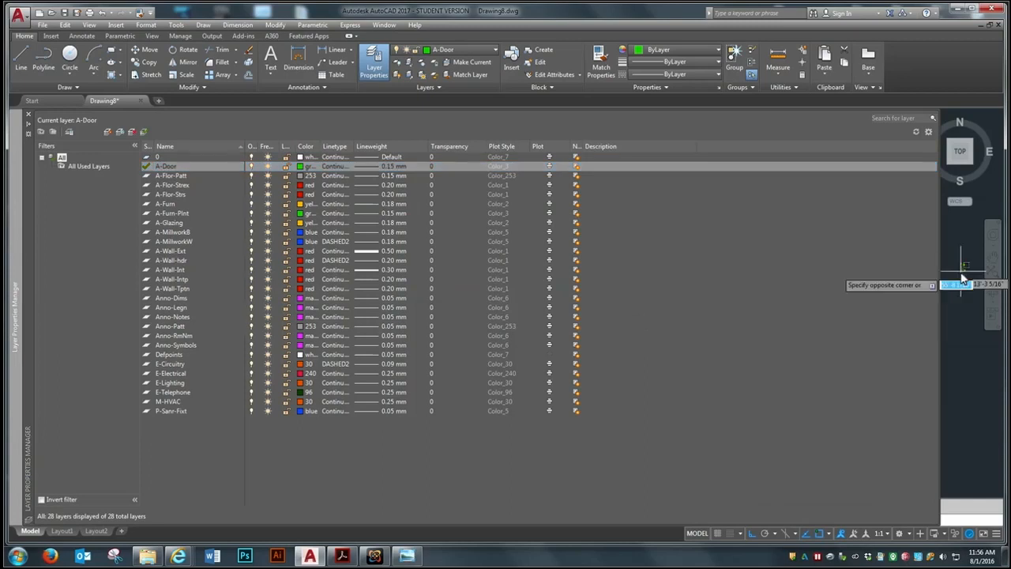
pyautogui.click(956, 287)
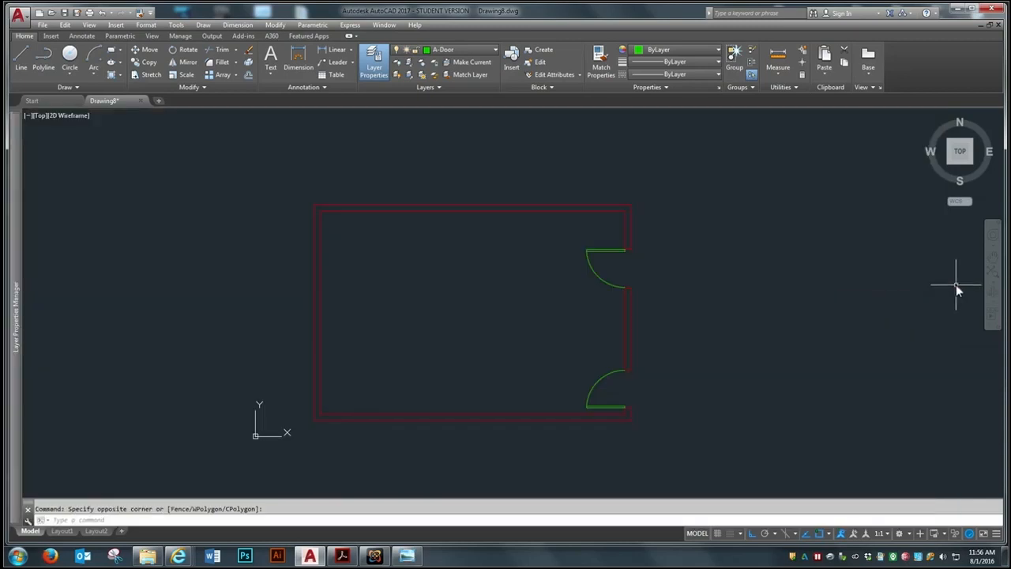
pyautogui.click(95, 75)
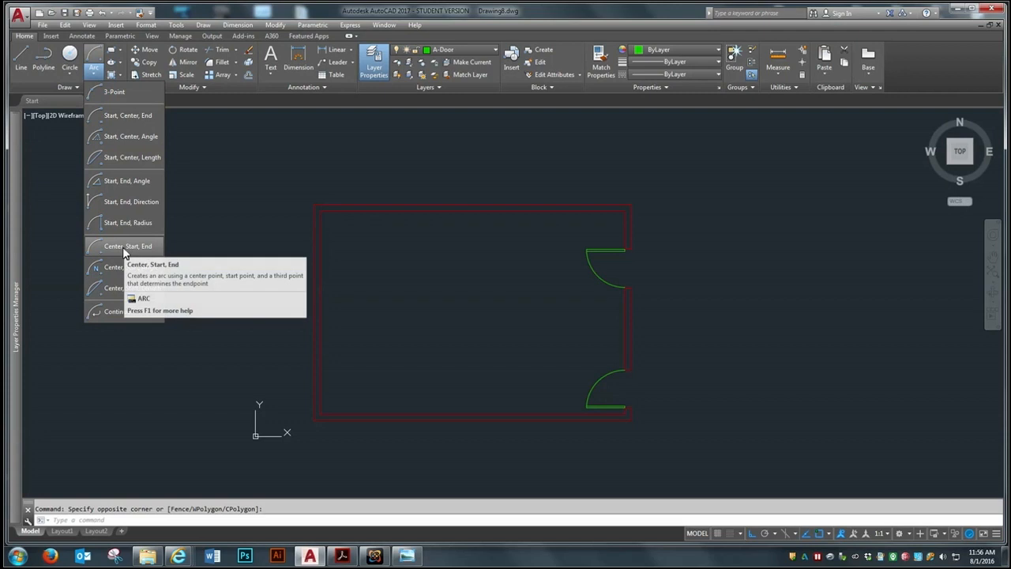
pyautogui.click(456, 315)
# Make A-Furn the current layer
pyautogui.scroll(2, 586, 380)
pyautogui.scroll(-2, 701, 414)
pyautogui.scroll(2, 544, 332)
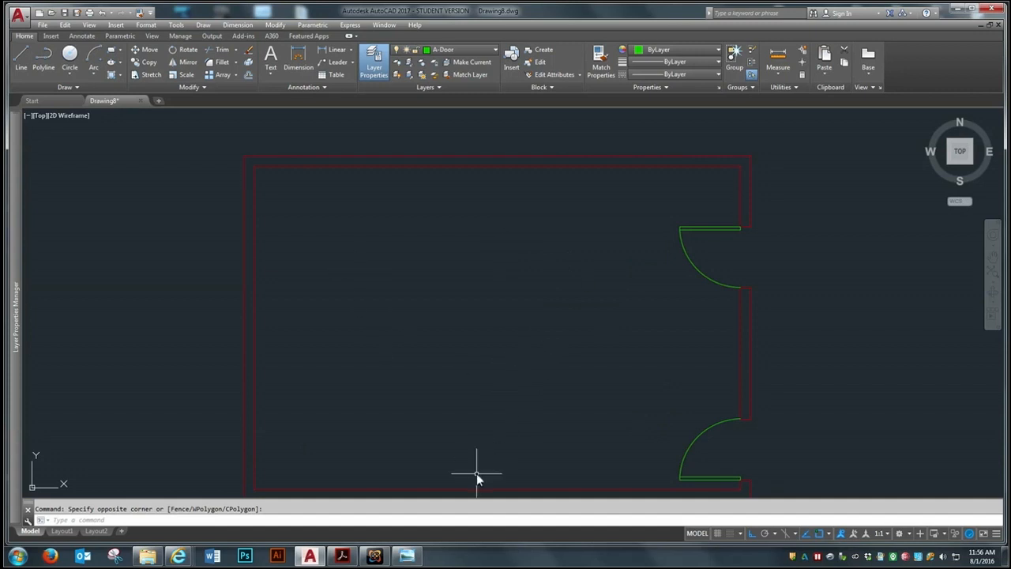
pyautogui.click(480, 53)
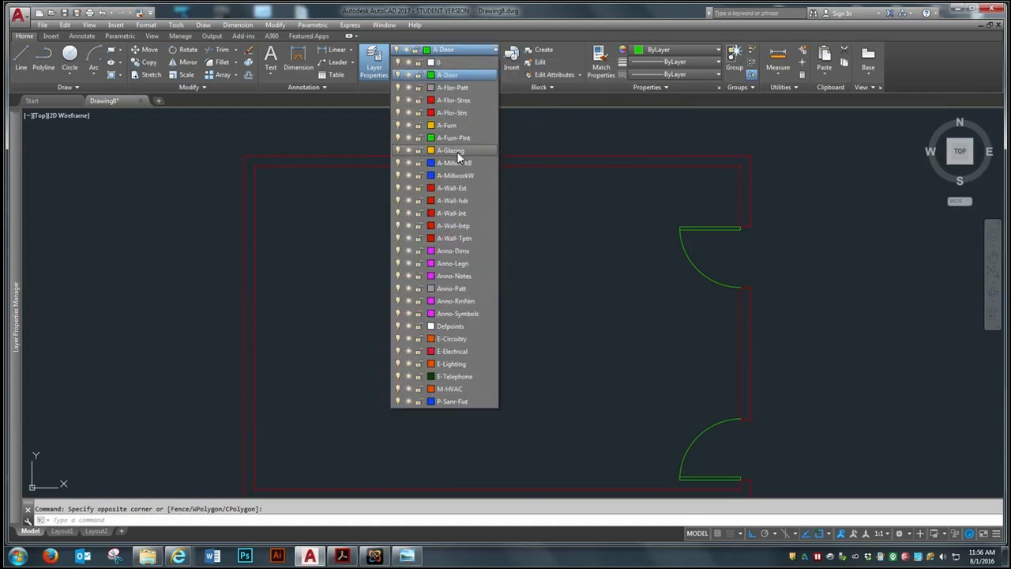
pyautogui.click(457, 126)
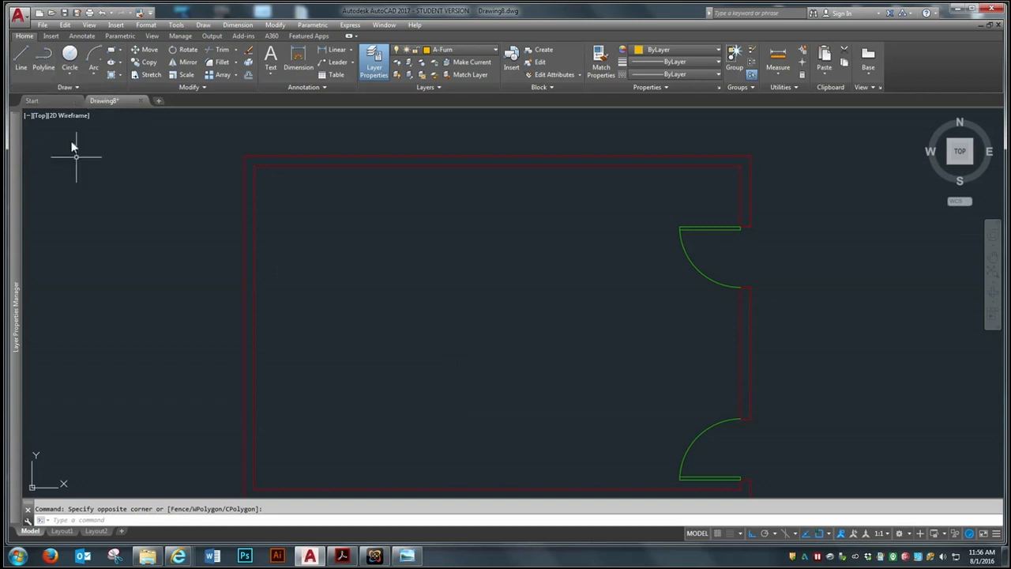
# Draw a closed 12' wide by 4' high conference table rectangle from line segments inside the room
pyautogui.click(24, 56)
pyautogui.click(344, 389)
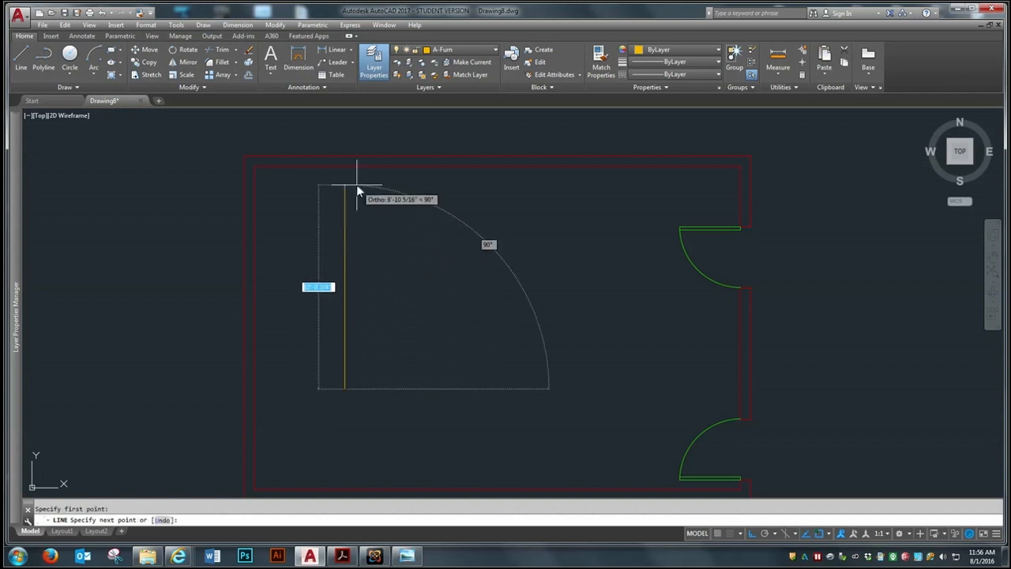
pyautogui.write("4'")
pyautogui.press('Return')
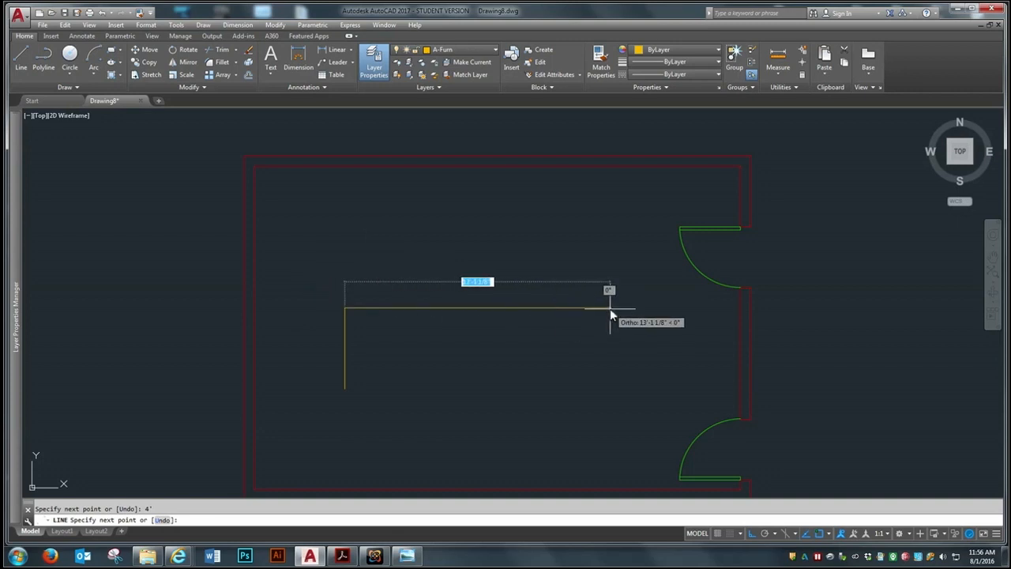
pyautogui.write("12'")
pyautogui.press('Return')
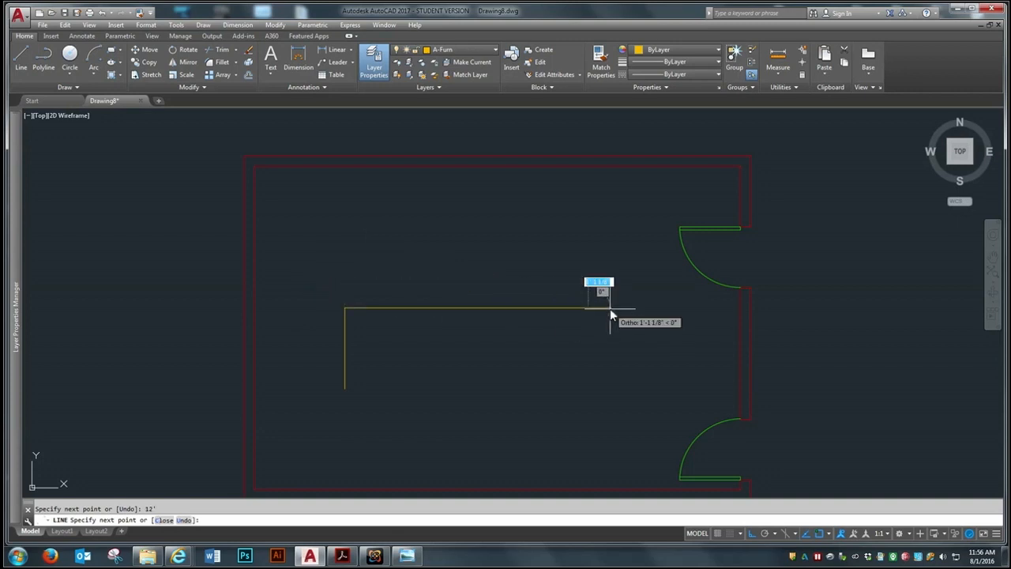
pyautogui.write("4'")
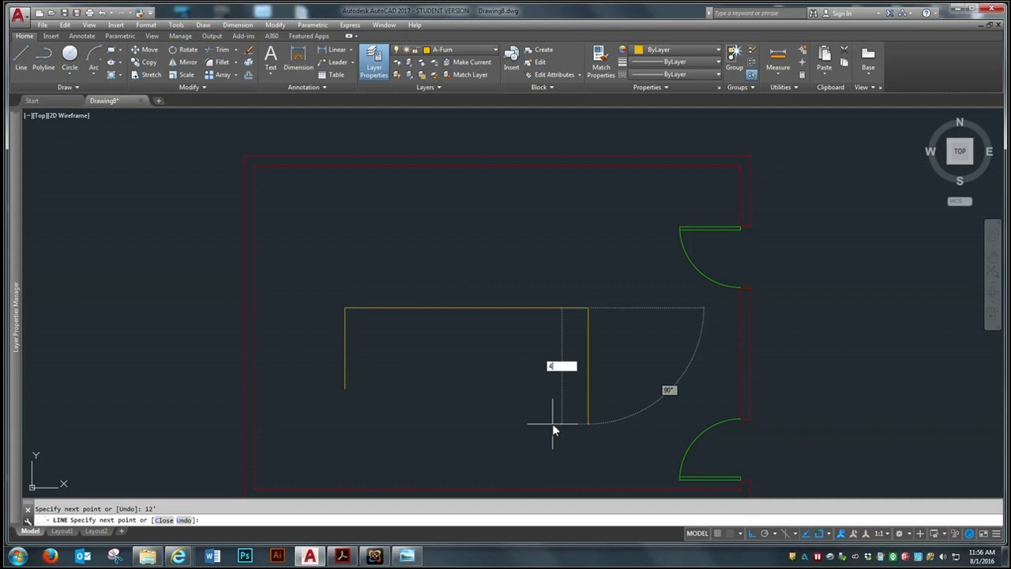
pyautogui.press('Return')
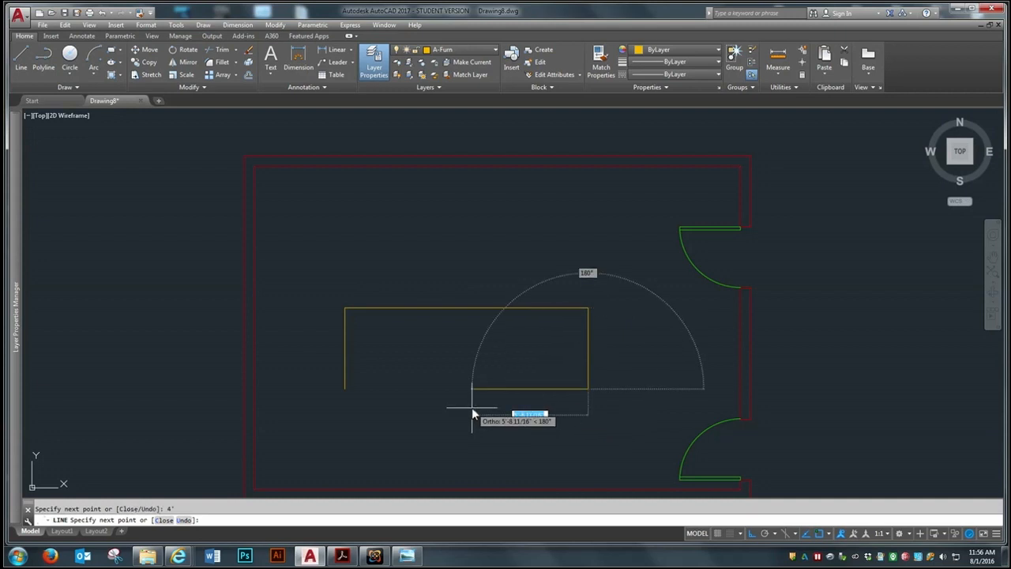
pyautogui.write('c')
pyautogui.press('Return')
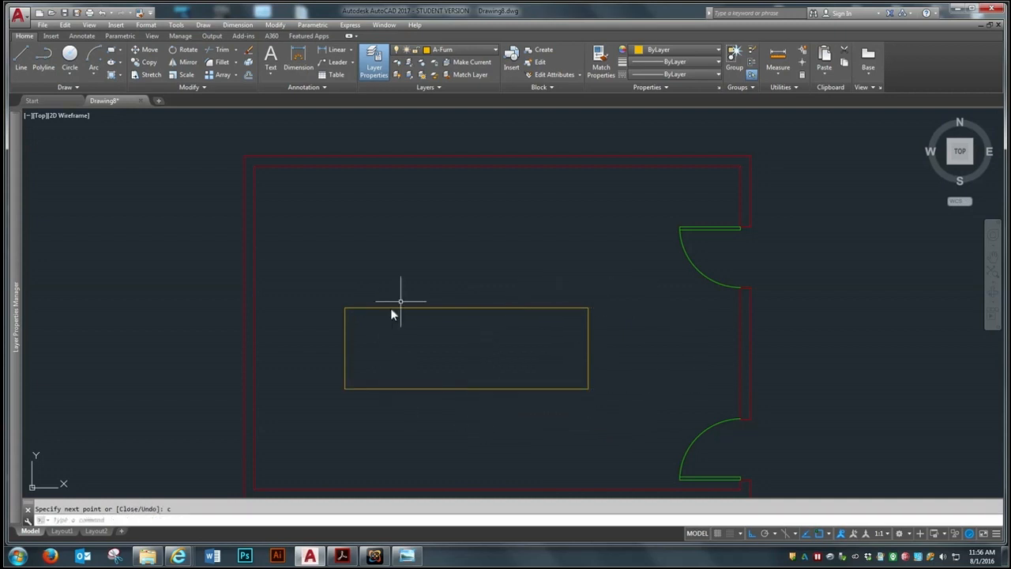
pyautogui.write('m')
pyautogui.press('Return')
pyautogui.click(528, 381)
pyautogui.click(417, 292)
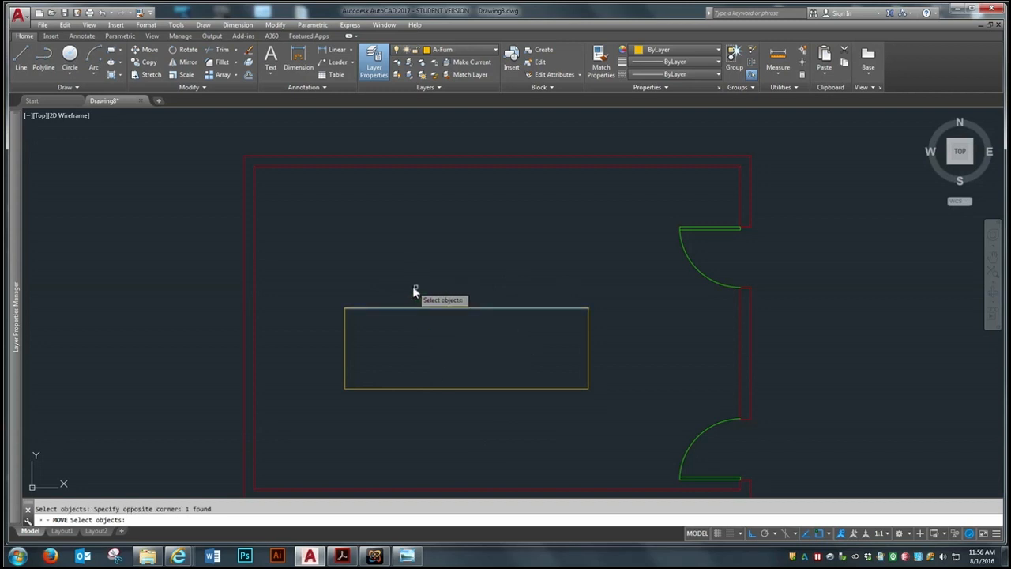
pyautogui.press('Escape')
# Join the four conference table lines into a single polyline
pyautogui.write('j')
pyautogui.press('Return')
pyautogui.click(641, 270)
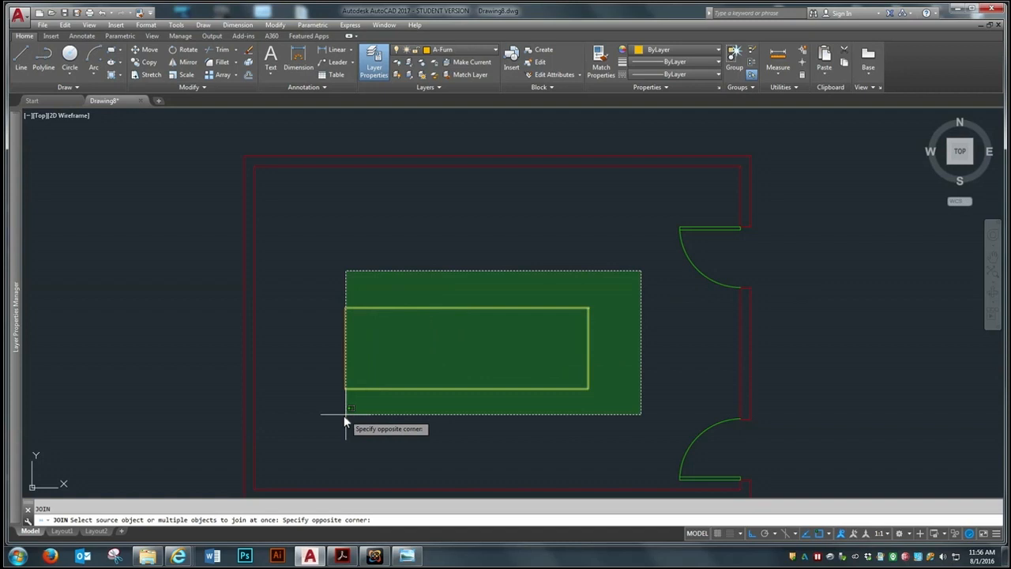
pyautogui.click(323, 424)
pyautogui.press('Return')
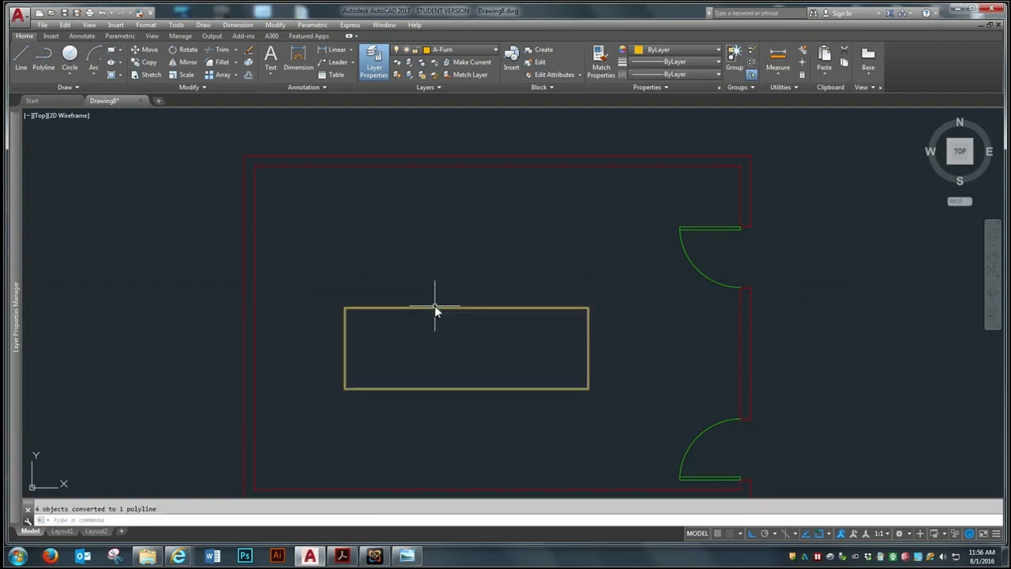
# Move the conference table horizontally toward the room's left wall
pyautogui.write('m')
pyautogui.press('Return')
pyautogui.click(475, 388)
pyautogui.press('Return')
pyautogui.click(476, 388)
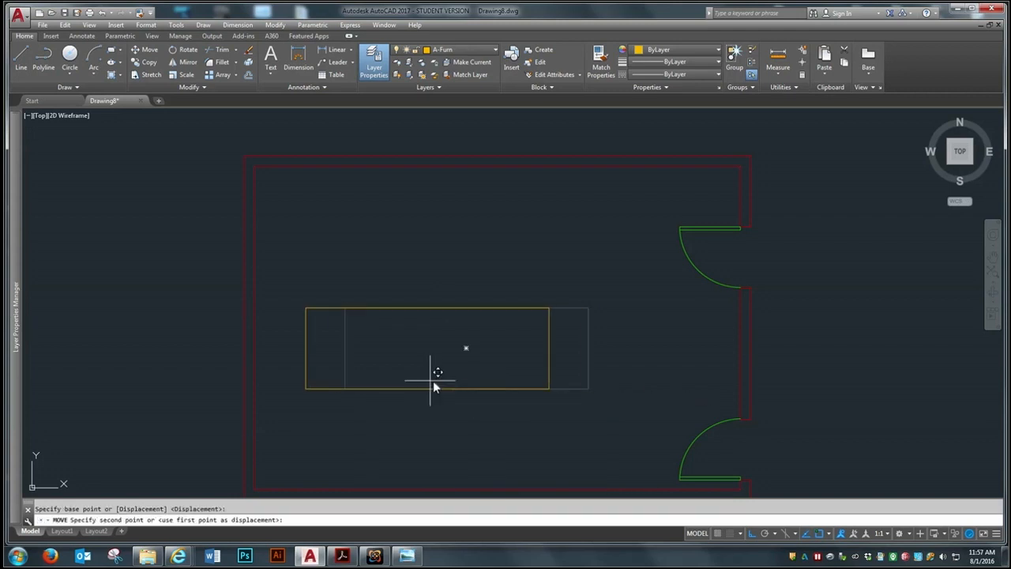
pyautogui.click(426, 344)
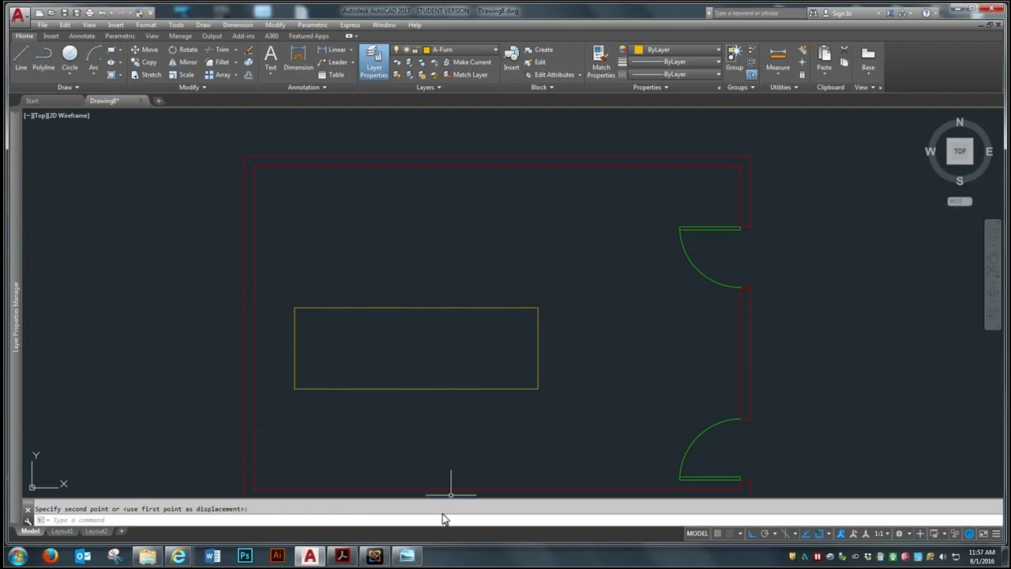
# Check the table clearances in the Conference Room reference image and offset the inner bottom and middle right wall lines 6' into the room
pyautogui.click(406, 555)
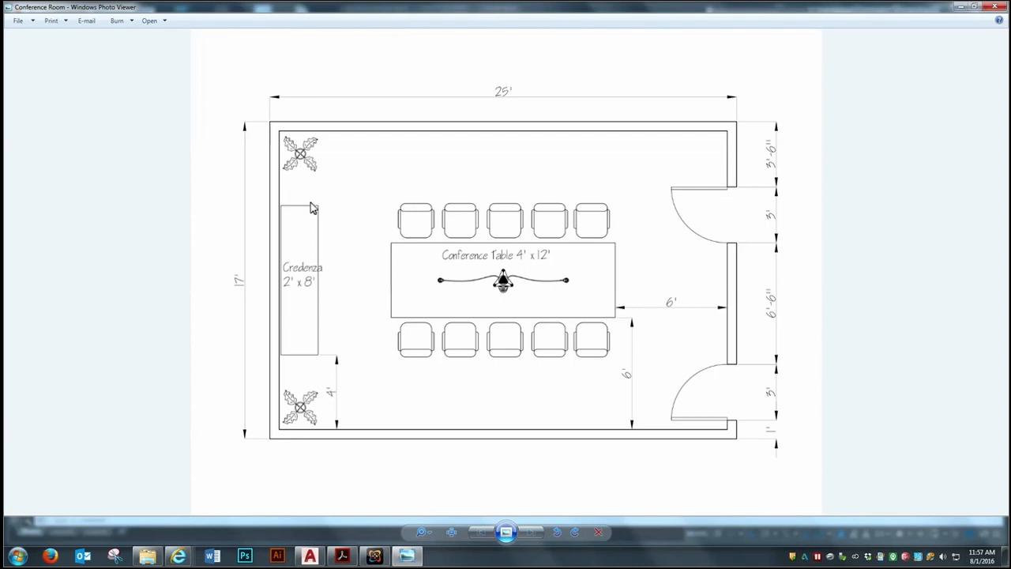
pyautogui.click(960, 7)
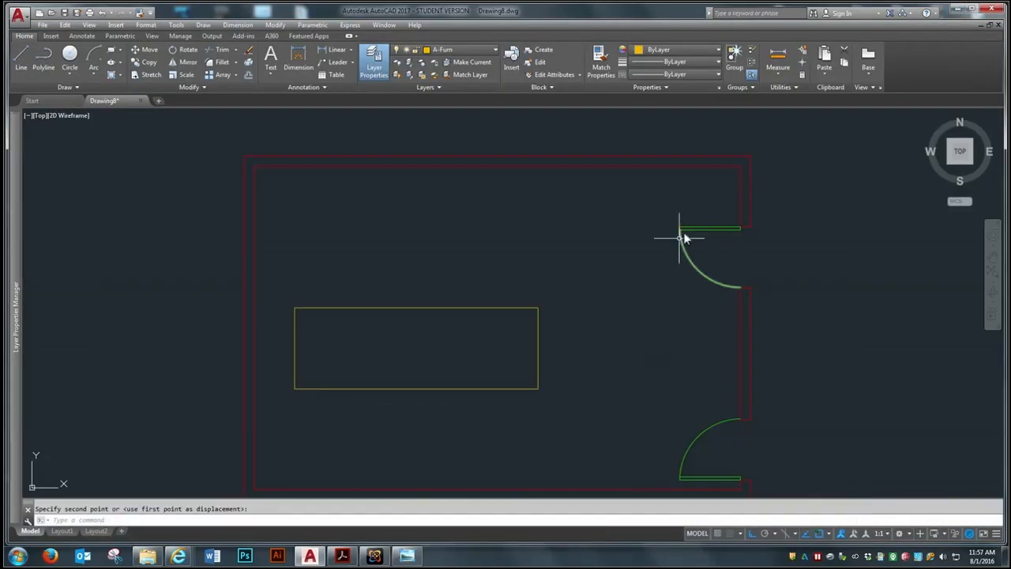
pyautogui.scroll(-2, 511, 244)
pyautogui.scroll(2, 555, 308)
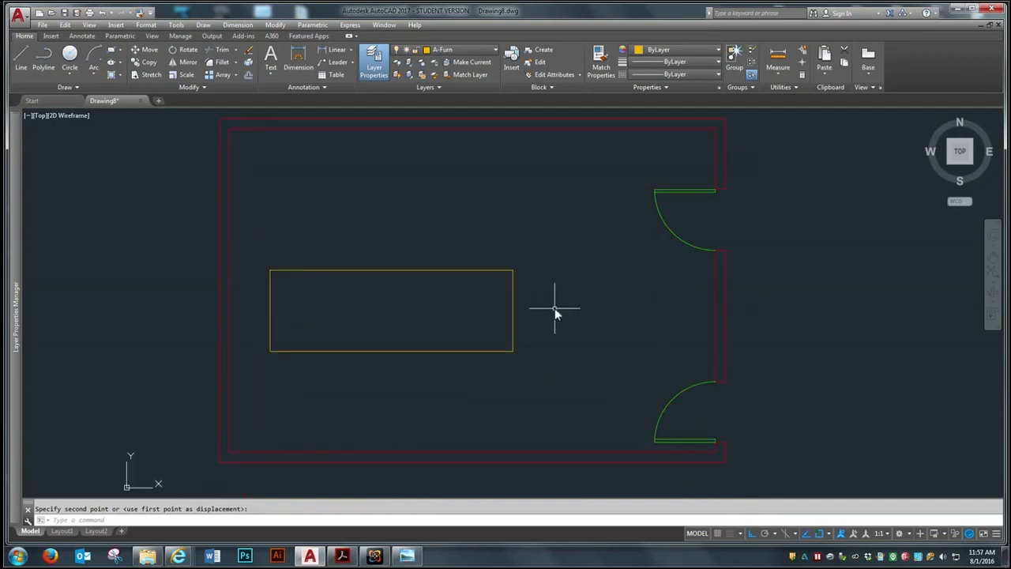
pyautogui.click(250, 75)
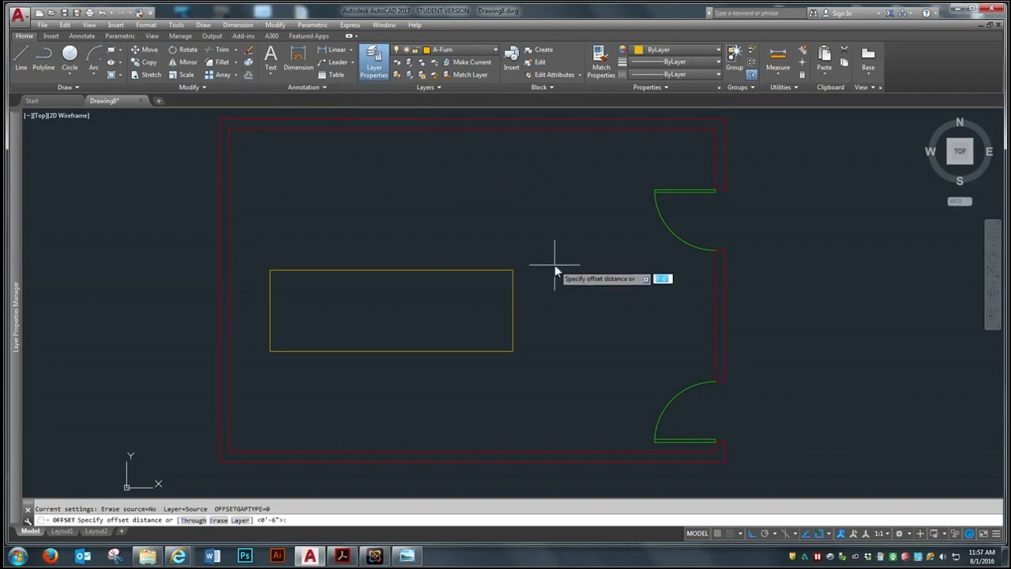
pyautogui.write("6'")
pyautogui.press('Return')
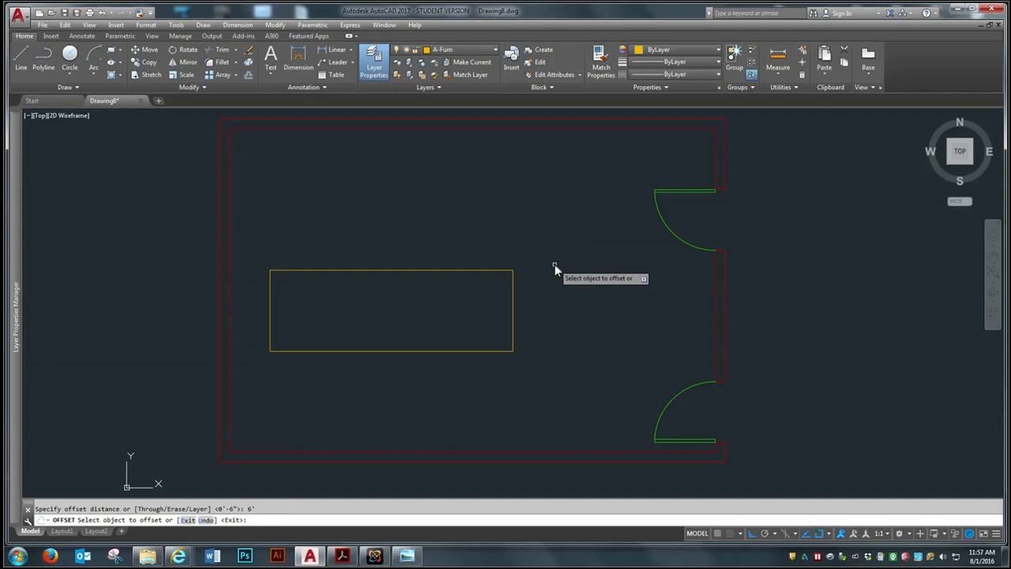
pyautogui.click(468, 451)
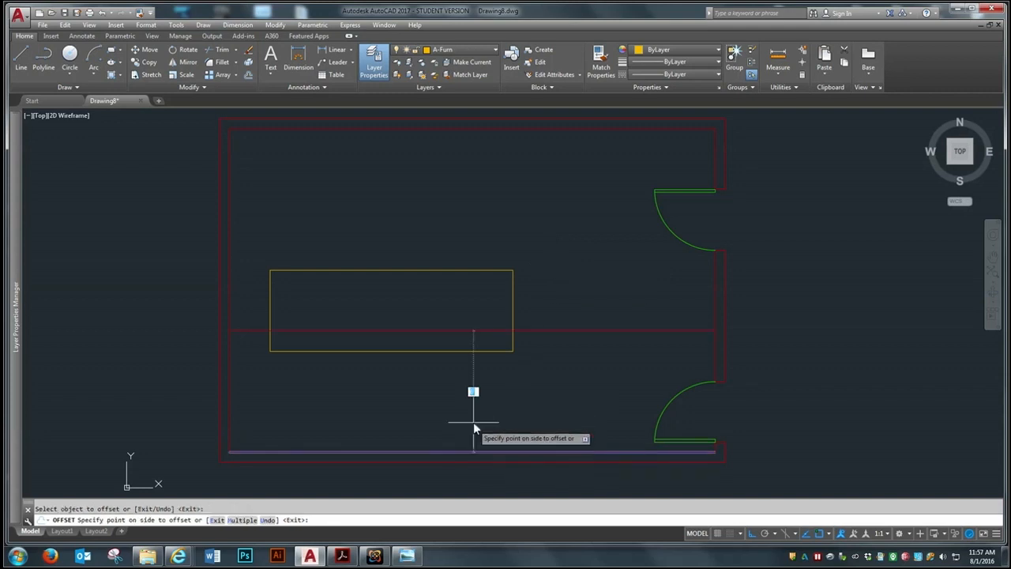
pyautogui.click(715, 294)
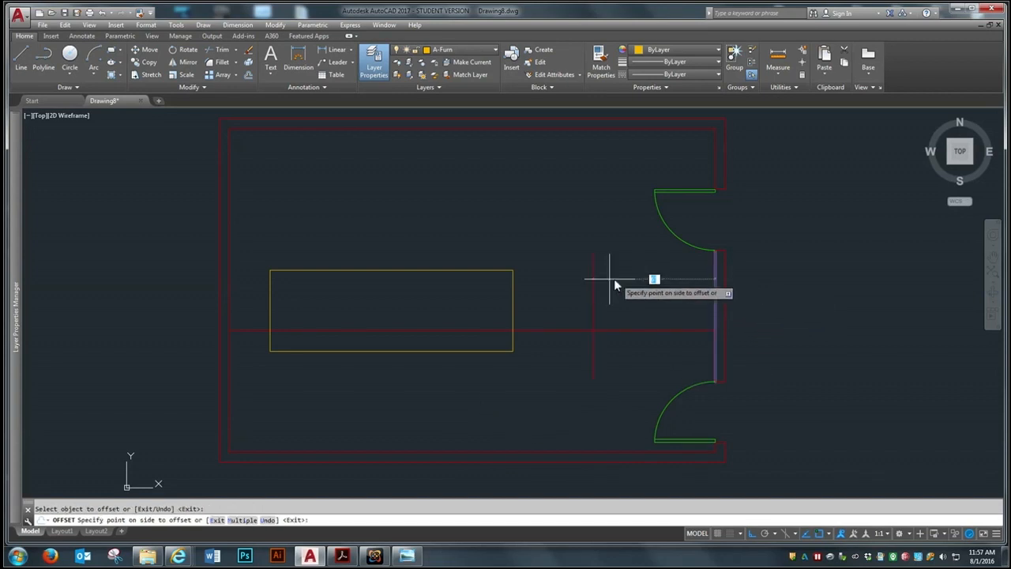
pyautogui.click(578, 276)
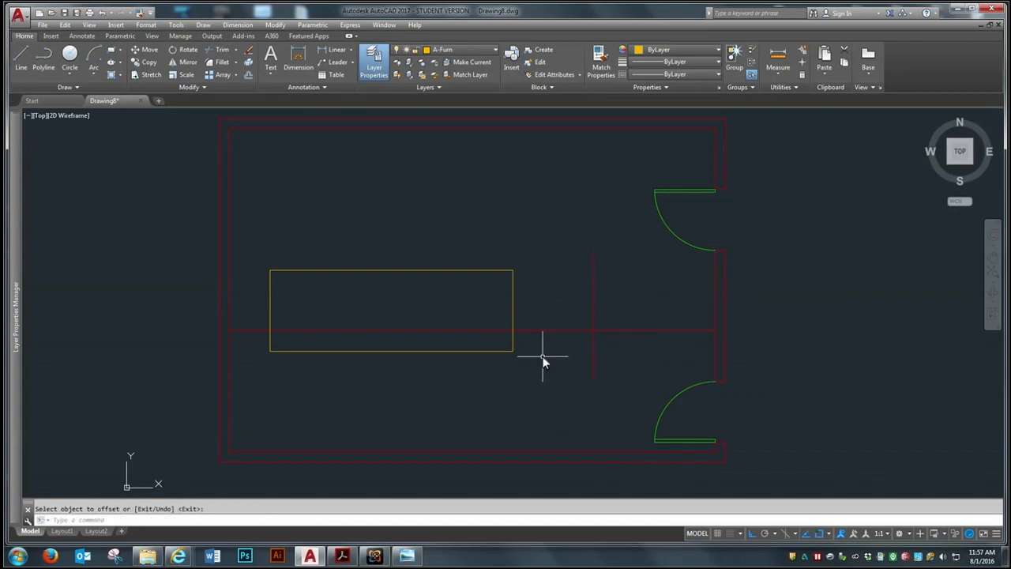
# Move the conference table by its lower right corner to the intersection of the two offset guide lines
pyautogui.click(145, 48)
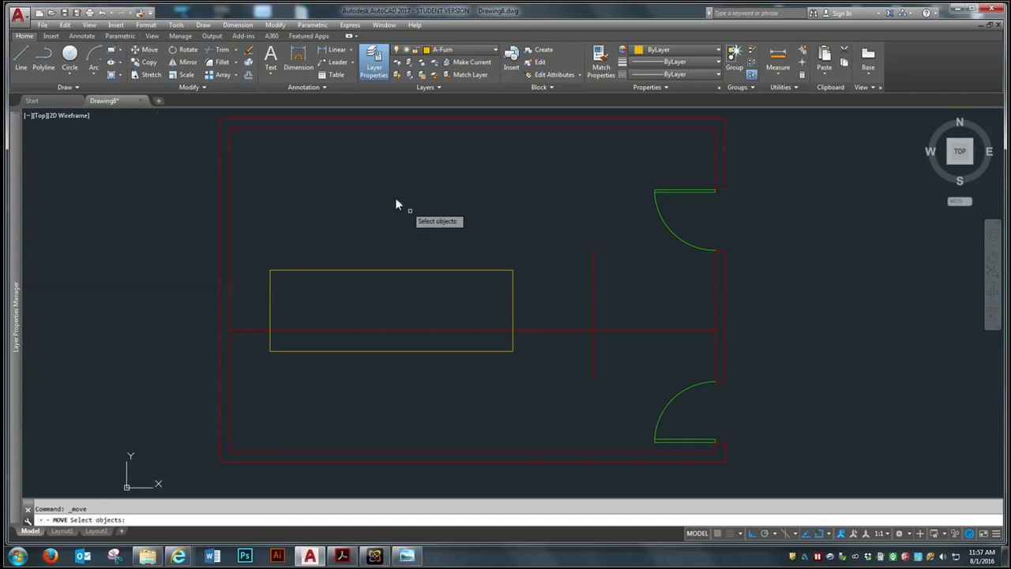
pyautogui.click(440, 272)
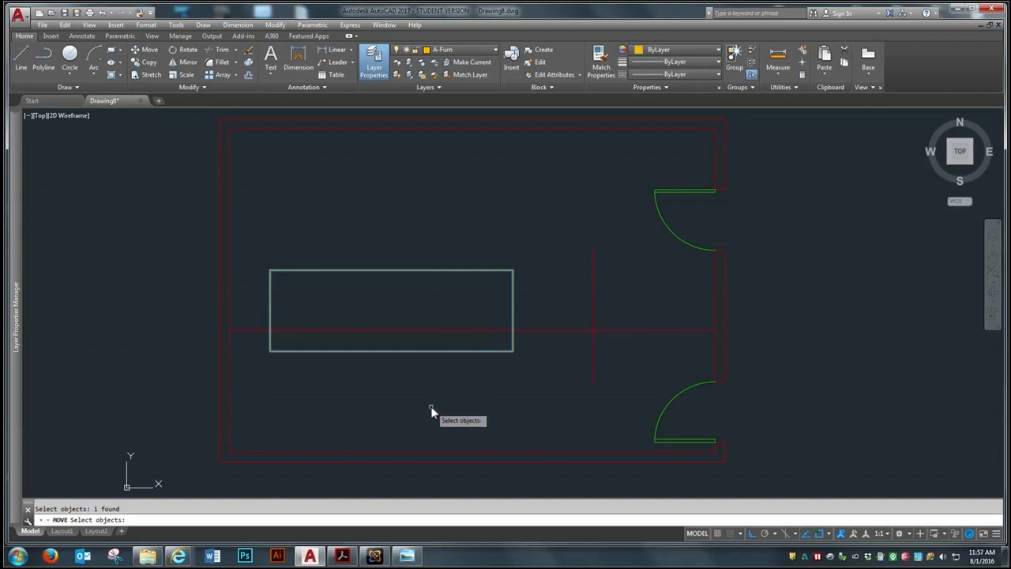
pyautogui.press('Return')
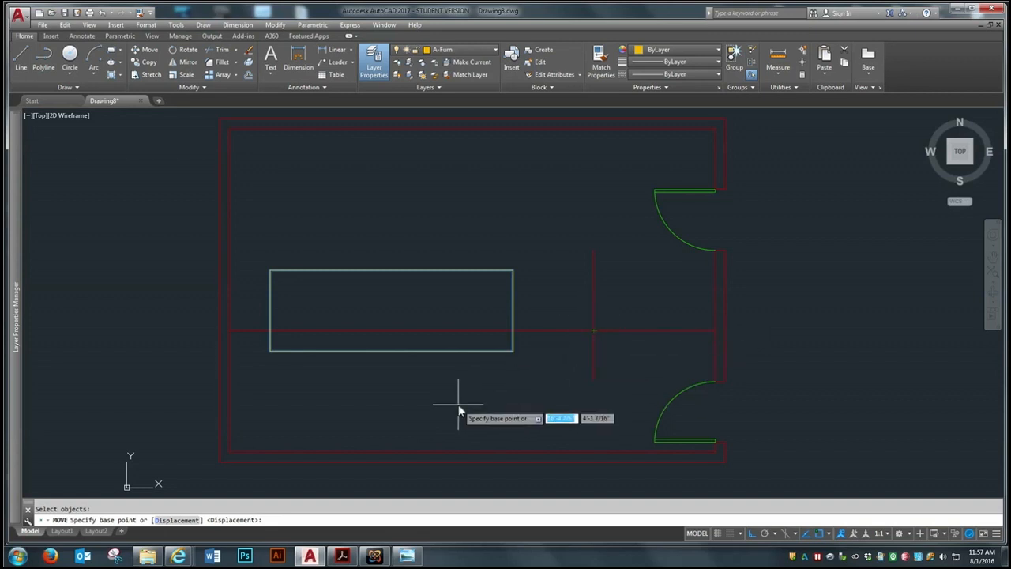
pyautogui.click(512, 351)
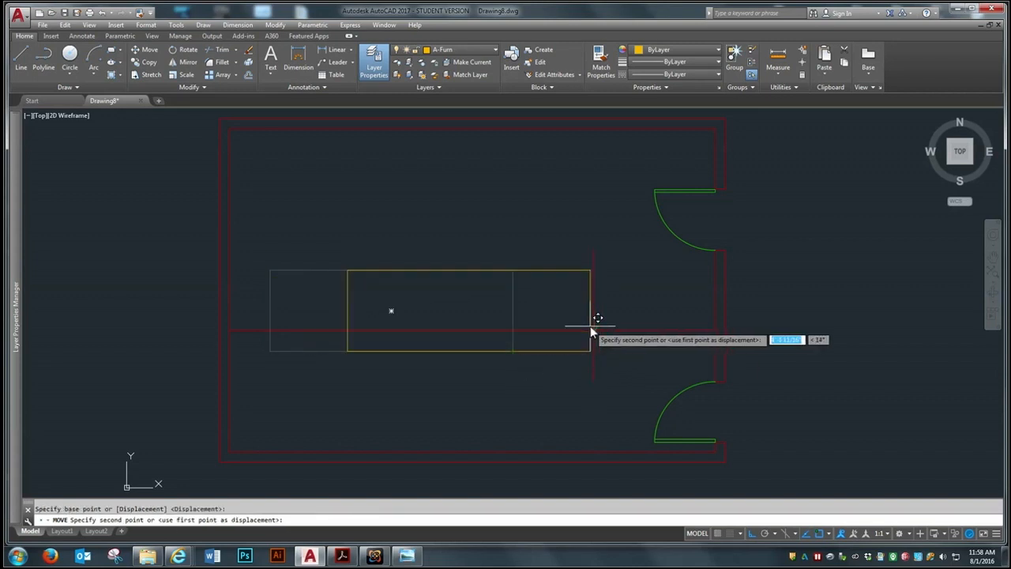
pyautogui.scroll(8, 590, 326)
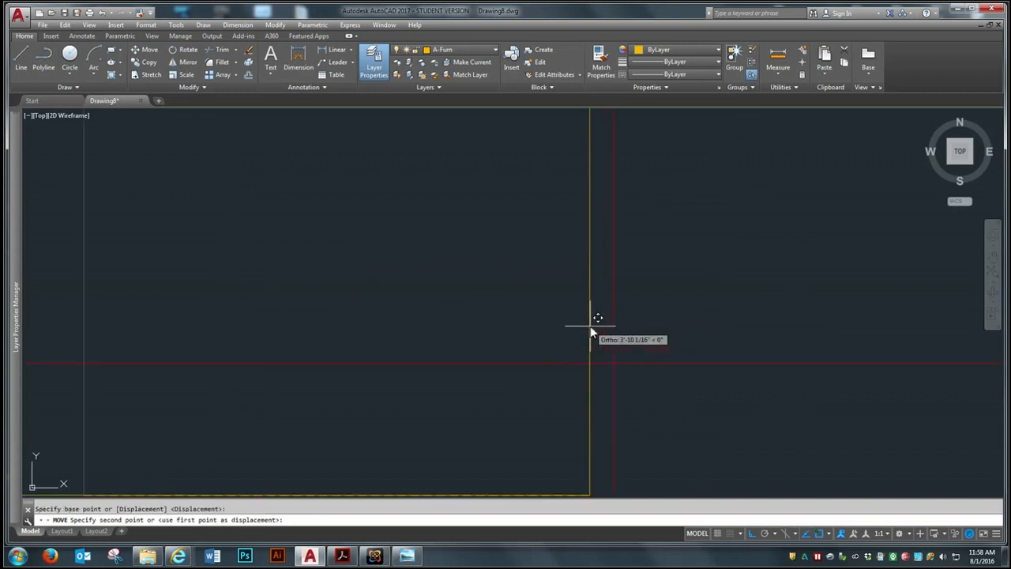
pyautogui.click(612, 360)
pyautogui.scroll(-6, 529, 343)
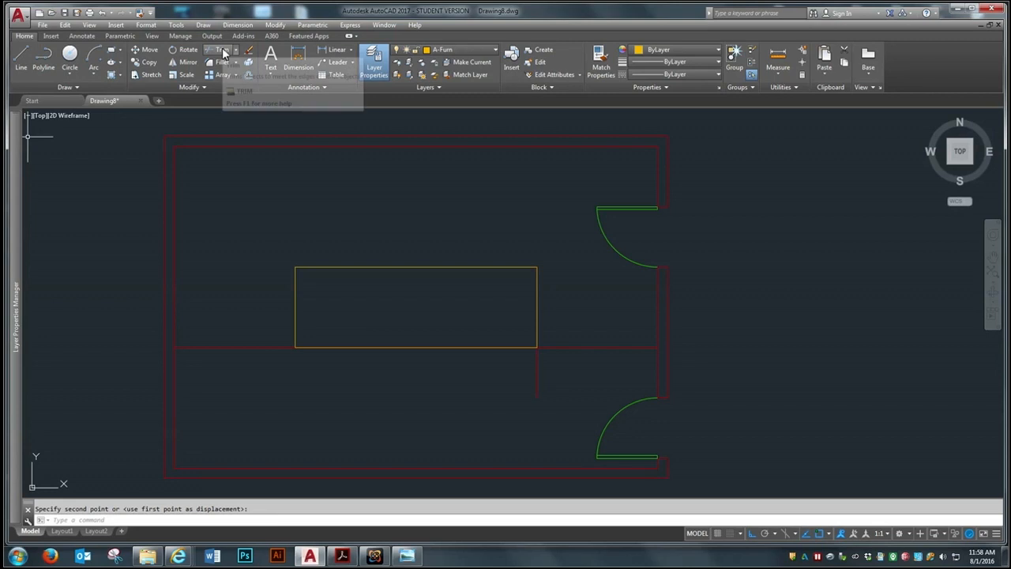
# Erase the horizontal and vertical offset guide lines at the conference table
pyautogui.click(248, 50)
pyautogui.click(268, 347)
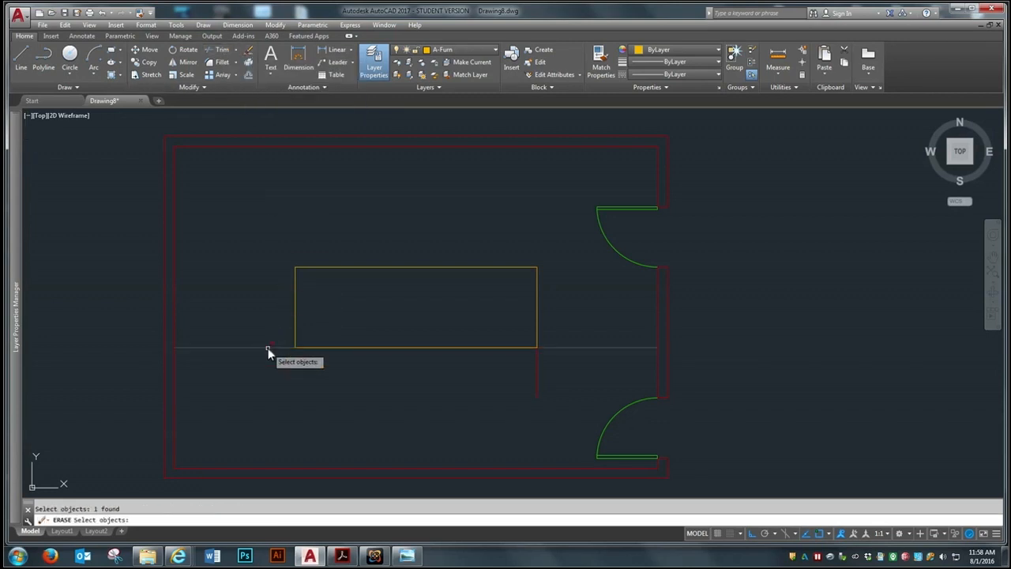
pyautogui.click(538, 372)
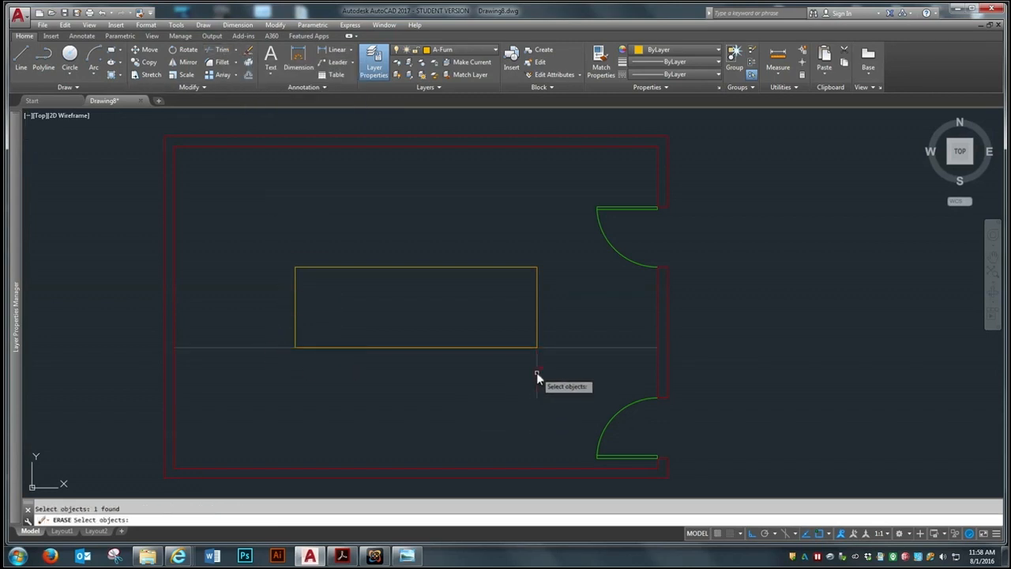
pyautogui.press('Return')
# Draw a closed 2' wide by 8' high credenza rectangle from line segments in the empty space left of the room
pyautogui.scroll(-2, 595, 308)
pyautogui.scroll(2, 595, 308)
pyautogui.scroll(-2, 596, 308)
pyautogui.scroll(2, 327, 293)
pyautogui.scroll(-2, 323, 237)
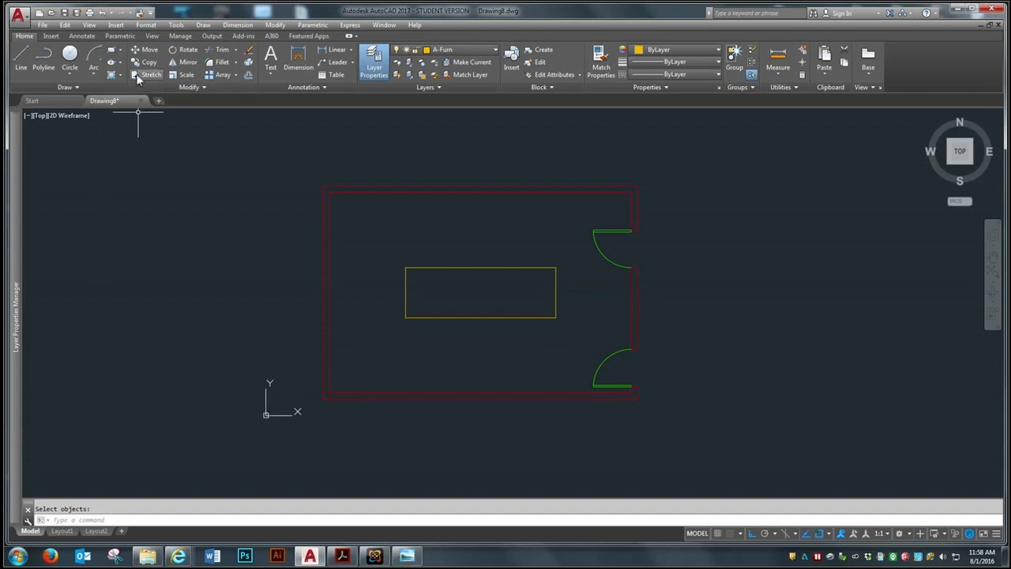
pyautogui.click(21, 53)
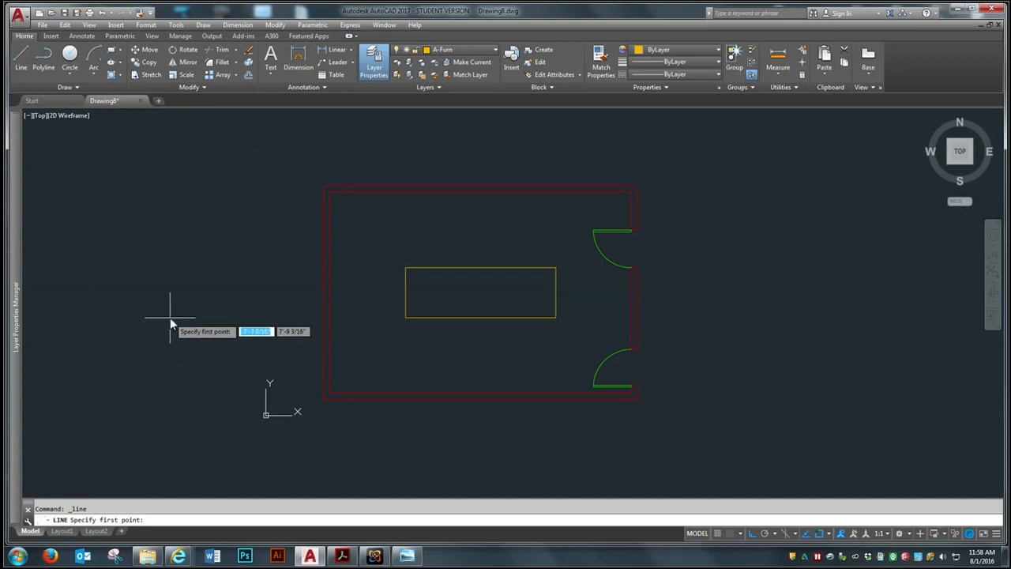
pyautogui.click(126, 325)
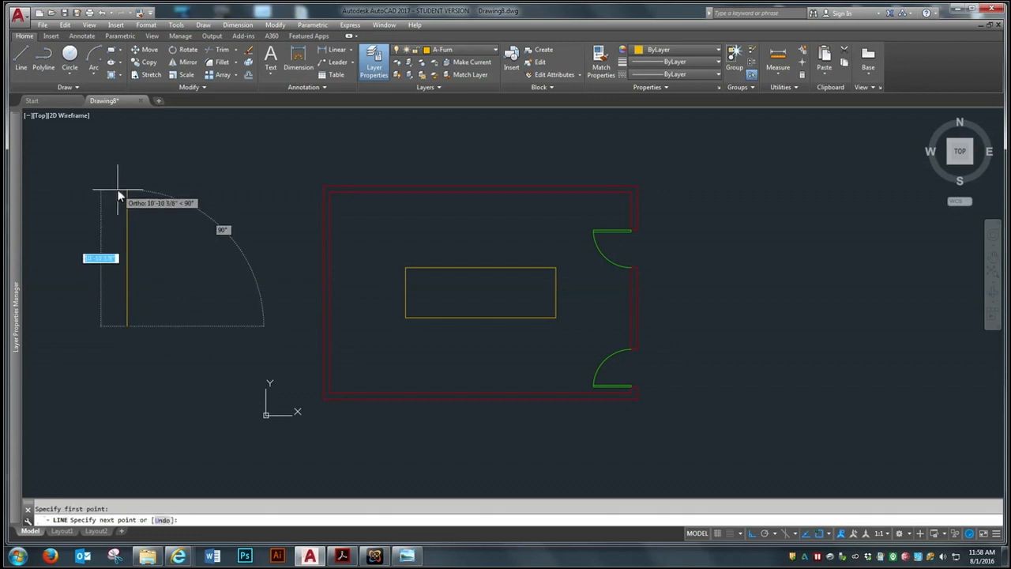
pyautogui.write("8'")
pyautogui.press('Return')
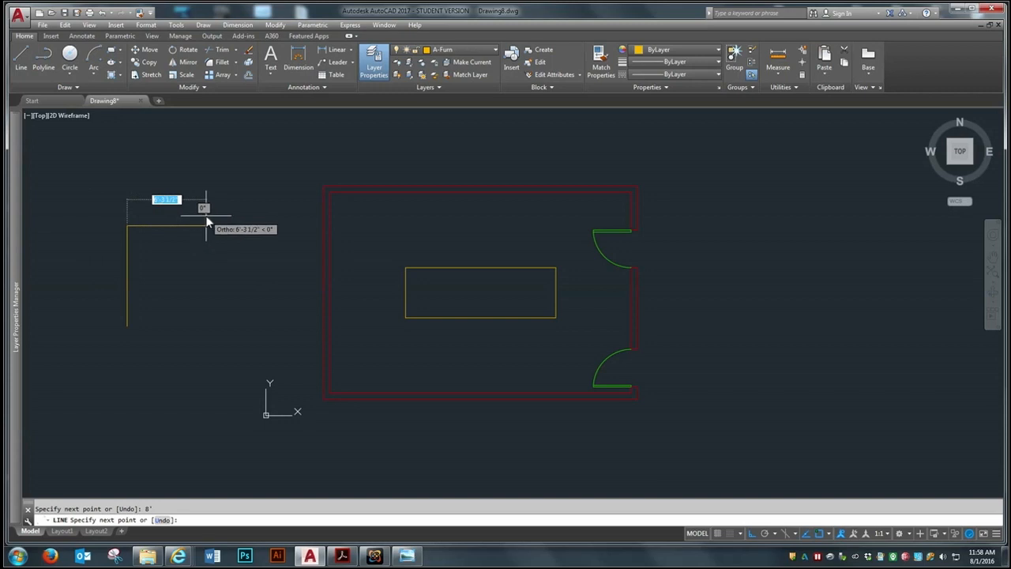
pyautogui.write("2'")
pyautogui.press('Return')
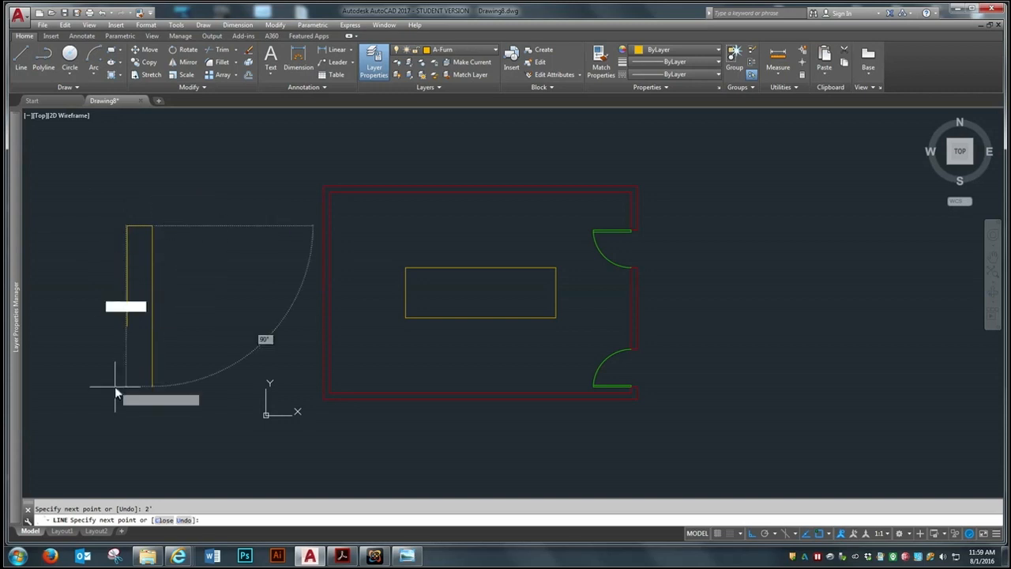
pyautogui.write("8'")
pyautogui.press('Return')
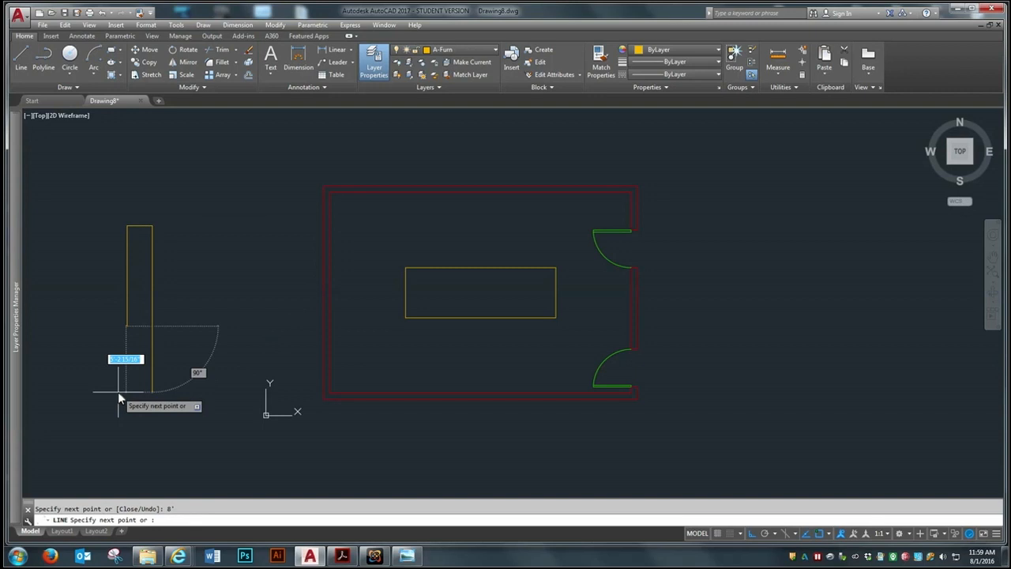
pyautogui.write('c')
pyautogui.press('Return')
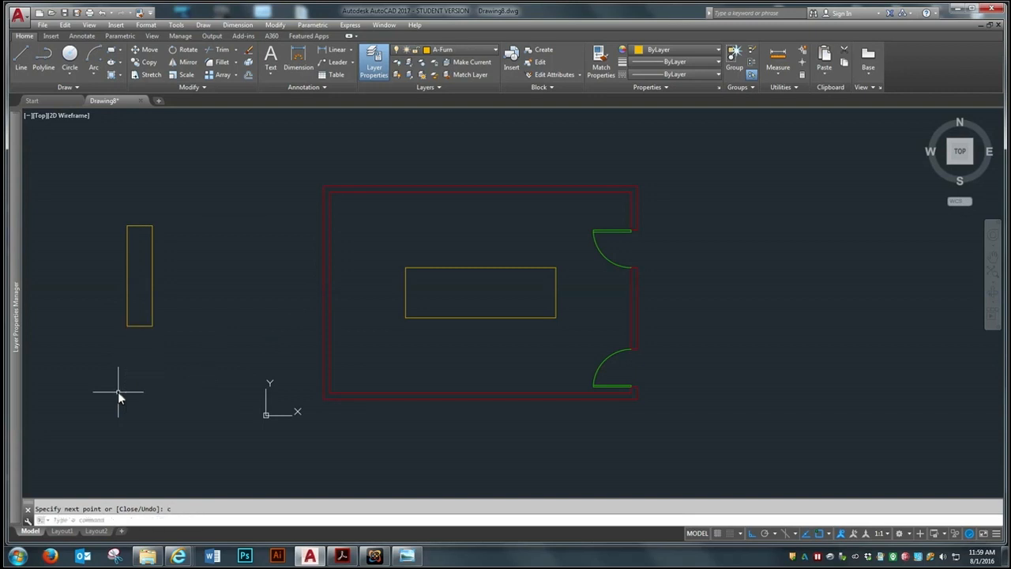
# Join the four credenza lines into a single polyline
pyautogui.write('j')
pyautogui.press('Return')
pyautogui.click(189, 187)
pyautogui.click(112, 368)
pyautogui.press('Return')
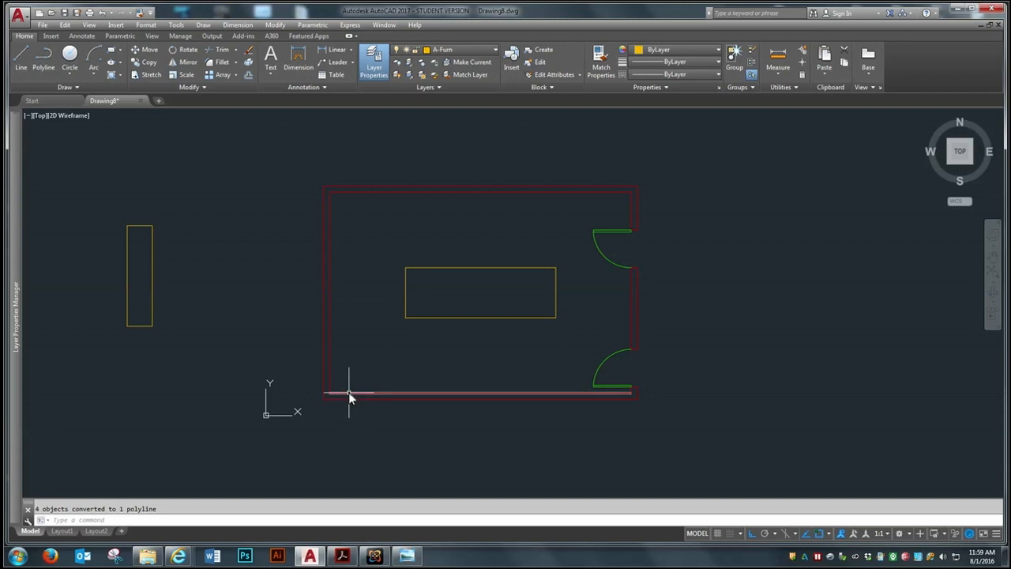
# Offset the inner face line of the room's lower wall 4' upward into the room as a guide line
pyautogui.write('o')
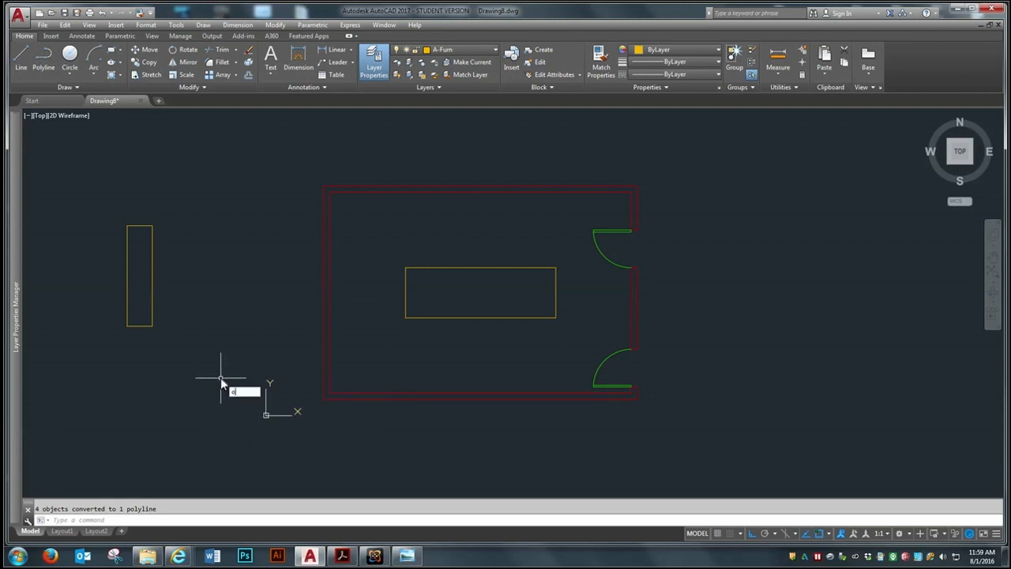
pyautogui.press('Return')
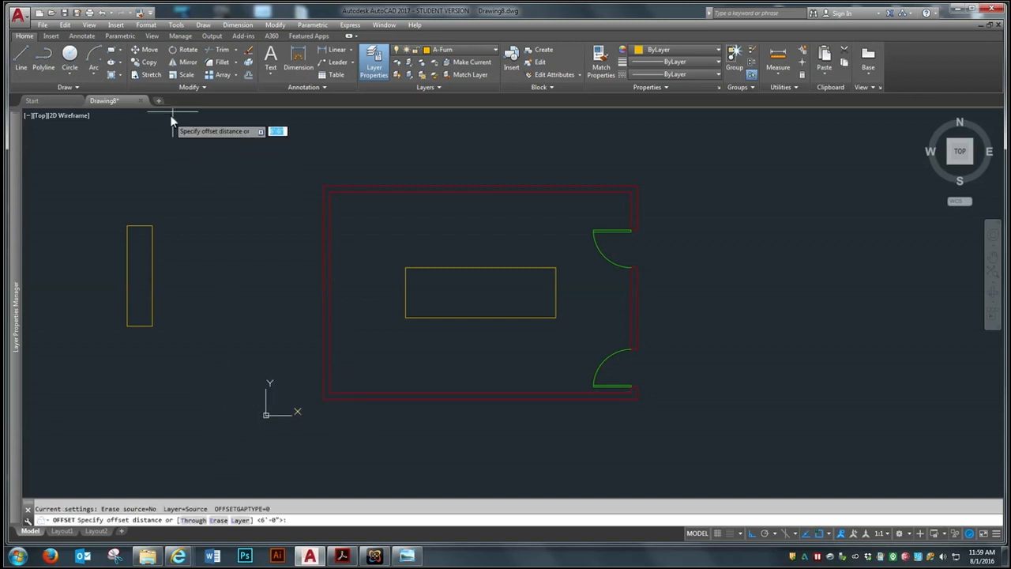
pyautogui.write('4')
pyautogui.press('Return')
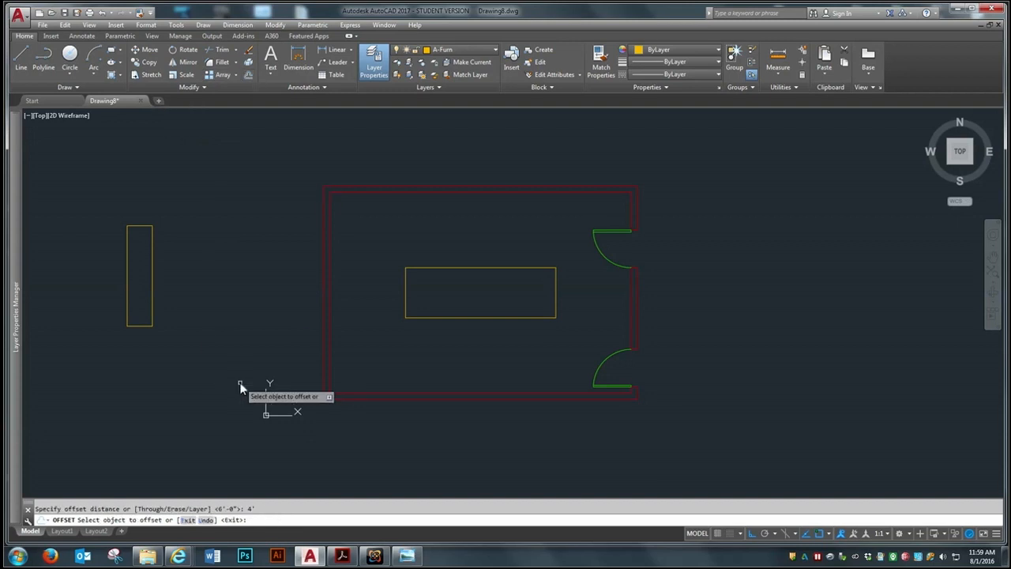
pyautogui.click(344, 394)
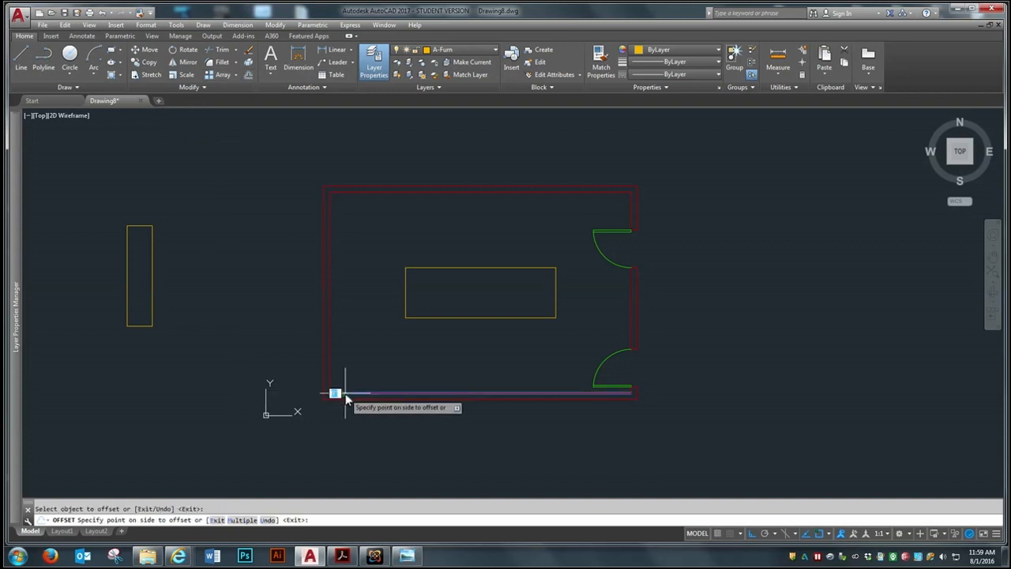
pyautogui.click(368, 253)
pyautogui.press('Return')
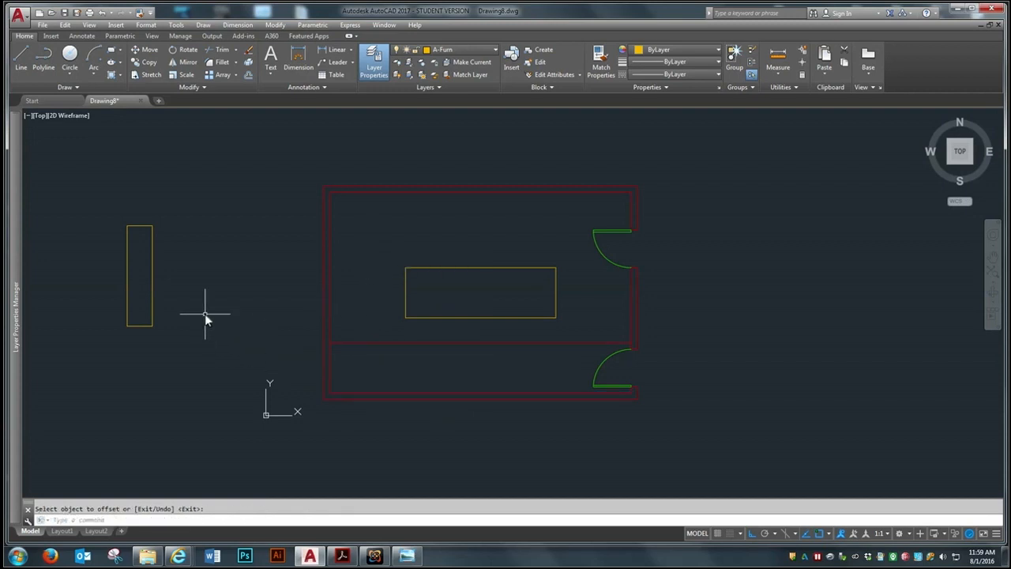
# Move the credenza by its lower left corner to where the offset guide line meets the left wall's inner face
pyautogui.scroll(2, 104, 315)
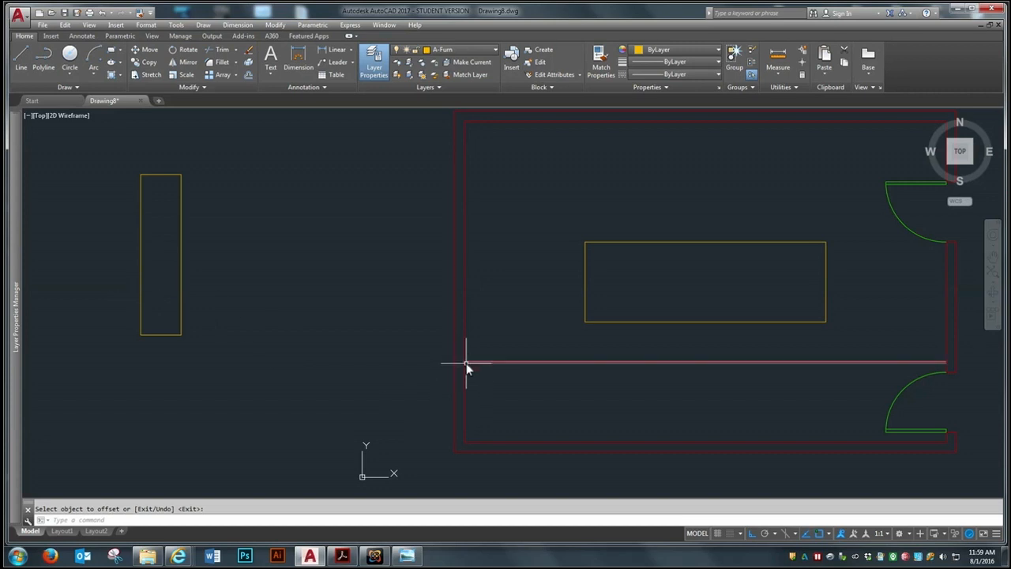
pyautogui.click(147, 51)
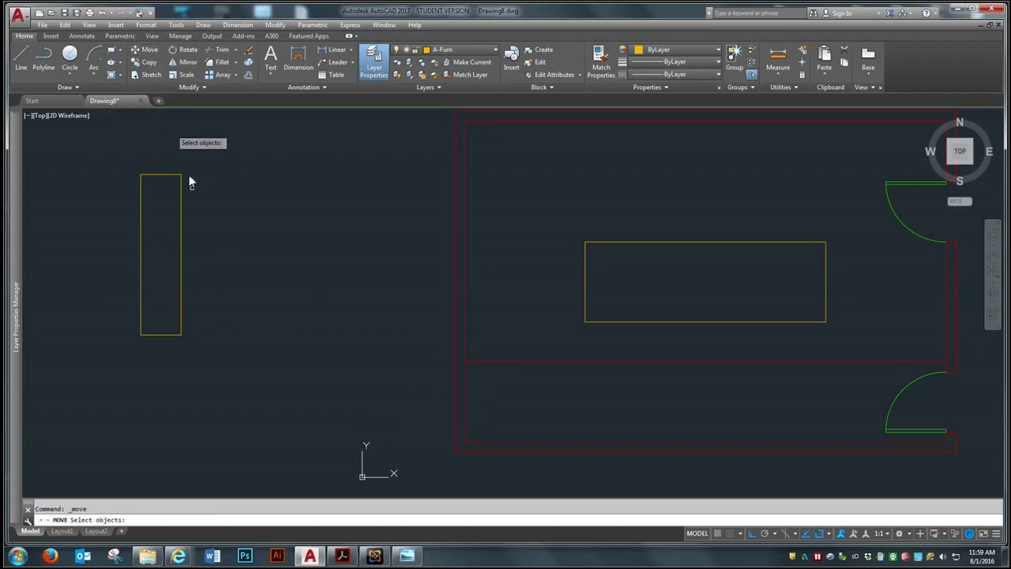
pyautogui.click(170, 335)
pyautogui.press('Return')
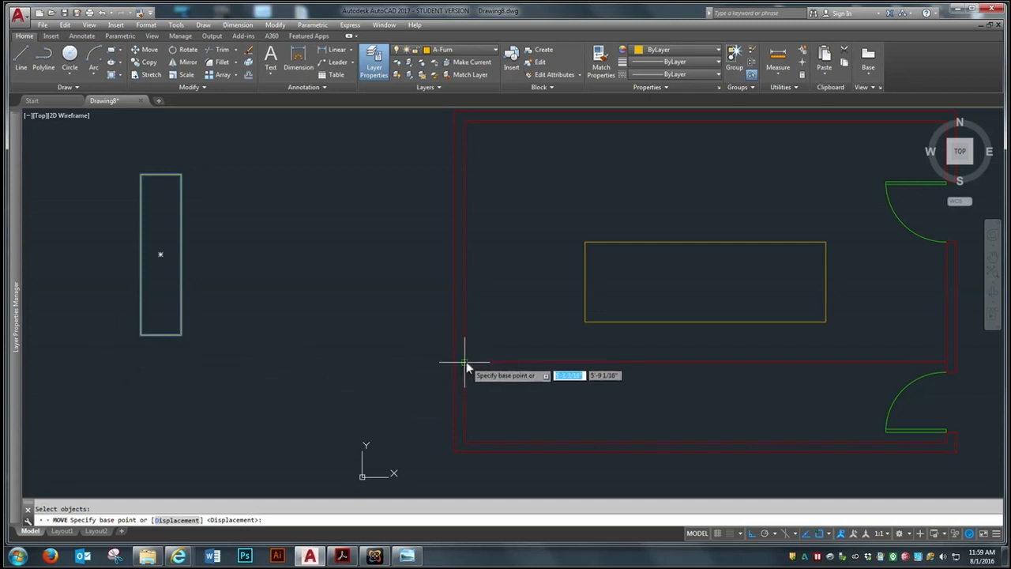
pyautogui.click(141, 335)
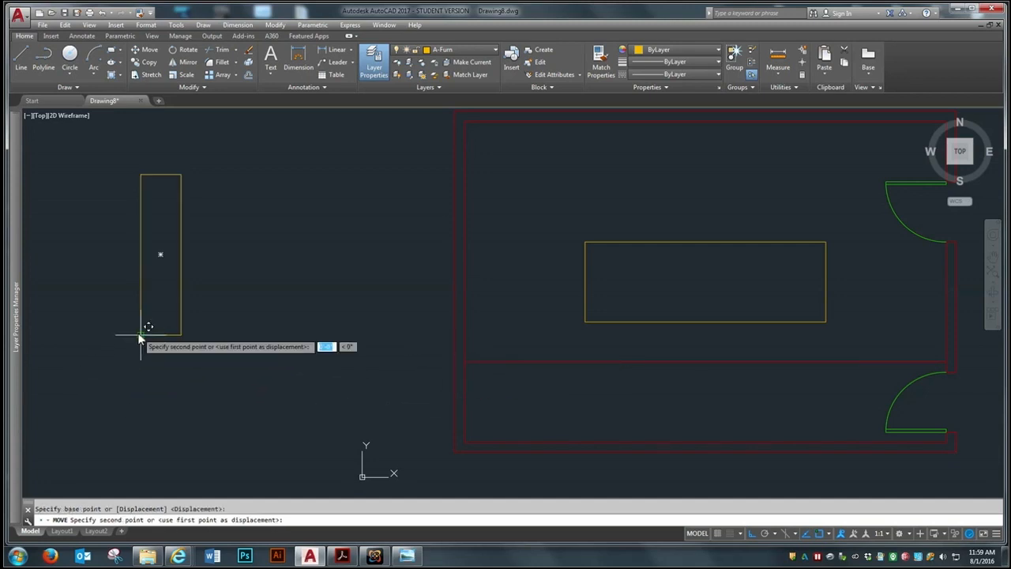
pyautogui.click(462, 361)
# Erase the horizontal offset guide line below the credenza
pyautogui.scroll(-4, 269, 353)
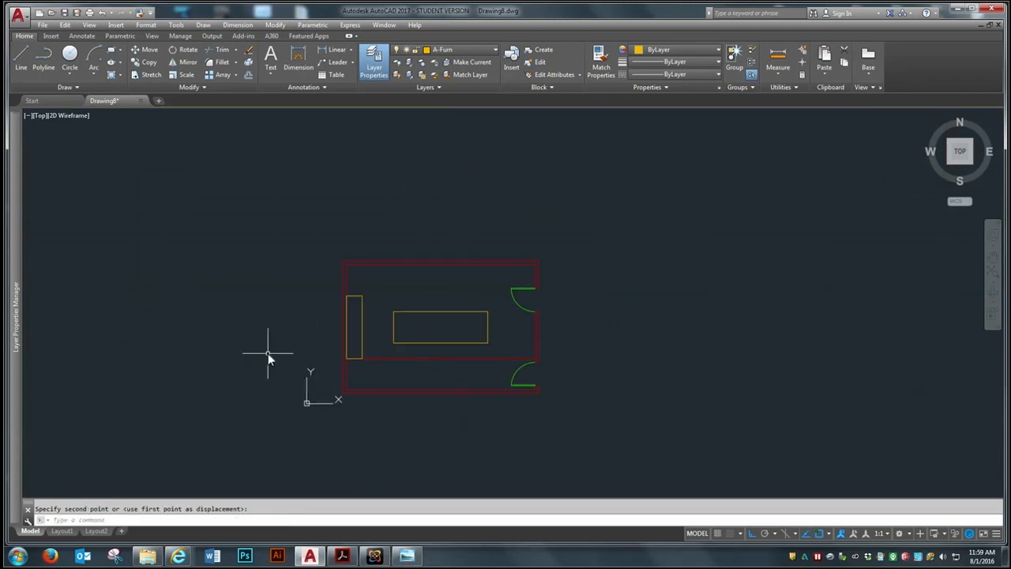
pyautogui.write('e')
pyautogui.press('Return')
pyautogui.click(412, 359)
pyautogui.rightClick(328, 400)
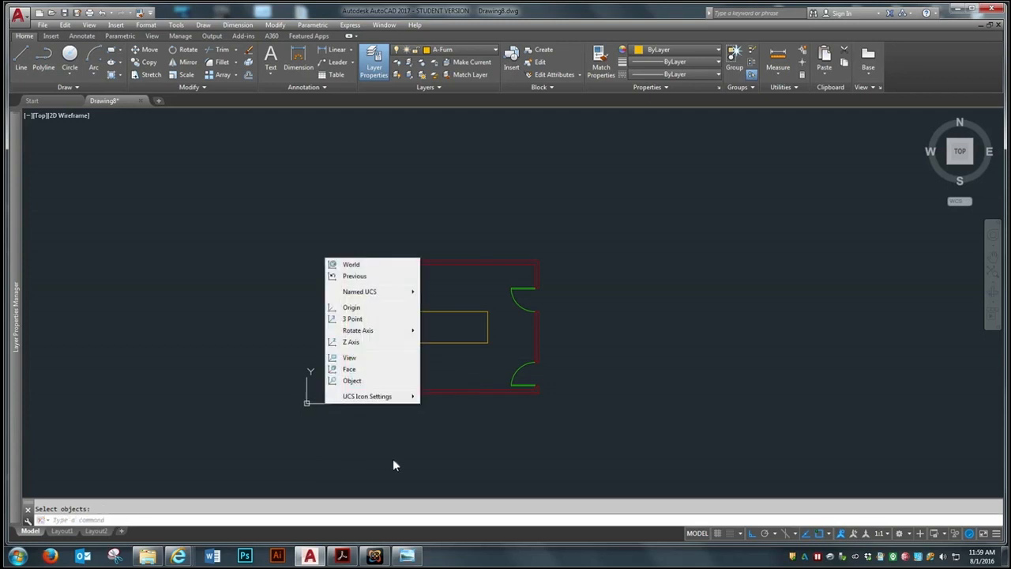
pyautogui.press('Escape')
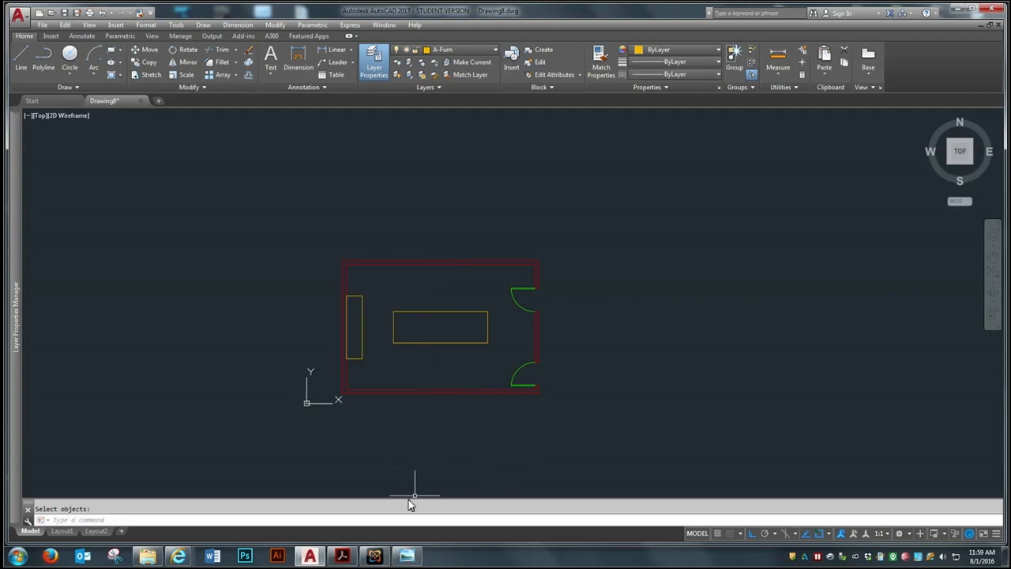
# Examine the Conference Room image in Windows Photo Viewer for the arrangement of the remaining furniture, and return to the drawing
pyautogui.scroll(2, 463, 381)
pyautogui.scroll(-2, 456, 393)
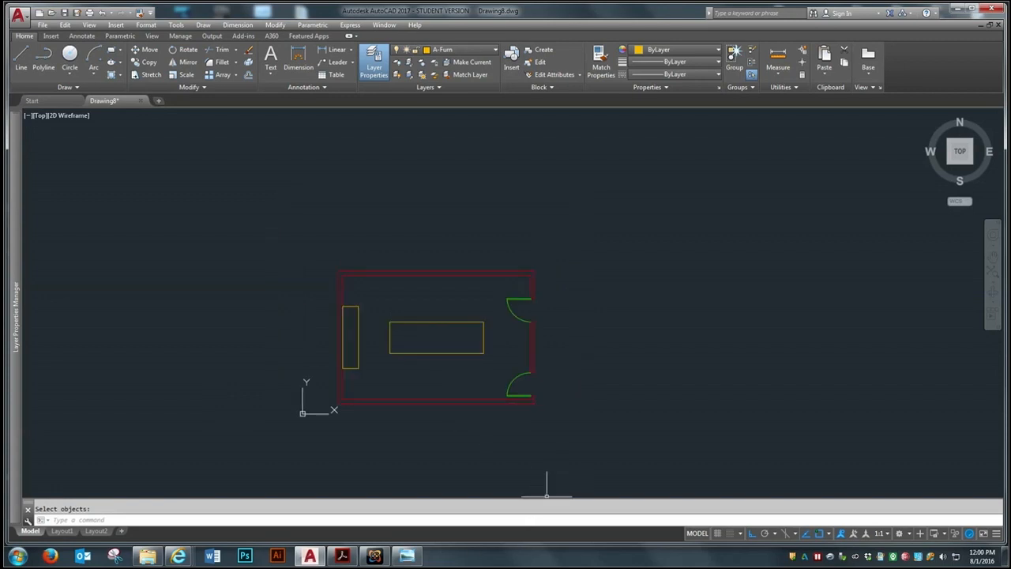
pyautogui.click(407, 555)
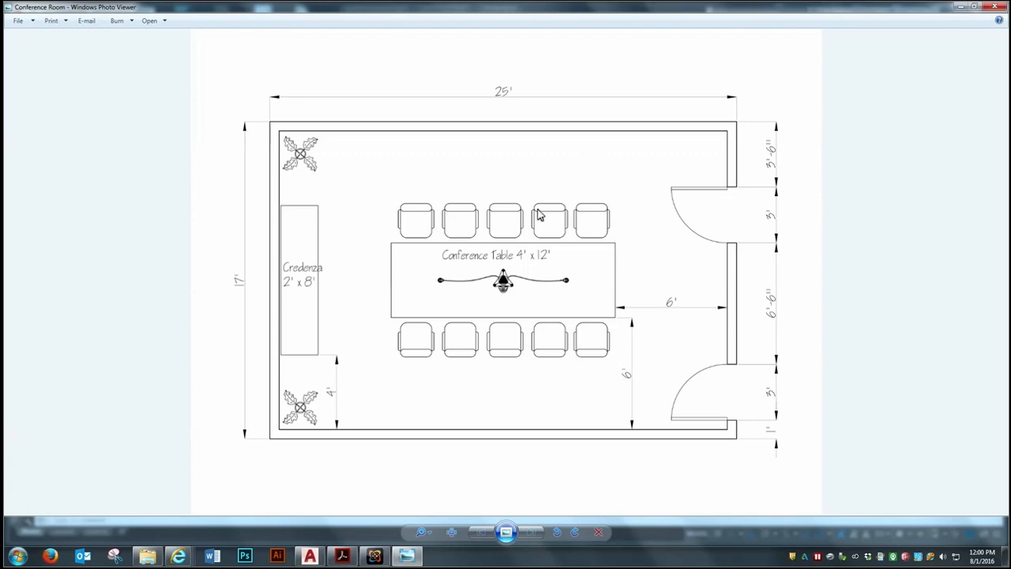
pyautogui.click(961, 7)
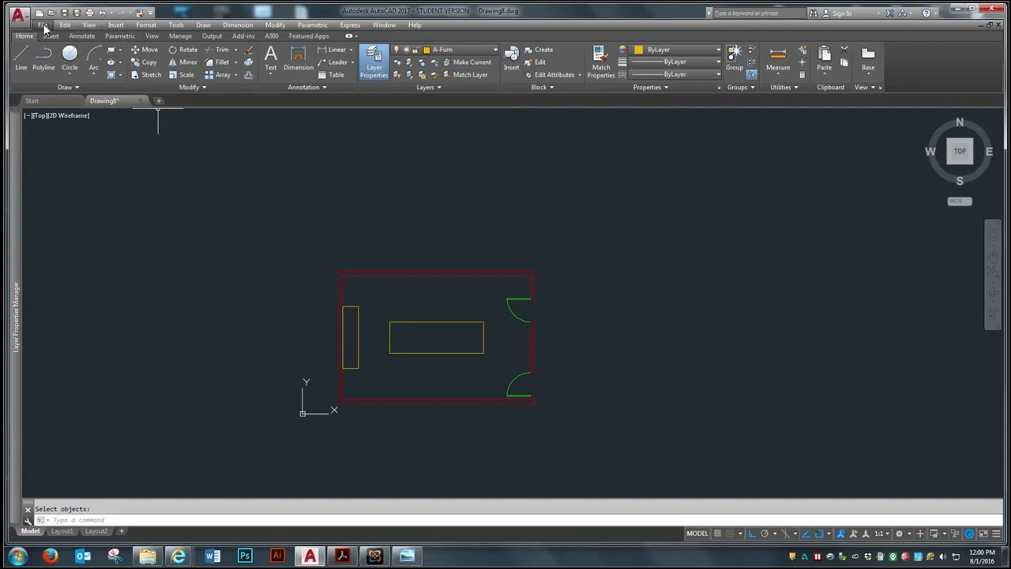
# Select the Conference Chair drawing from the desktop's On-Demand CAD\Week 5 folder as the block to insert
pyautogui.click(116, 25)
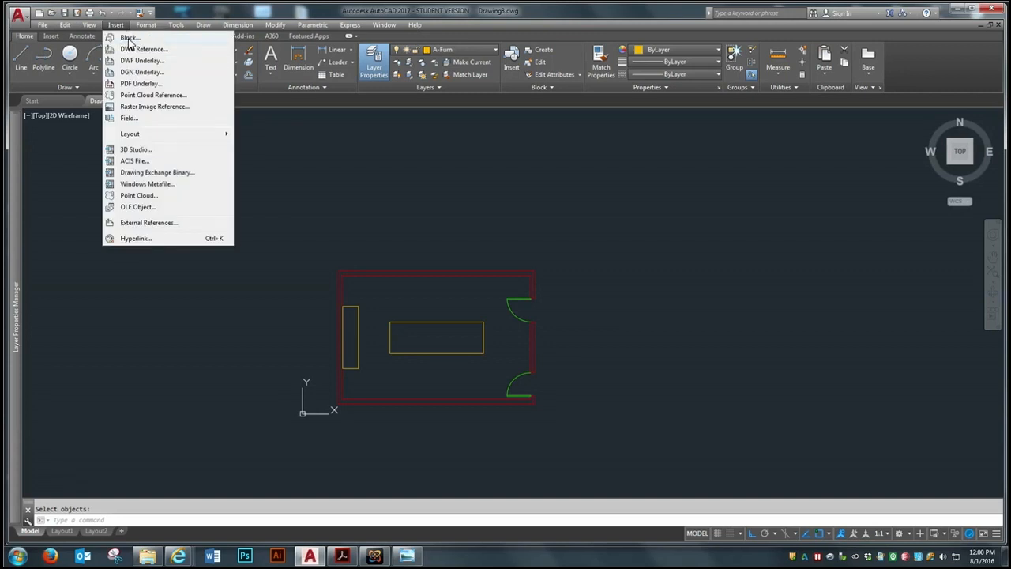
pyautogui.click(128, 39)
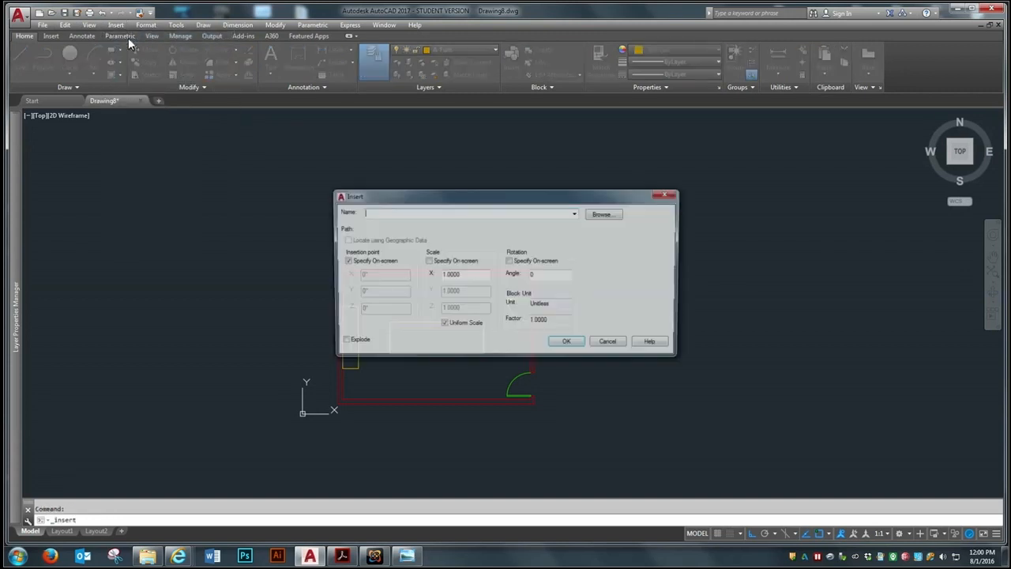
pyautogui.click(606, 216)
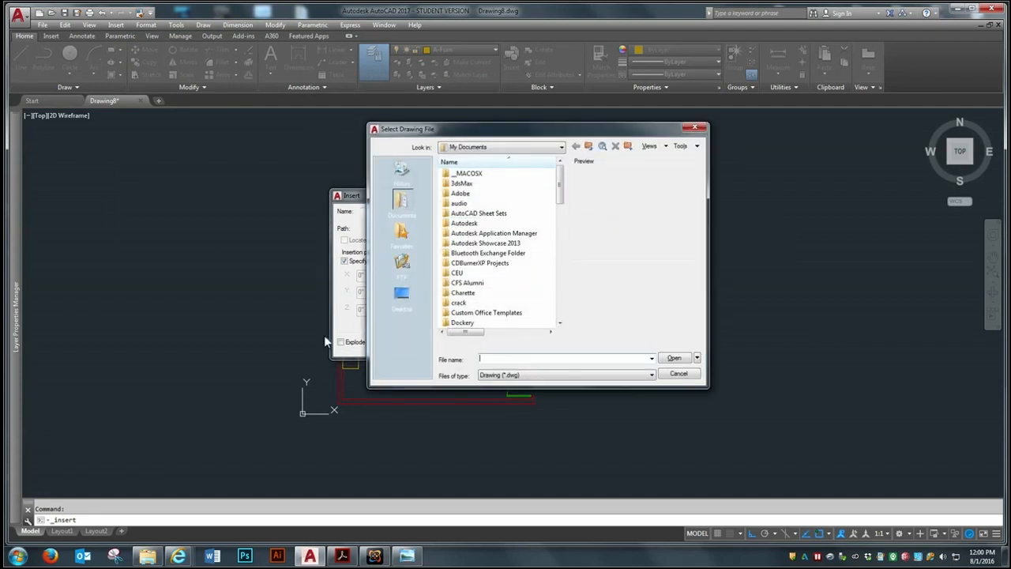
pyautogui.click(399, 295)
pyautogui.moveTo(564, 182); pyautogui.dragTo(561, 251)
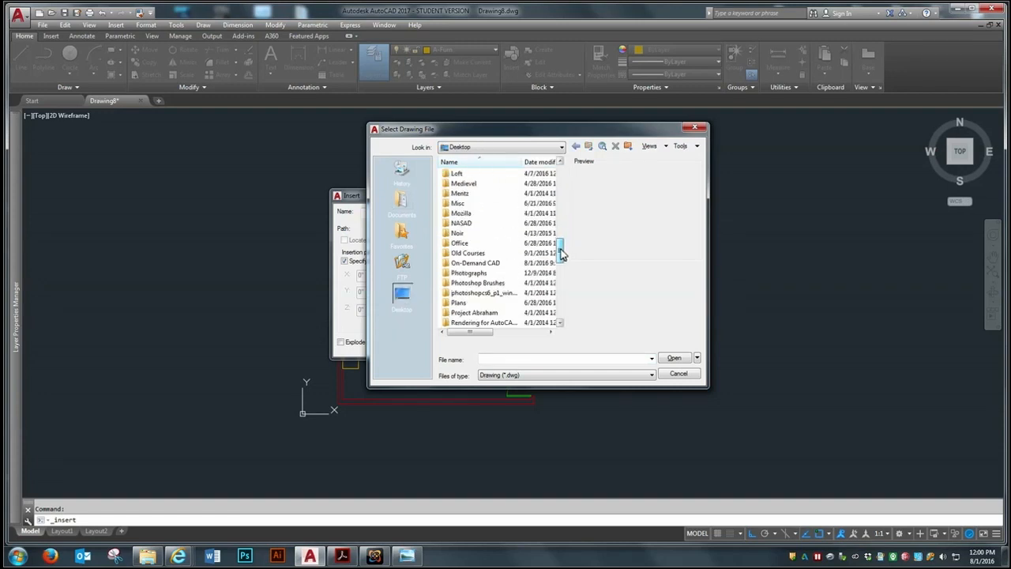
pyautogui.doubleClick(477, 264)
pyautogui.doubleClick(468, 243)
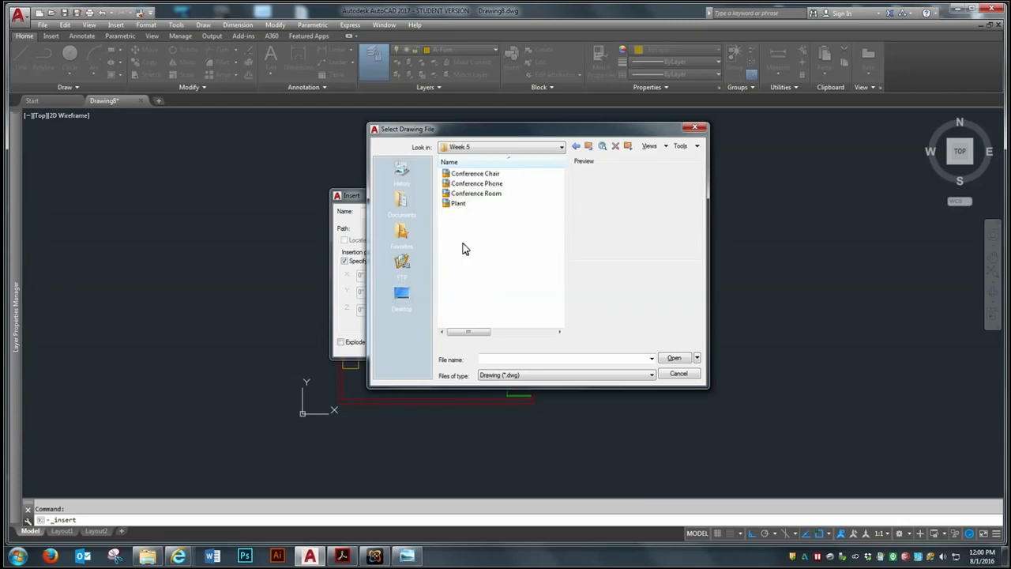
pyautogui.click(465, 177)
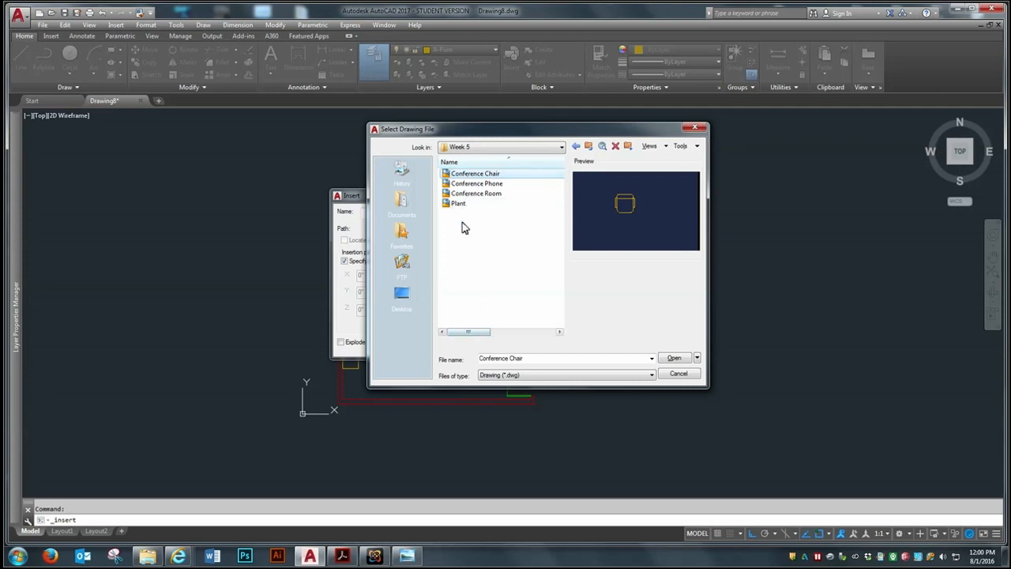
pyautogui.click(465, 177)
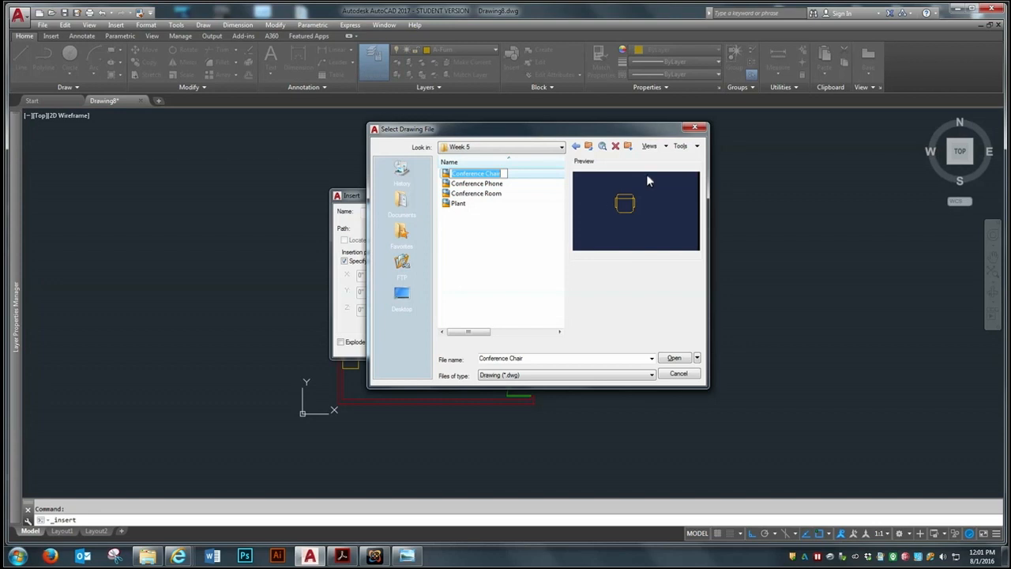
pyautogui.click(672, 359)
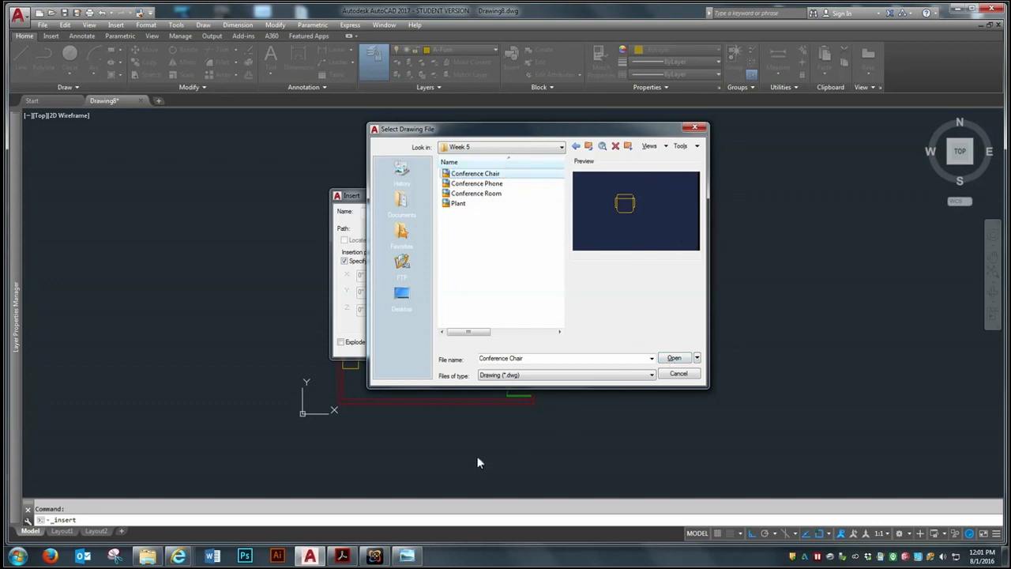
pyautogui.click(673, 358)
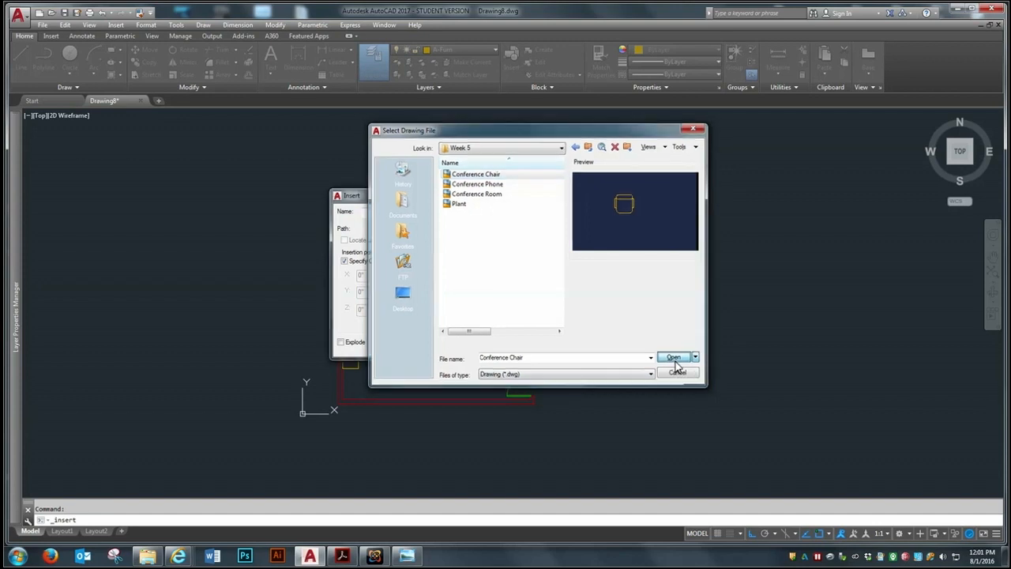
# Insert the Conference Chair block at scale 1 and rotation 0, just above the left end of the conference table
pyautogui.moveTo(410, 197); pyautogui.dragTo(510, 179)
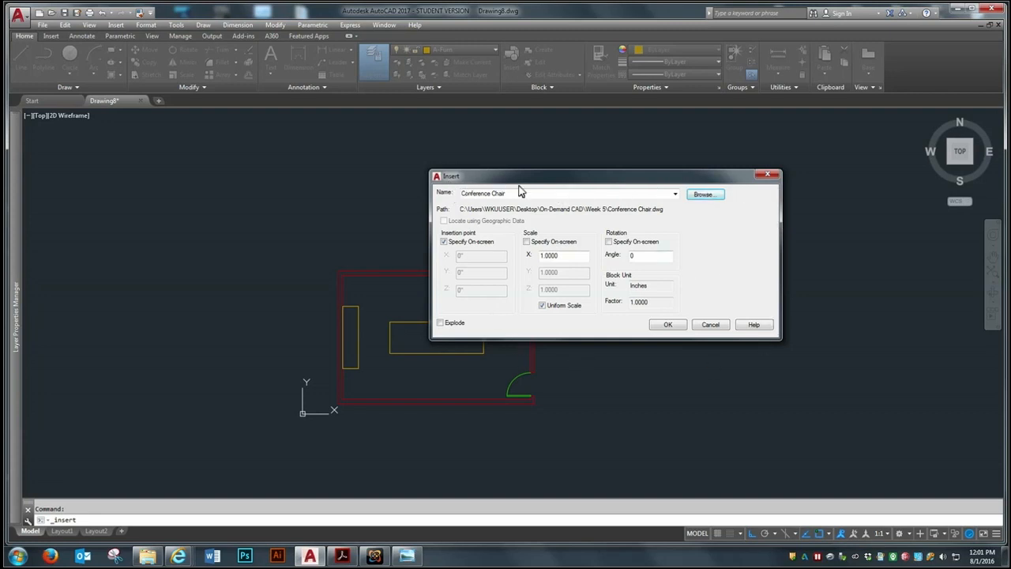
pyautogui.click(668, 325)
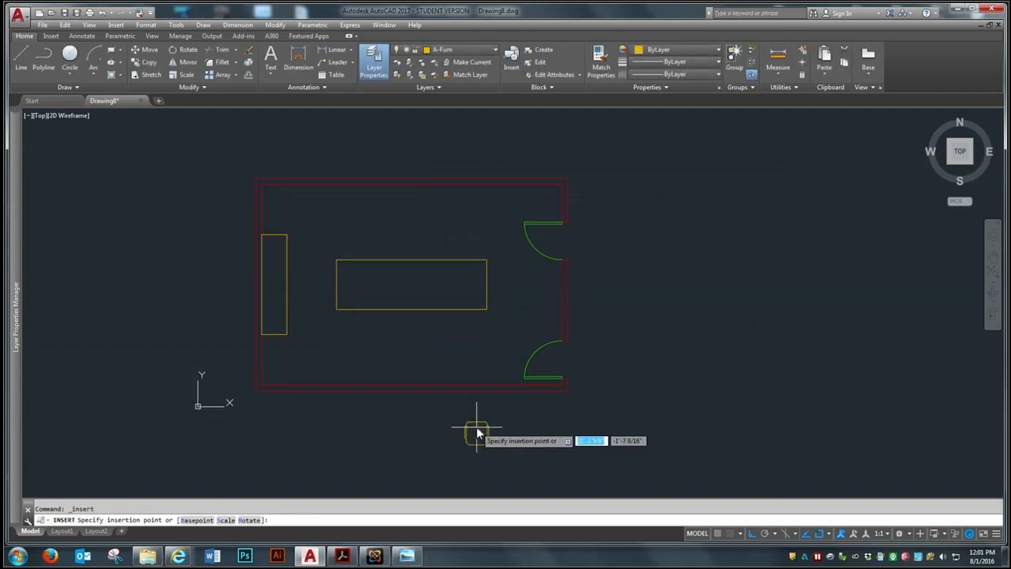
pyautogui.scroll(4, 347, 261)
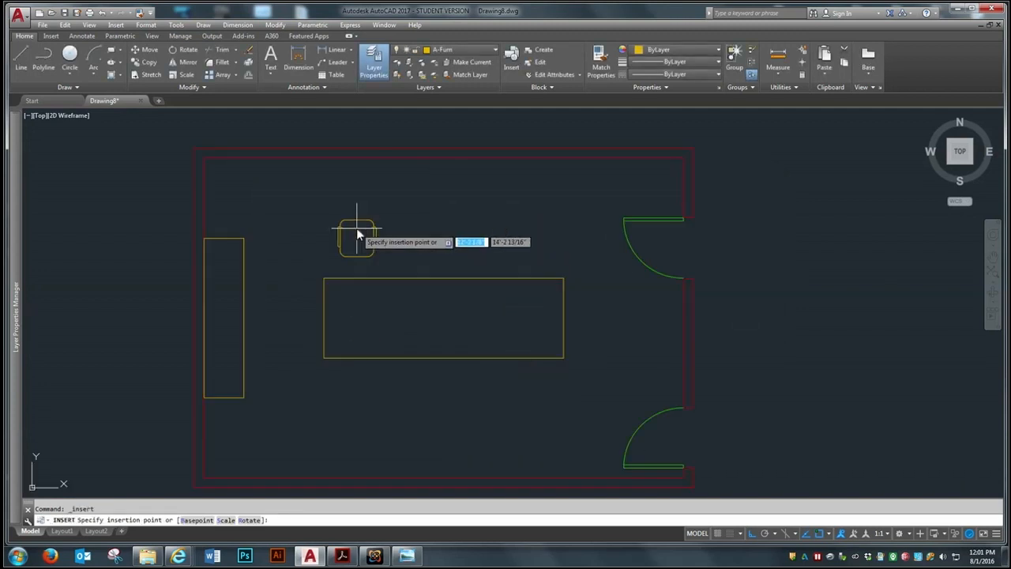
pyautogui.scroll(2, 356, 228)
pyautogui.scroll(-2, 358, 237)
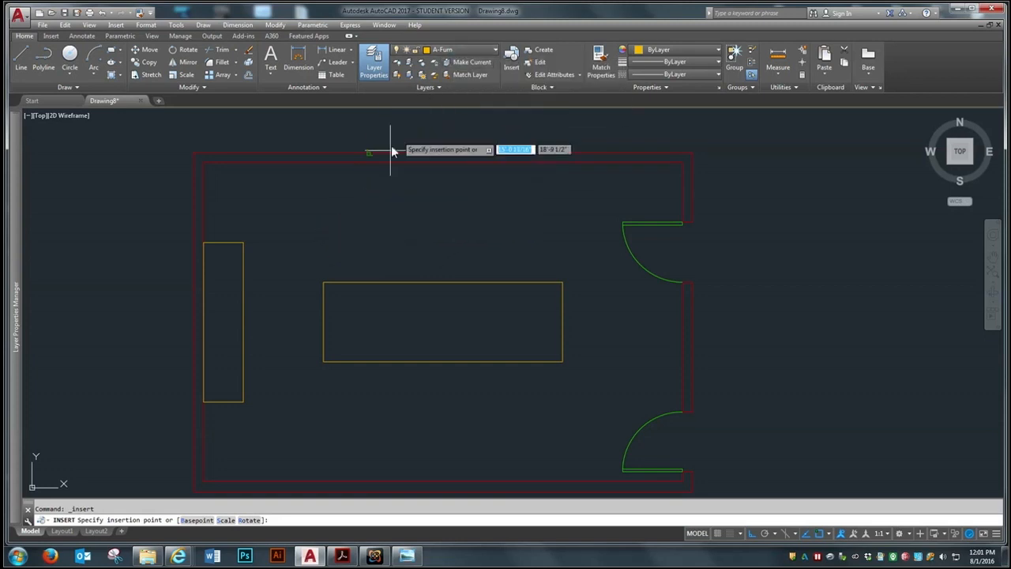
pyautogui.scroll(2, 353, 257)
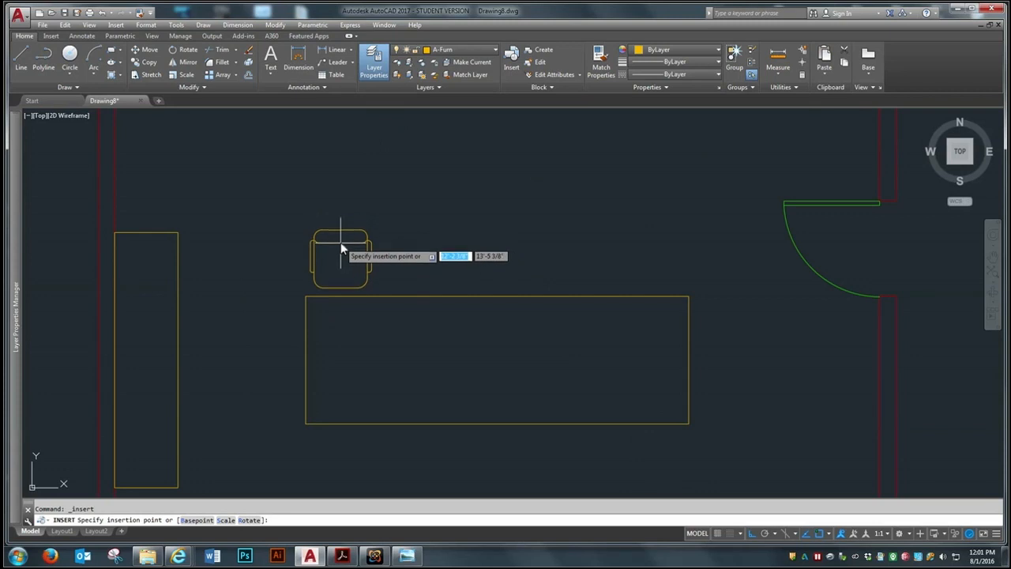
pyautogui.click(345, 245)
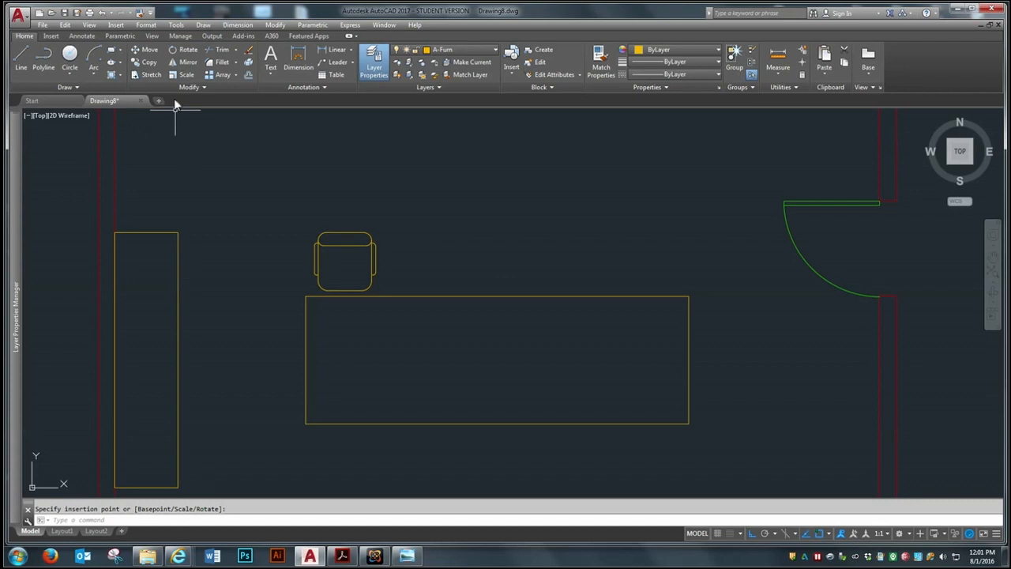
# Copy the conference chair four times in a straight row along the table's upper edge, spaced about 2'-4" apart
pyautogui.click(146, 62)
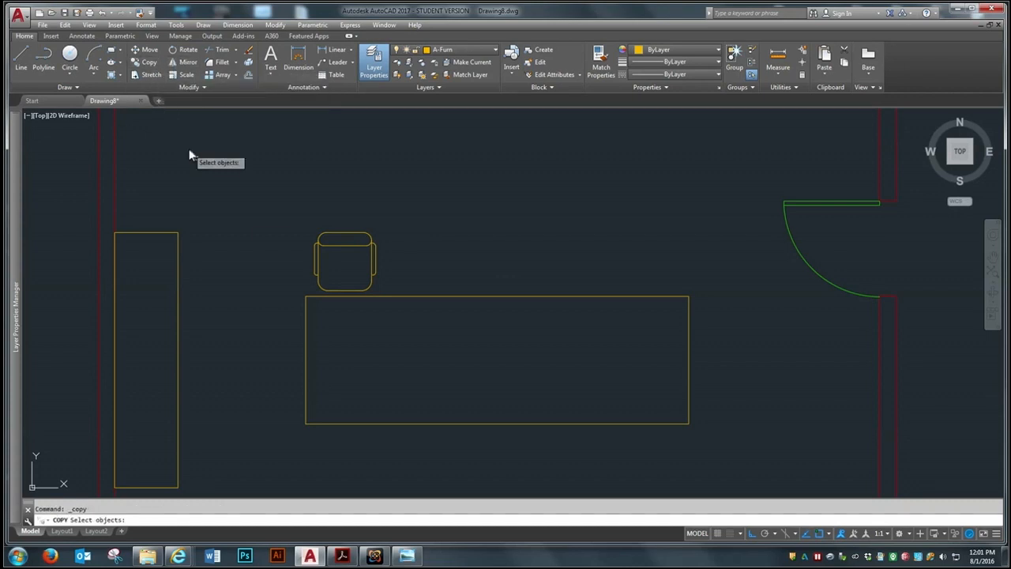
pyautogui.click(346, 245)
pyautogui.press('Return')
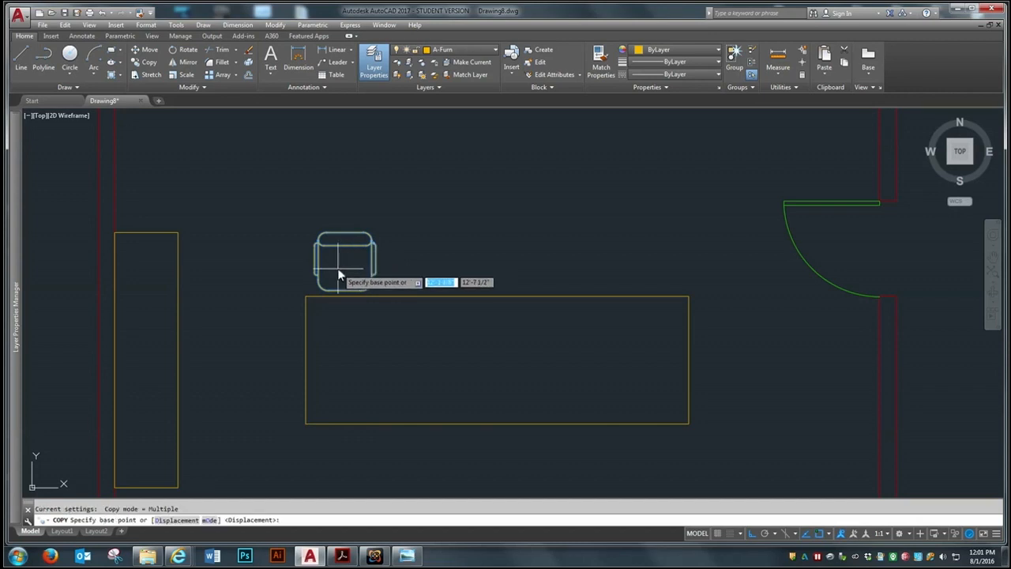
pyautogui.click(343, 270)
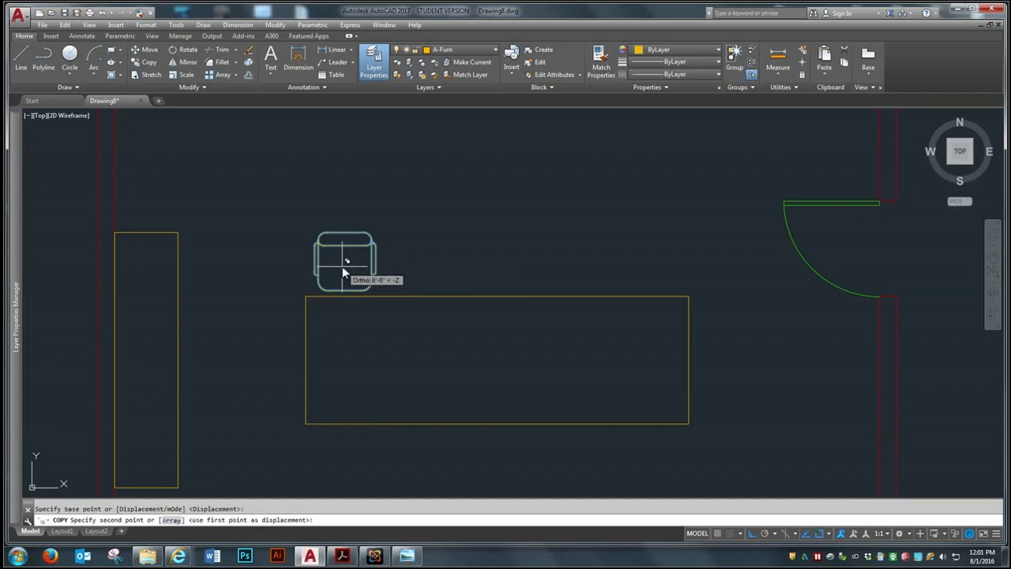
pyautogui.click(418, 266)
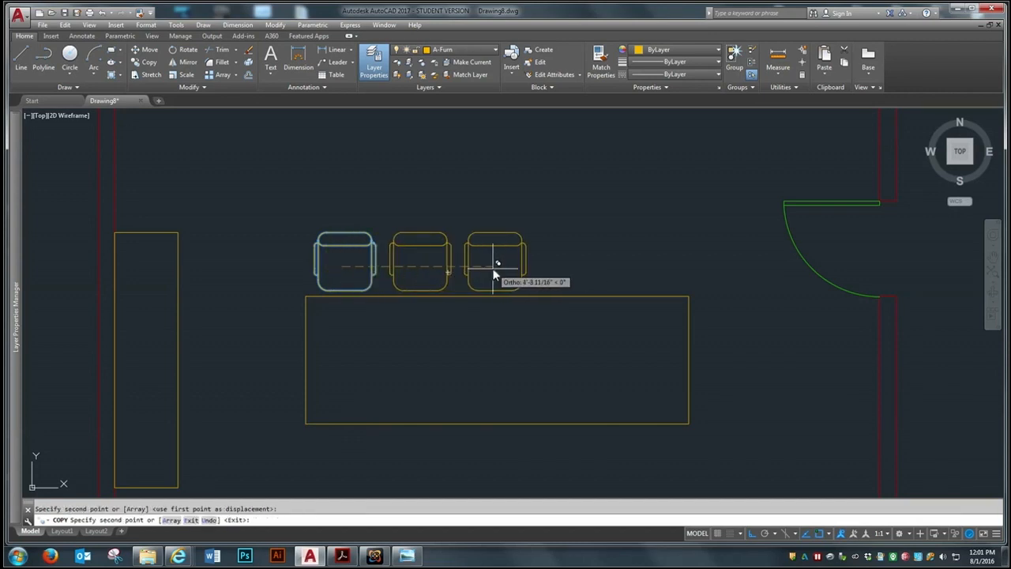
pyautogui.click(495, 274)
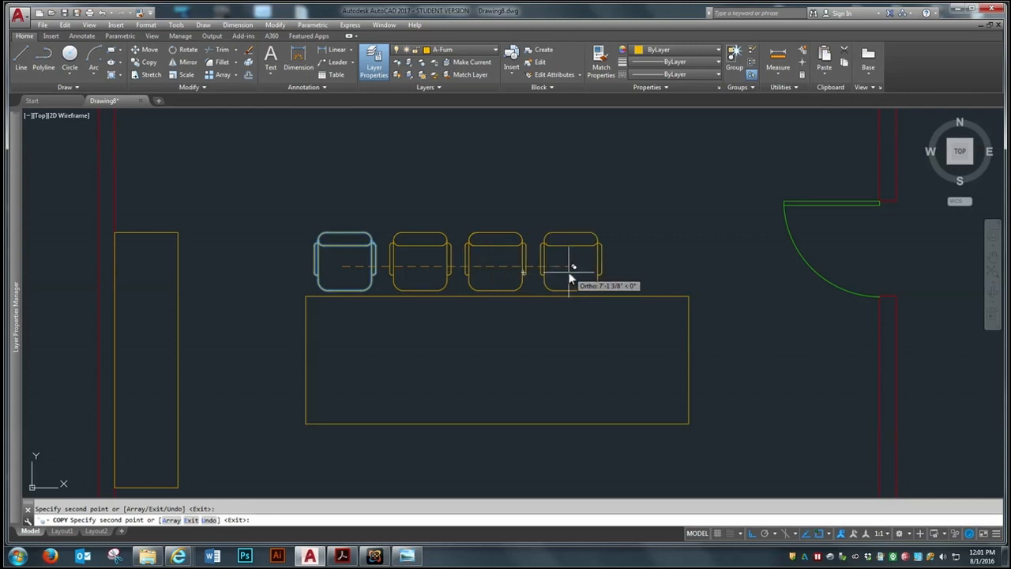
pyautogui.click(565, 272)
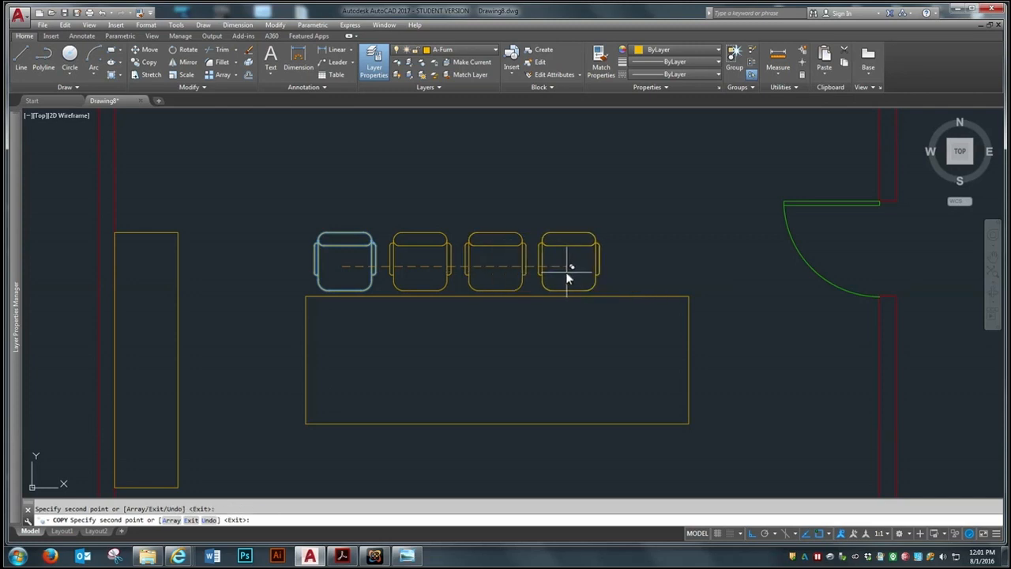
pyautogui.click(638, 268)
pyautogui.press('Return')
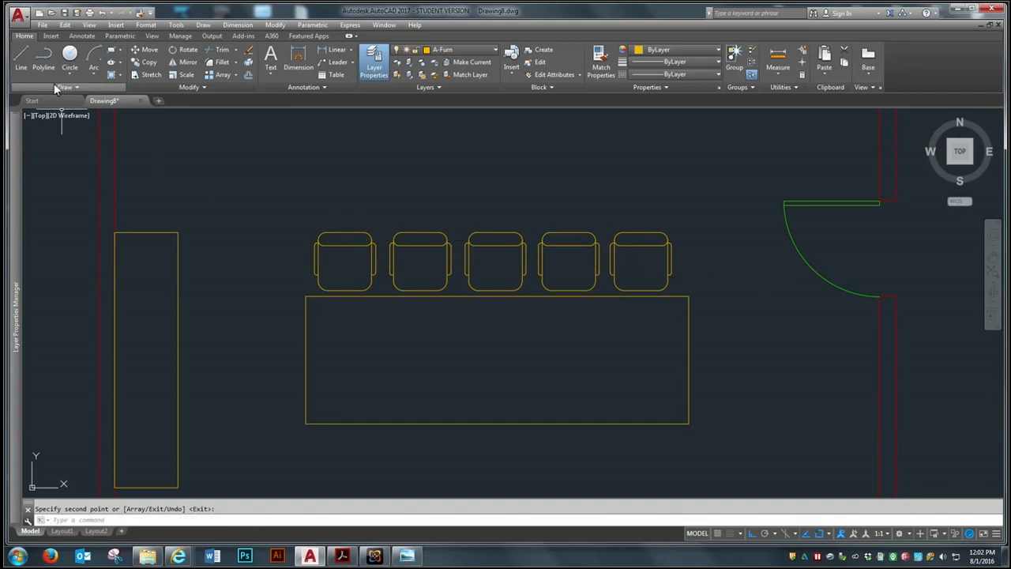
# Move the row of five chairs about 1 3/8" to the right along the table's upper edge
pyautogui.click(138, 49)
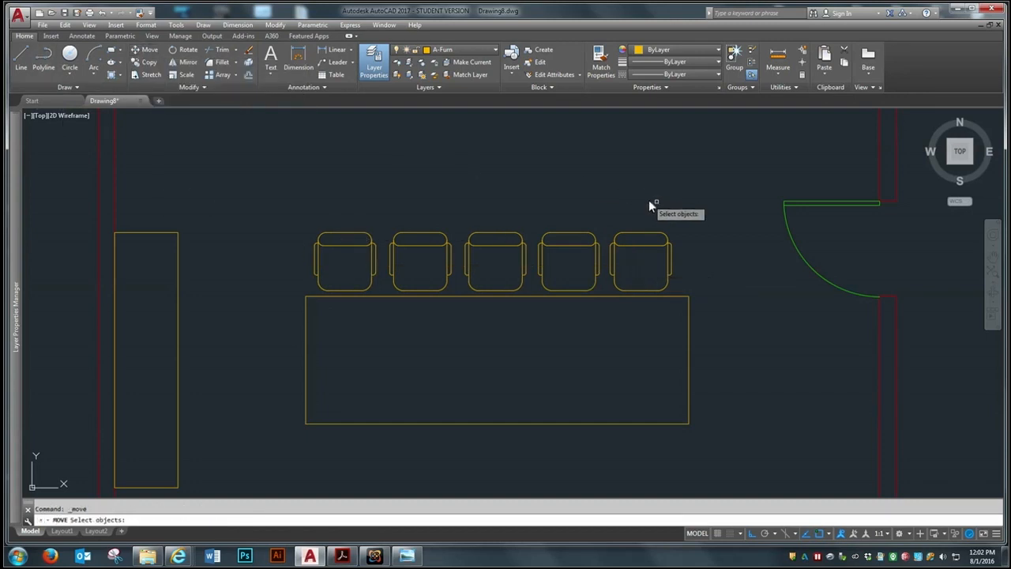
pyautogui.click(672, 207)
pyautogui.click(330, 250)
pyautogui.press('Return')
pyautogui.click(367, 199)
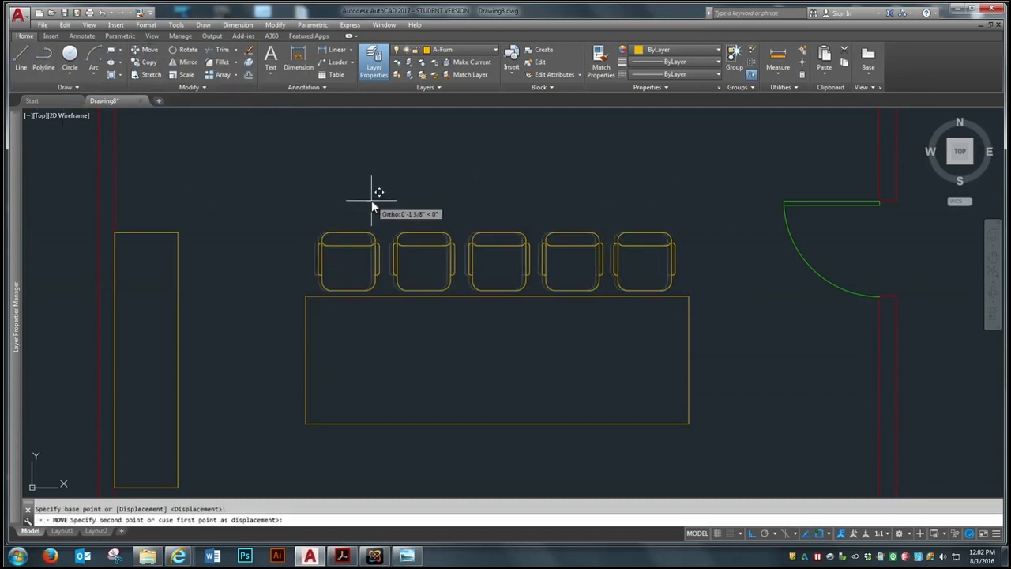
pyautogui.click(371, 200)
pyautogui.scroll(-2, 382, 271)
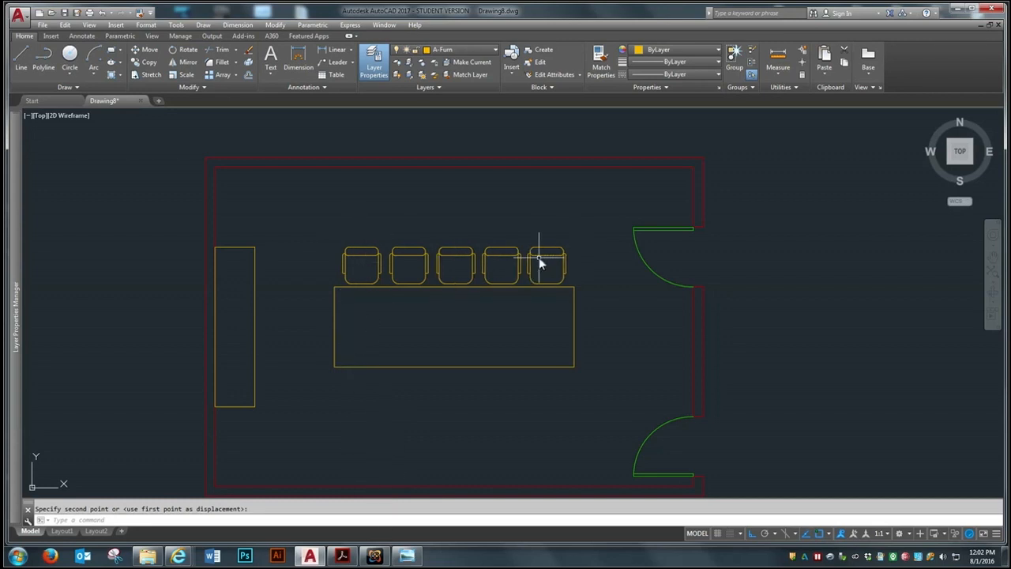
# Mirror the five chairs across the table's horizontal centerline to its lower side, keeping the source chairs
pyautogui.click(188, 63)
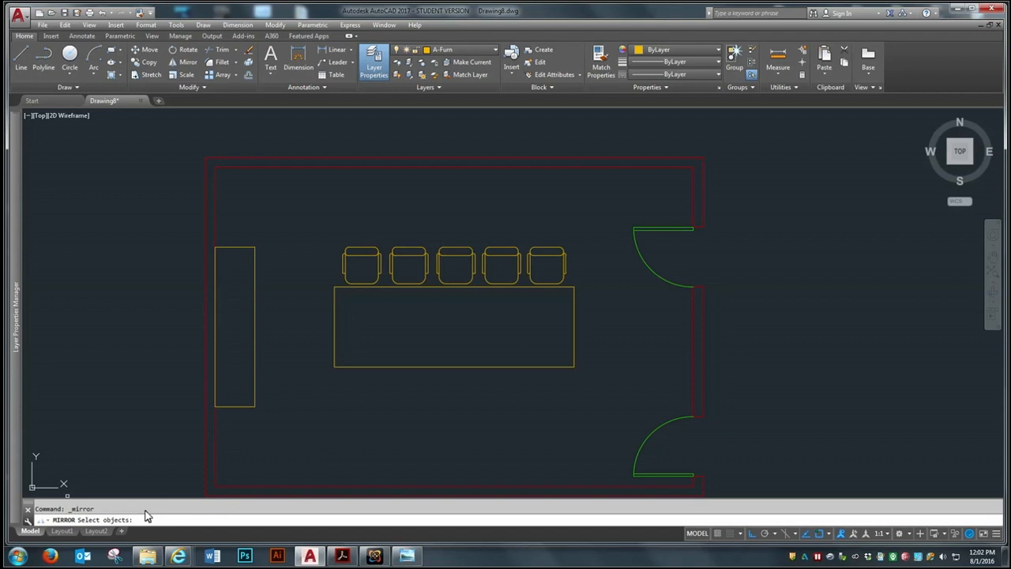
pyautogui.click(564, 229)
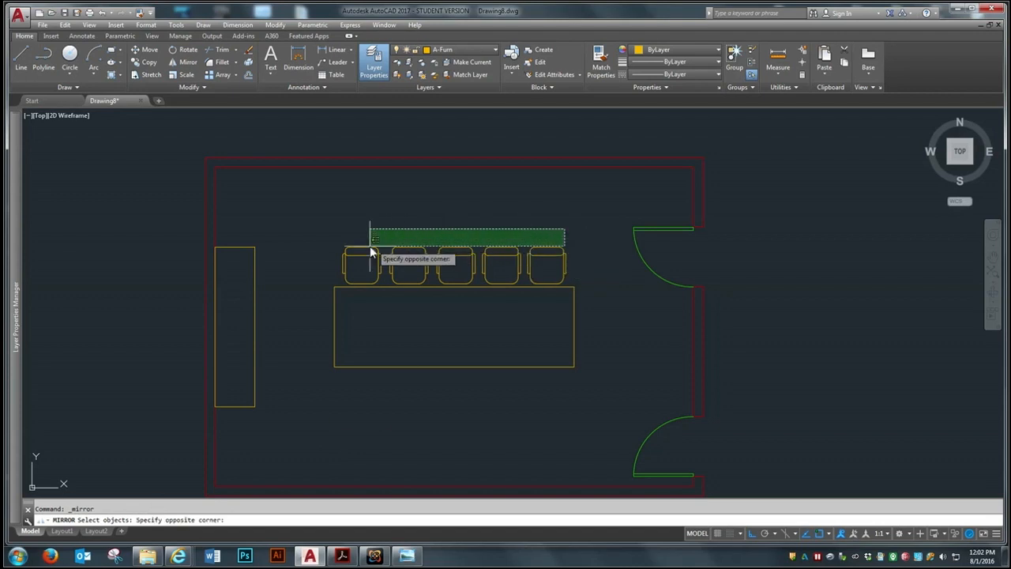
pyautogui.click(326, 263)
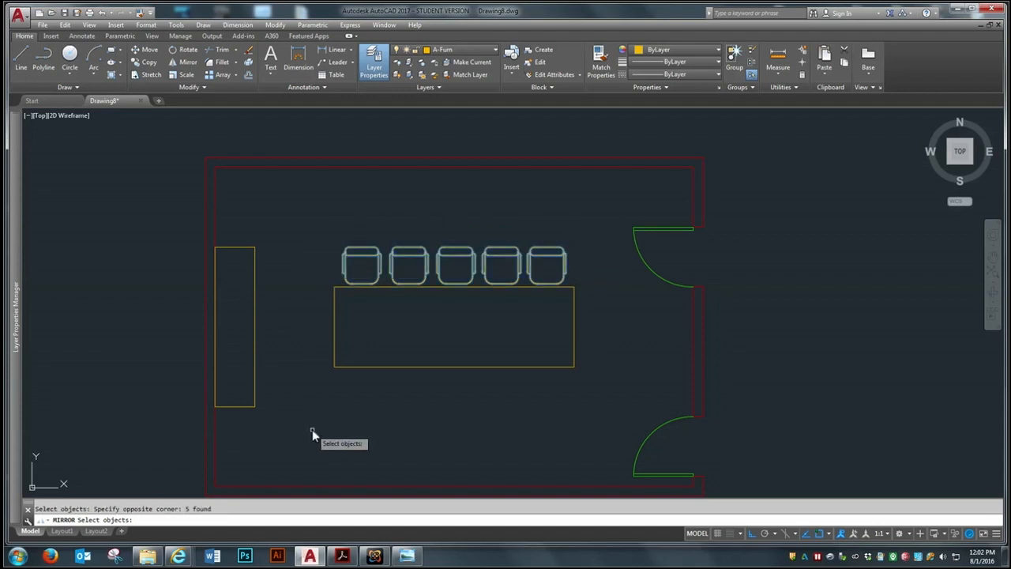
pyautogui.press('Return')
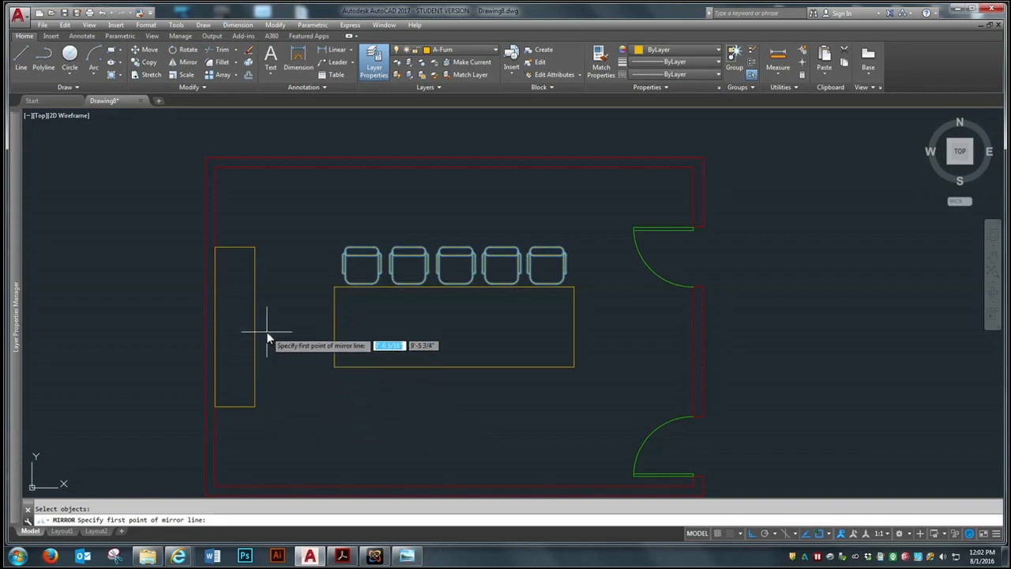
pyautogui.click(335, 326)
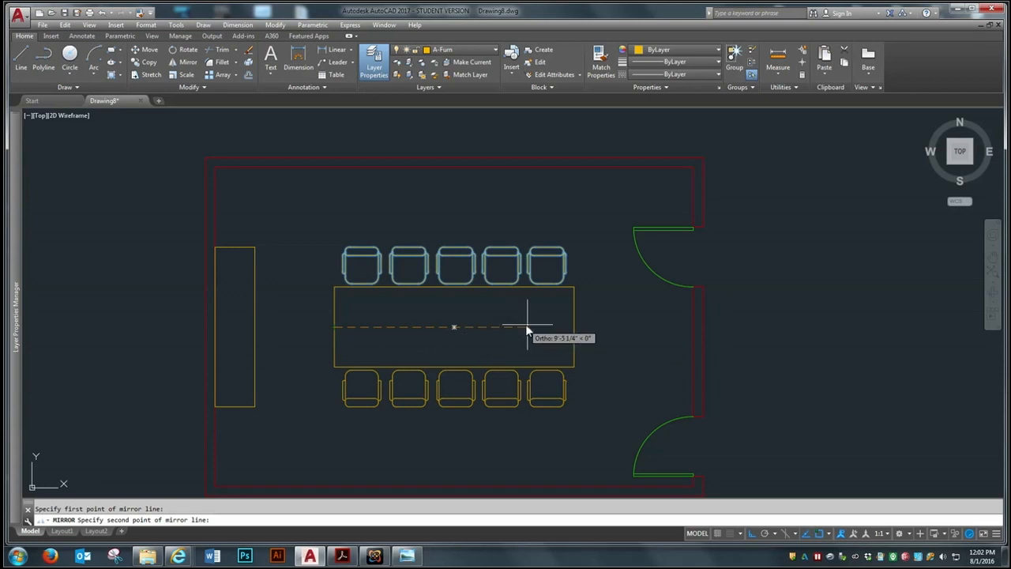
pyautogui.click(574, 326)
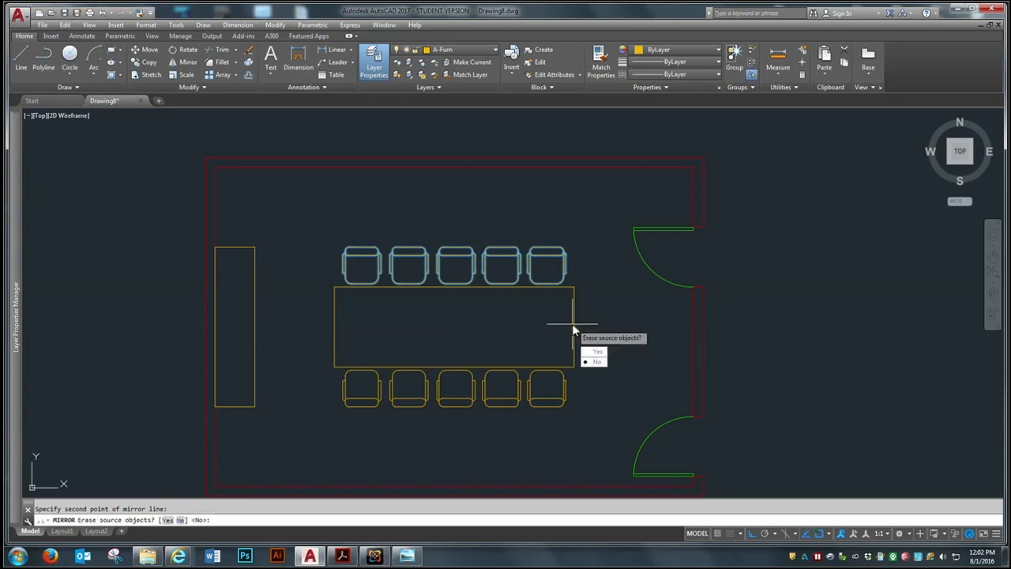
pyautogui.click(594, 362)
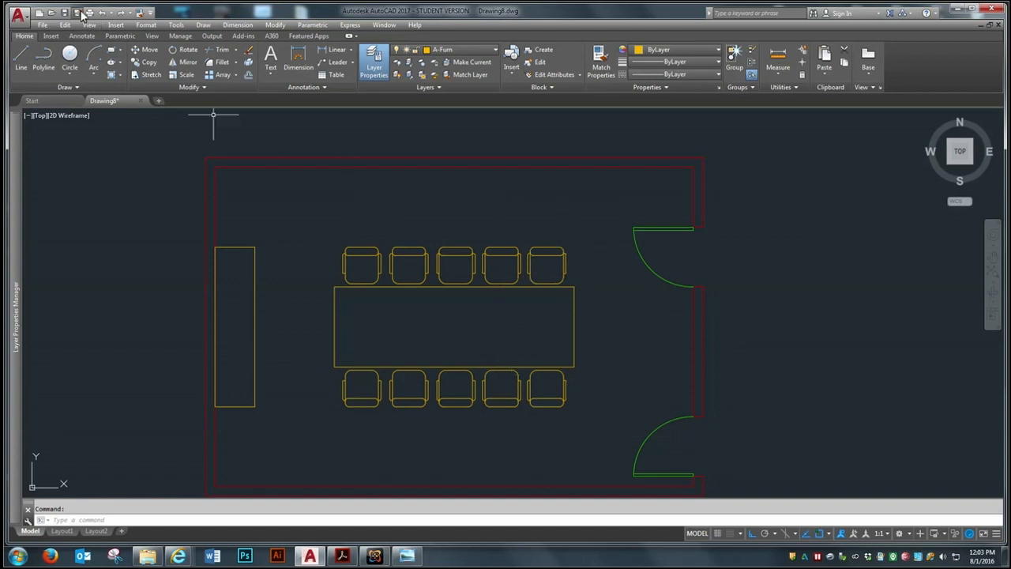
# Try to insert the Conference Phone drawing from the Week 5 folder as an unexploded block
pyautogui.click(117, 27)
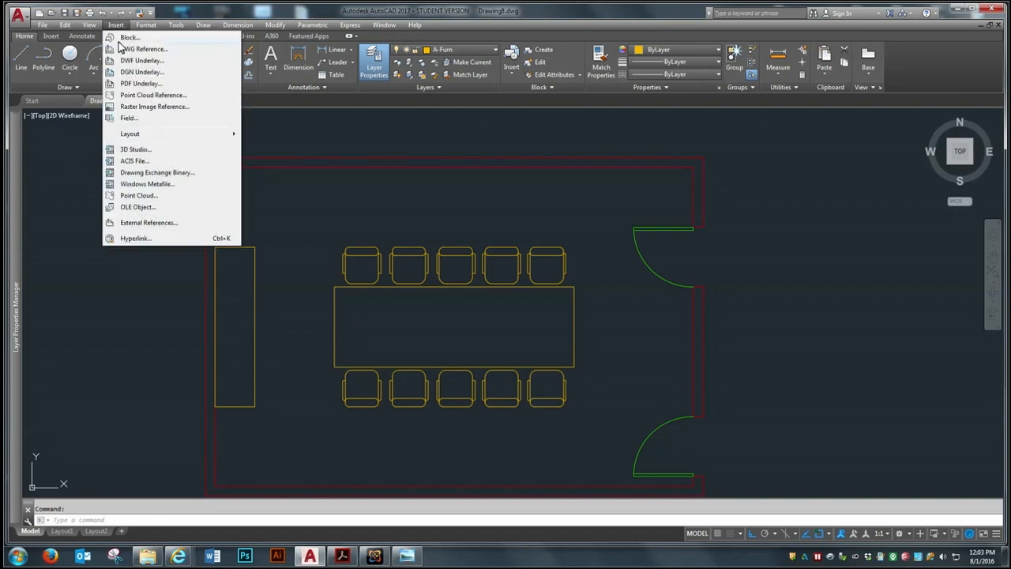
pyautogui.click(126, 39)
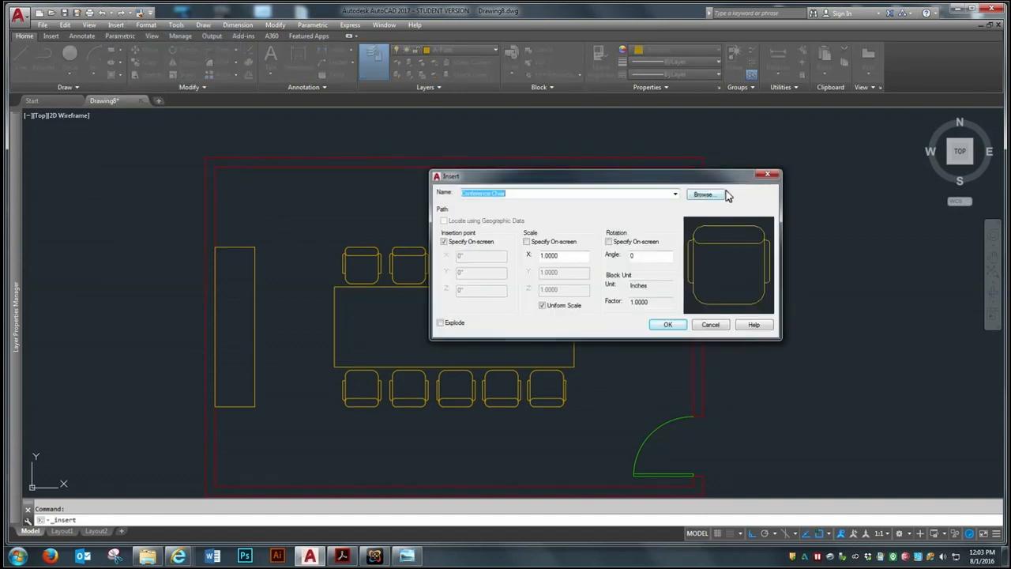
pyautogui.click(722, 195)
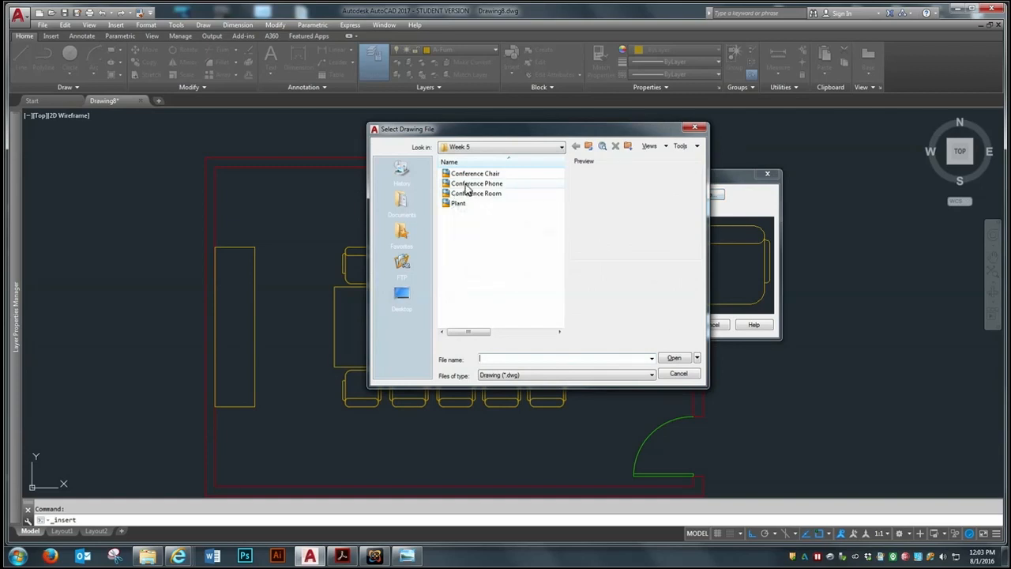
pyautogui.click(467, 185)
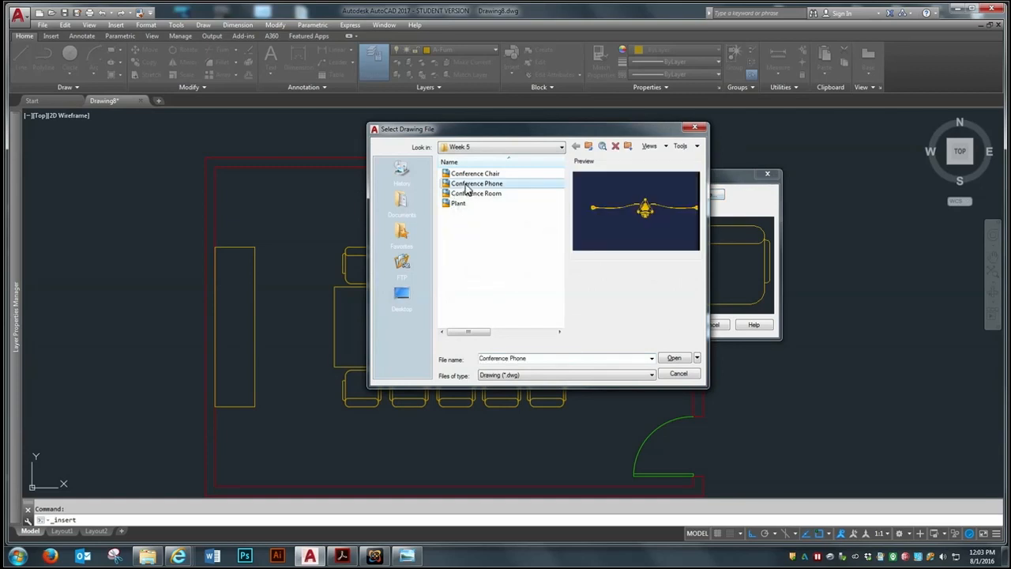
pyautogui.click(666, 358)
pyautogui.click(668, 325)
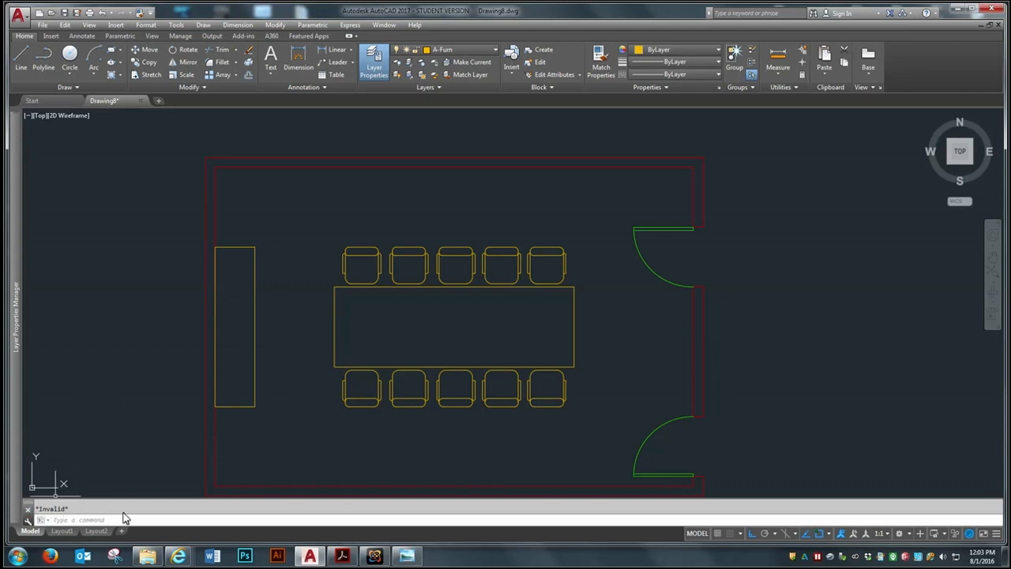
# Insert the Conference Phone drawing from the Week 5 folder, exploded, at scale 1 and rotation 0, at the center of the conference table
pyautogui.click(117, 25)
pyautogui.click(127, 38)
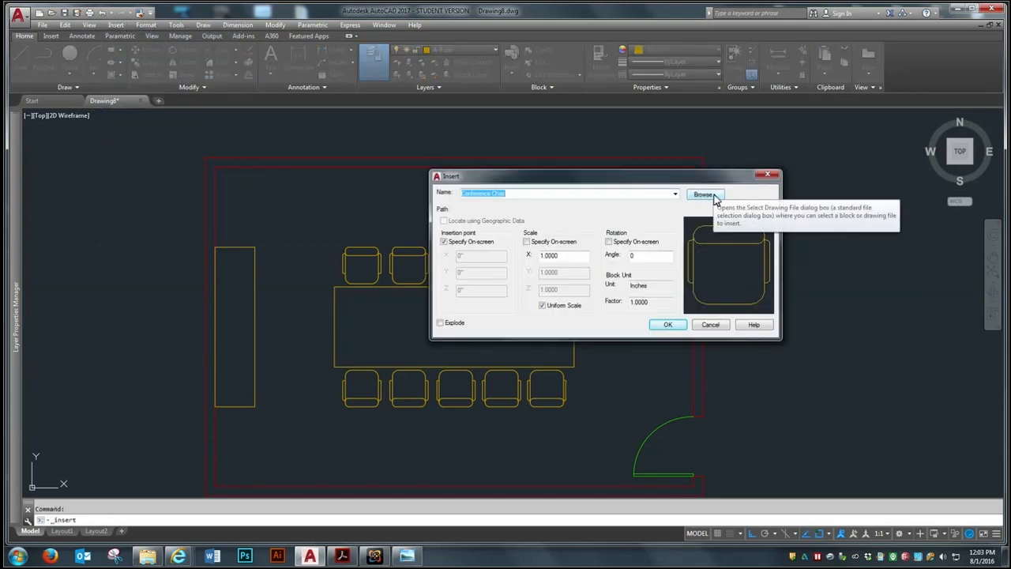
pyautogui.click(720, 195)
pyautogui.click(467, 185)
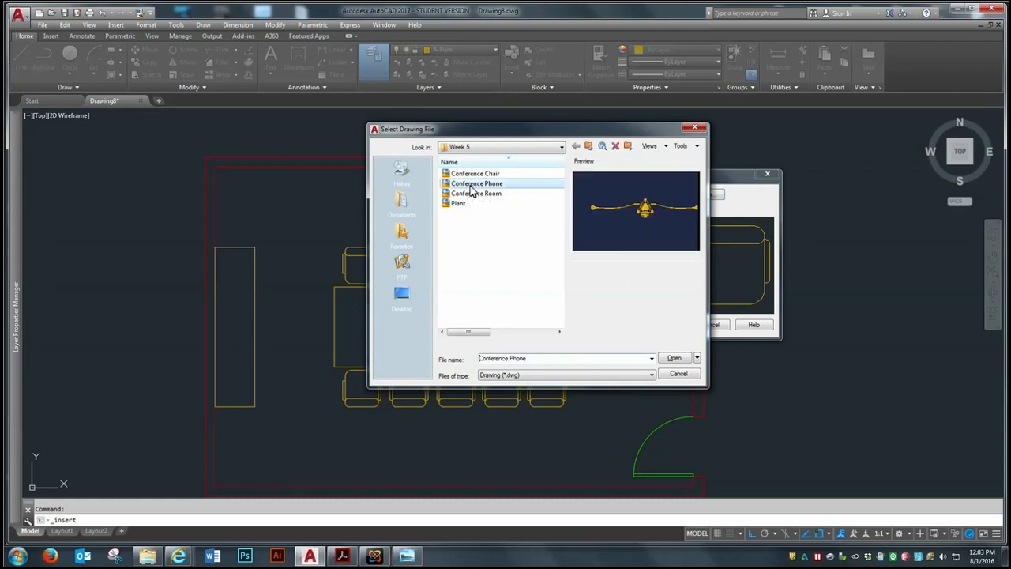
pyautogui.click(675, 360)
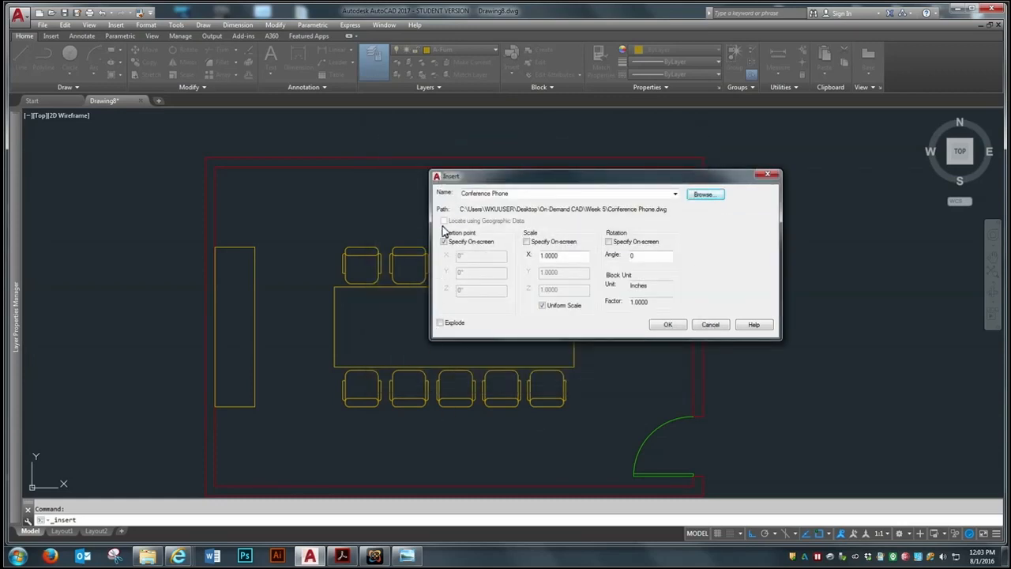
pyautogui.click(440, 323)
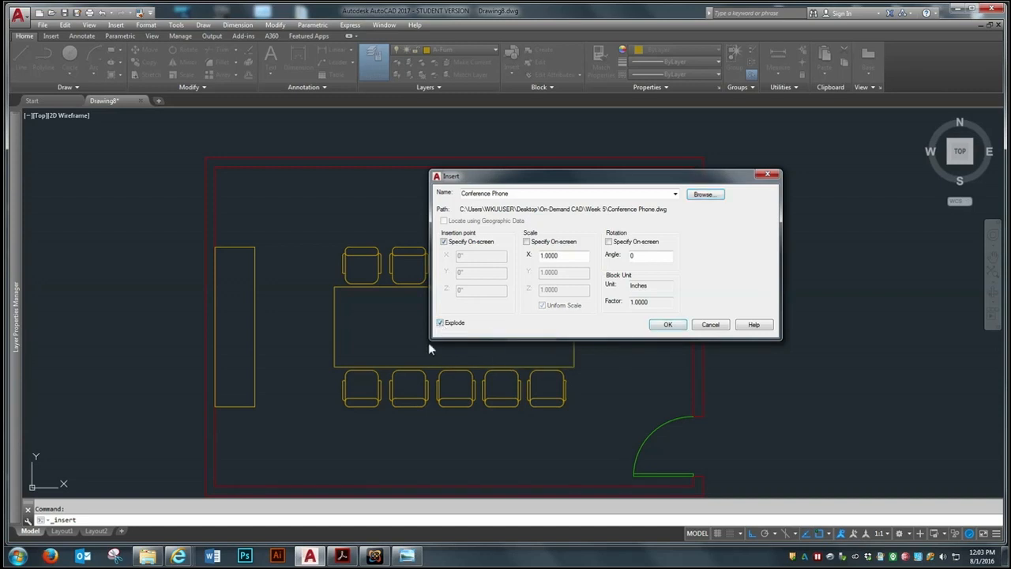
pyautogui.click(667, 328)
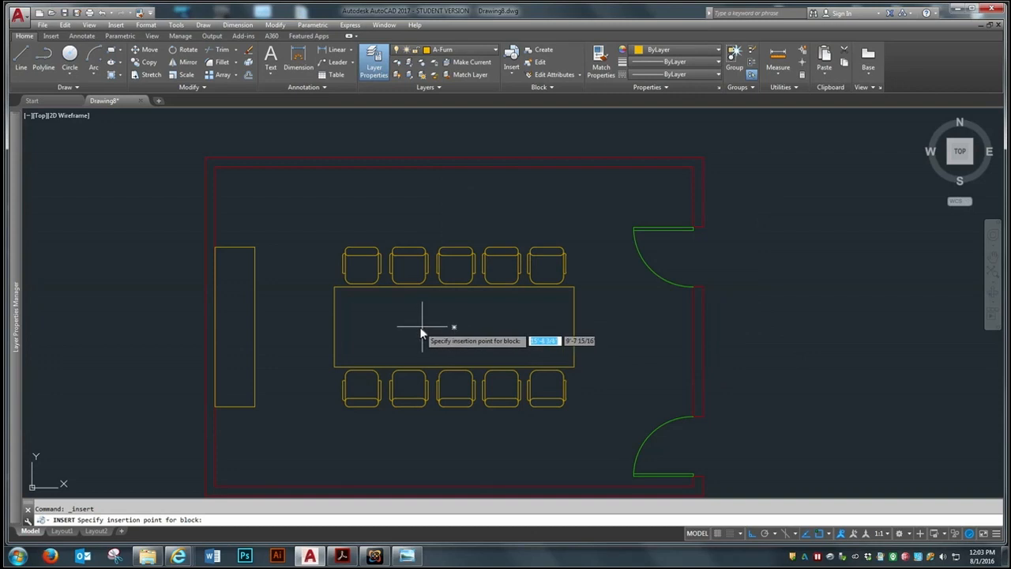
pyautogui.scroll(5, 421, 347)
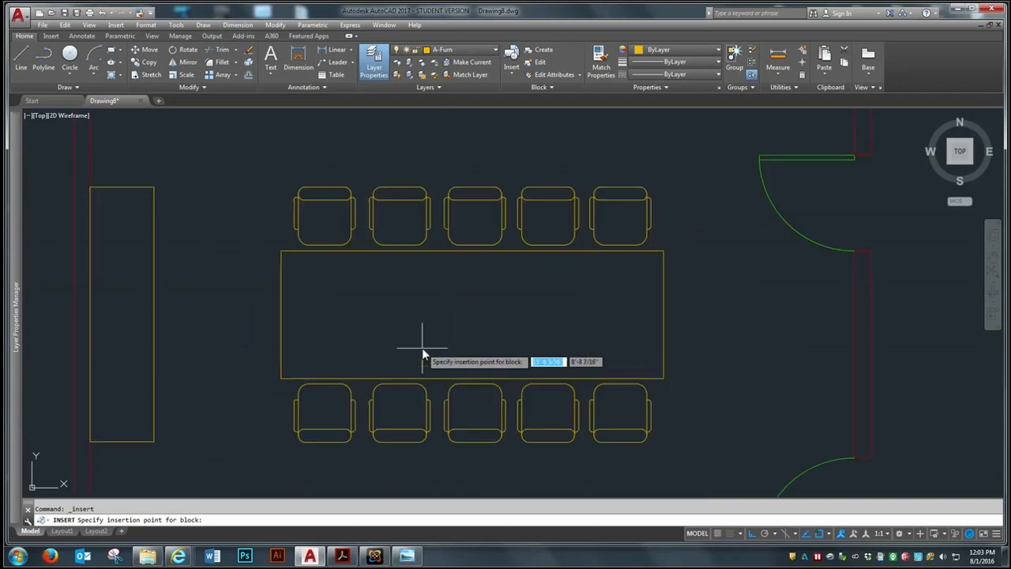
pyautogui.scroll(-2, 451, 350)
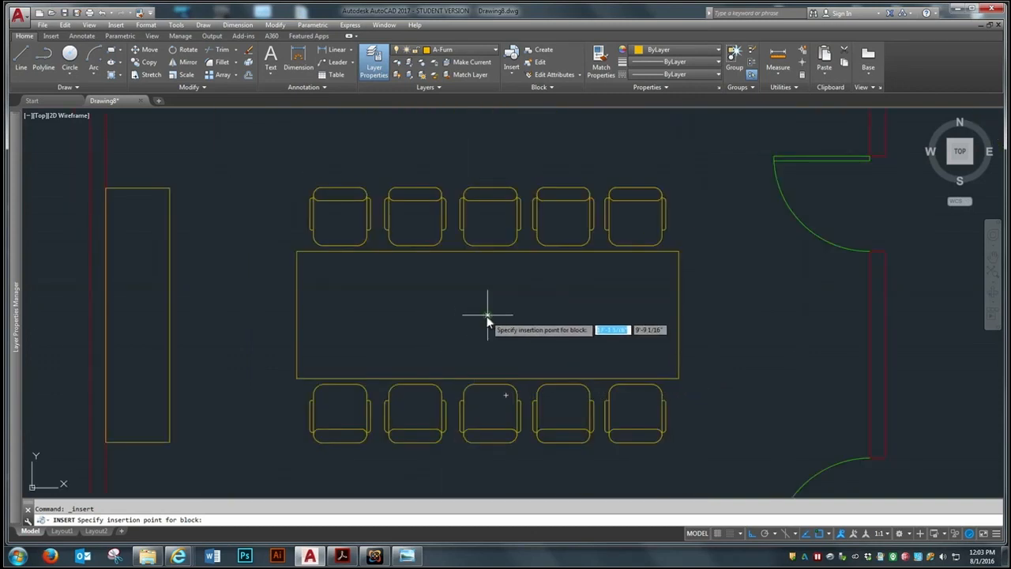
pyautogui.click(487, 315)
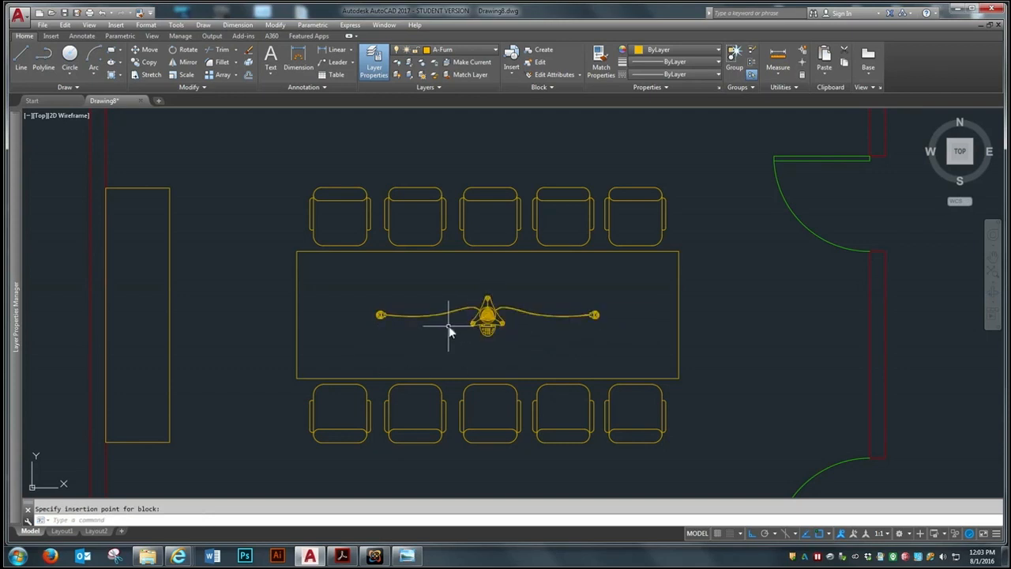
# Examine the inserted conference phone up close and its placement on the table within the whole room
pyautogui.scroll(4, 446, 326)
pyautogui.scroll(2, 589, 282)
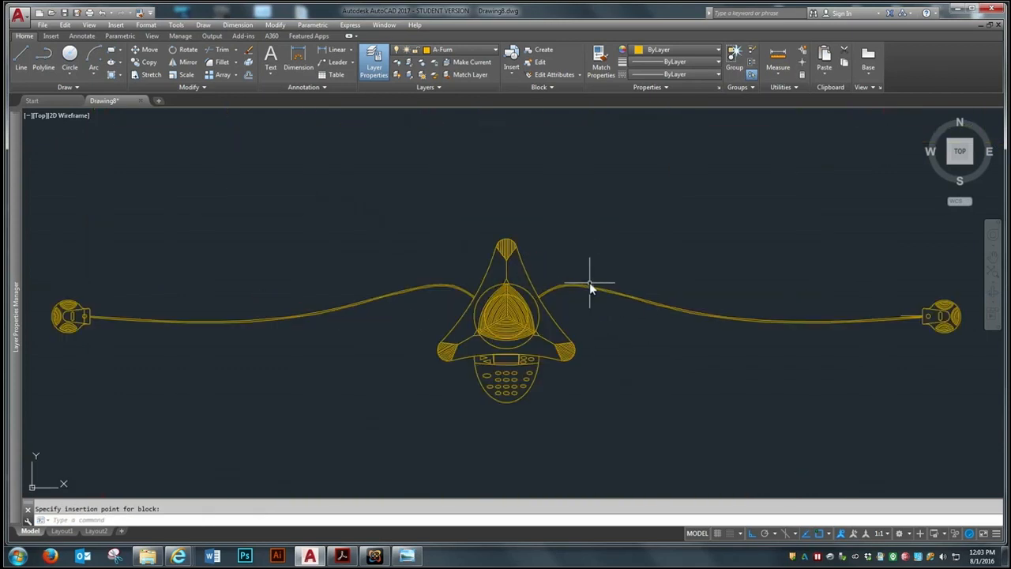
pyautogui.scroll(-4, 248, 282)
pyautogui.scroll(4, 287, 282)
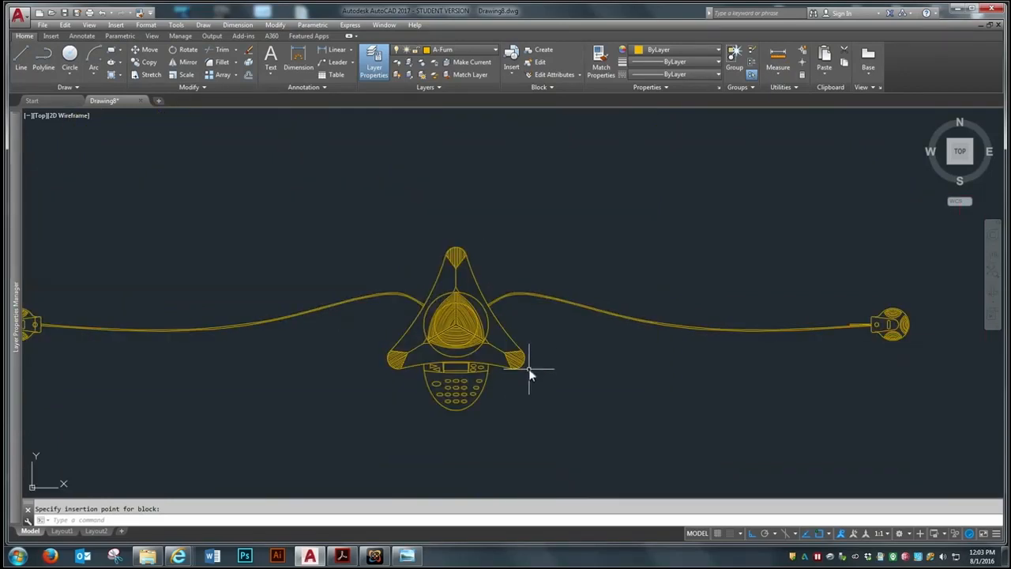
pyautogui.scroll(-3, 587, 293)
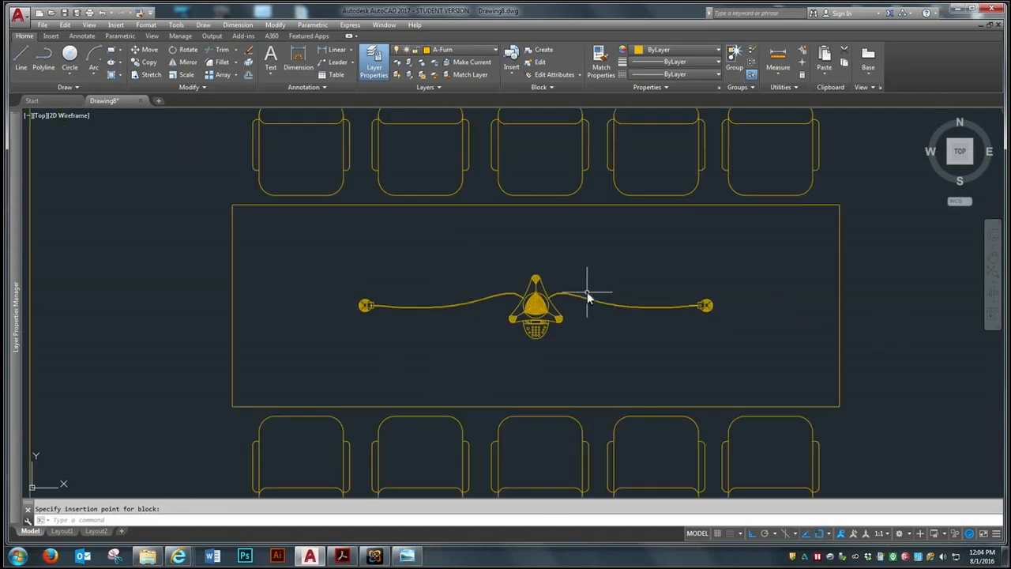
pyautogui.scroll(-2, 585, 300)
pyautogui.scroll(-2, 591, 287)
pyautogui.scroll(2, 564, 305)
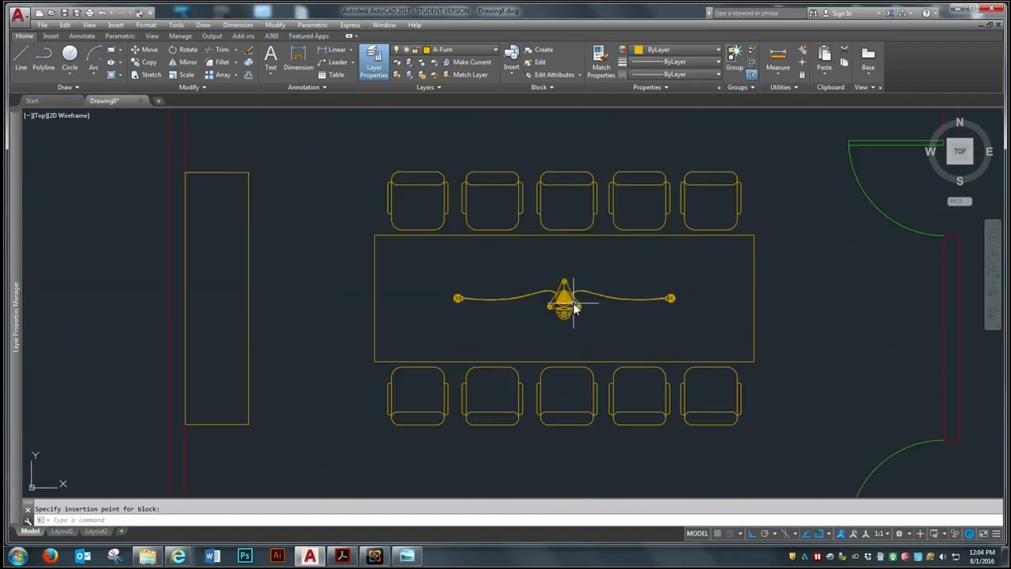
pyautogui.scroll(-2, 476, 262)
pyautogui.scroll(2, 564, 284)
pyautogui.scroll(-2, 553, 300)
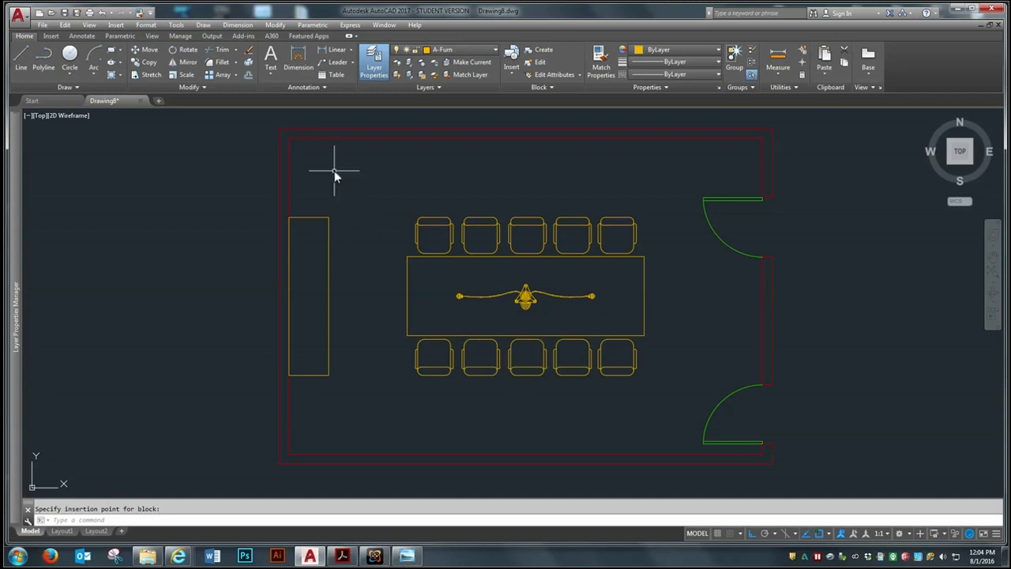
# Make A-Furn-Plnt the current layer
pyautogui.click(469, 52)
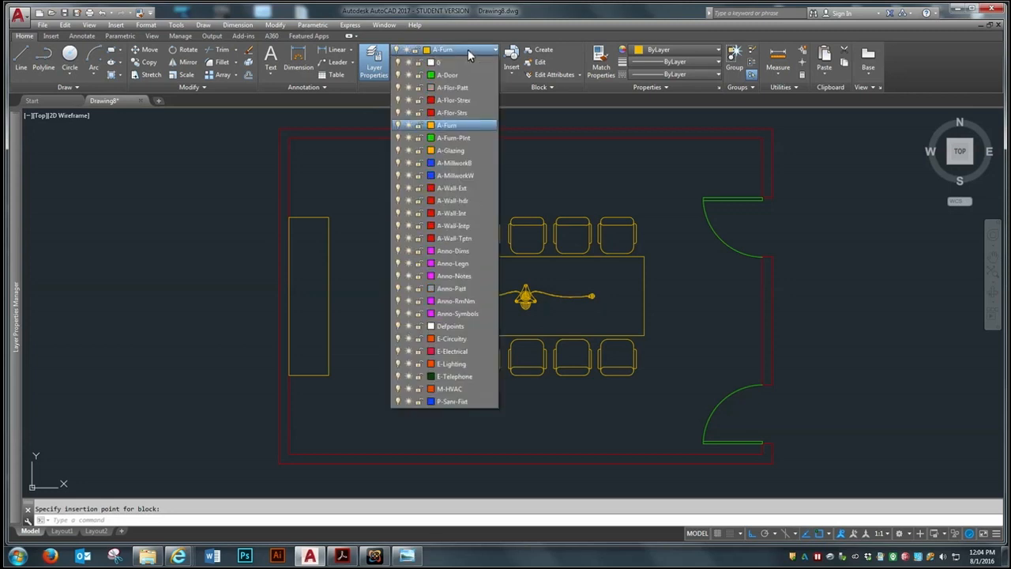
pyautogui.click(464, 139)
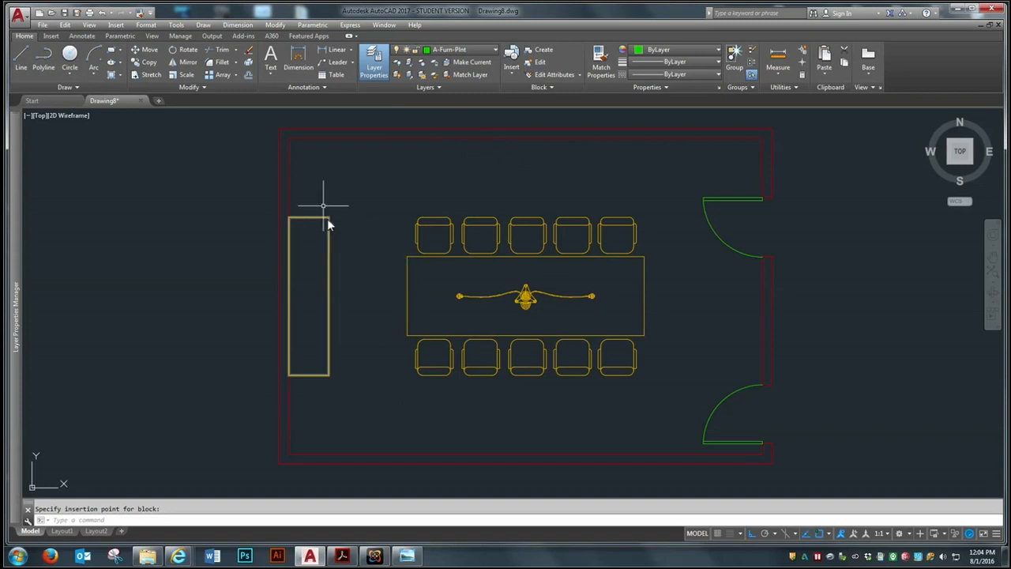
# Try to insert the Plant drawing from the Week 5 folder as an unexploded block at scale 1 and rotation 0
pyautogui.click(50, 36)
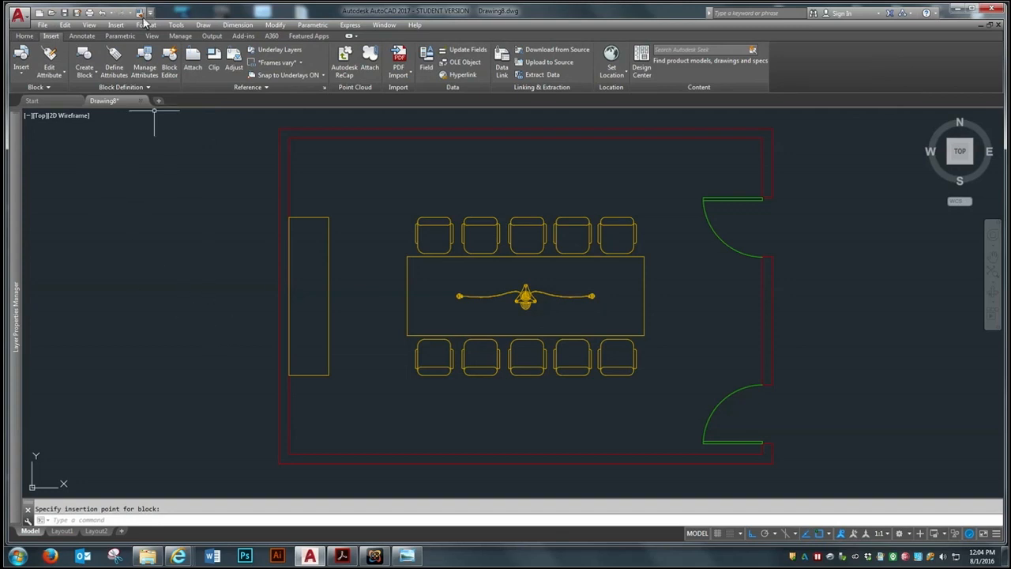
pyautogui.click(115, 25)
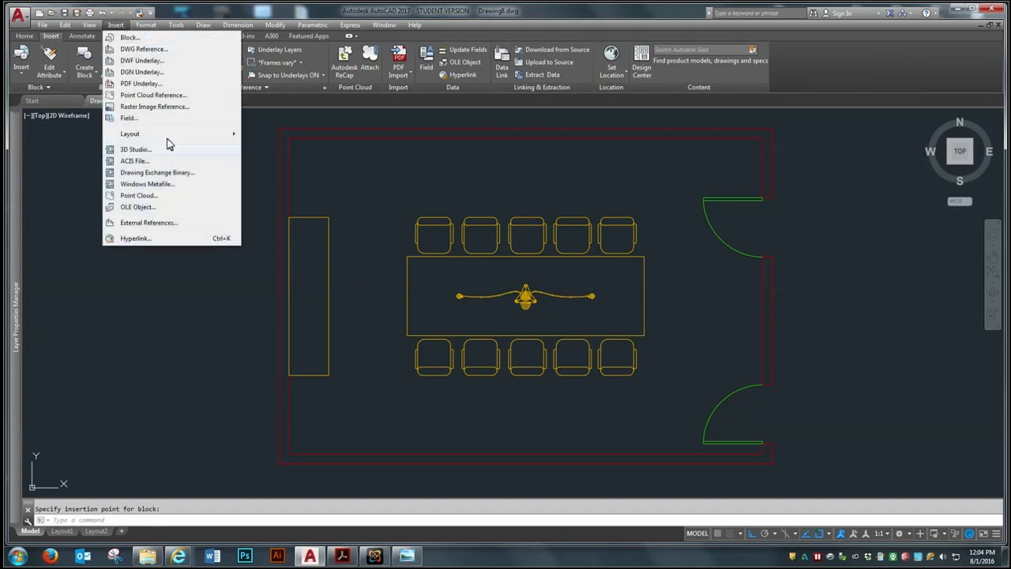
pyautogui.click(131, 37)
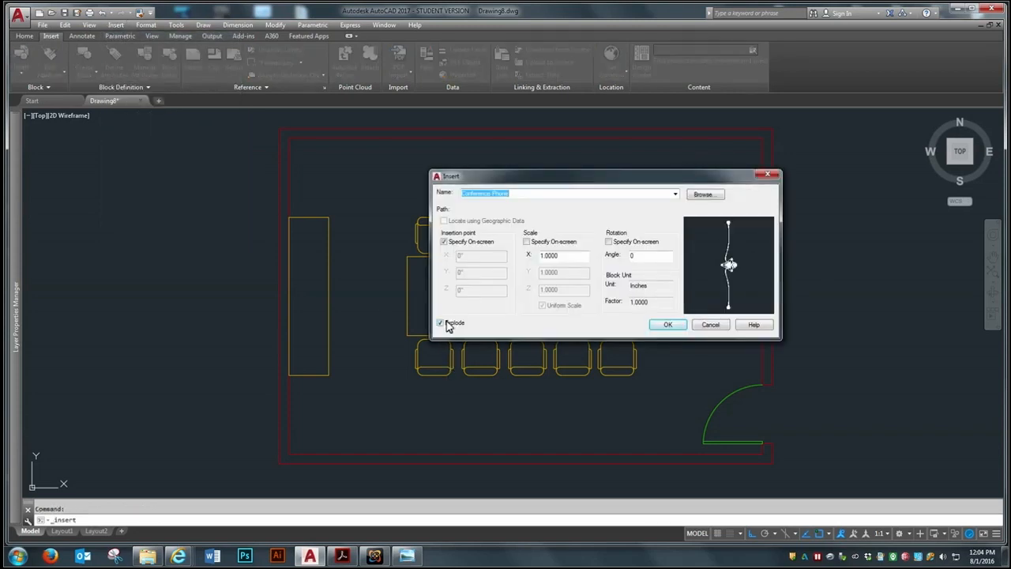
pyautogui.click(442, 322)
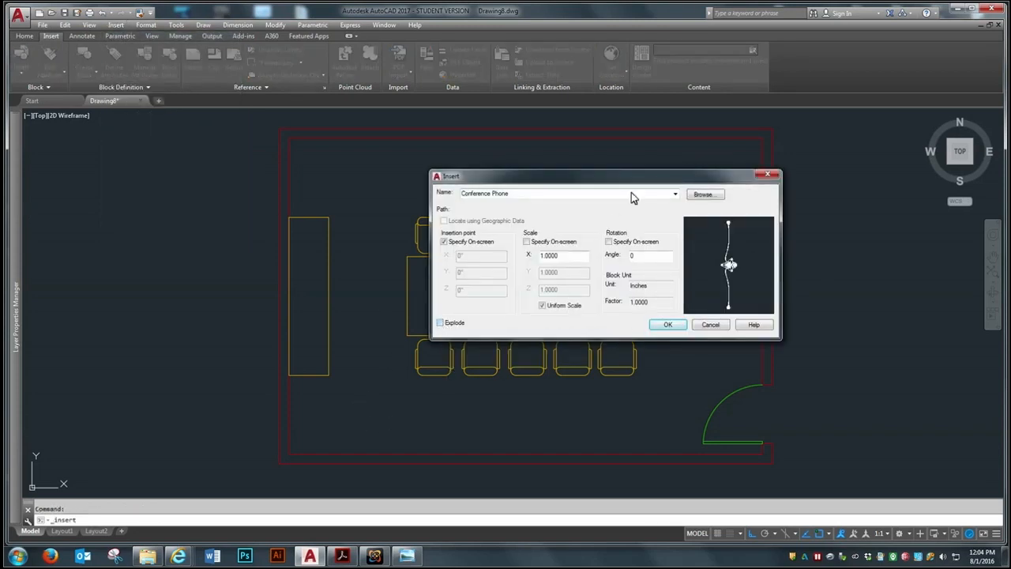
pyautogui.click(674, 194)
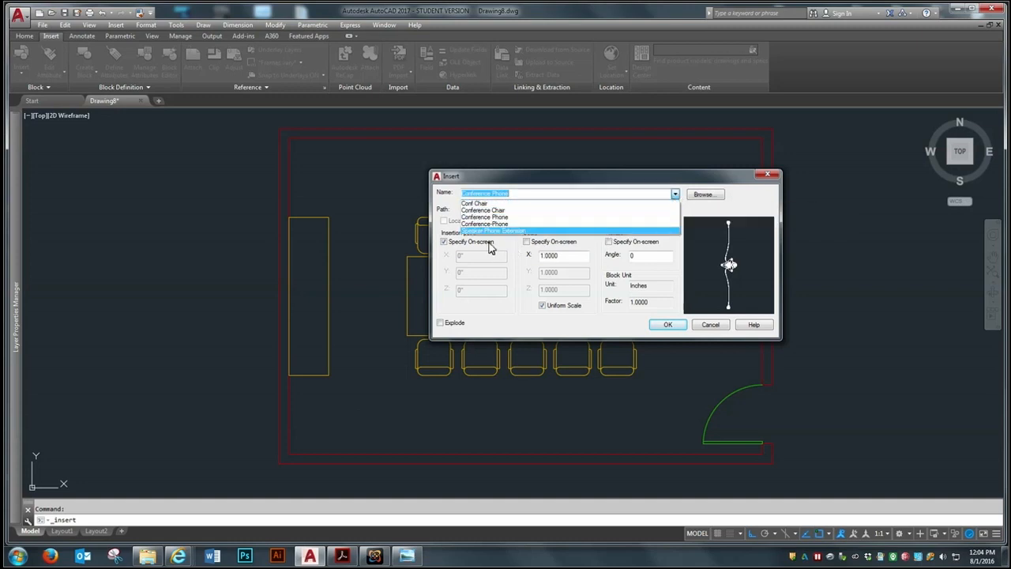
pyautogui.click(698, 196)
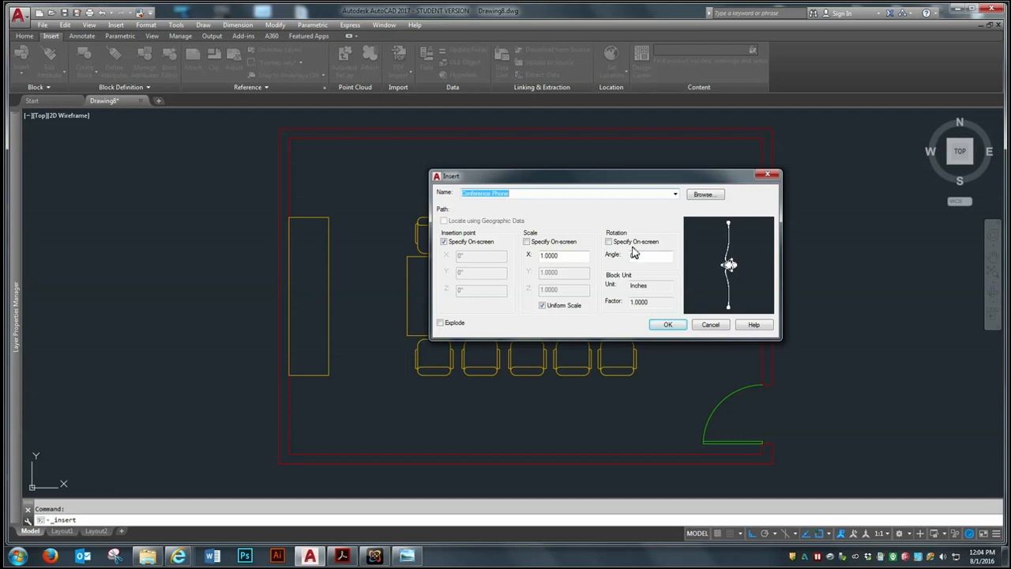
pyautogui.click(703, 195)
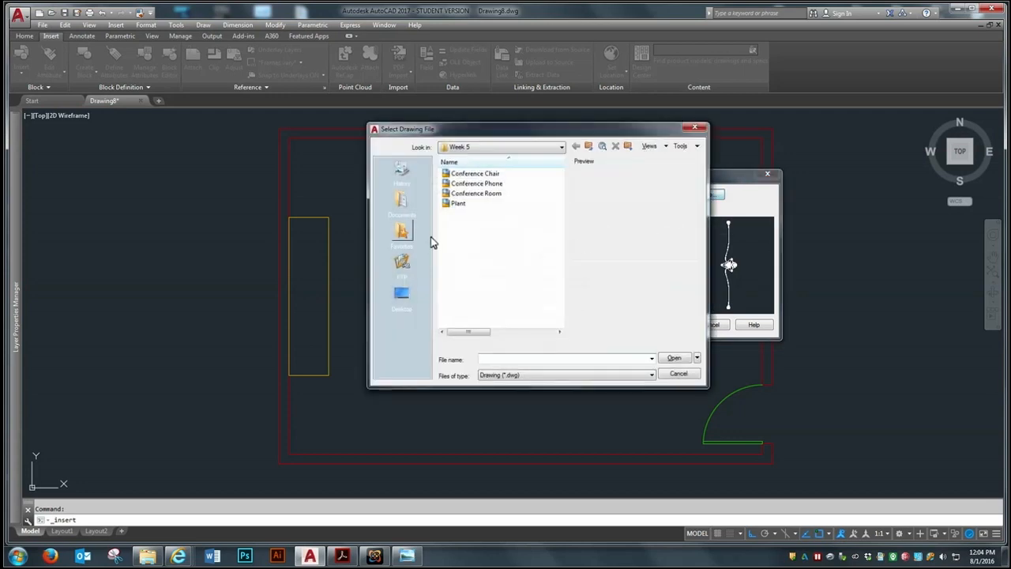
pyautogui.click(455, 205)
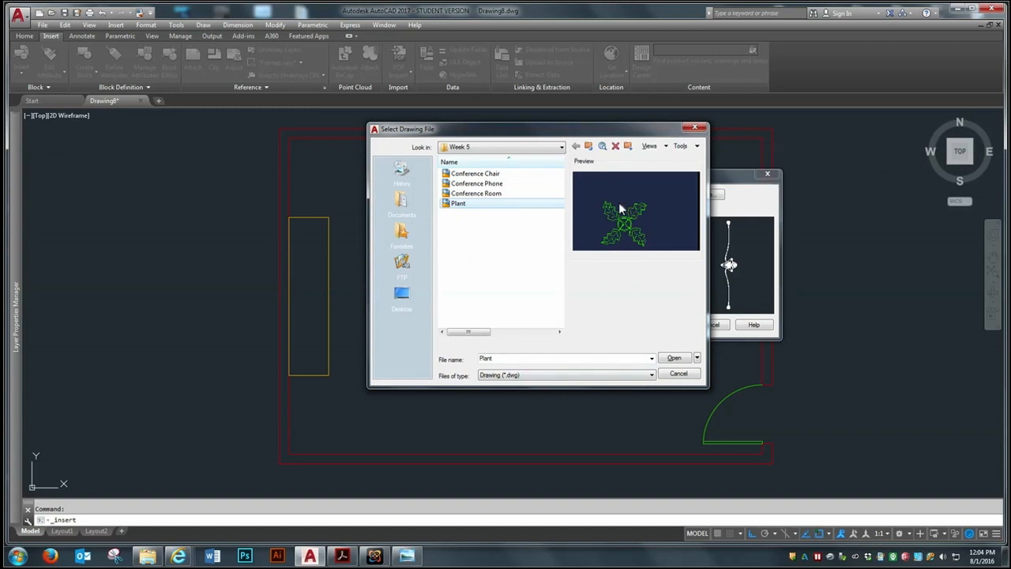
pyautogui.click(673, 359)
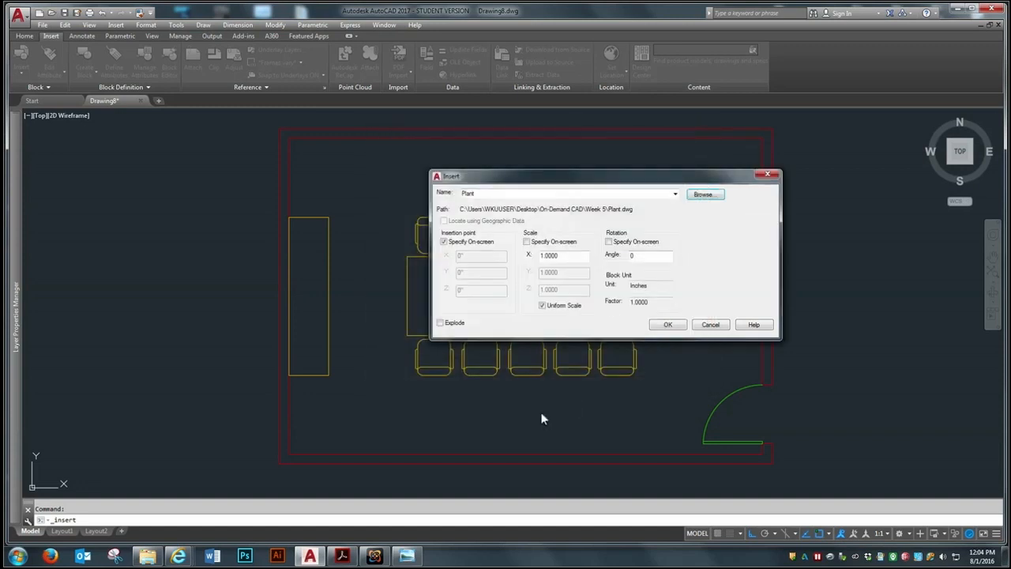
pyautogui.click(668, 325)
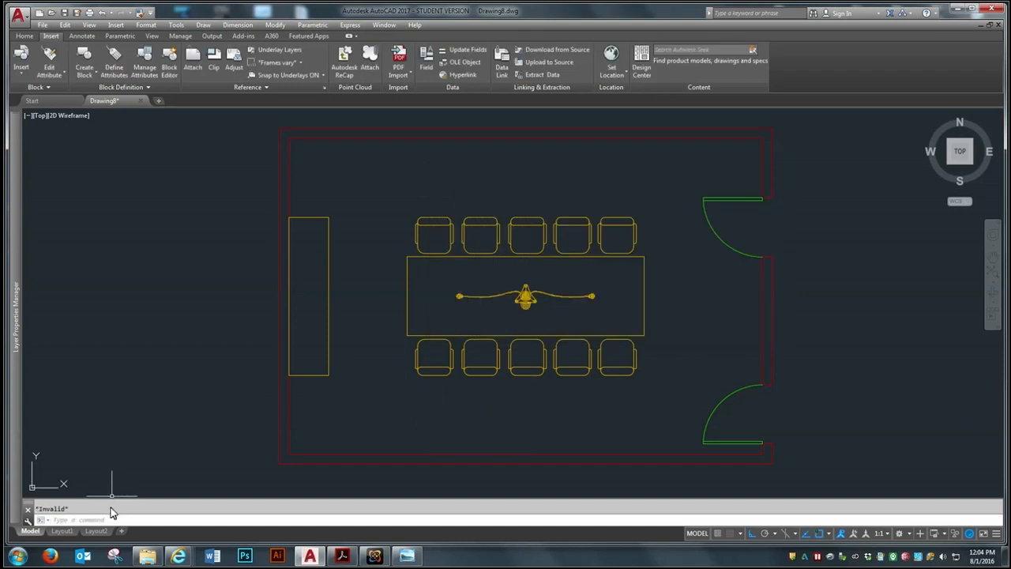
# Insert the Plant drawing from the Week 5 folder, exploded, at scale 1 and rotation 0, in the room's lower-left corner below the credenza
pyautogui.click(116, 25)
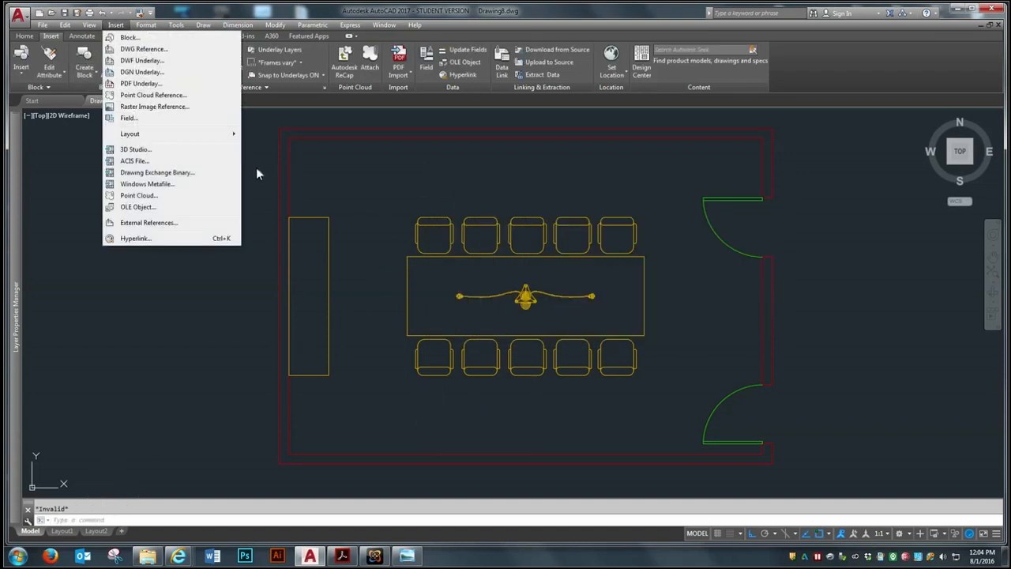
pyautogui.click(128, 37)
pyautogui.click(706, 195)
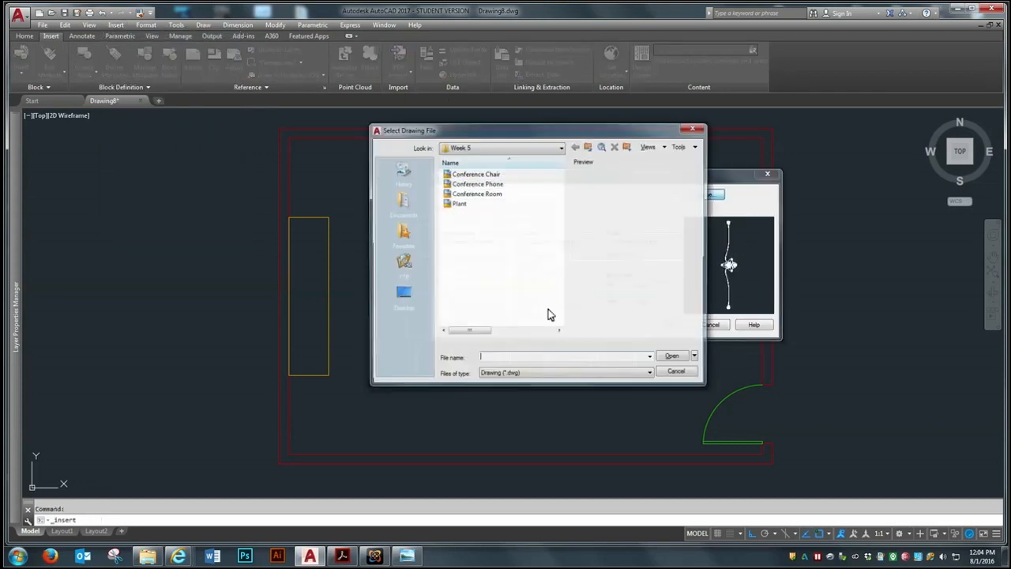
pyautogui.click(457, 203)
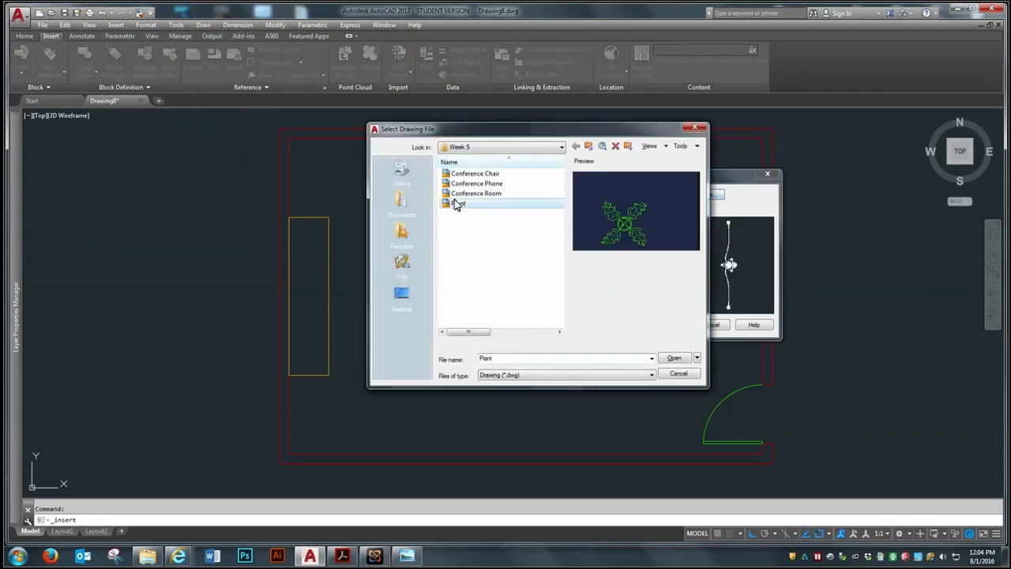
pyautogui.click(673, 357)
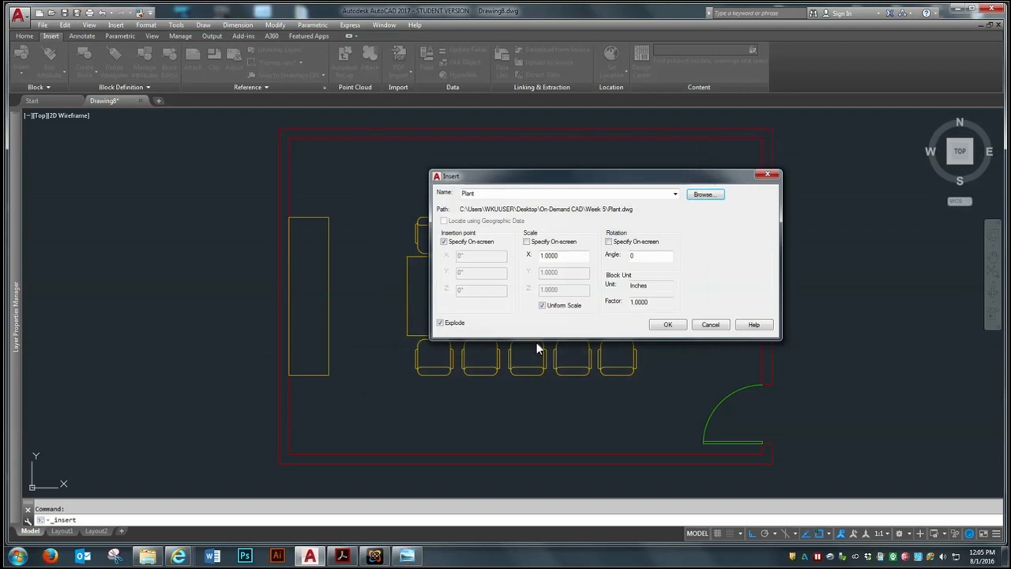
pyautogui.click(668, 325)
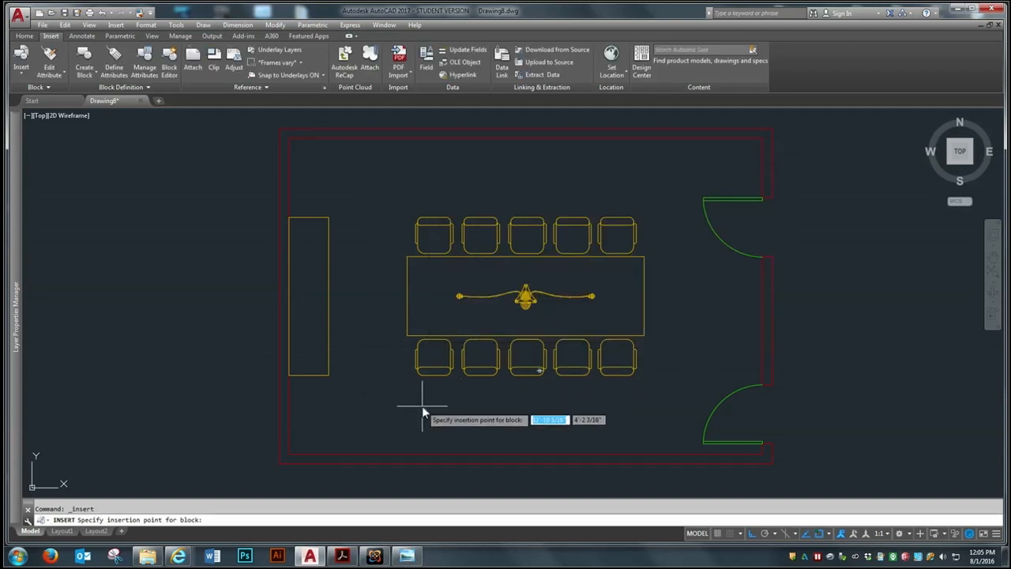
pyautogui.click(311, 424)
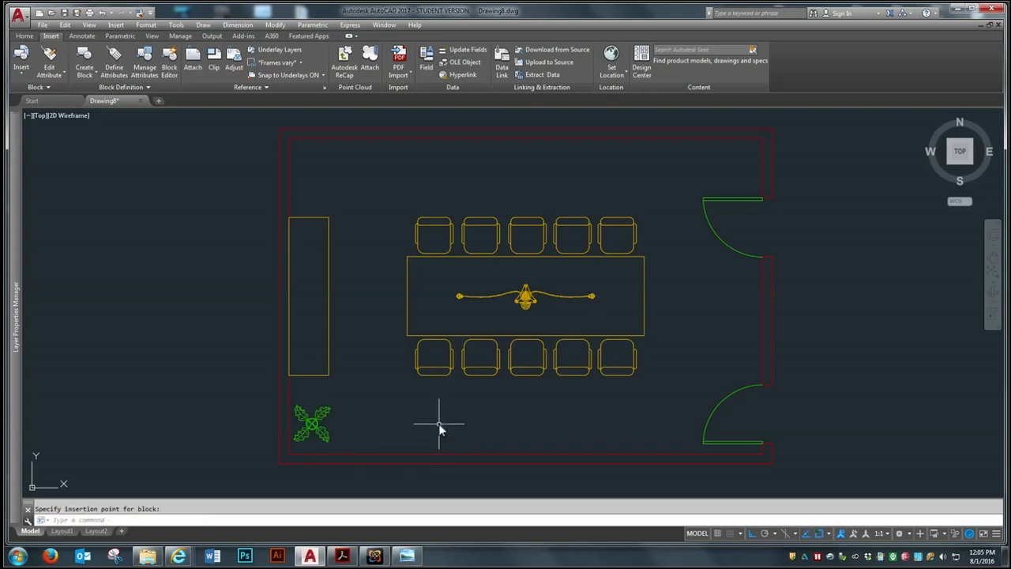
# Copy the plant from its center straight up about 13'-2" into the room's upper-left corner above the credenza
pyautogui.click(24, 36)
pyautogui.click(149, 62)
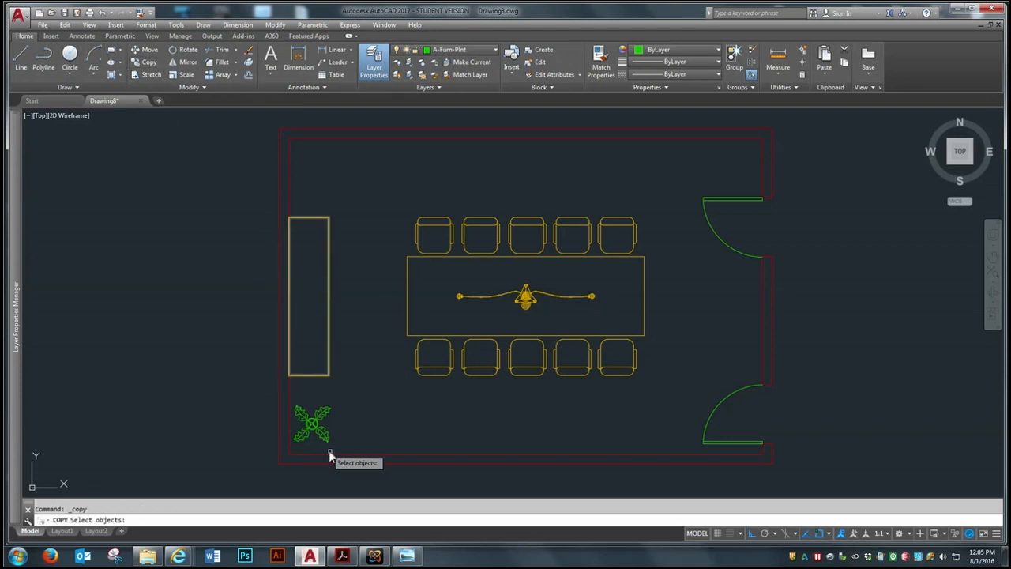
pyautogui.click(315, 425)
pyautogui.press('Return')
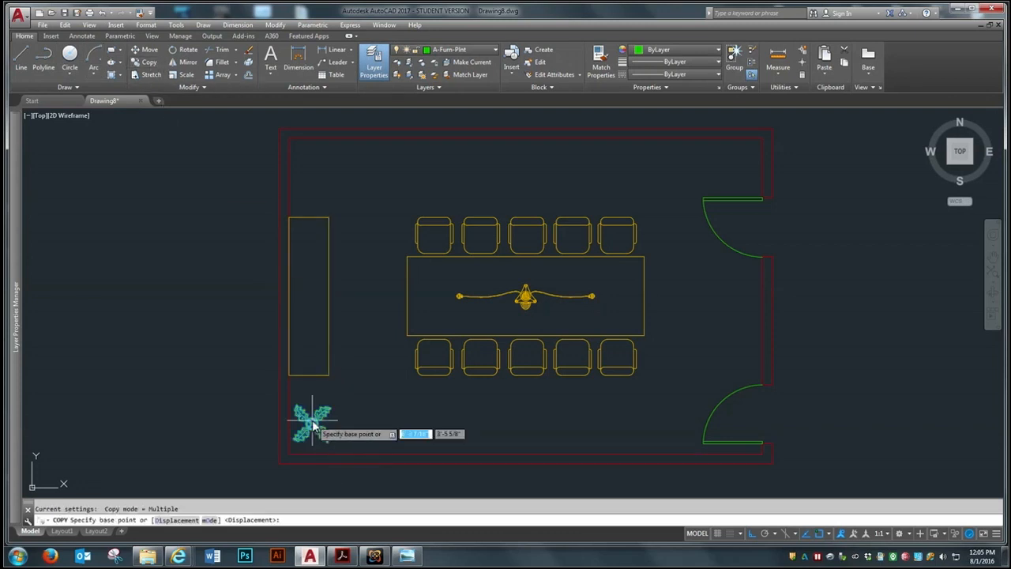
pyautogui.click(313, 425)
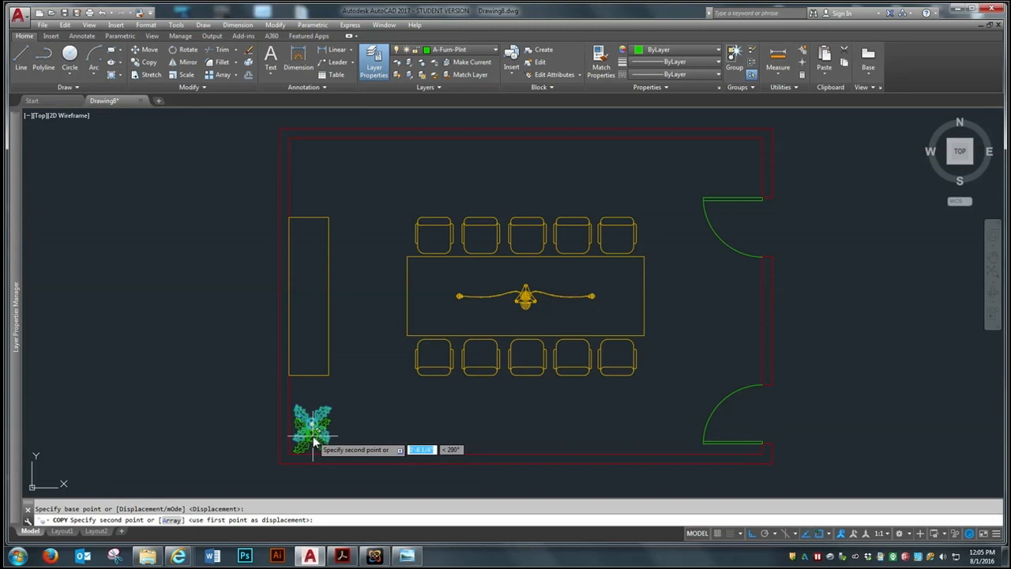
pyautogui.click(319, 170)
pyautogui.press('Return')
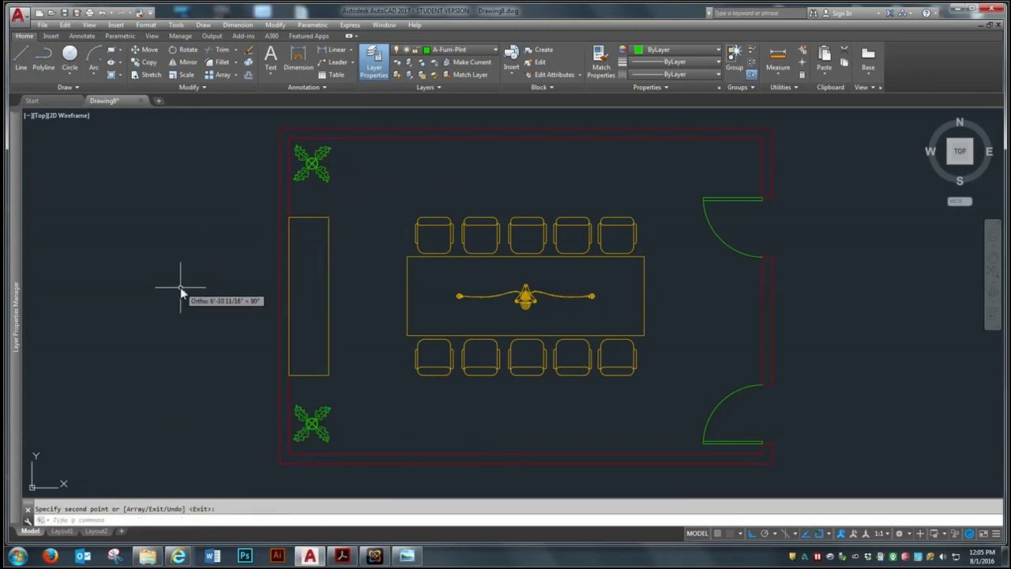
# Reposition the view to show the whole conference room with open drawing space beyond its door wall
pyautogui.scroll(-2, 407, 365)
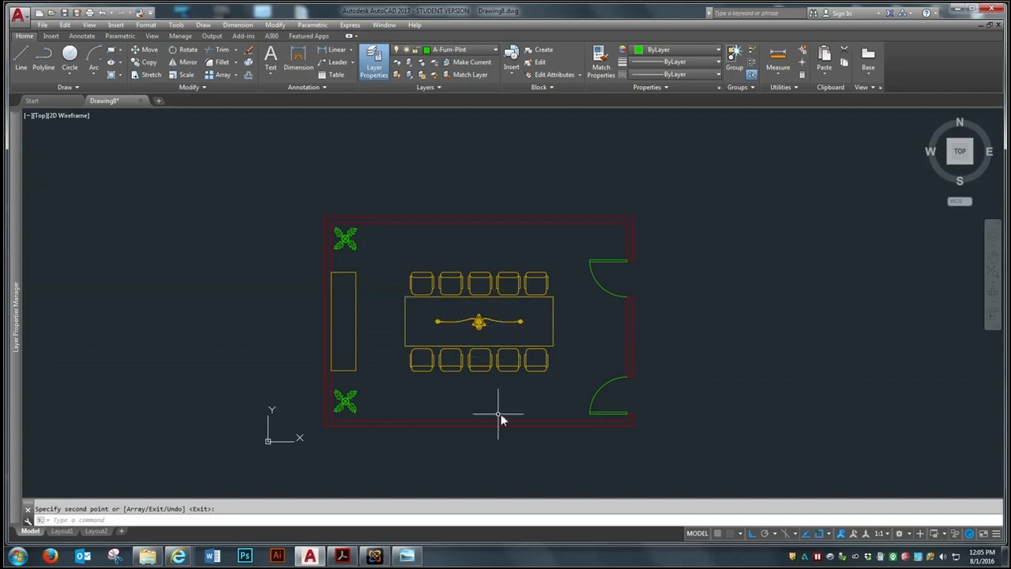
pyautogui.scroll(-2, 308, 342)
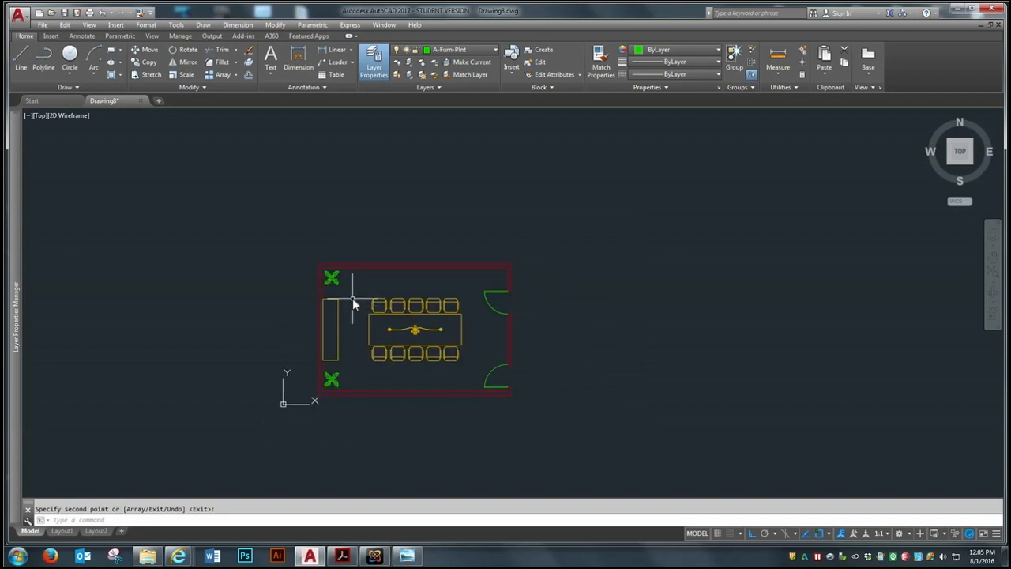
pyautogui.write('p')
pyautogui.press('Return')
pyautogui.moveTo(460, 347); pyautogui.dragTo(307, 342)
pyautogui.rightClick(308, 342)
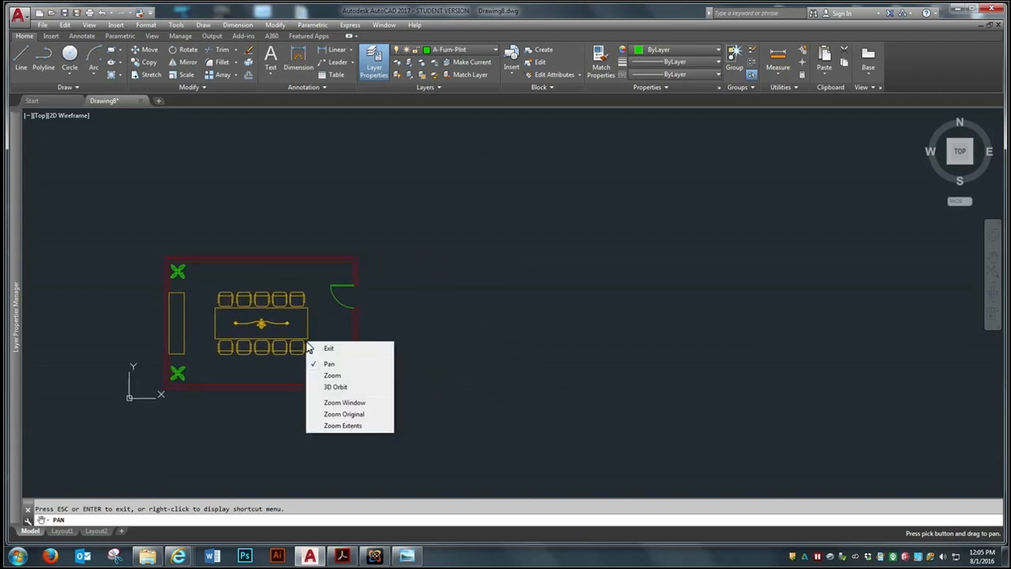
pyautogui.click(343, 349)
pyautogui.scroll(2, 294, 336)
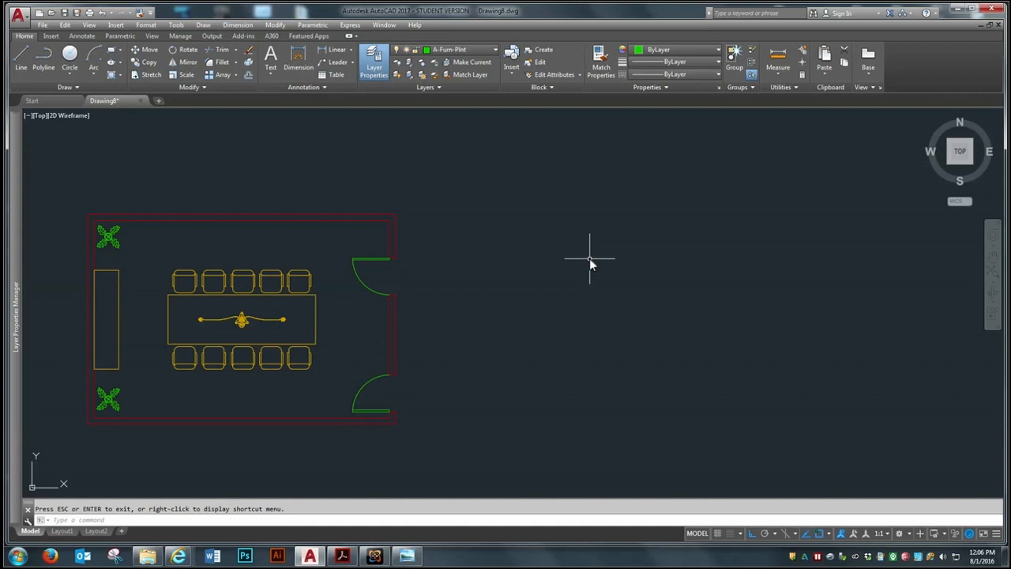
# Copy the chair nearest the doors in the upper row into the open space outside the room's door wall
pyautogui.scroll(2, 431, 283)
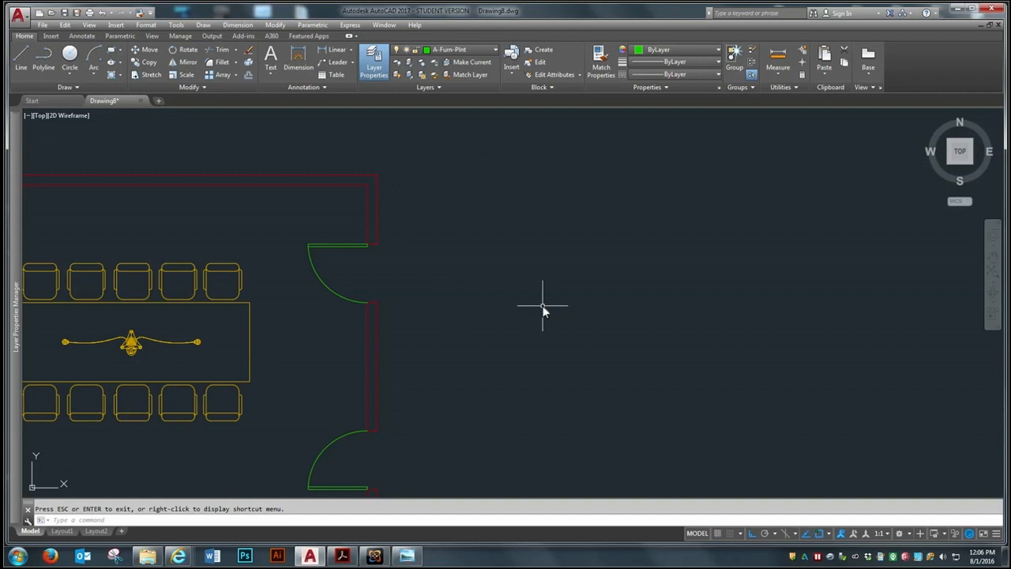
pyautogui.scroll(-2, 359, 266)
pyautogui.scroll(3, 534, 304)
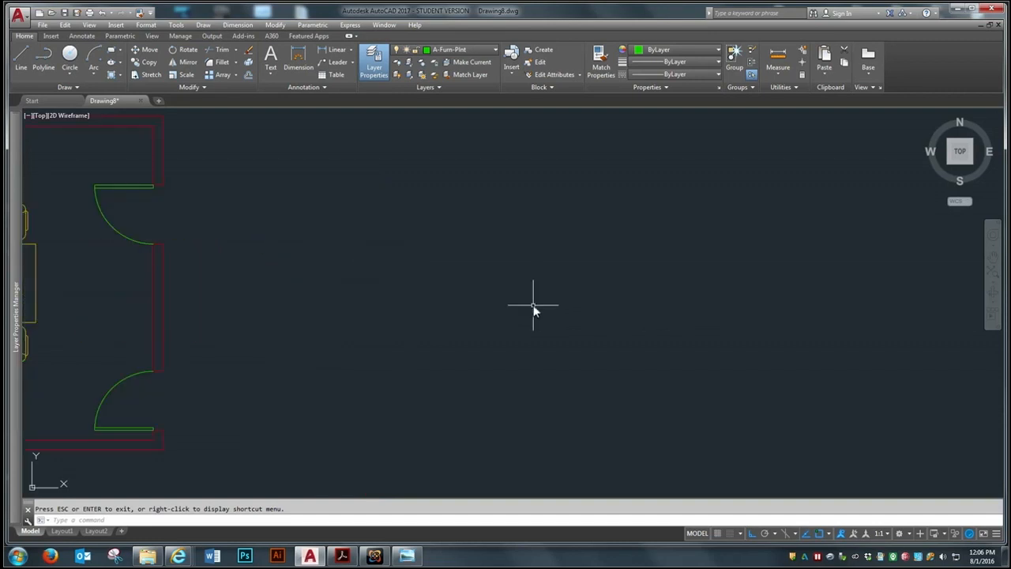
pyautogui.scroll(-2, 450, 310)
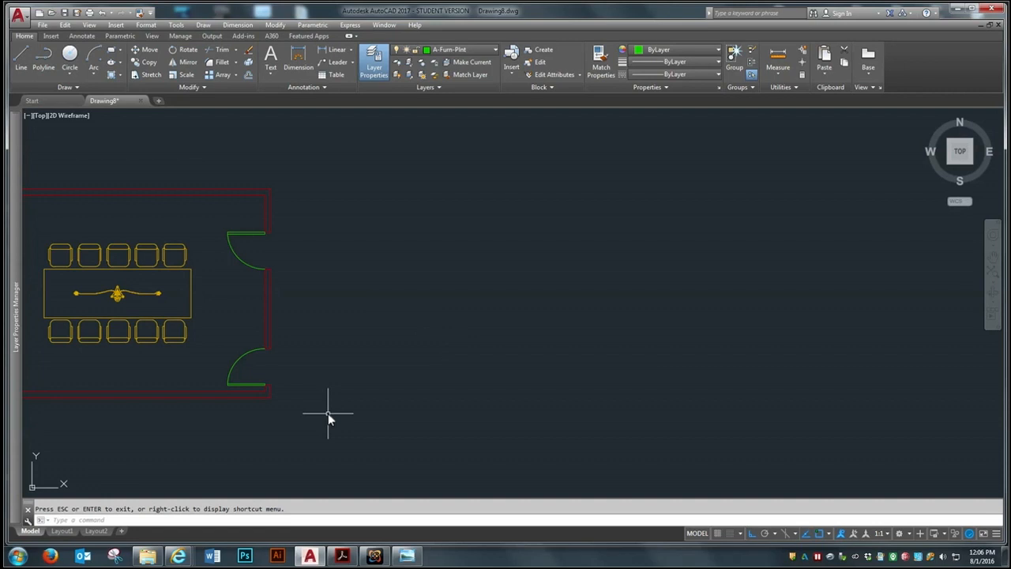
pyautogui.click(150, 61)
pyautogui.click(176, 255)
pyautogui.press('Return')
pyautogui.click(175, 266)
pyautogui.click(504, 276)
pyautogui.press('Return')
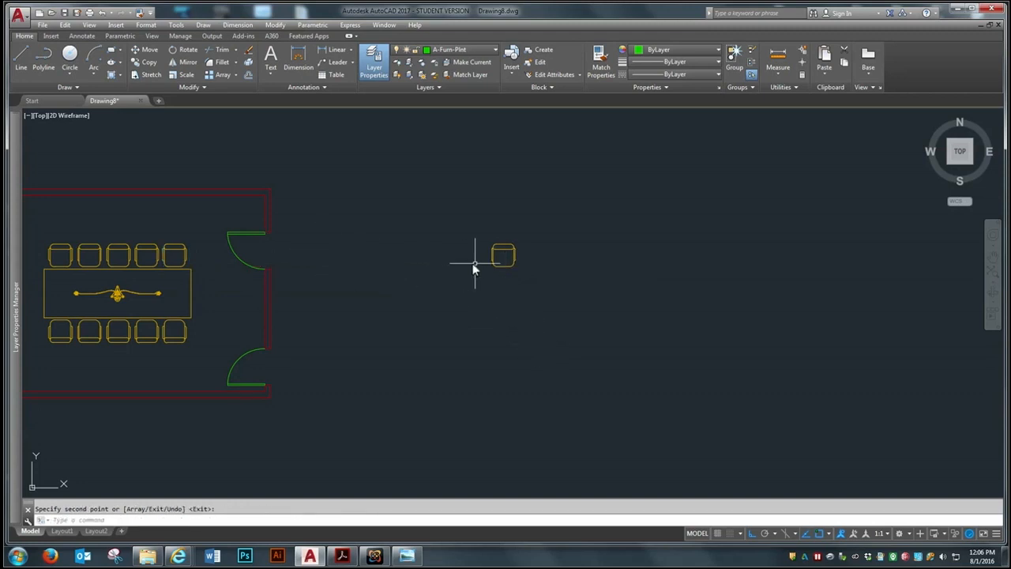
# Rotate the copied chair 90 degrees about the midpoint of its backrest line
pyautogui.scroll(2, 486, 263)
pyautogui.scroll(-2, 515, 265)
pyautogui.scroll(2, 516, 264)
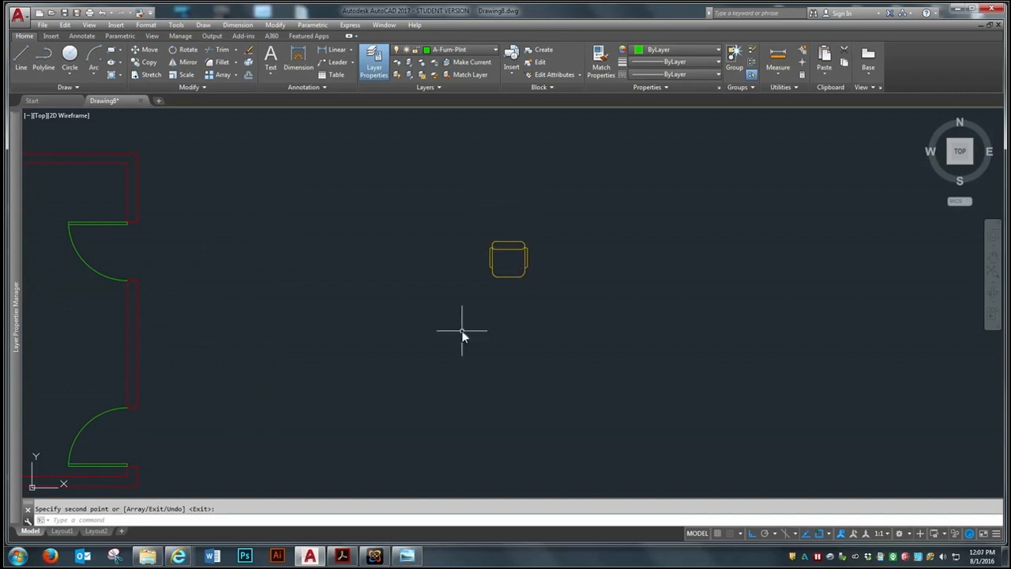
pyautogui.scroll(-2, 506, 309)
pyautogui.scroll(2, 465, 293)
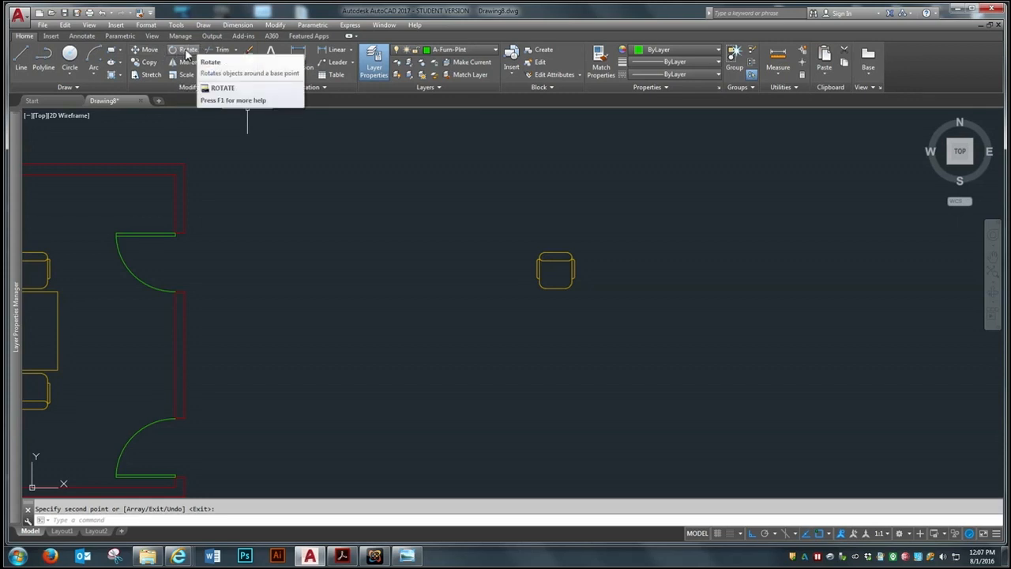
pyautogui.click(187, 51)
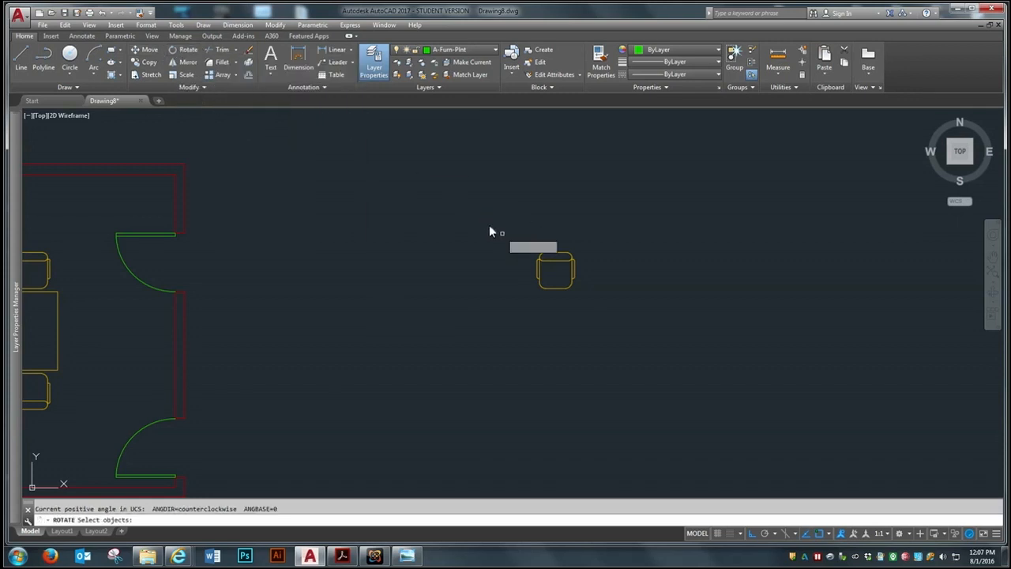
pyautogui.click(556, 259)
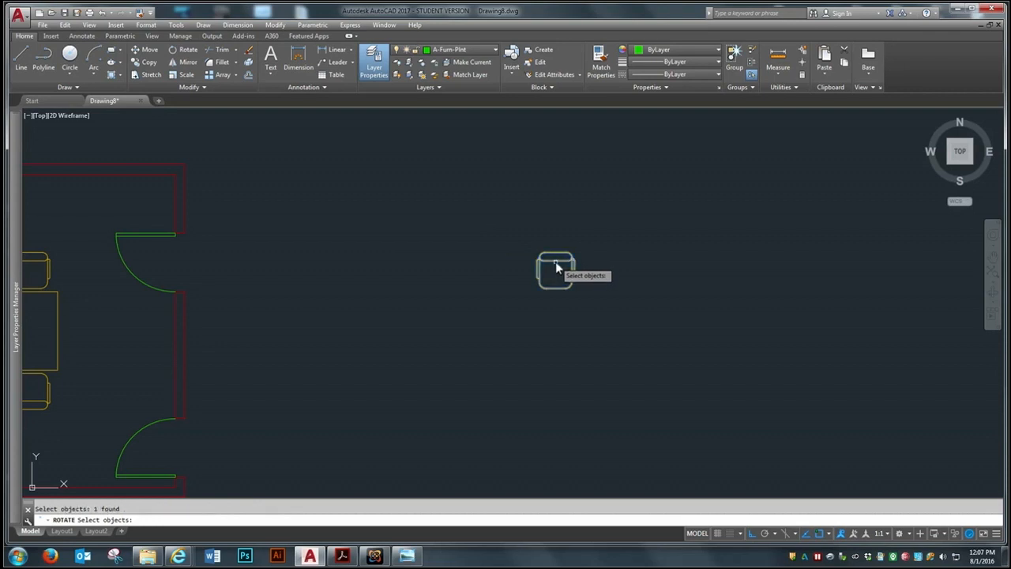
pyautogui.press('Return')
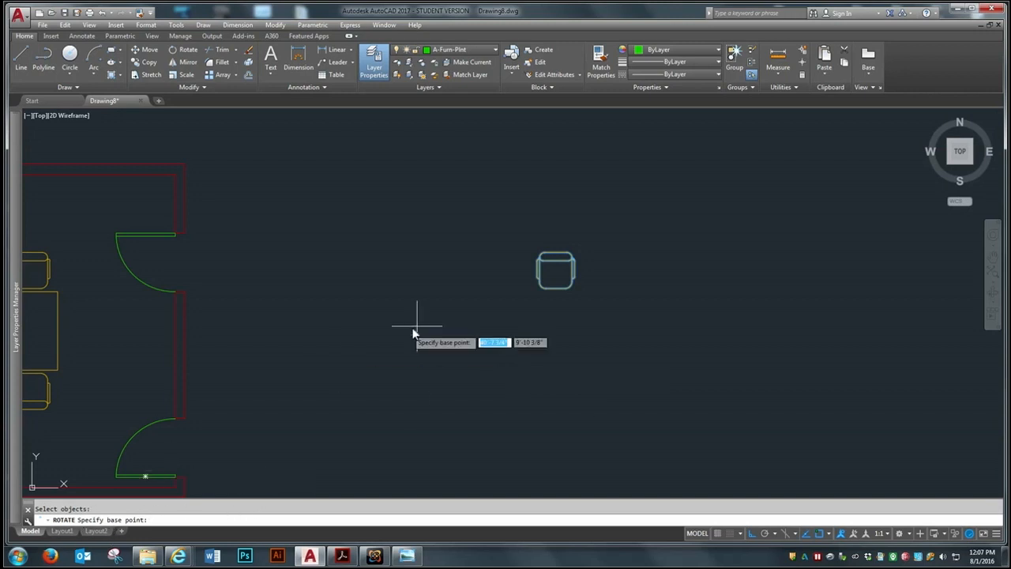
pyautogui.click(556, 267)
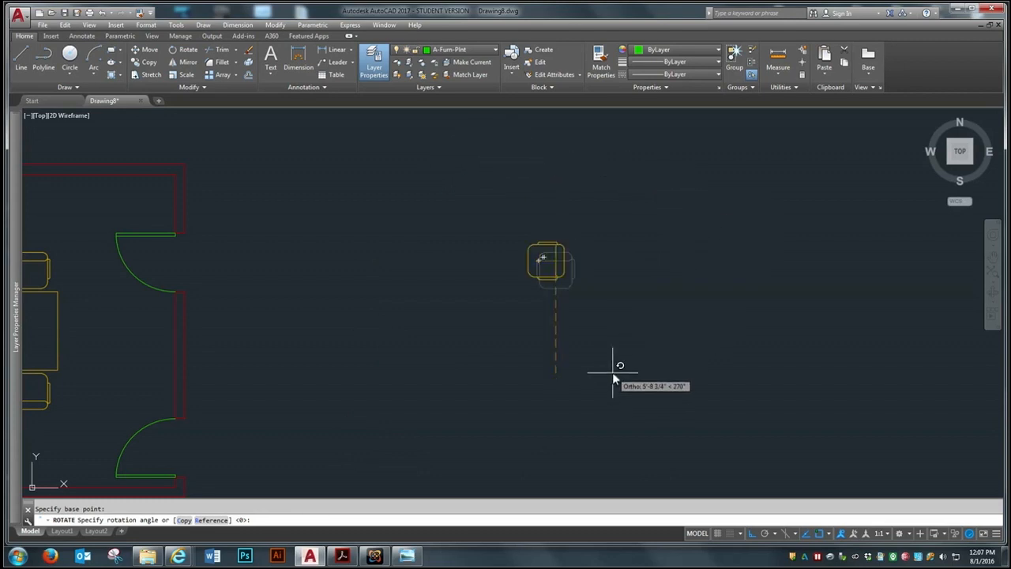
pyautogui.write('90')
pyautogui.press('Return')
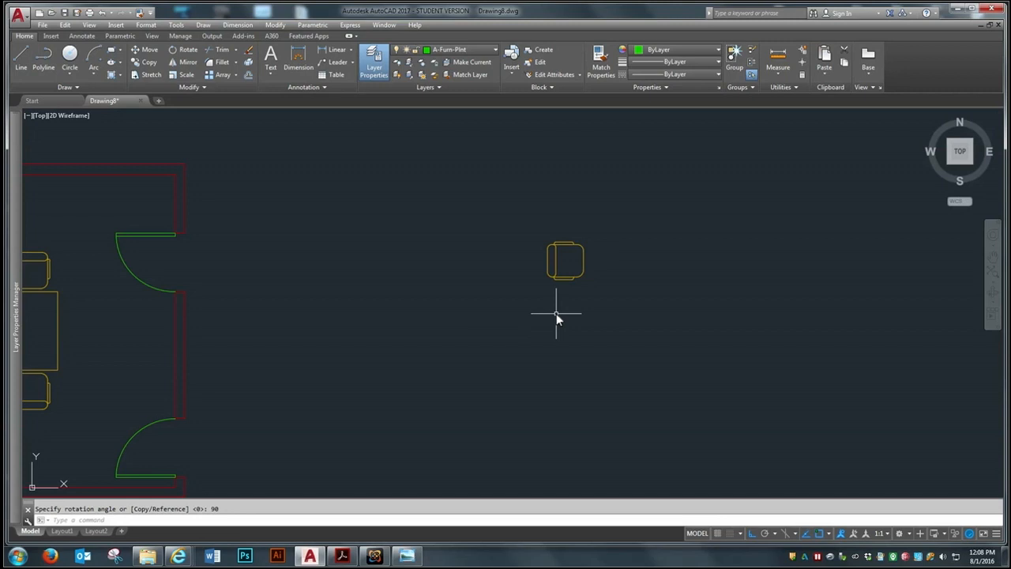
# Rotate the copied chair by a further 45 degrees about the midpoint of its backrest line
pyautogui.press('space')
pyautogui.click(555, 261)
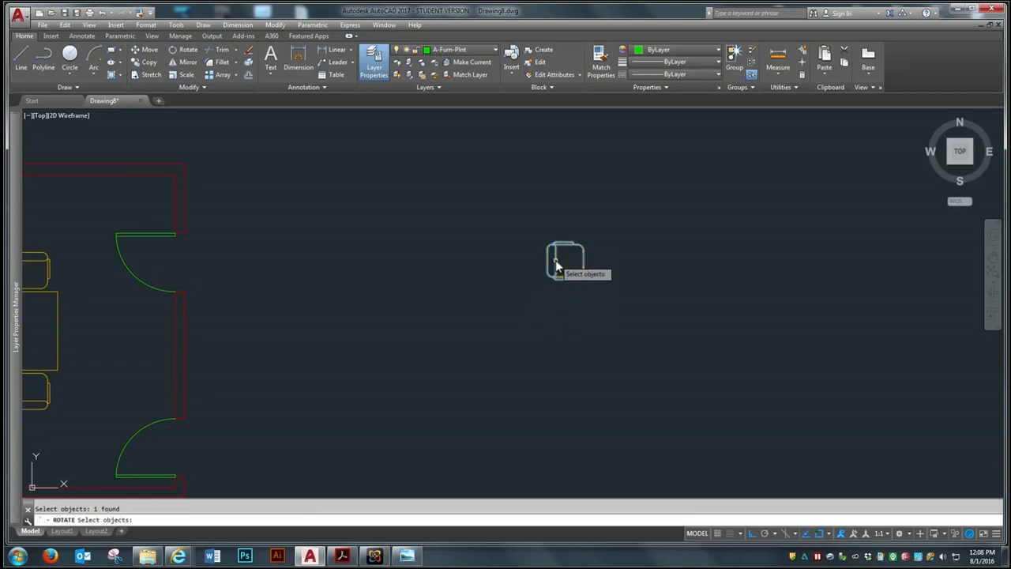
pyautogui.press('Return')
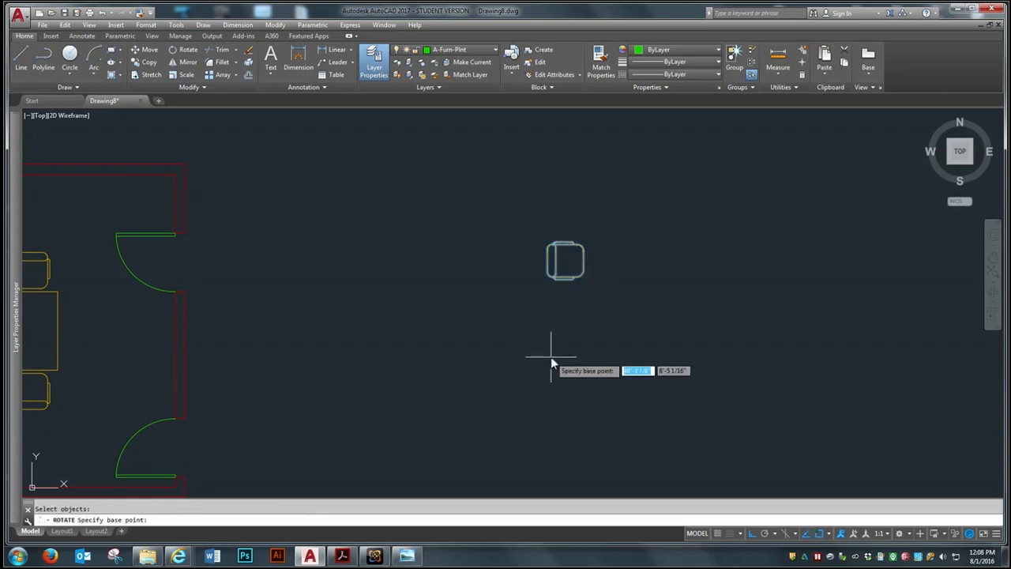
pyautogui.click(556, 261)
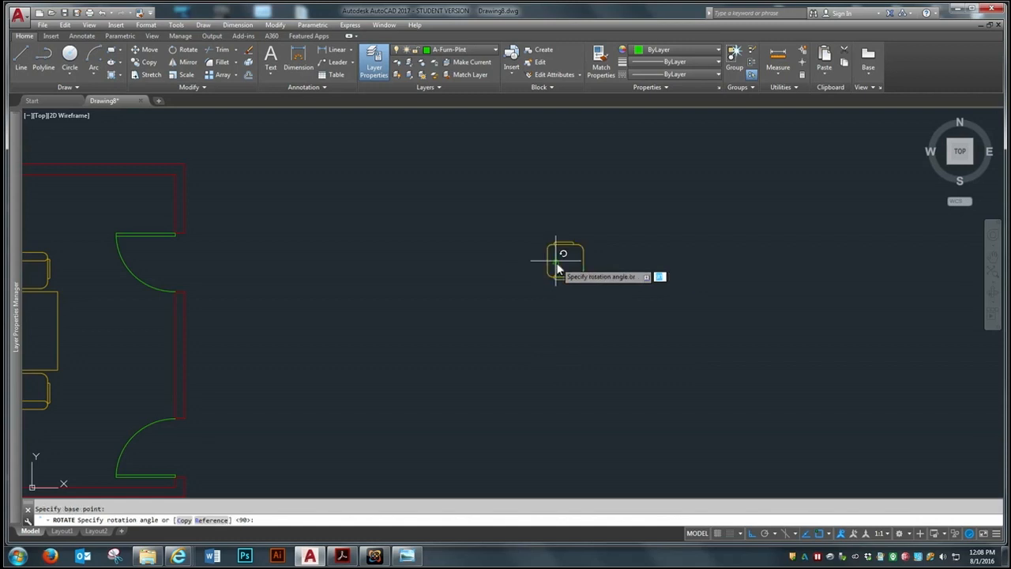
pyautogui.write('45')
pyautogui.press('Return')
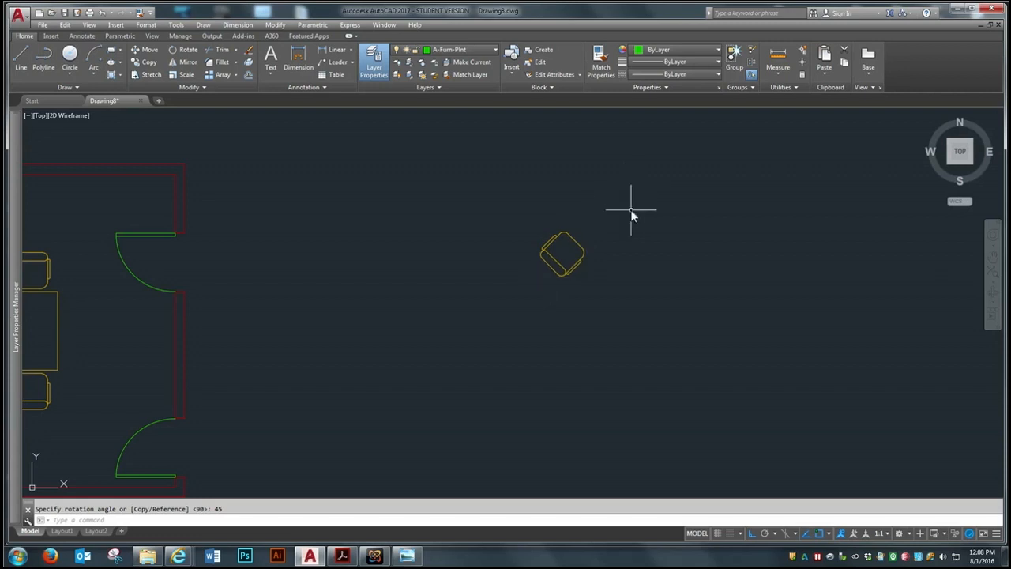
# Turn Ortho off and rotate the copied chair by a small freely picked angle about a point on the chair
pyautogui.scroll(-1, 666, 245)
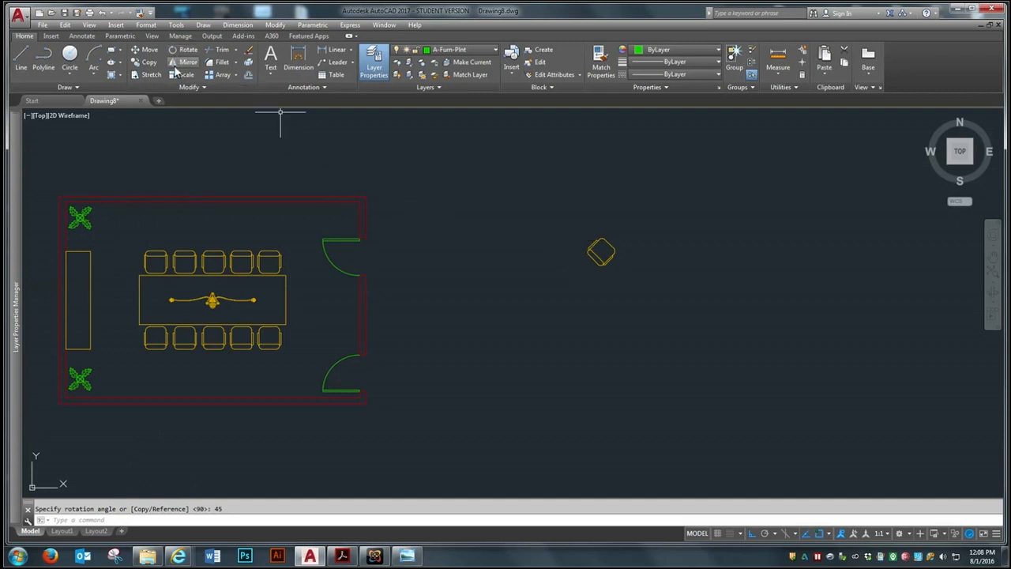
pyautogui.click(602, 255)
pyautogui.press('Return')
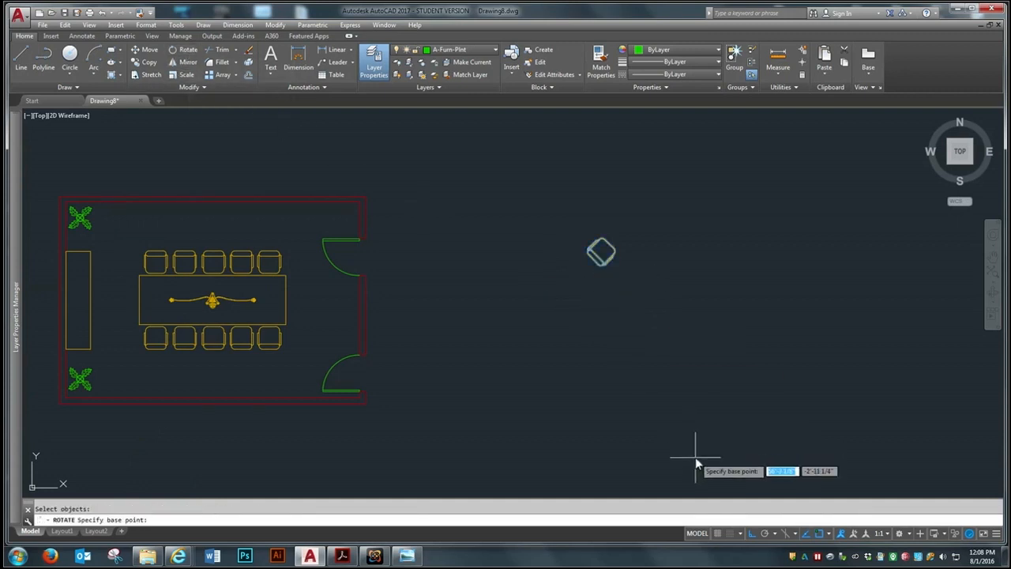
pyautogui.click(752, 535)
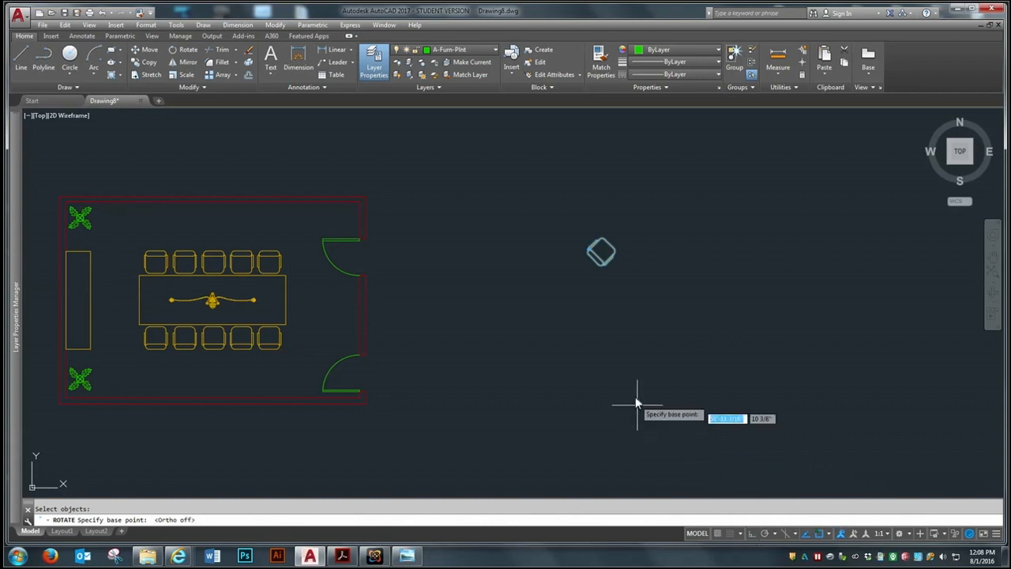
pyautogui.click(601, 256)
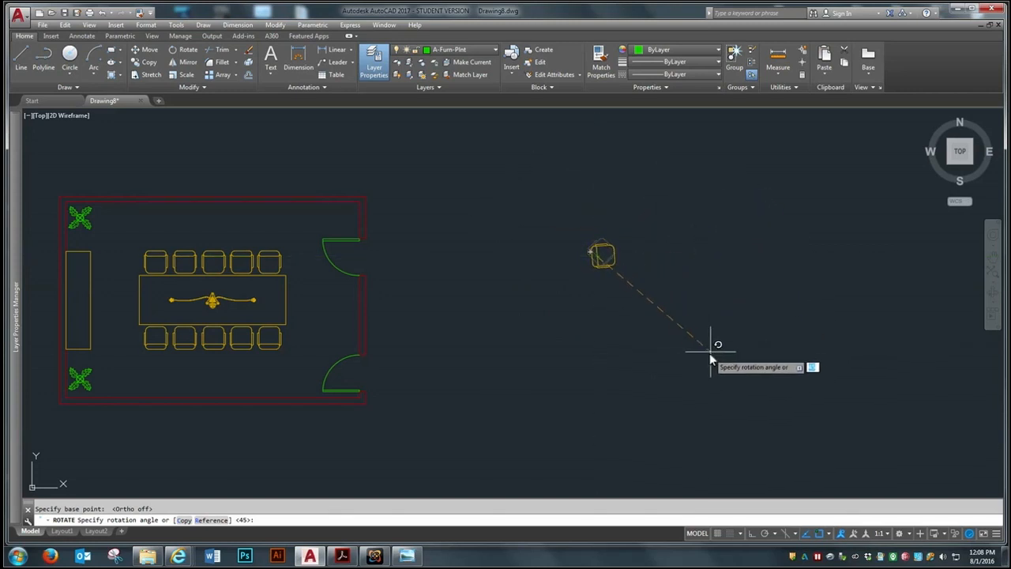
pyautogui.click(741, 270)
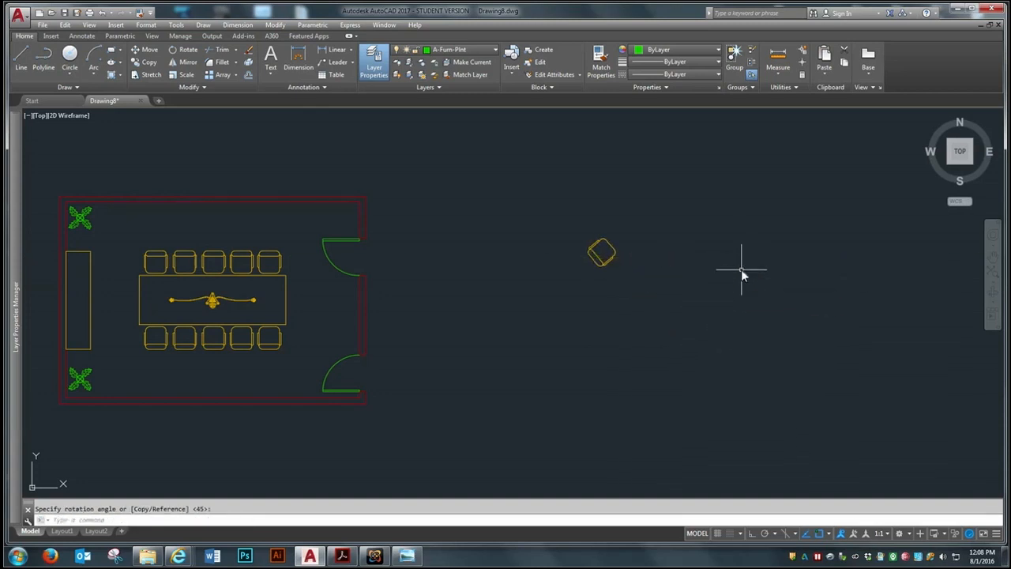
# Erase the rotated chair outside the room
pyautogui.click(248, 50)
pyautogui.click(641, 221)
pyautogui.click(567, 287)
pyautogui.press('Return')
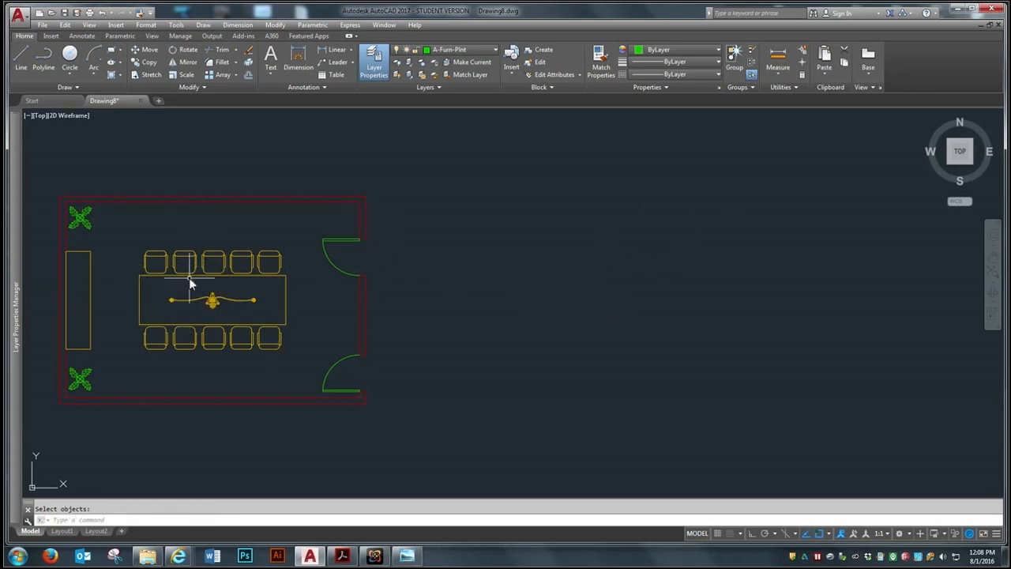
# Copy the unrotated chair nearest the doors in the upper row into the empty area outside the door wall
pyautogui.click(148, 61)
pyautogui.click(268, 261)
pyautogui.press('Return')
pyautogui.click(269, 262)
pyautogui.press('Return')
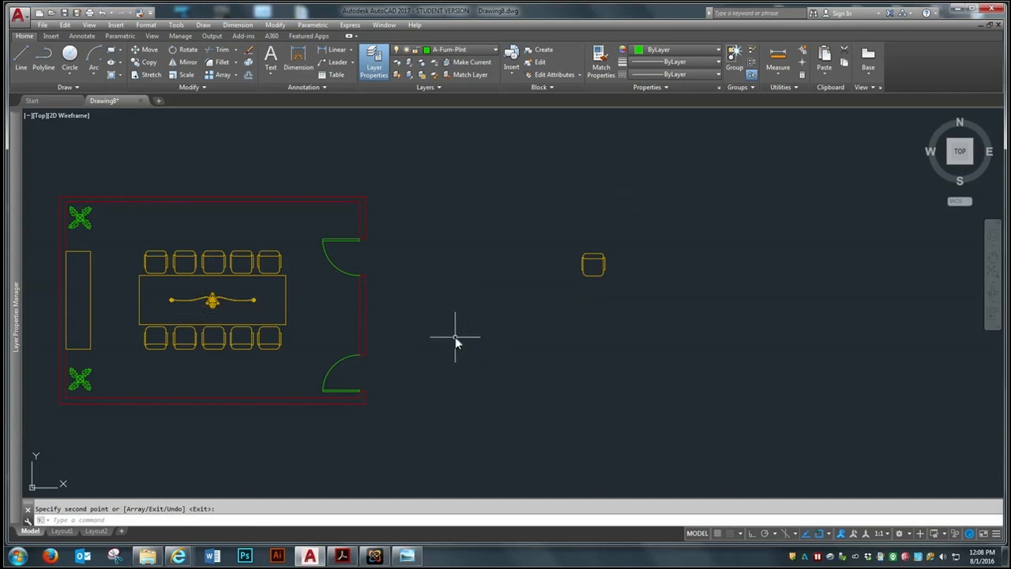
# Make A-Furn the current layer and draw a round table as a circle 48" in diameter just below the copied chair
pyautogui.click(69, 71)
pyautogui.click(86, 110)
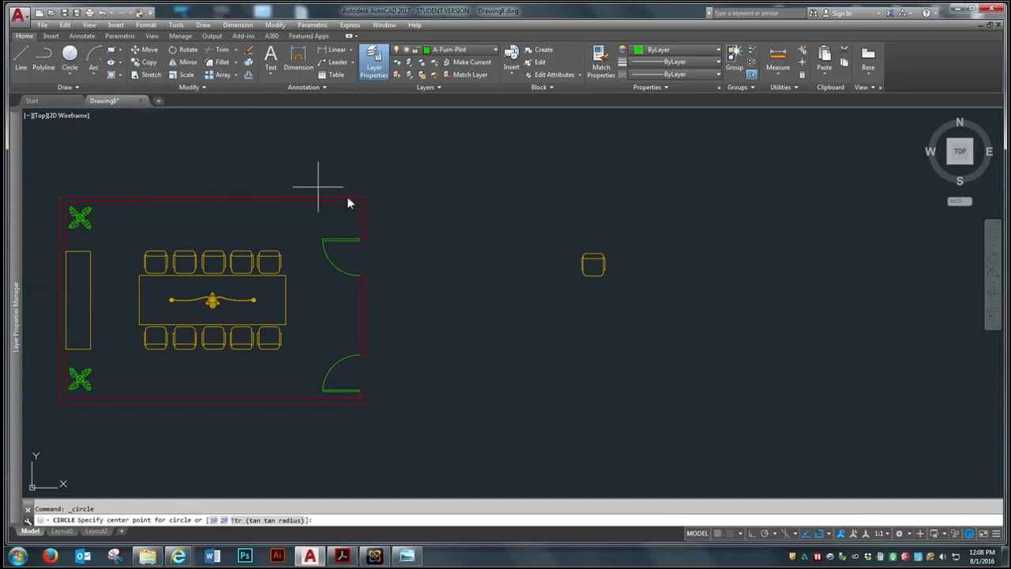
pyautogui.click(487, 52)
pyautogui.click(452, 126)
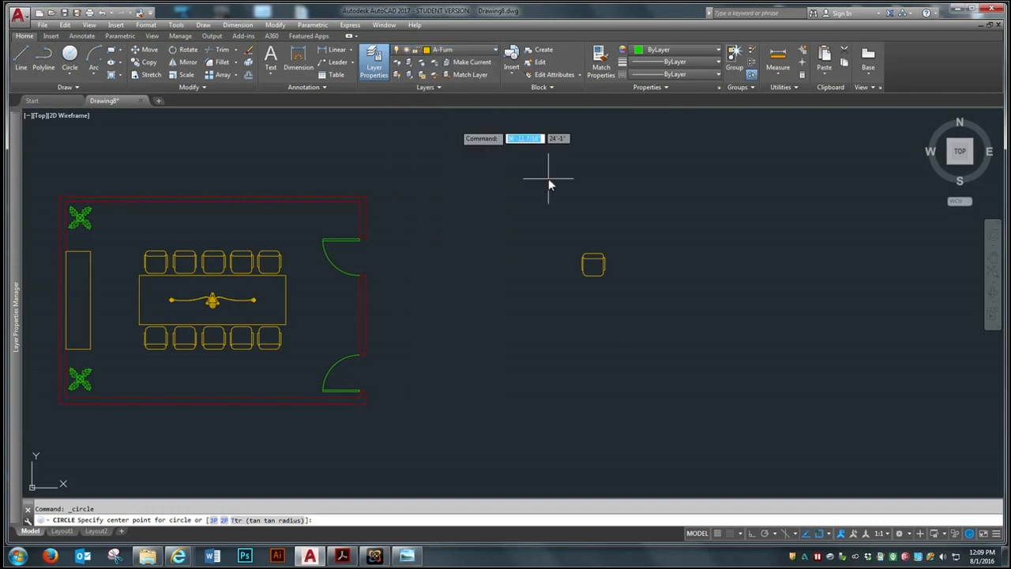
pyautogui.click(590, 326)
pyautogui.write('d')
pyautogui.press('Return')
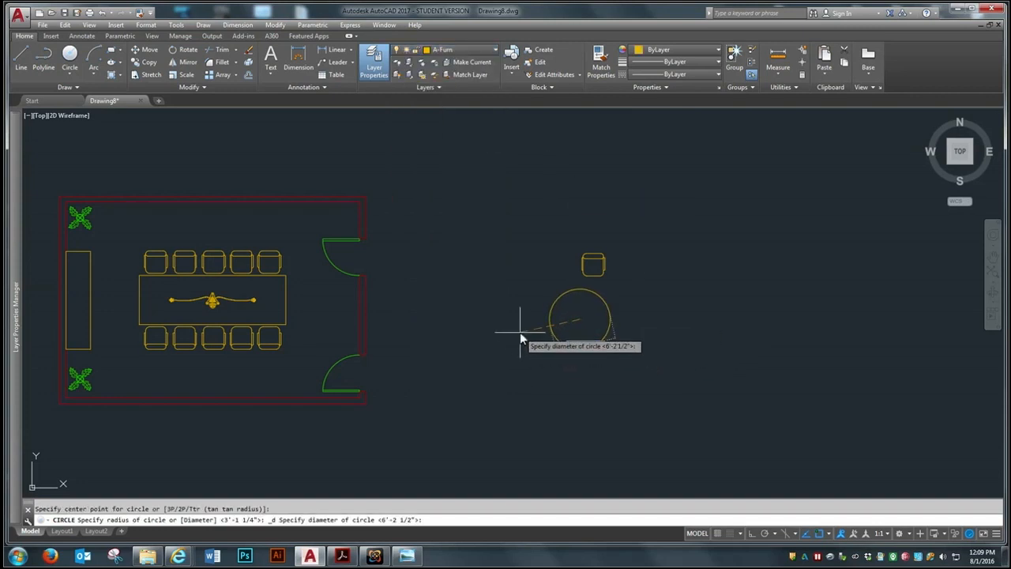
pyautogui.write('48')
pyautogui.press('Return')
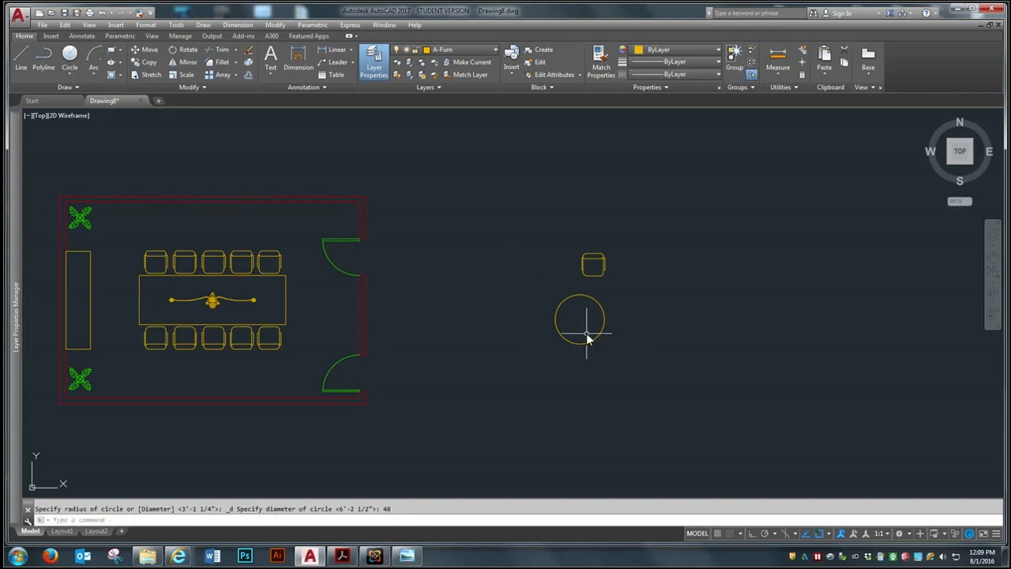
# Move the copied chair by the midpoint of its front edge onto the top quadrant of the round table
pyautogui.scroll(4, 584, 326)
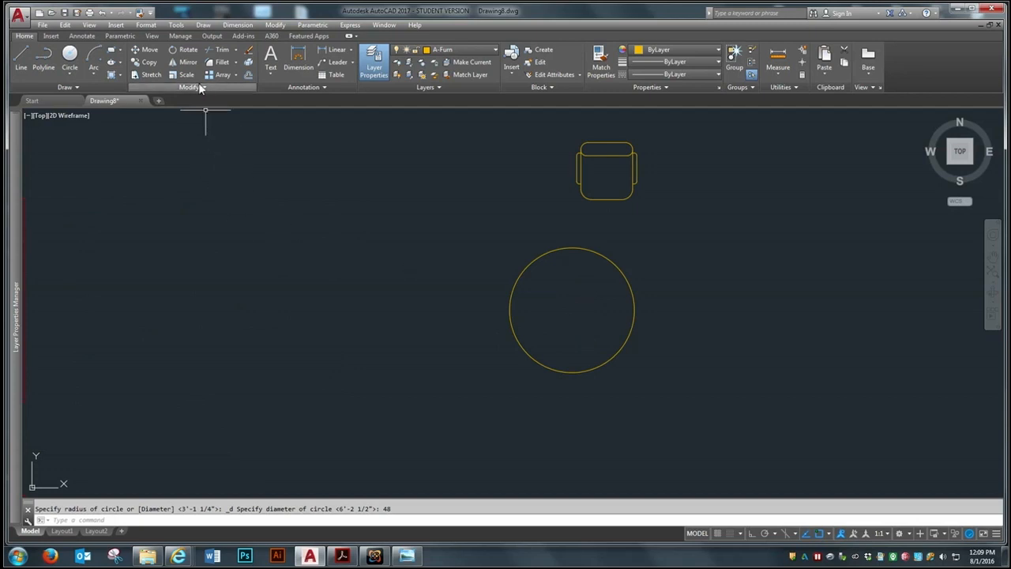
pyautogui.click(146, 49)
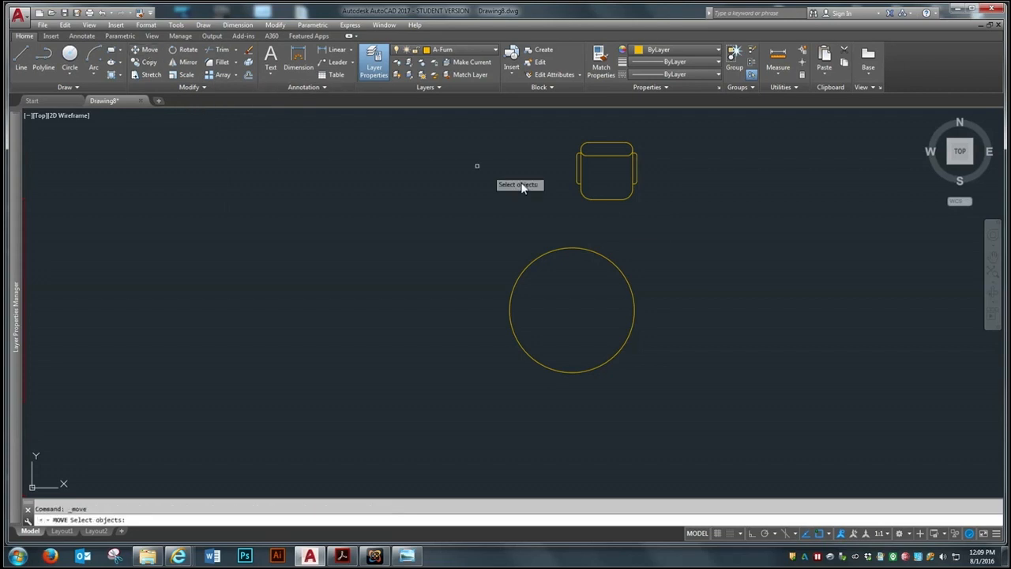
pyautogui.click(605, 199)
pyautogui.press('Return')
pyautogui.click(600, 202)
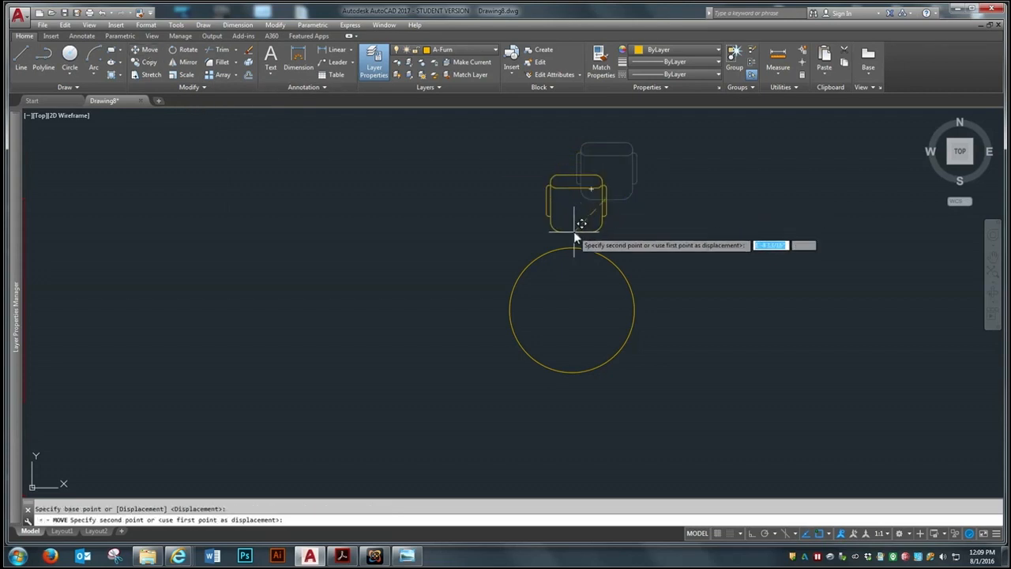
# Move the chair slightly down so that its front edge overlaps the top of the round table
pyautogui.press('Return')
pyautogui.click(579, 204)
pyautogui.press('Return')
pyautogui.click(683, 251)
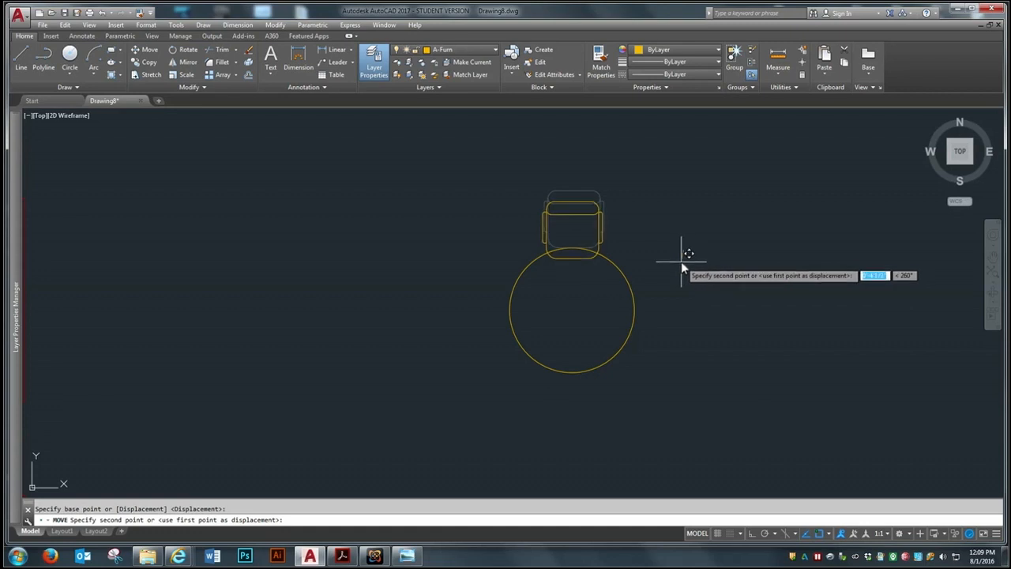
pyautogui.click(682, 262)
# Start the classic Array command and set it to create a polar array
pyautogui.scroll(-2, 463, 253)
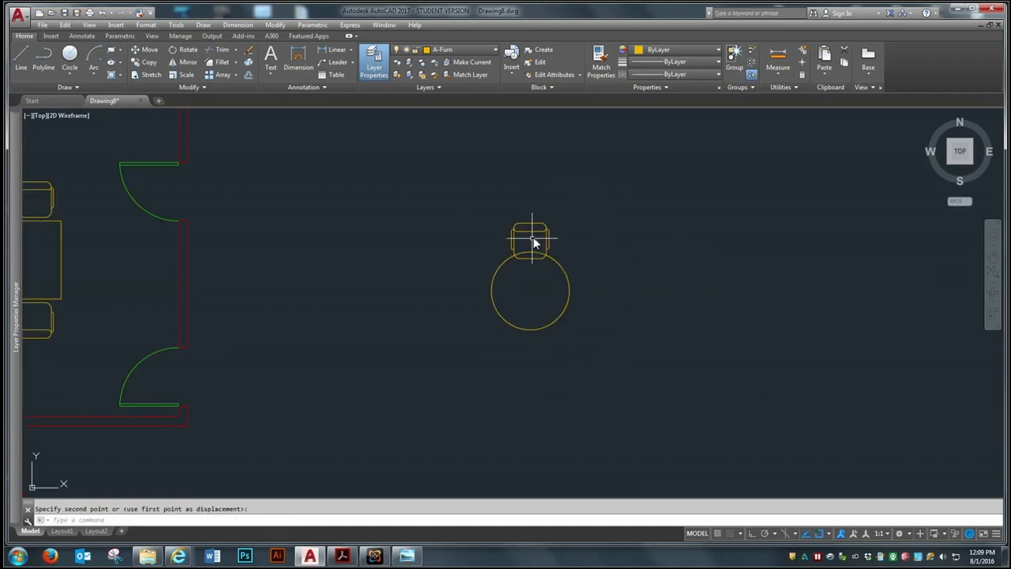
pyautogui.scroll(2, 534, 238)
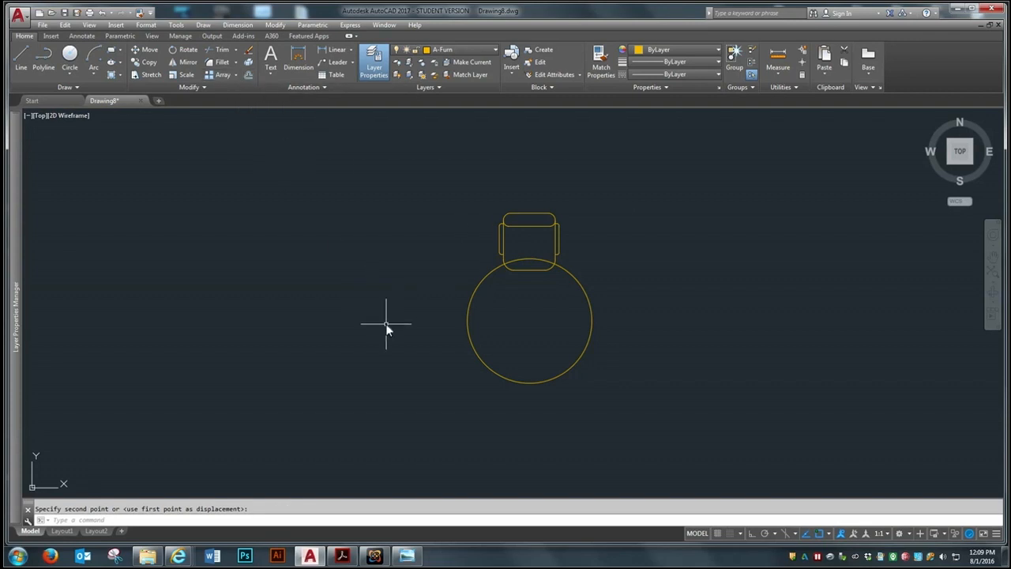
pyautogui.write('array')
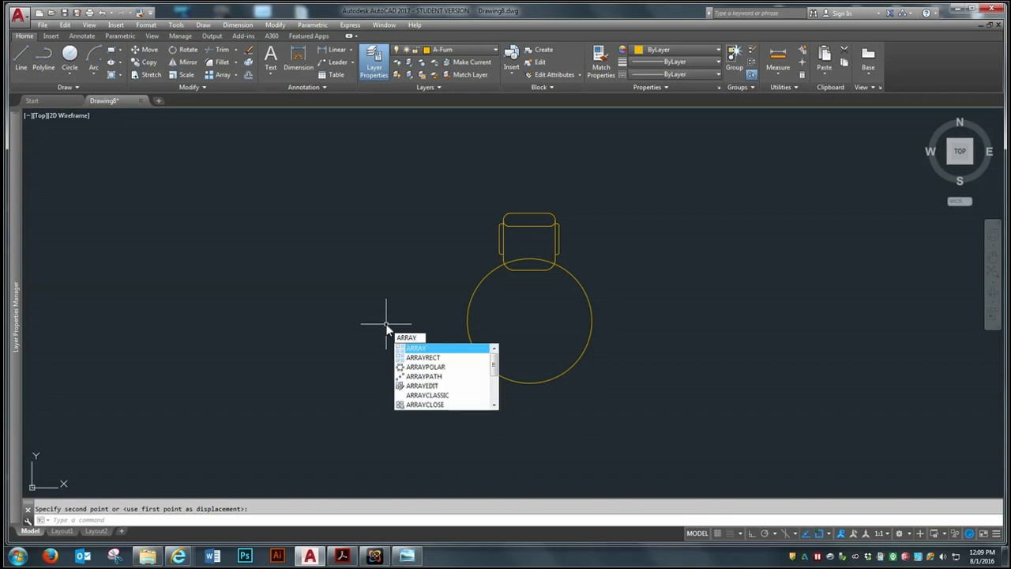
pyautogui.write('c')
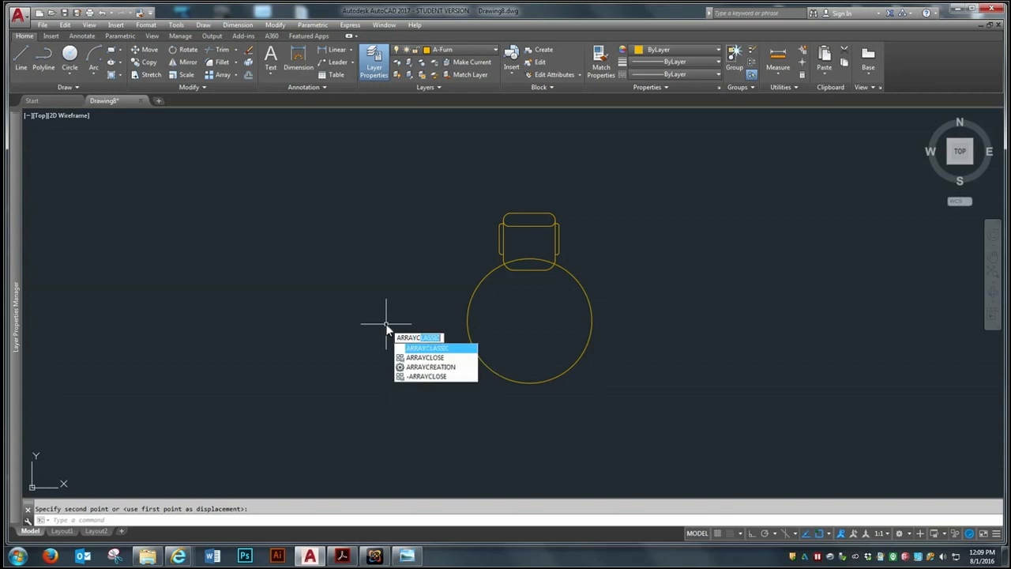
pyautogui.click(417, 351)
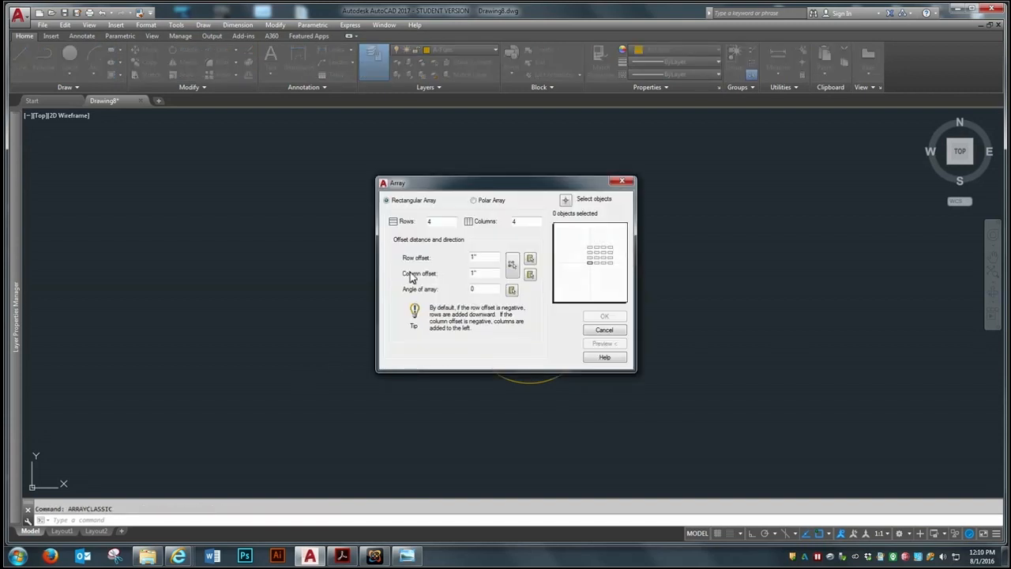
pyautogui.moveTo(502, 187)
pyautogui.mouseDown()
pyautogui.moveTo(270, 131)
pyautogui.moveTo(250, 145)
pyautogui.mouseUp()
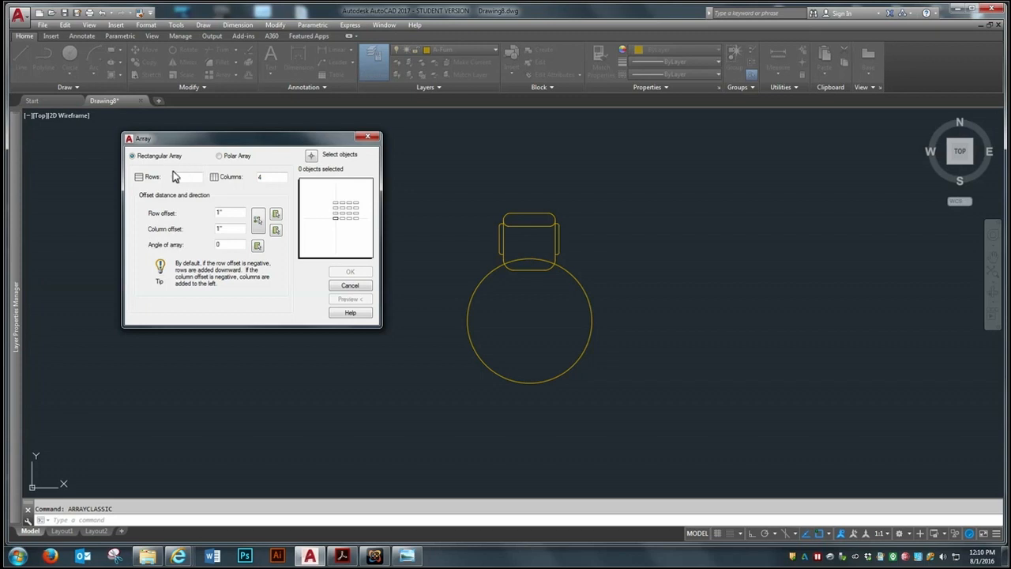
pyautogui.moveTo(229, 146); pyautogui.dragTo(232, 155)
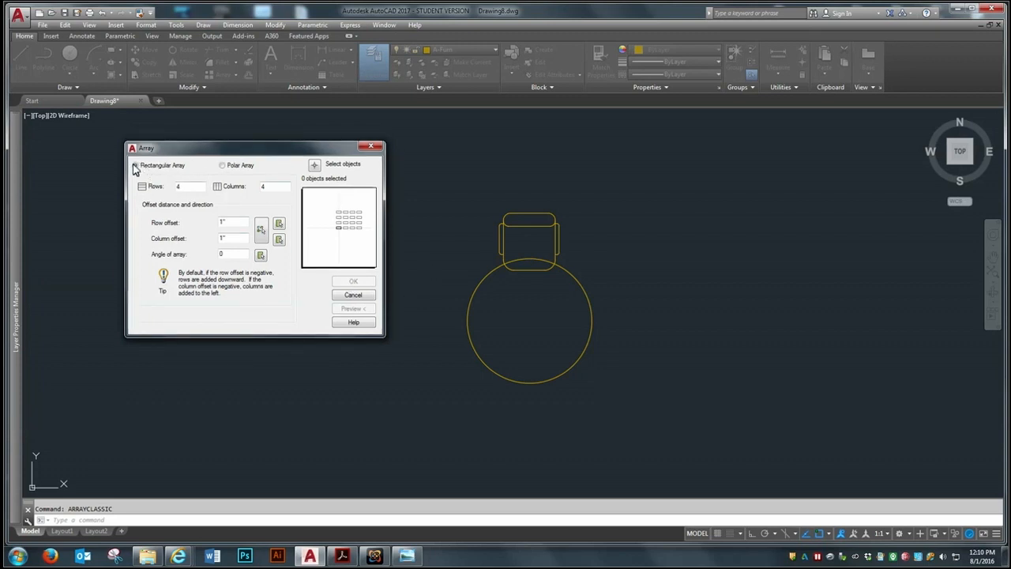
pyautogui.moveTo(222, 159); pyautogui.dragTo(226, 165)
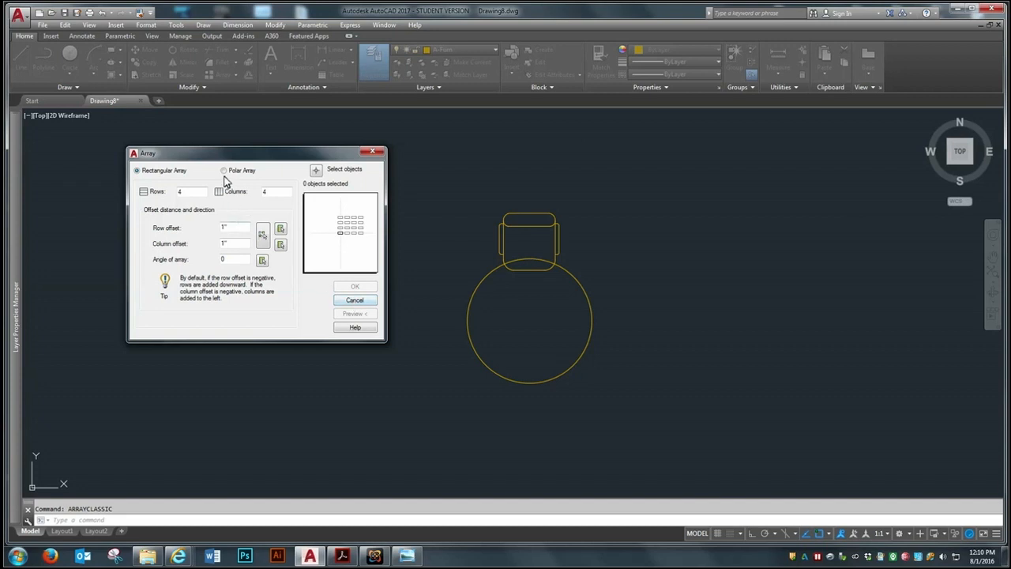
pyautogui.click(226, 171)
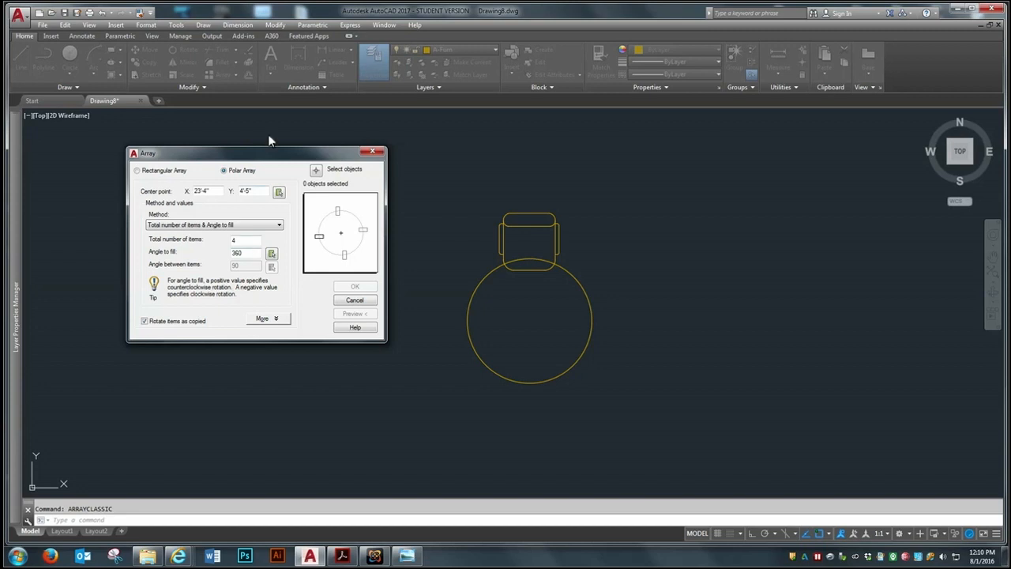
# Choose the chair as the object to array and the center of the round table as the array's center point
pyautogui.click(314, 168)
pyautogui.click(532, 225)
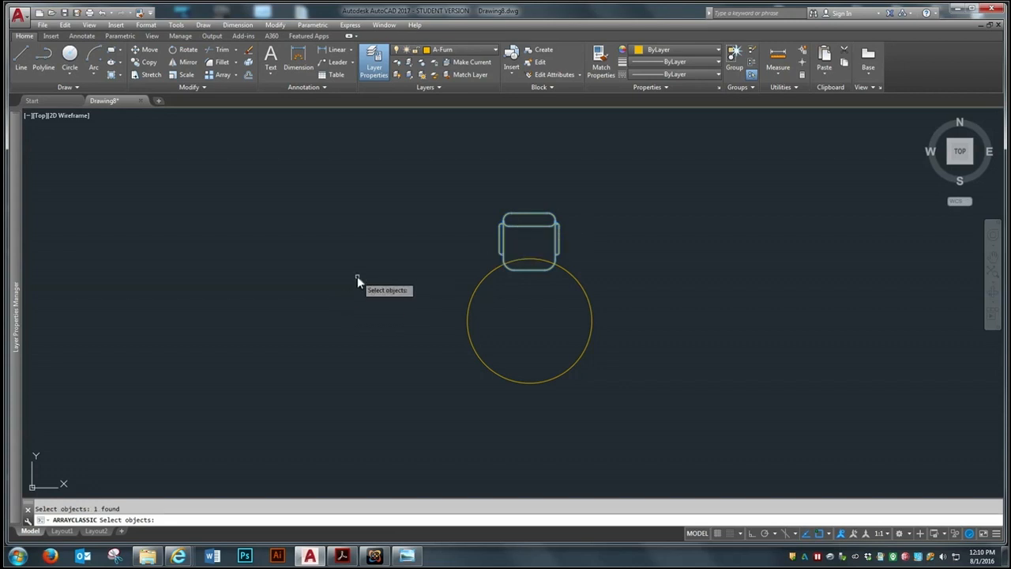
pyautogui.press('Return')
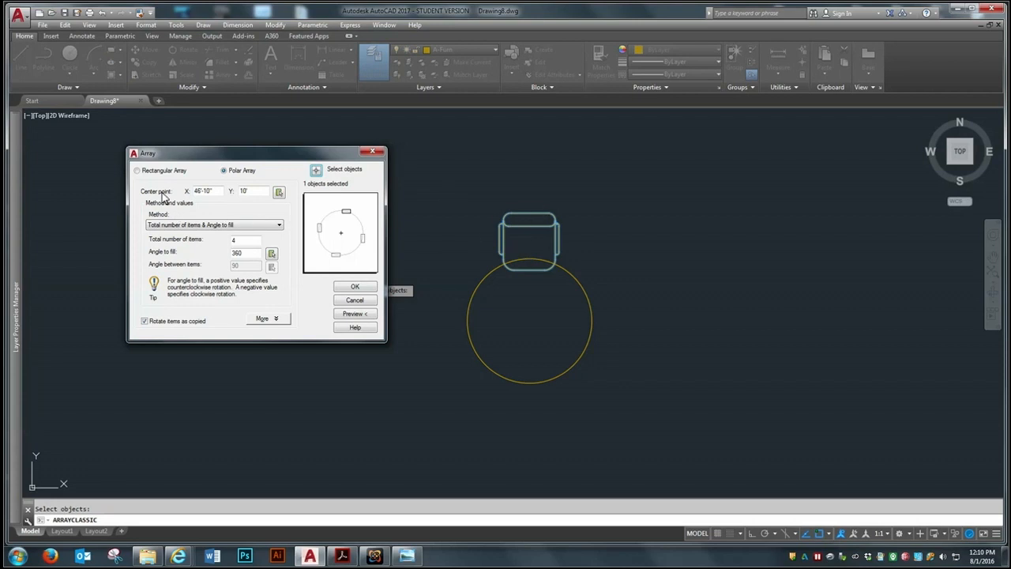
pyautogui.click(278, 193)
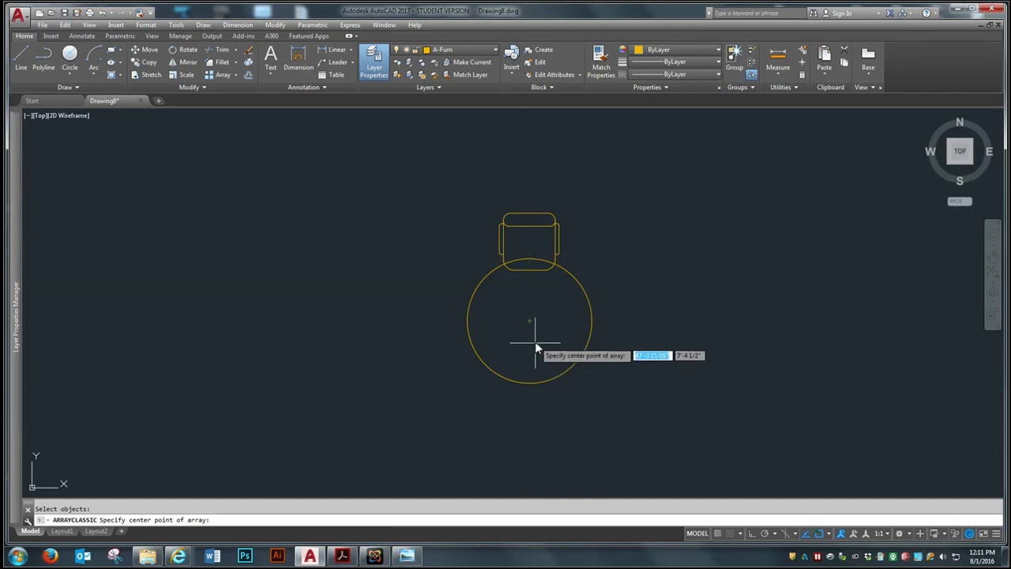
pyautogui.click(529, 322)
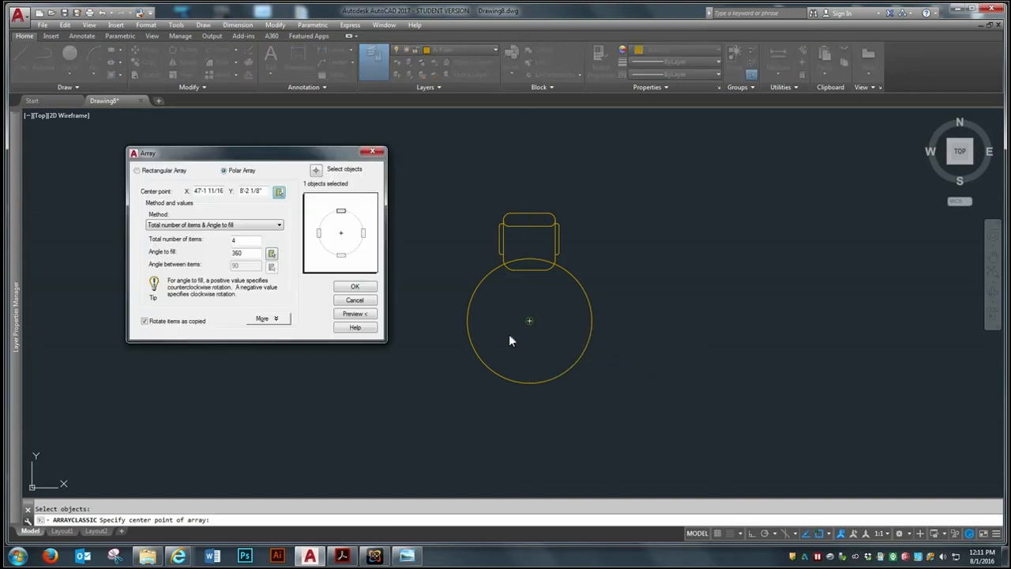
pyautogui.moveTo(267, 160); pyautogui.dragTo(251, 159)
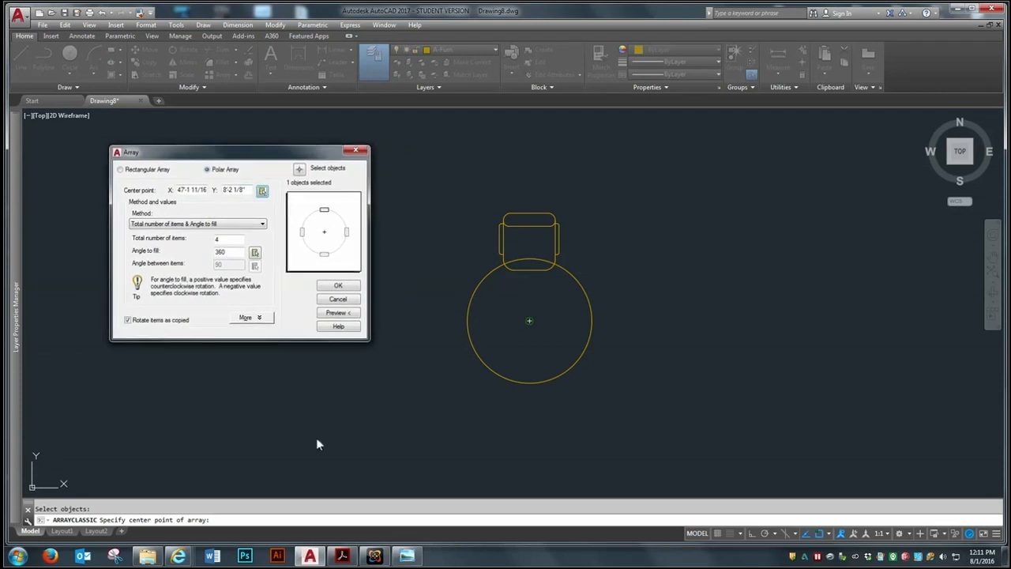
# Set the polar array to 5 items in total, preview it, and create the chairs around the table
pyautogui.doubleClick(229, 240)
pyautogui.write('5')
pyautogui.click(335, 313)
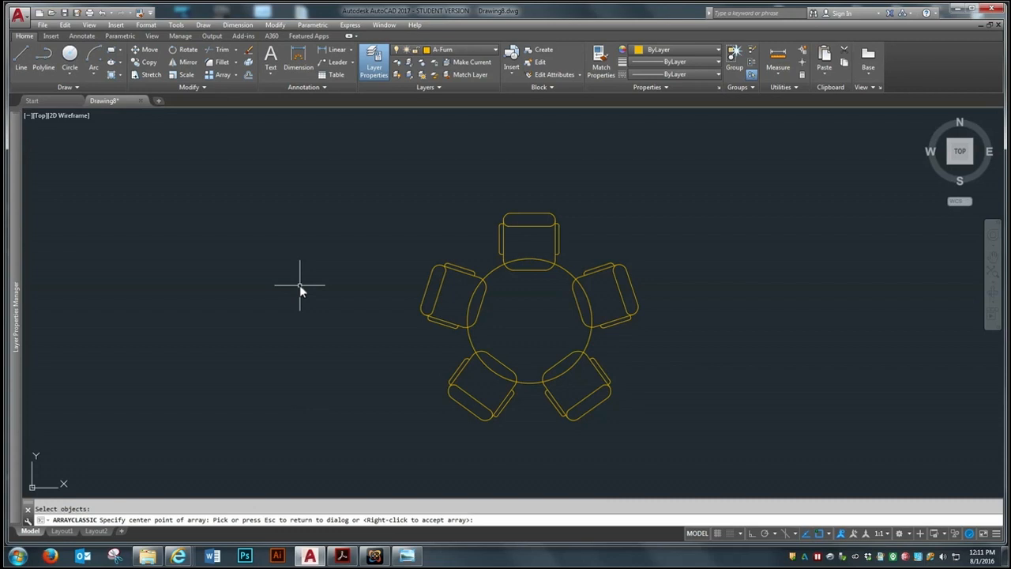
pyautogui.press('Escape')
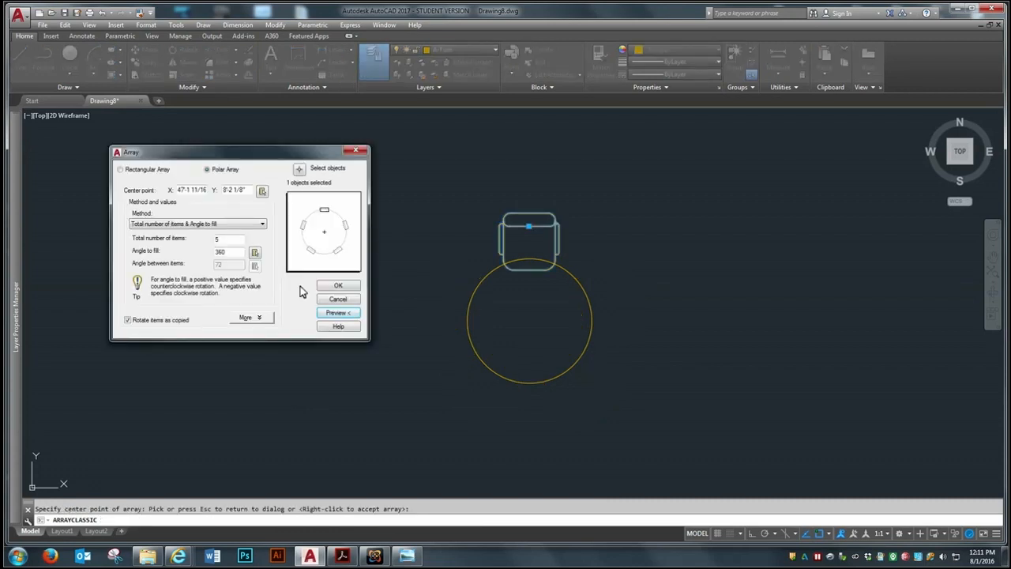
pyautogui.click(338, 286)
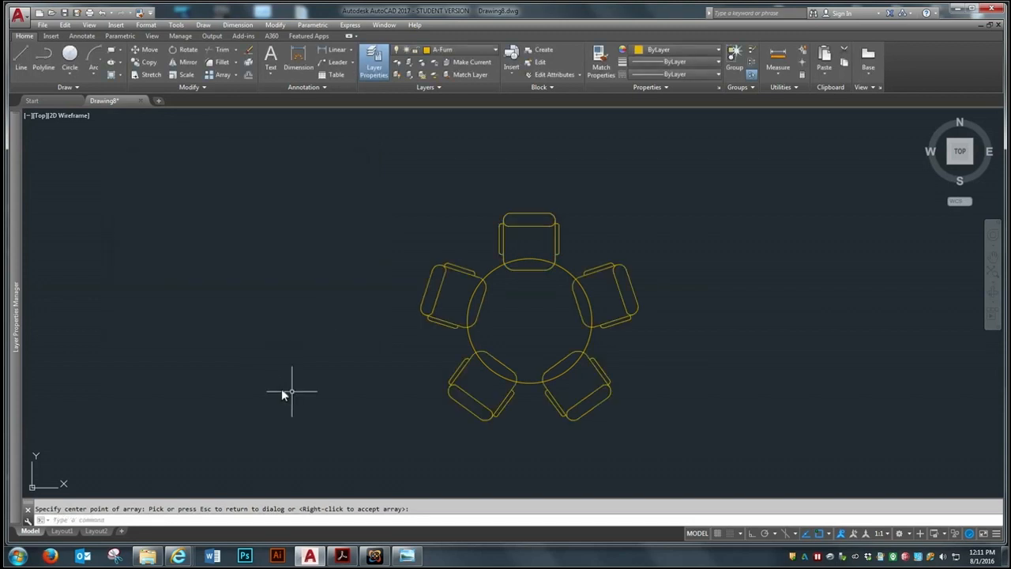
# Move the round table with its five chairs by the table's center up into the empty area outside the doors
pyautogui.scroll(-3, 429, 271)
pyautogui.scroll(5, 421, 291)
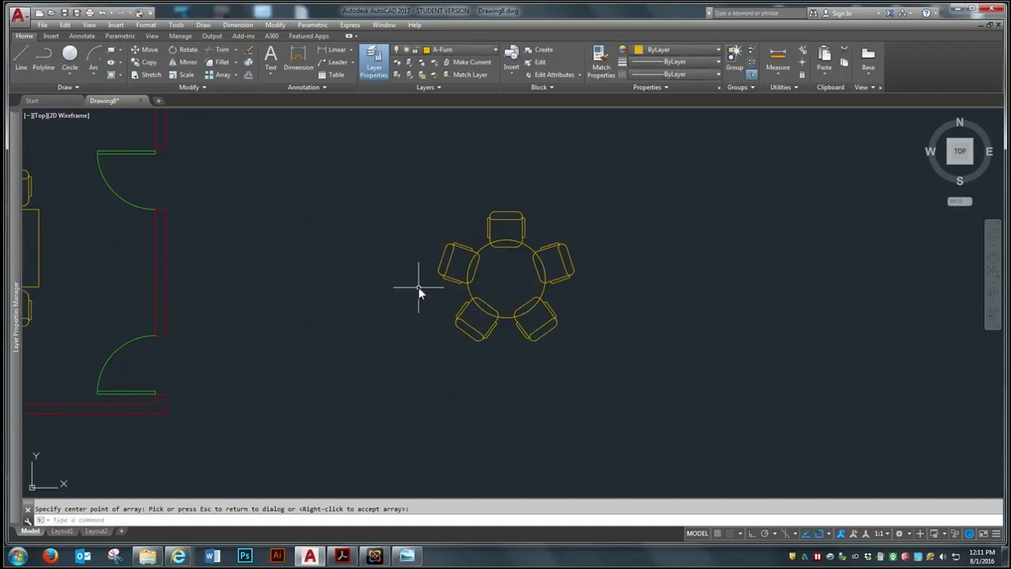
pyautogui.scroll(-5, 686, 344)
pyautogui.scroll(3, 640, 326)
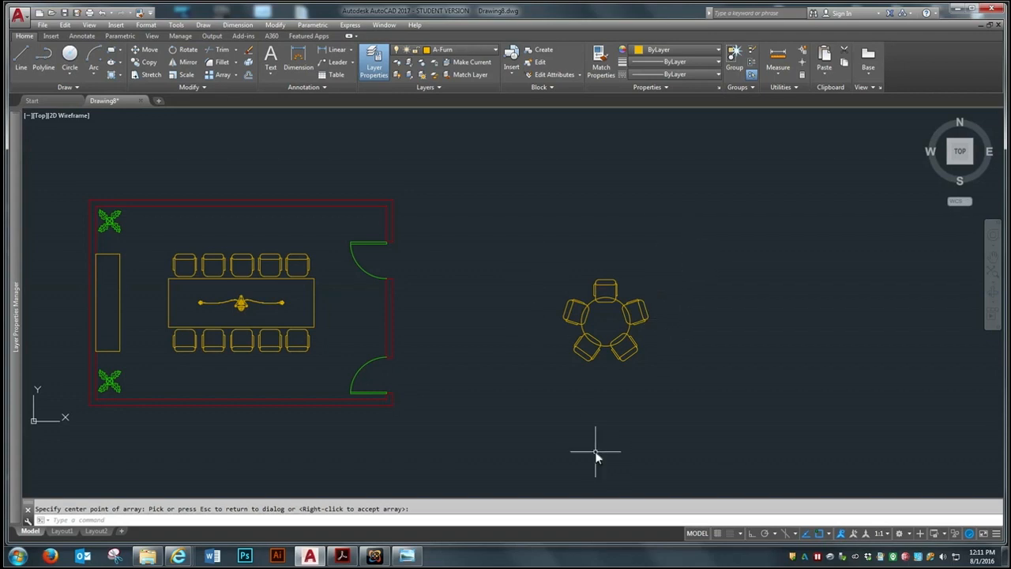
pyautogui.write('m')
pyautogui.press('Return')
pyautogui.click(686, 246)
pyautogui.click(537, 411)
pyautogui.press('Return')
pyautogui.click(606, 320)
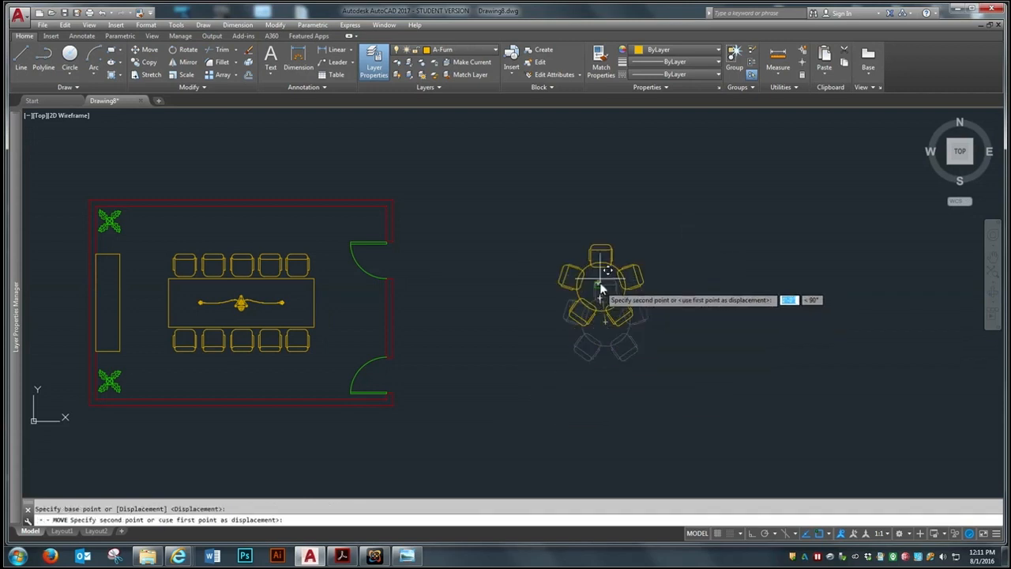
pyautogui.click(588, 201)
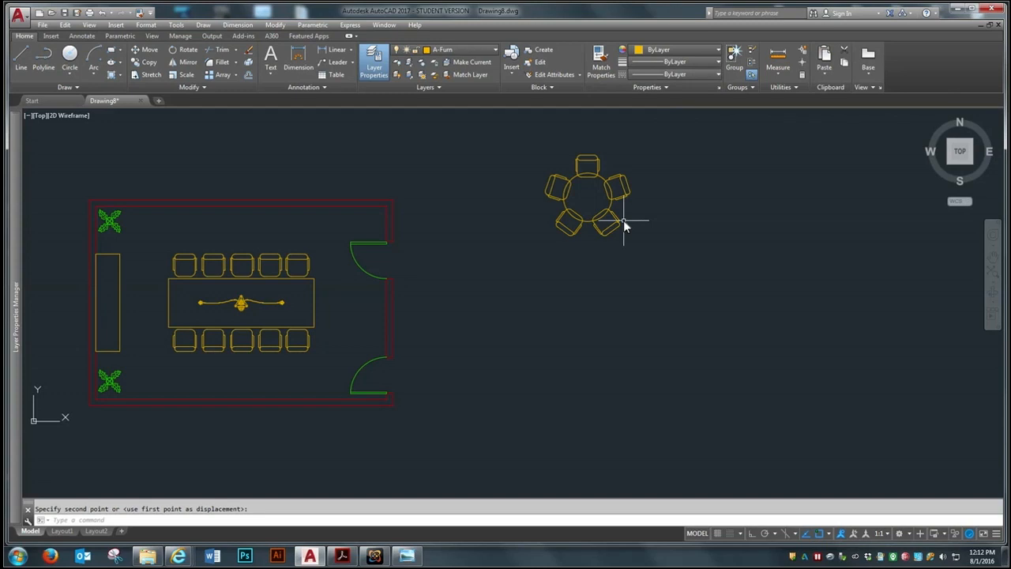
# Draw a closed 4' by 4' square with orthogonal lines in the empty area below the round table
pyautogui.scroll(2, 623, 223)
pyautogui.scroll(-2, 623, 223)
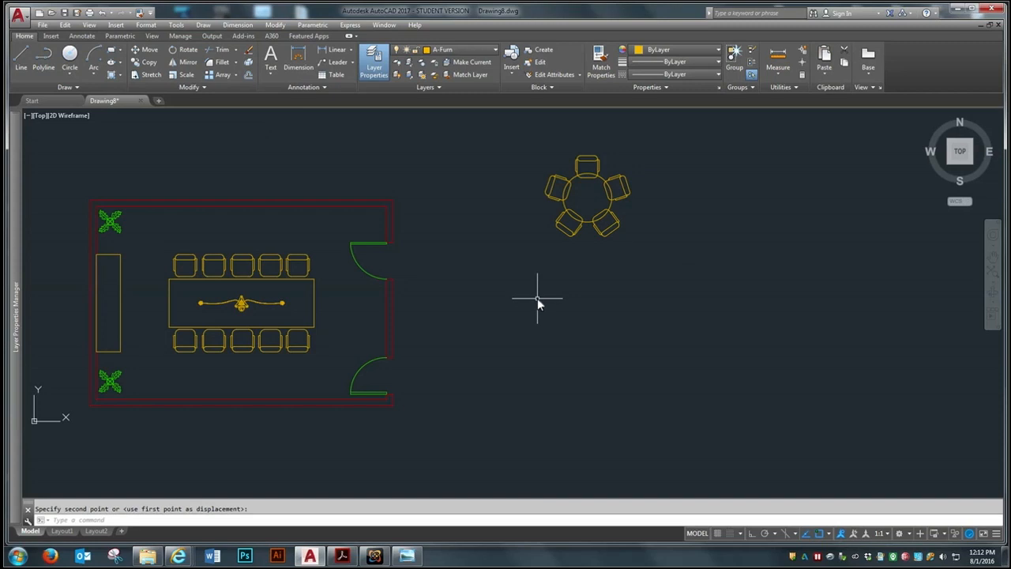
pyautogui.click(24, 69)
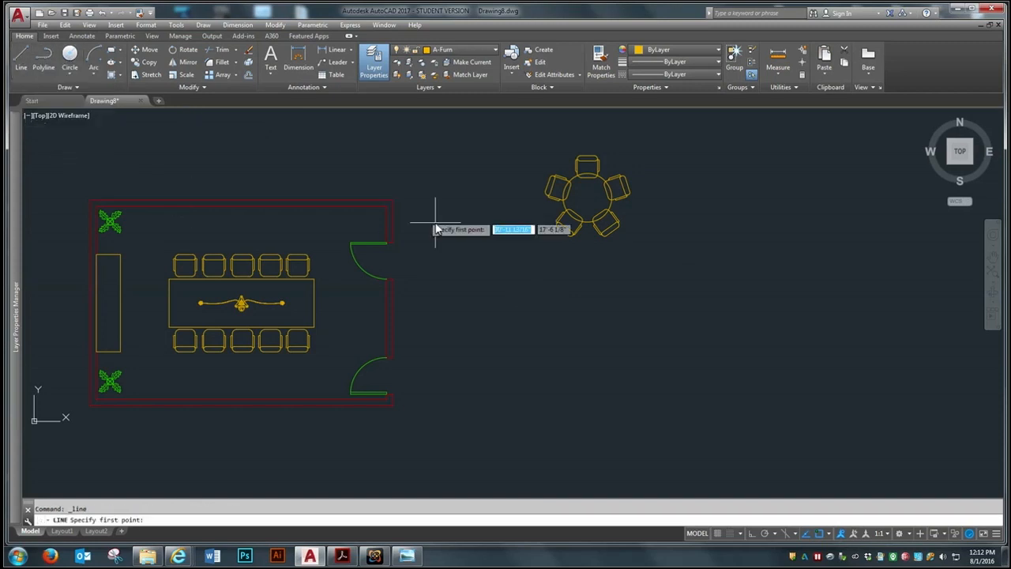
pyautogui.click(542, 391)
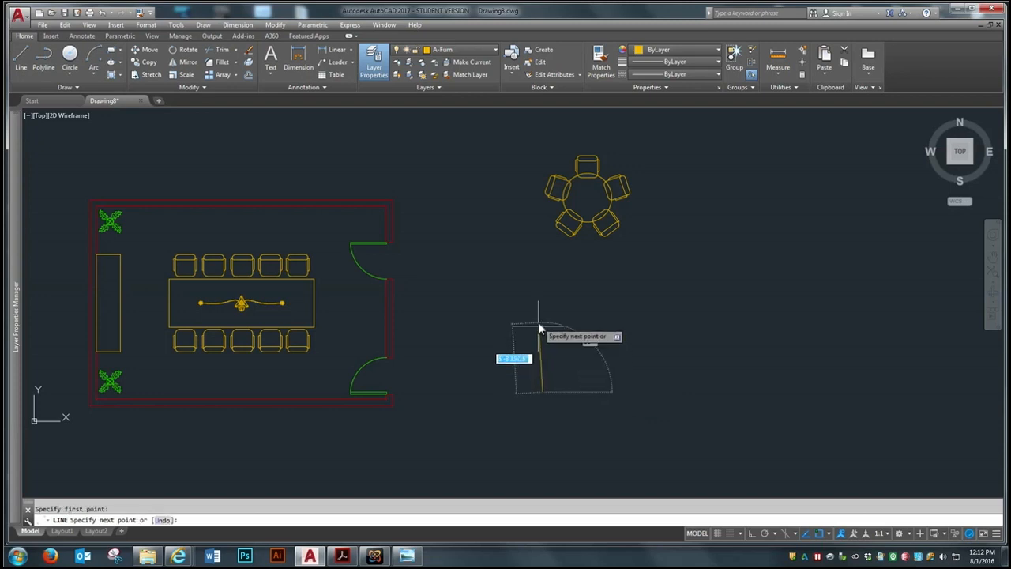
pyautogui.press('F8')
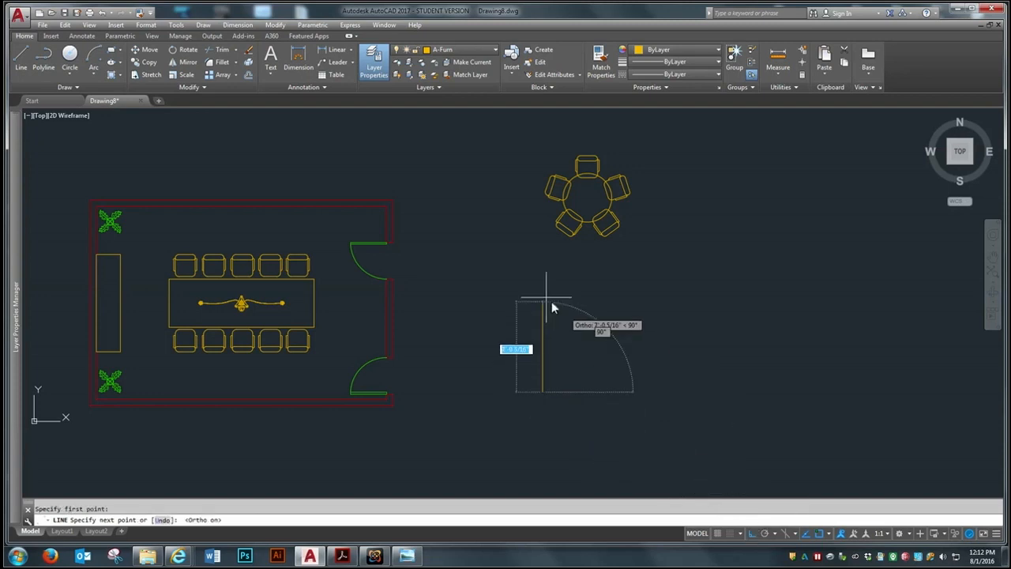
pyautogui.write("4'")
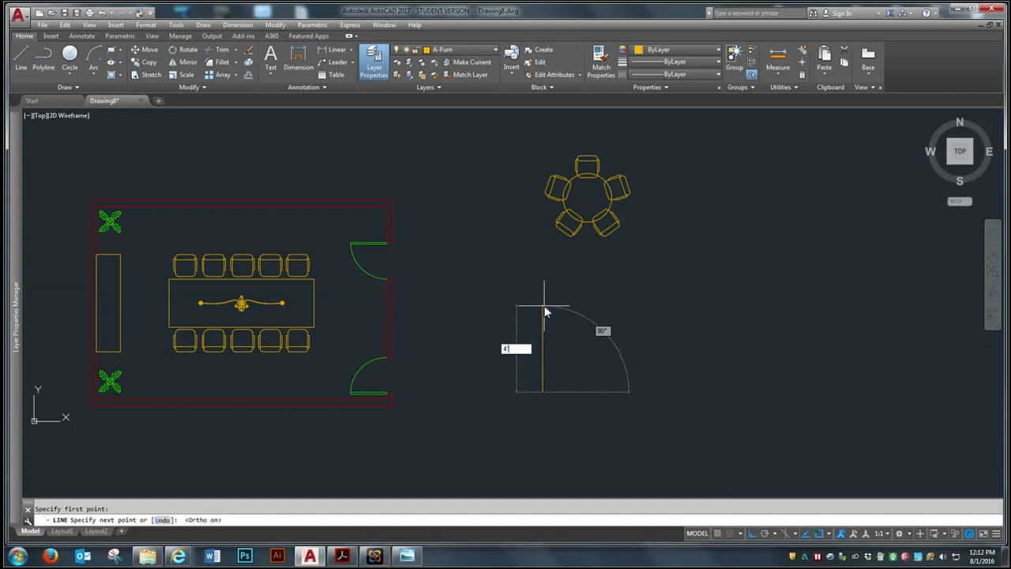
pyautogui.press('Return')
pyautogui.write("4'")
pyautogui.press('Return')
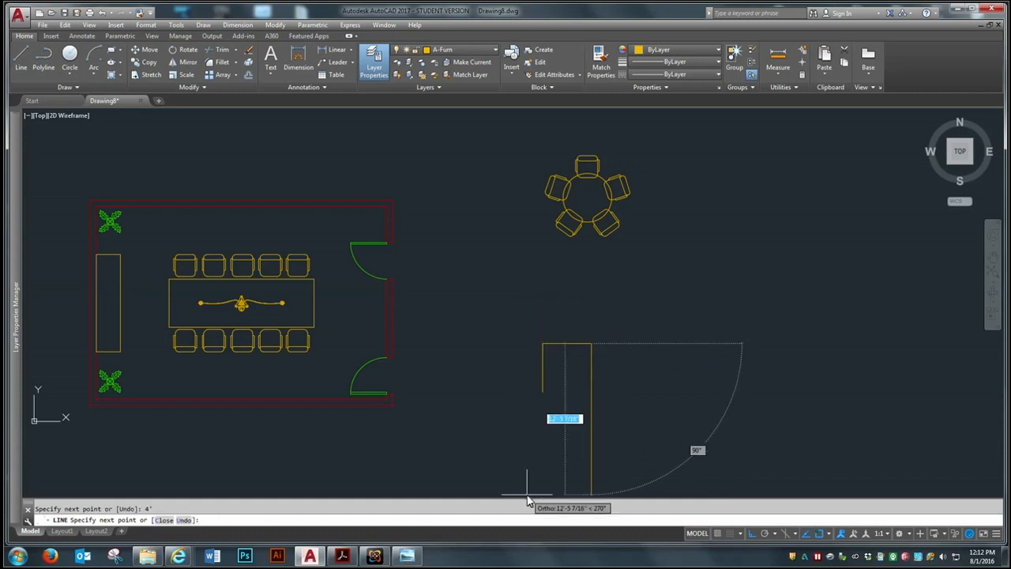
pyautogui.write("4'")
pyautogui.press('Return')
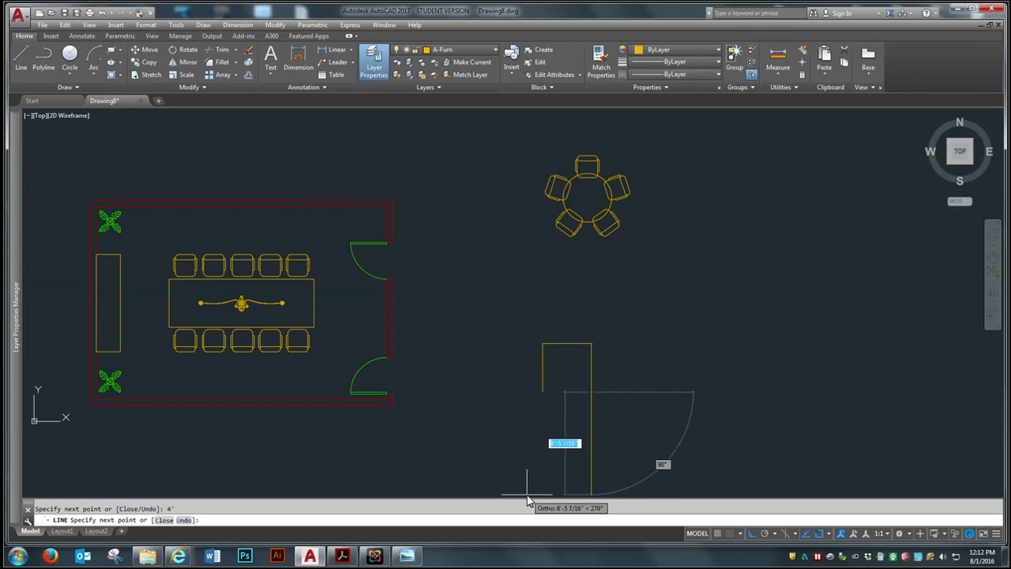
pyautogui.write('c')
pyautogui.press('Return')
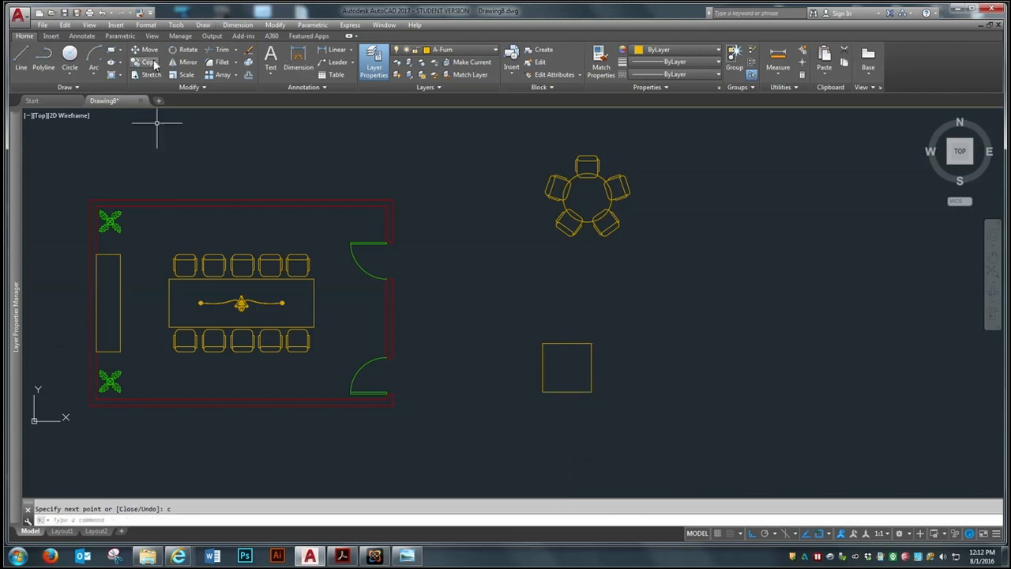
# Copy the 4' square horizontally to its right, leaving a gap between the two squares
pyautogui.click(148, 63)
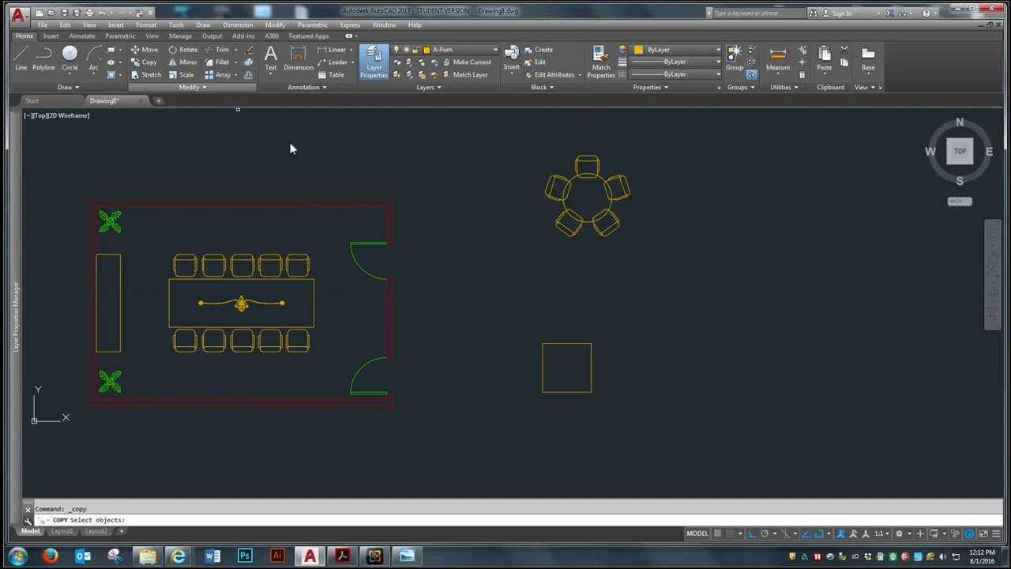
pyautogui.click(627, 300)
pyautogui.click(499, 433)
pyautogui.press('Return')
pyautogui.click(504, 427)
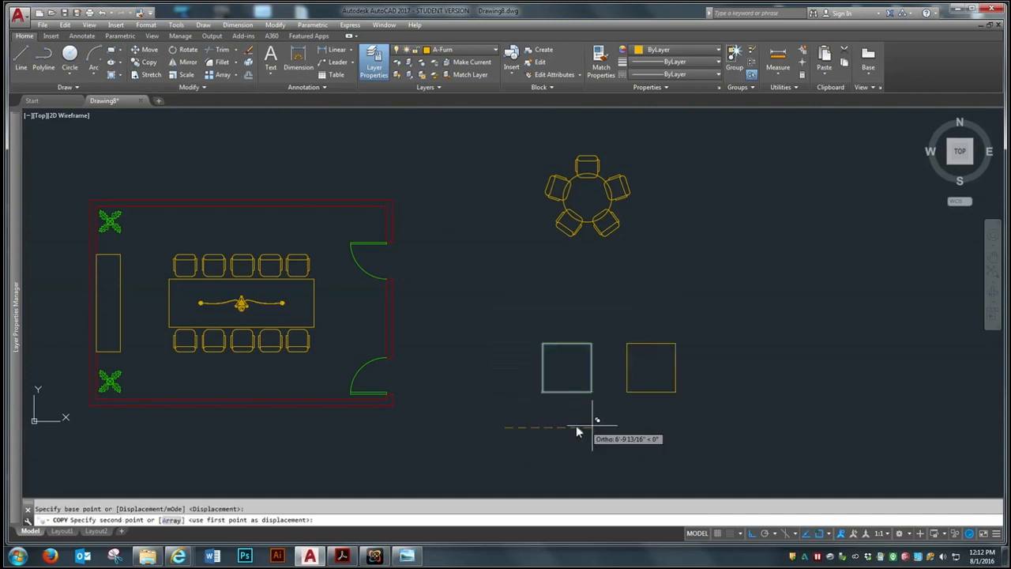
pyautogui.click(616, 424)
pyautogui.press('Return')
pyautogui.scroll(2, 712, 422)
pyautogui.scroll(2, 713, 422)
pyautogui.write('j')
pyautogui.press('Return')
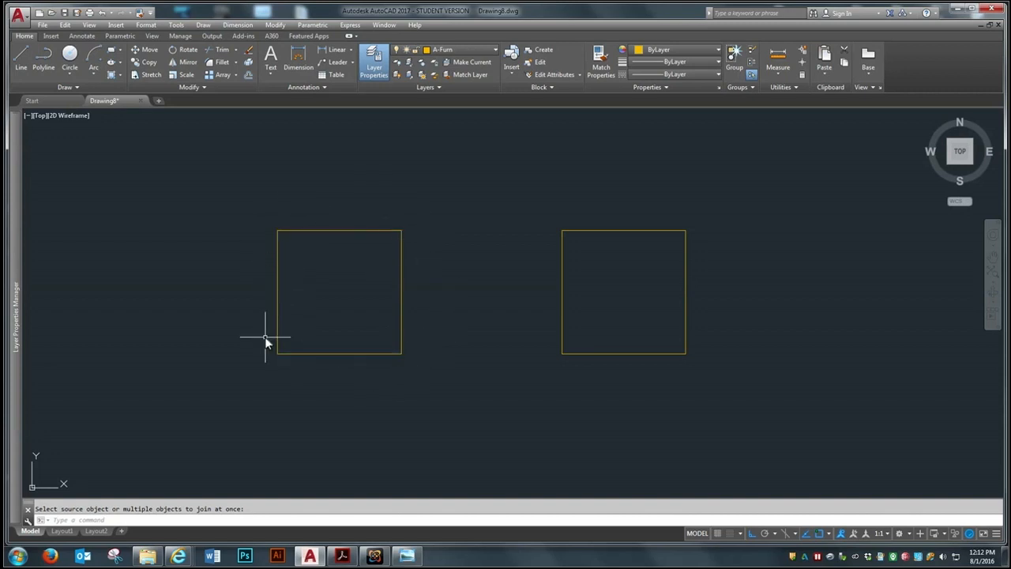
# Fillet the upper-right corner of the left square with a 6" radius
pyautogui.click(229, 63)
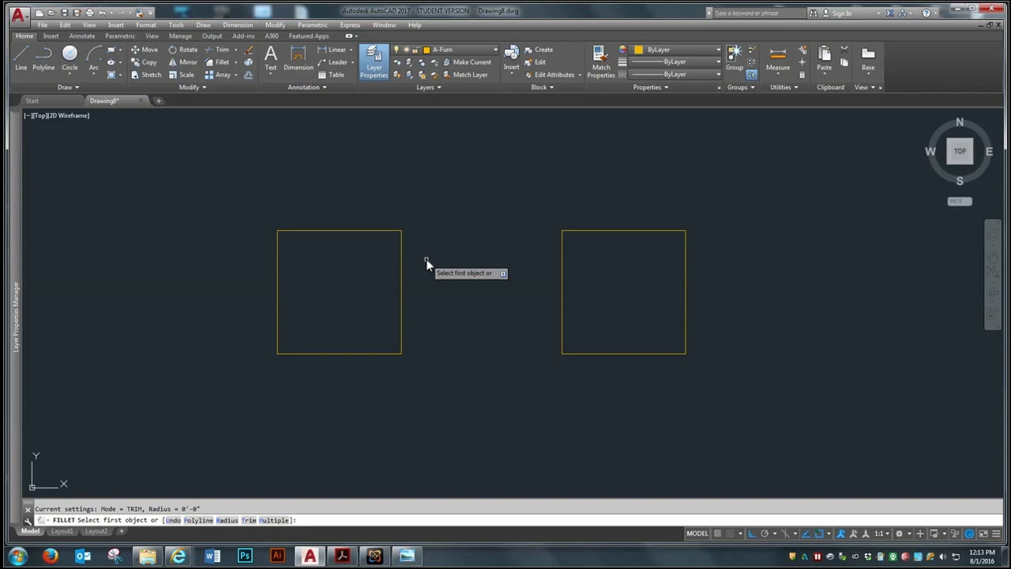
pyautogui.write('r')
pyautogui.press('Return')
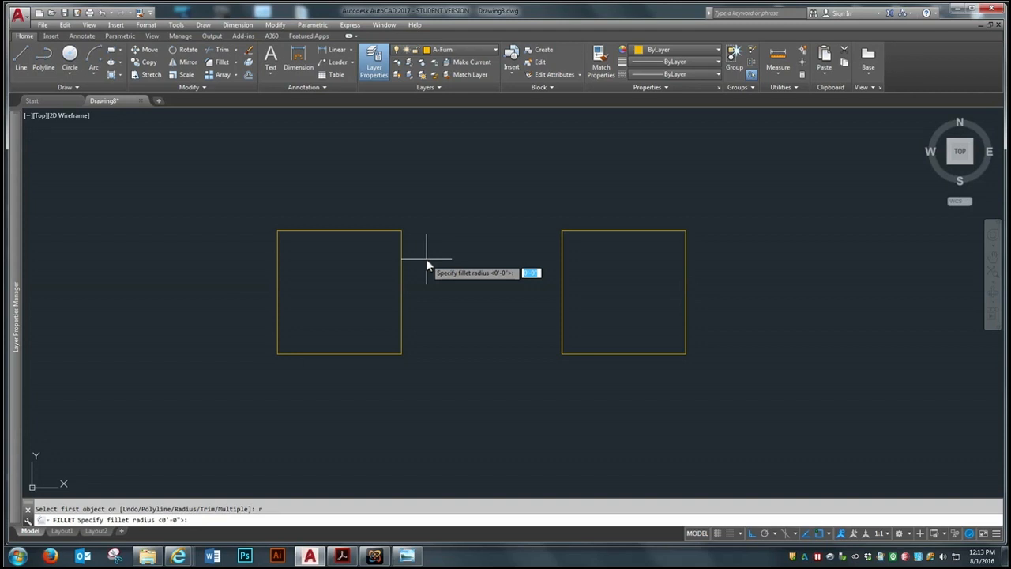
pyautogui.write('6')
pyautogui.press('Return')
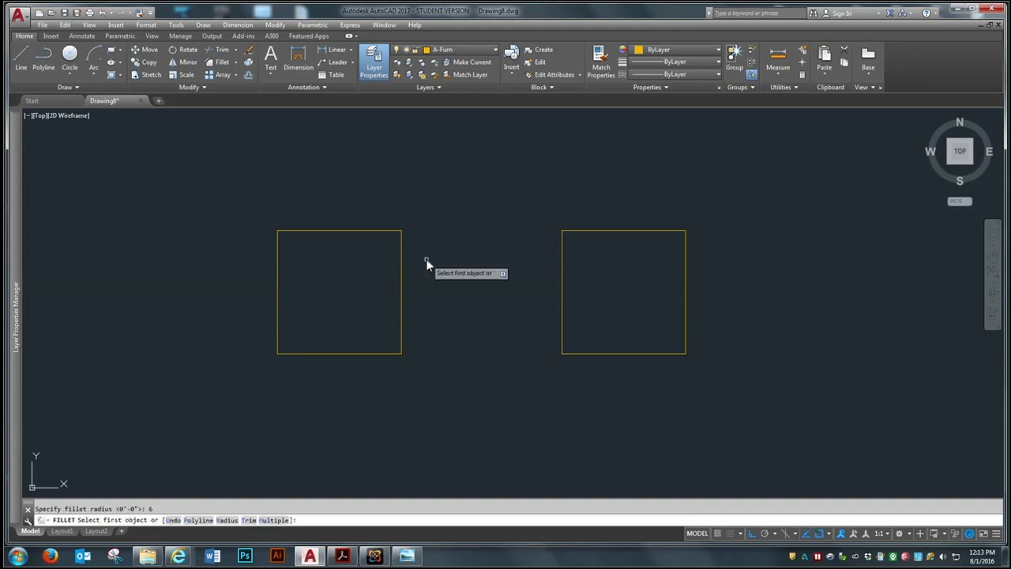
pyautogui.click(387, 231)
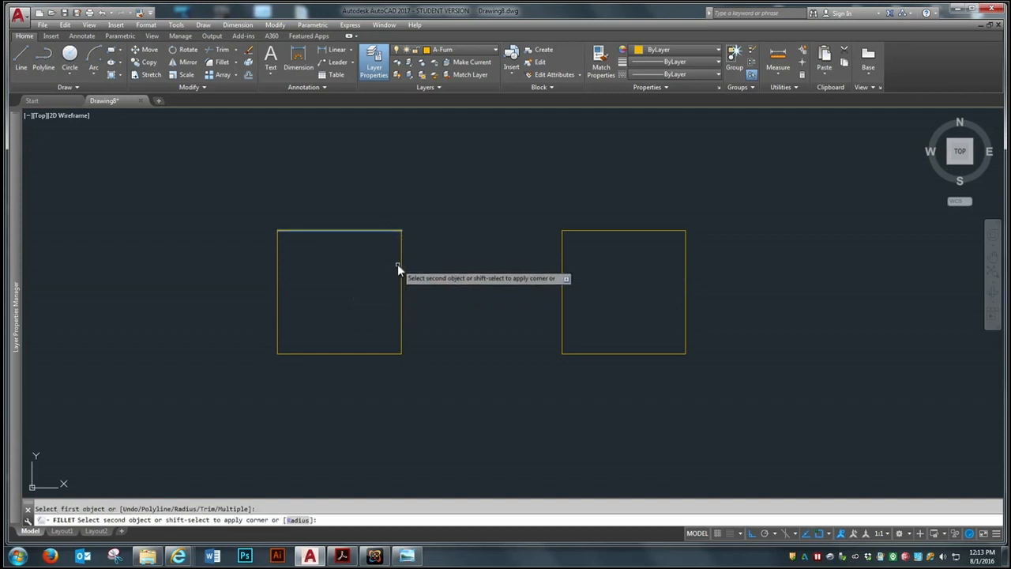
pyautogui.click(401, 264)
pyautogui.scroll(2, 359, 214)
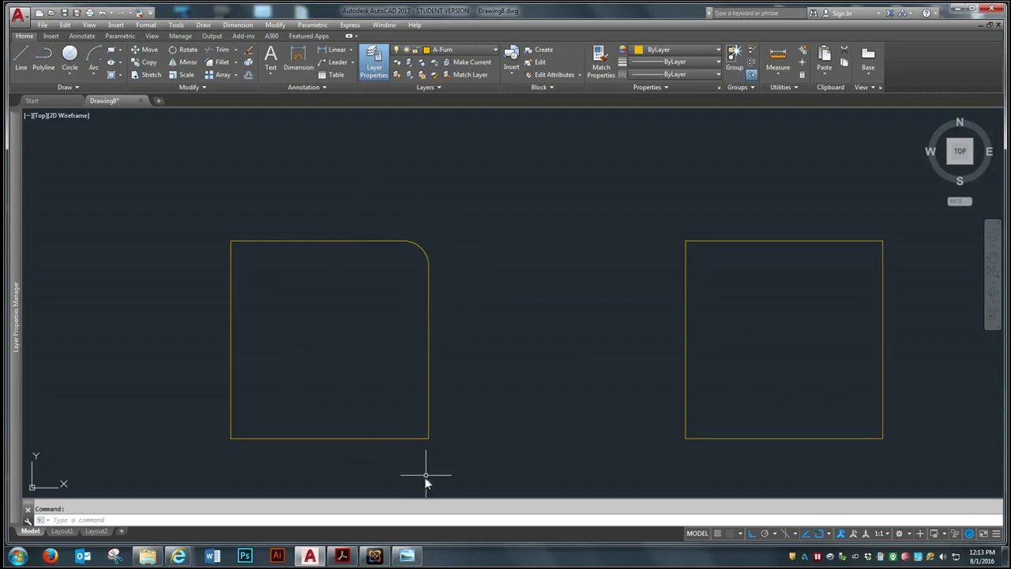
# Fillet the remaining three corners of the left square with the same 6" radius
pyautogui.click(205, 66)
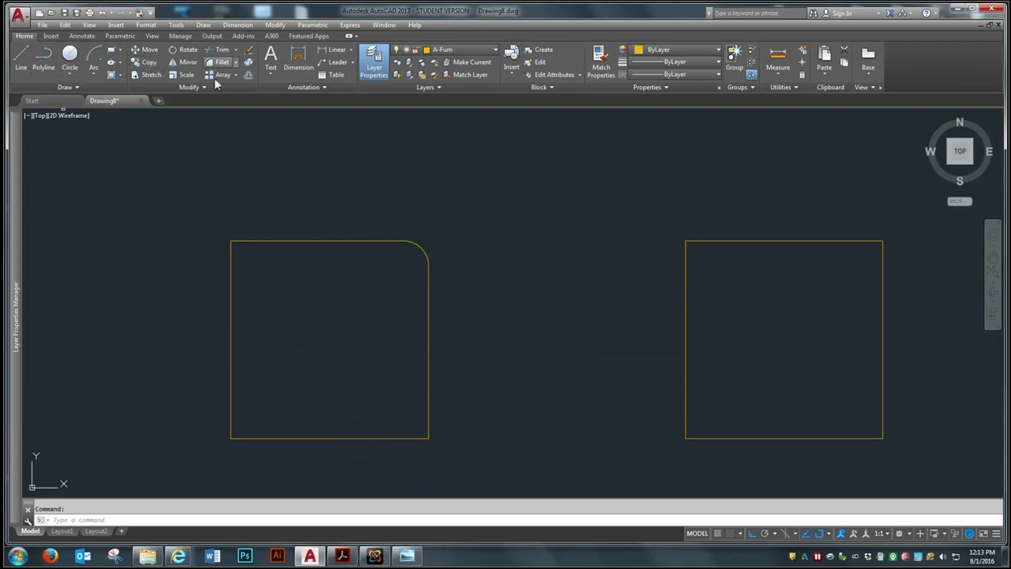
pyautogui.click(427, 402)
pyautogui.click(395, 438)
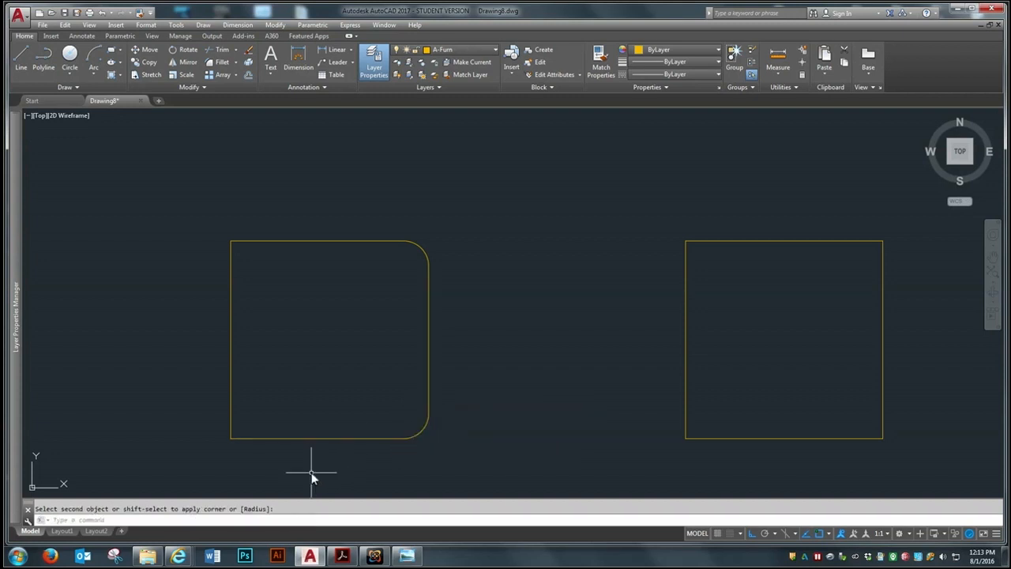
pyautogui.press('Return')
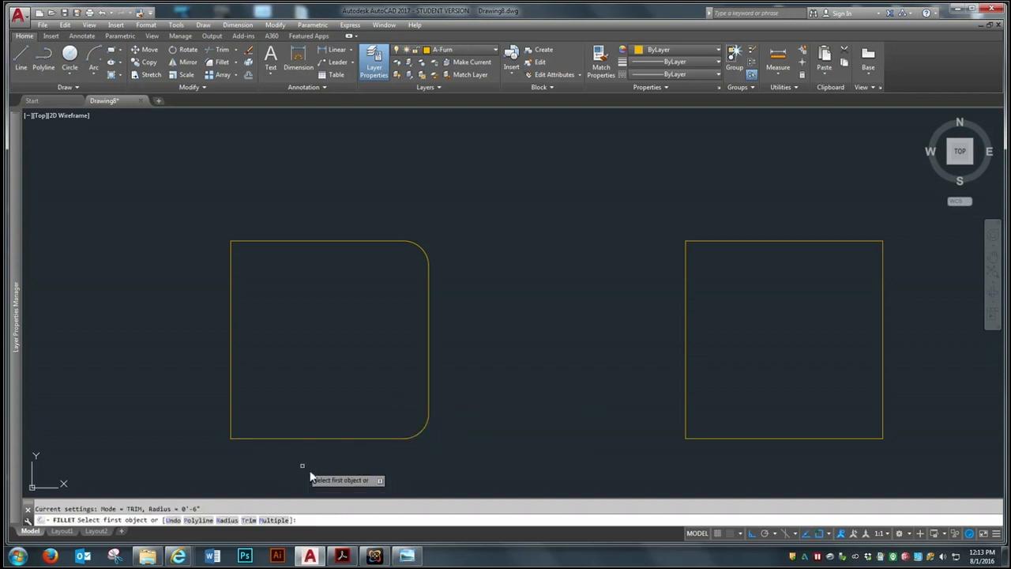
pyautogui.click(266, 438)
pyautogui.click(230, 415)
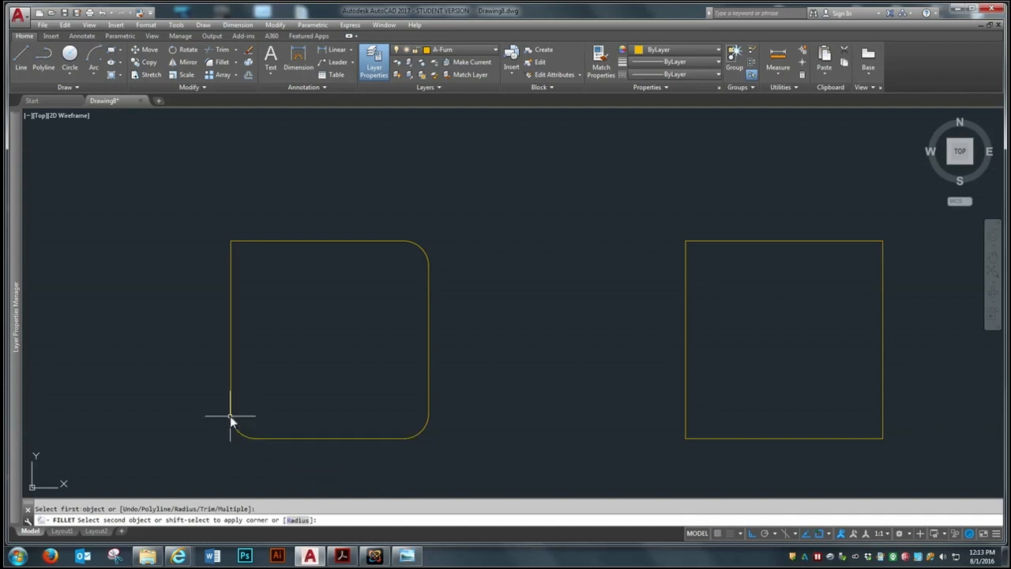
pyautogui.press('Return')
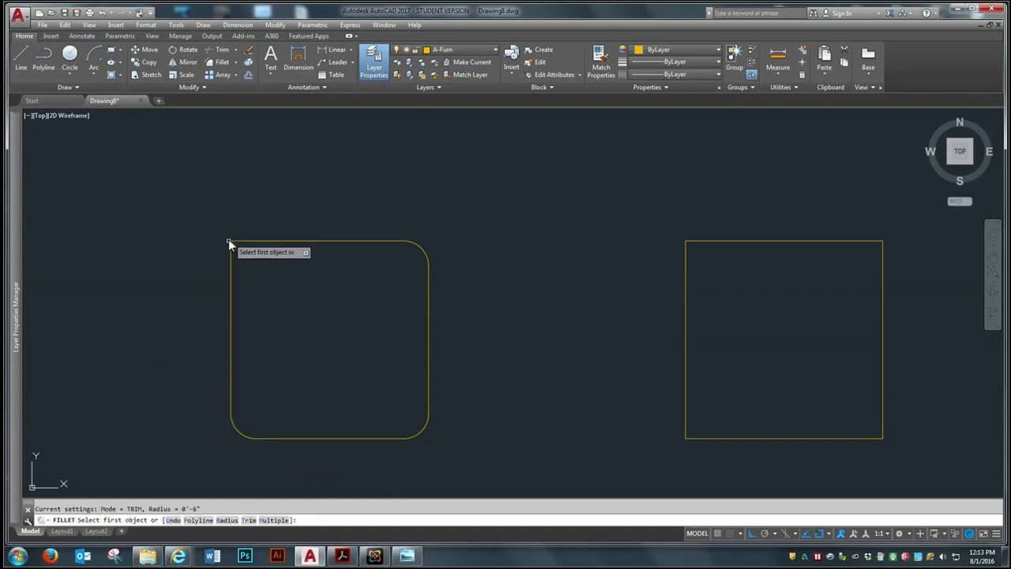
pyautogui.click(231, 264)
pyautogui.click(249, 240)
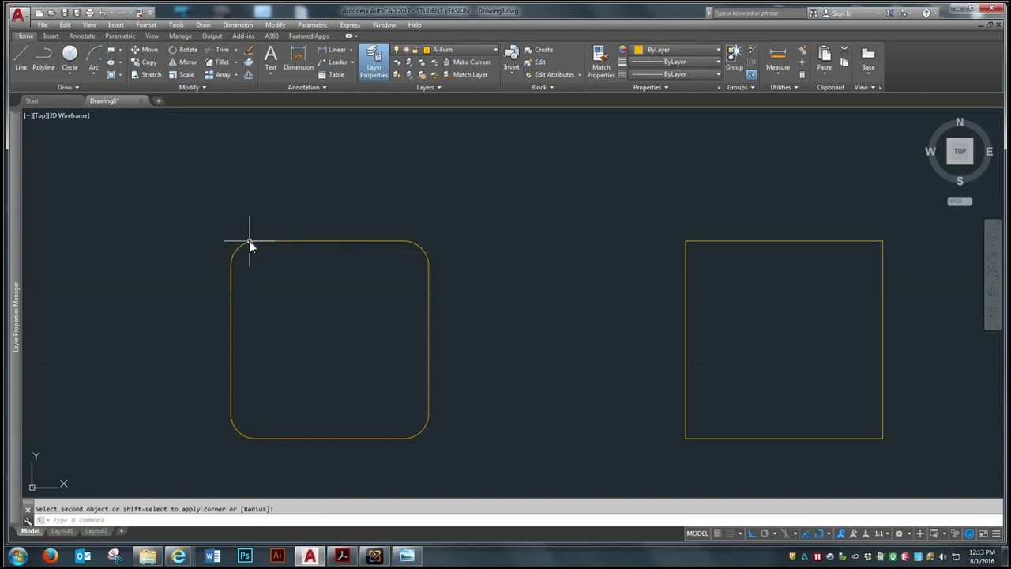
# Reset the fillet radius to 0 and leave the Fillet command without rounding anything
pyautogui.scroll(-4, 323, 280)
pyautogui.scroll(2, 371, 271)
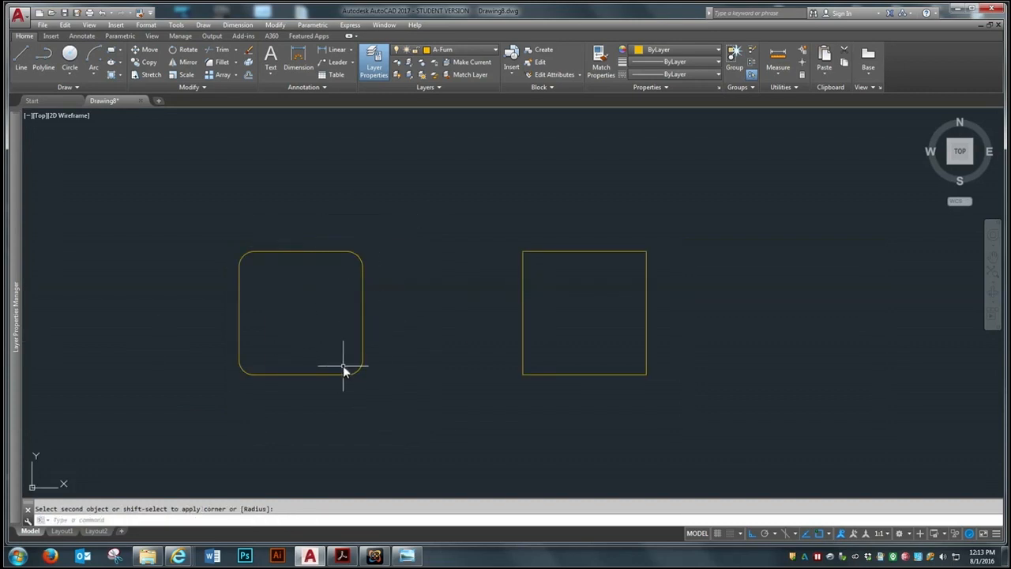
pyautogui.scroll(-2, 388, 328)
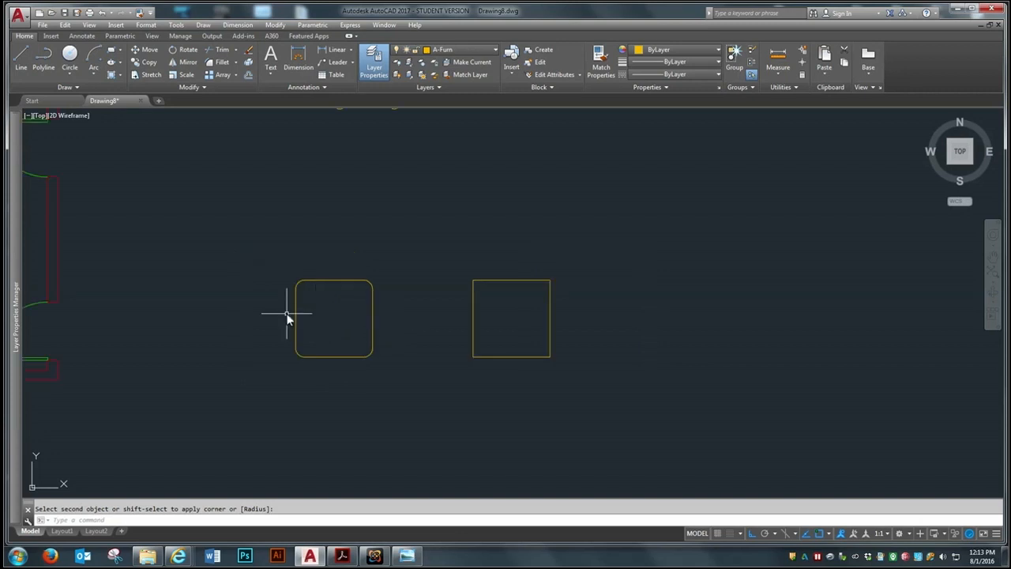
pyautogui.scroll(-2, 376, 309)
pyautogui.scroll(2, 372, 278)
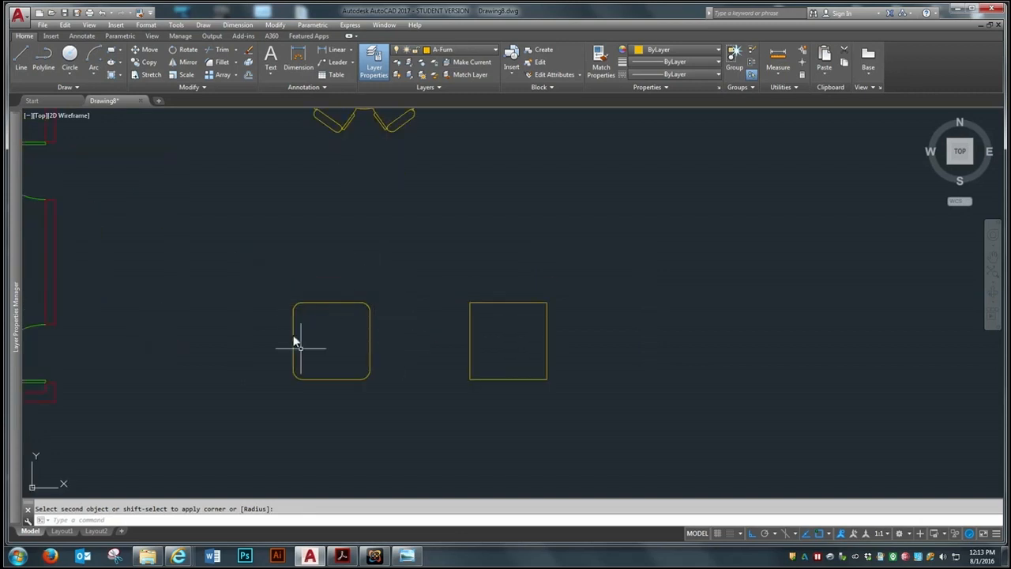
pyautogui.scroll(-2, 332, 315)
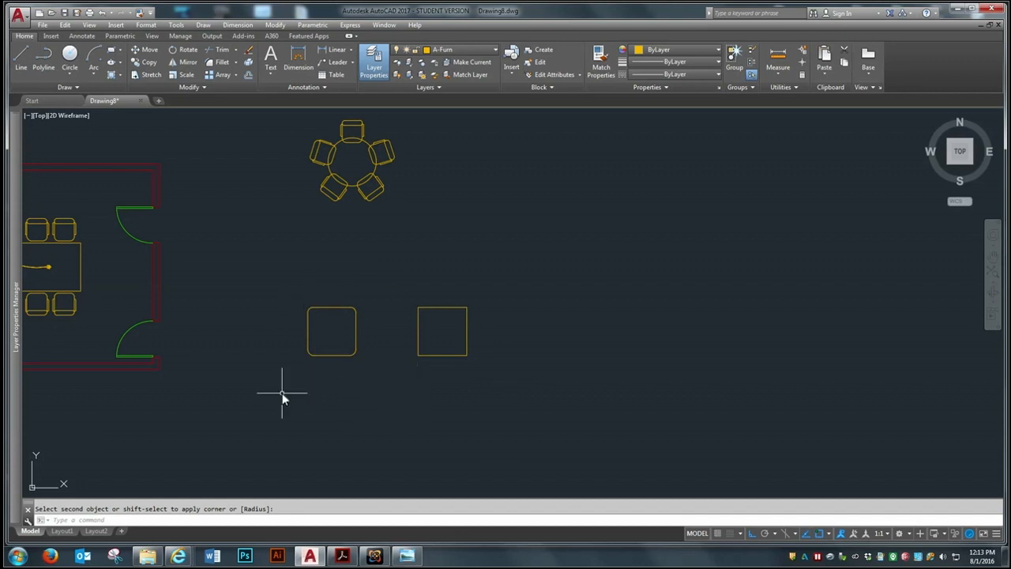
pyautogui.press('Return')
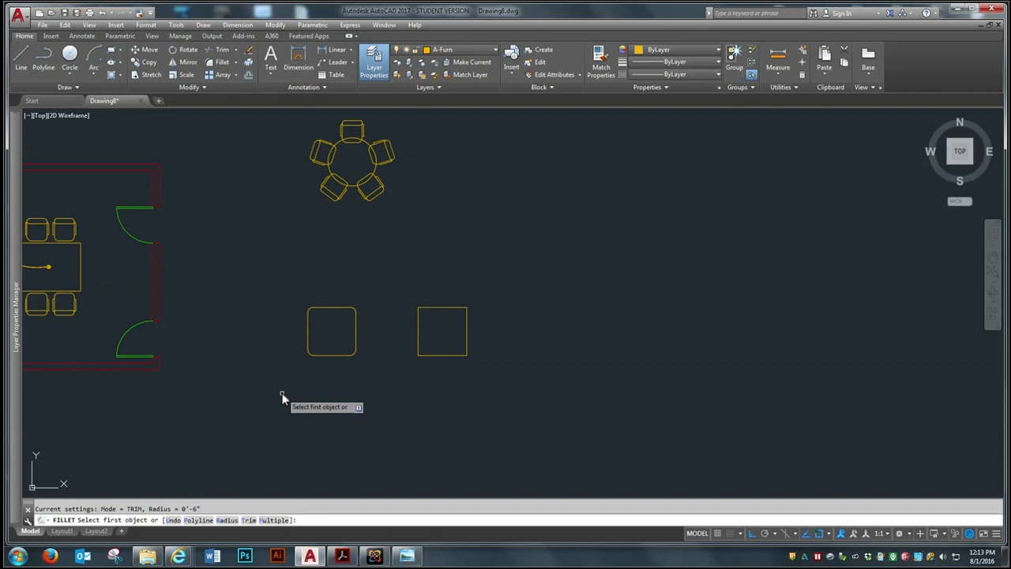
pyautogui.write('r')
pyautogui.press('Return')
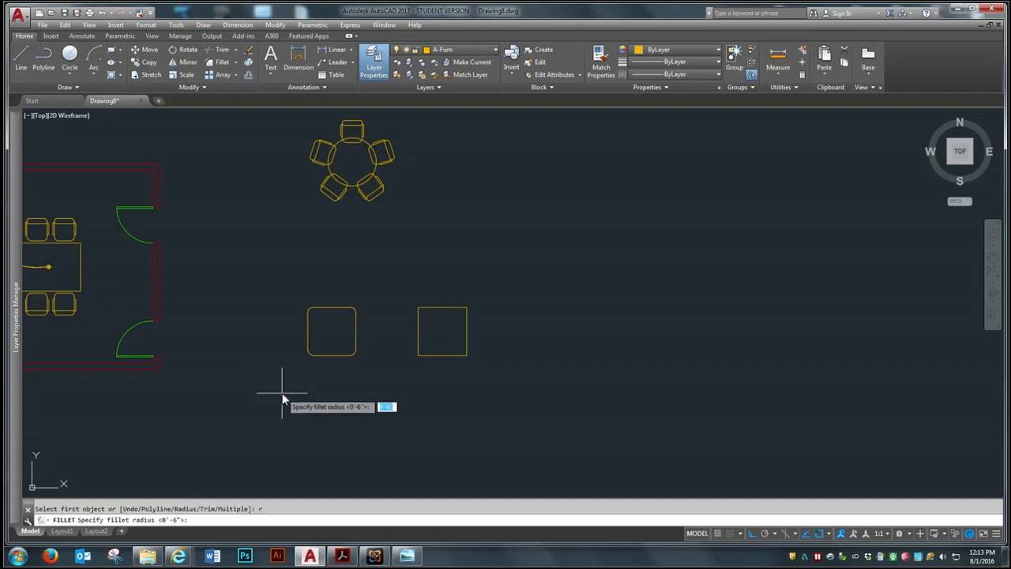
pyautogui.write('0')
pyautogui.press('Return')
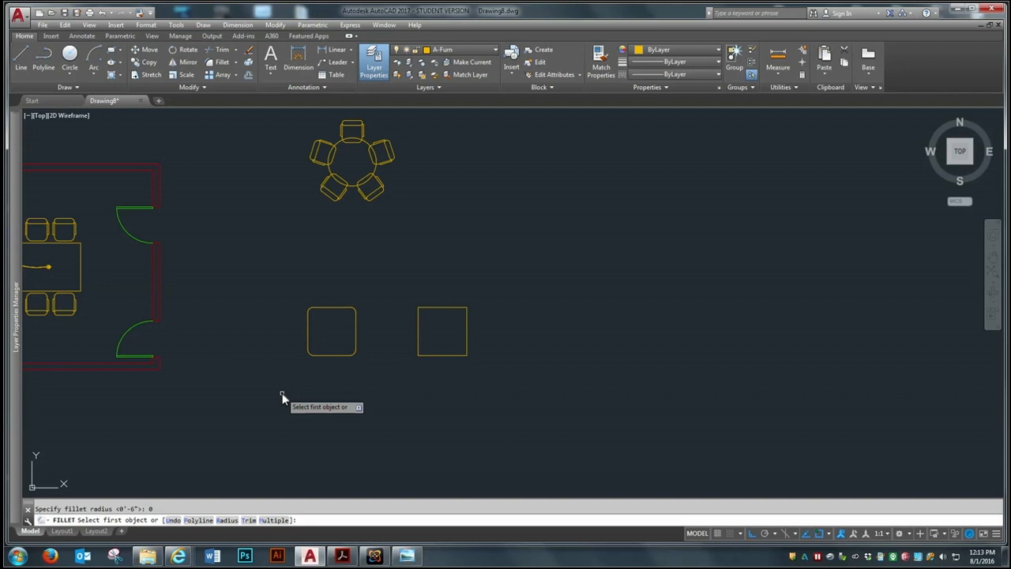
pyautogui.press('Escape')
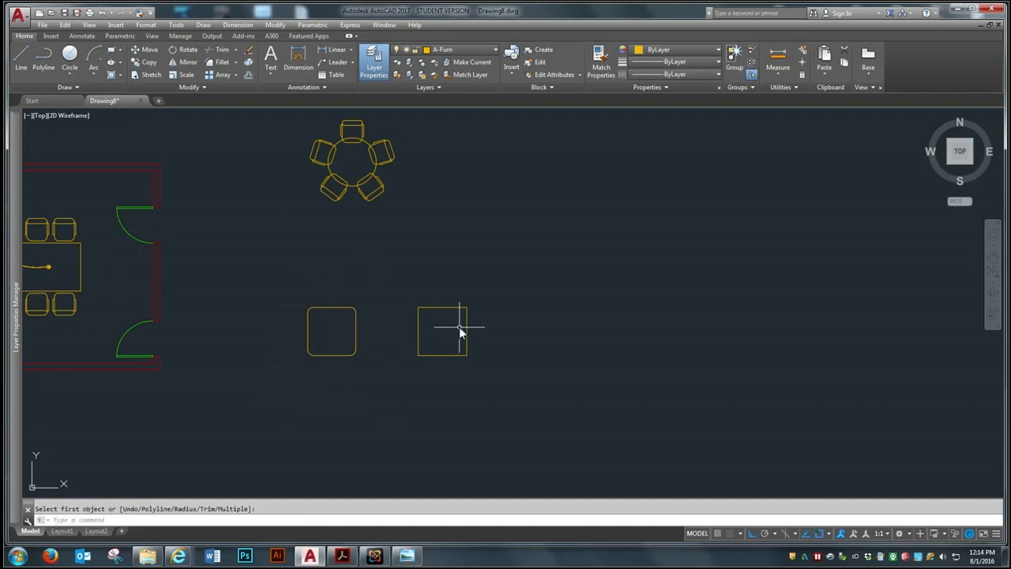
# Chamfer the upper-left corner of the right square with both chamfer distances set to 6"
pyautogui.scroll(2, 459, 327)
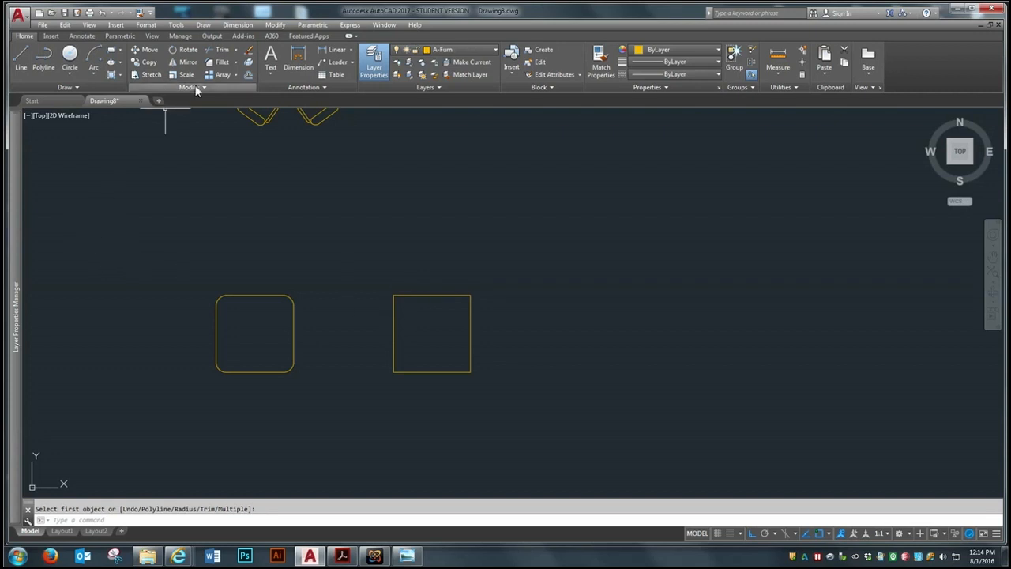
pyautogui.click(236, 65)
pyautogui.click(234, 62)
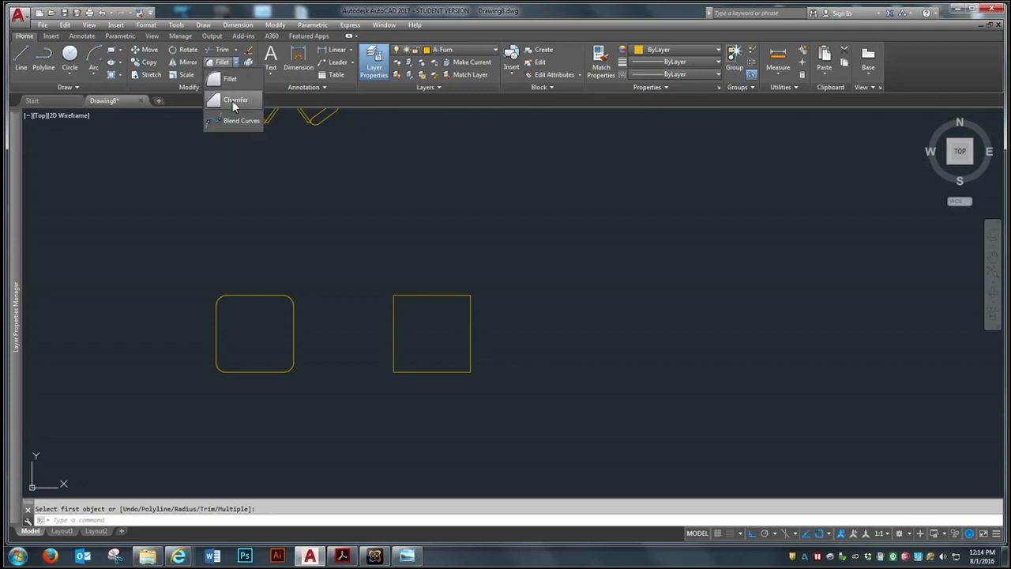
pyautogui.click(232, 101)
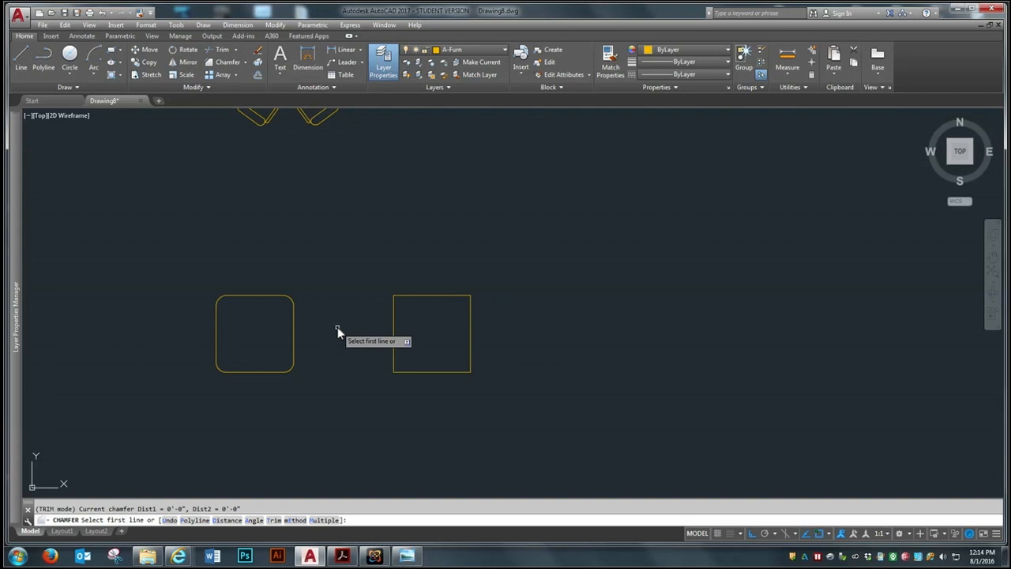
pyautogui.write('d')
pyautogui.press('Return')
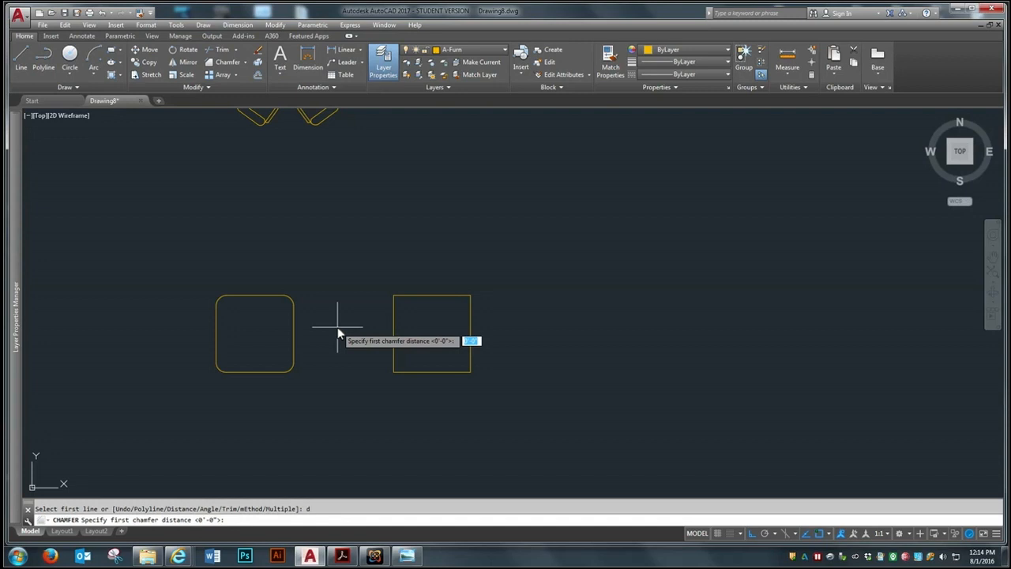
pyautogui.write('6')
pyautogui.press('Return')
pyautogui.write('6')
pyautogui.press('Return')
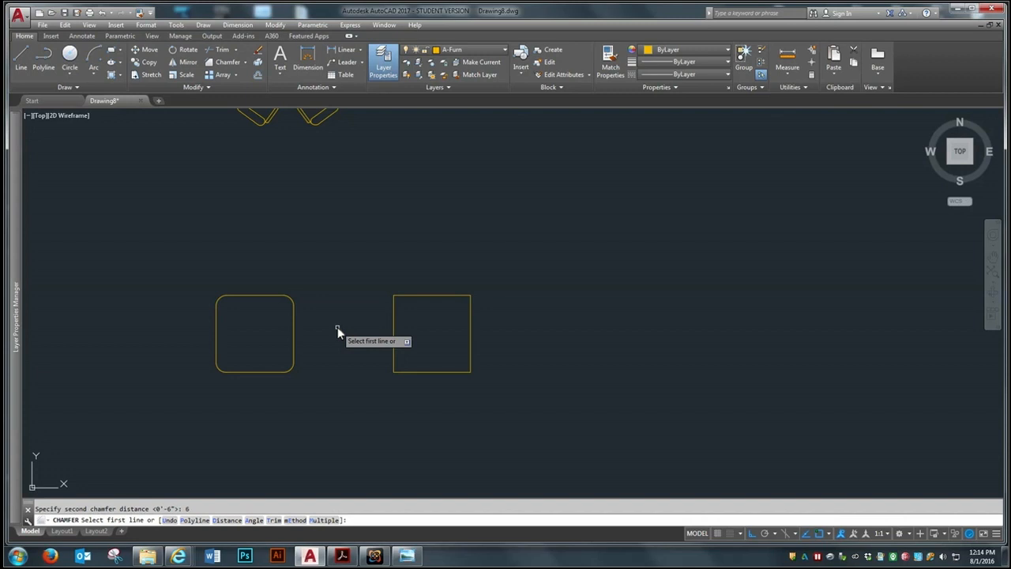
pyautogui.click(394, 315)
pyautogui.click(414, 296)
# Chamfer the other three corners of the right square using the same 6" distances
pyautogui.press('Return')
pyautogui.click(457, 296)
pyautogui.click(470, 308)
pyautogui.press('Return')
pyautogui.click(470, 359)
pyautogui.click(454, 371)
pyautogui.press('Return')
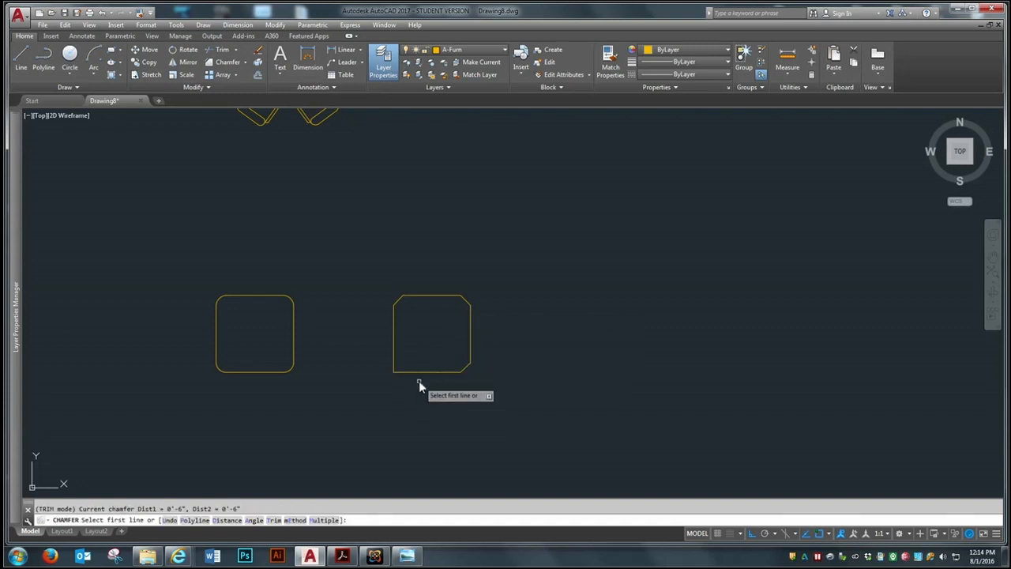
pyautogui.click(416, 372)
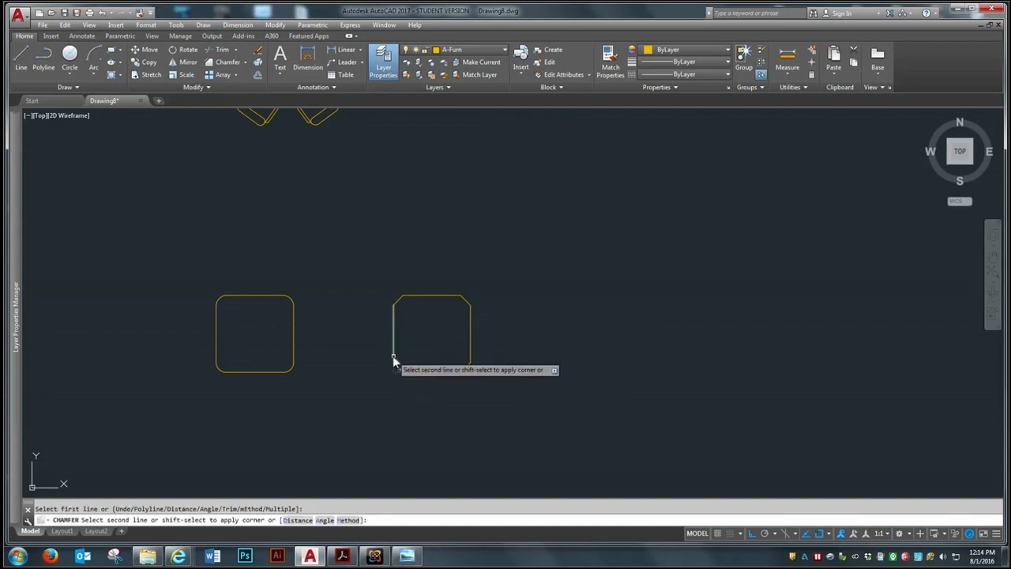
pyautogui.click(394, 361)
pyautogui.scroll(-2, 501, 327)
pyautogui.scroll(2, 501, 327)
pyautogui.scroll(4, 448, 338)
pyautogui.scroll(-4, 532, 332)
pyautogui.scroll(-2, 497, 336)
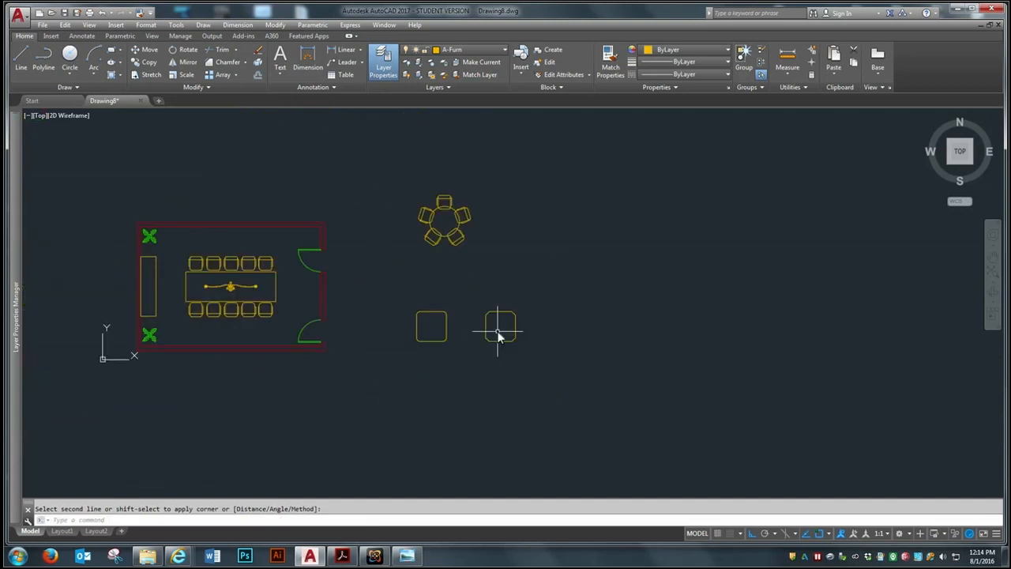
pyautogui.scroll(-5, 497, 333)
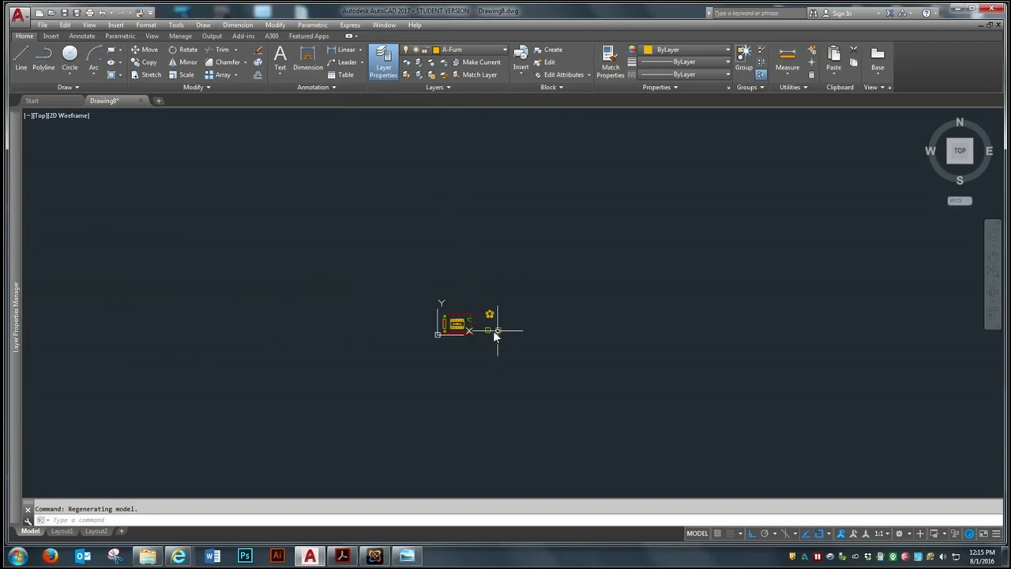
pyautogui.scroll(6, 495, 326)
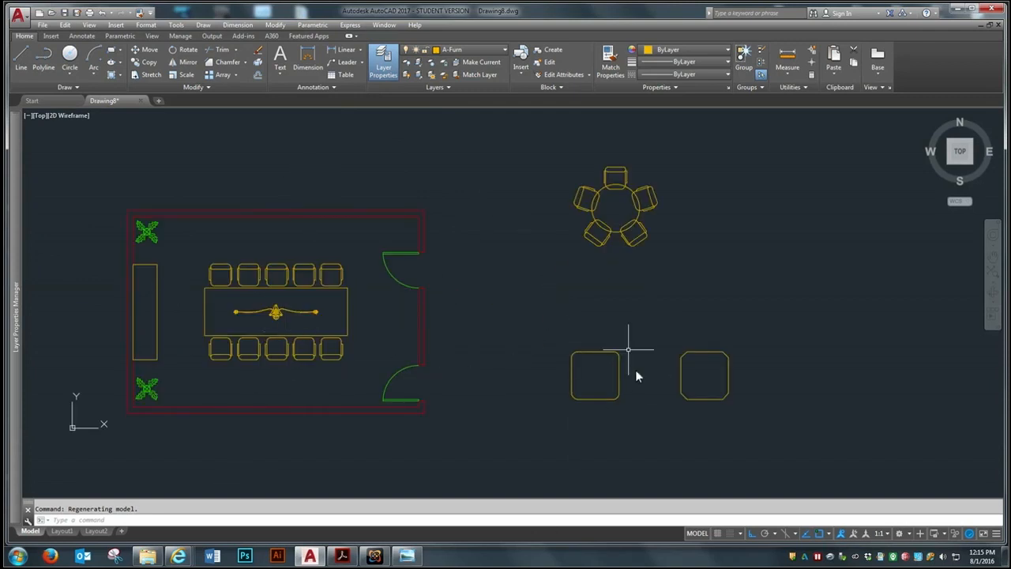
# Save the drawing as a new file in the On-Demand CAD Week 5 folder, named with the author's surname followed by "-Conference"
pyautogui.click(42, 24)
pyautogui.click(63, 161)
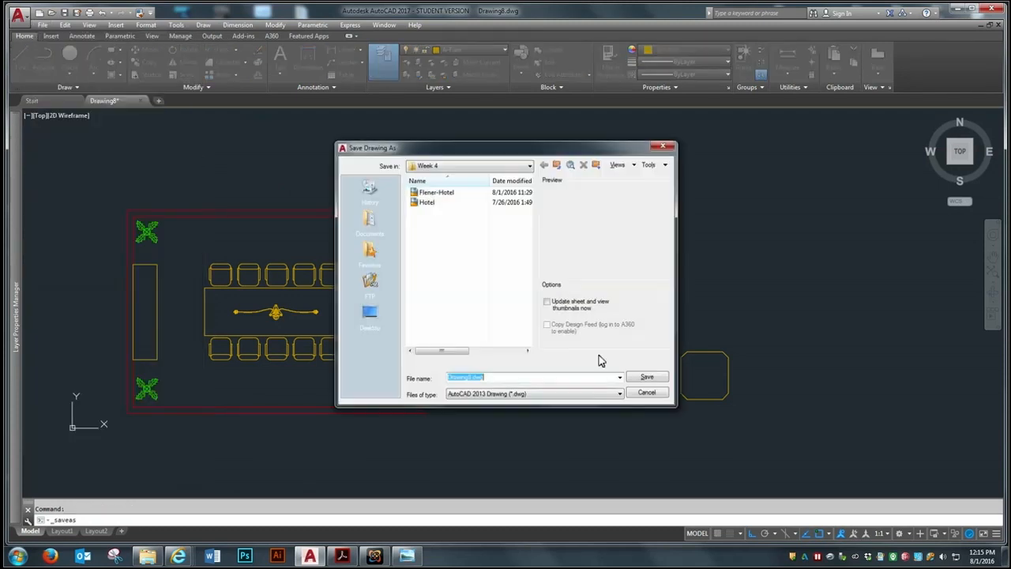
pyautogui.click(474, 165)
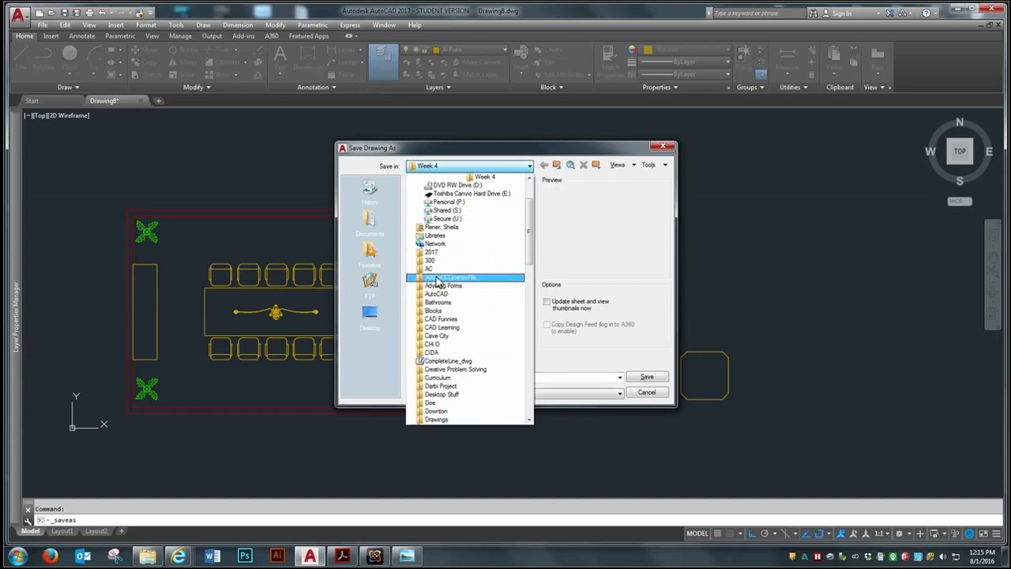
pyautogui.scroll(5, 490, 229)
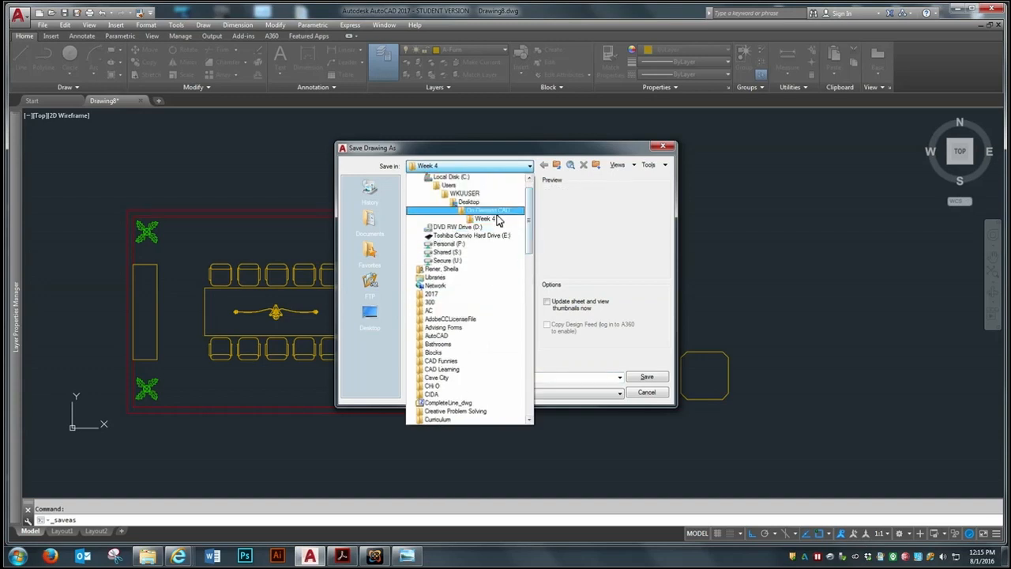
pyautogui.click(483, 213)
pyautogui.doubleClick(431, 262)
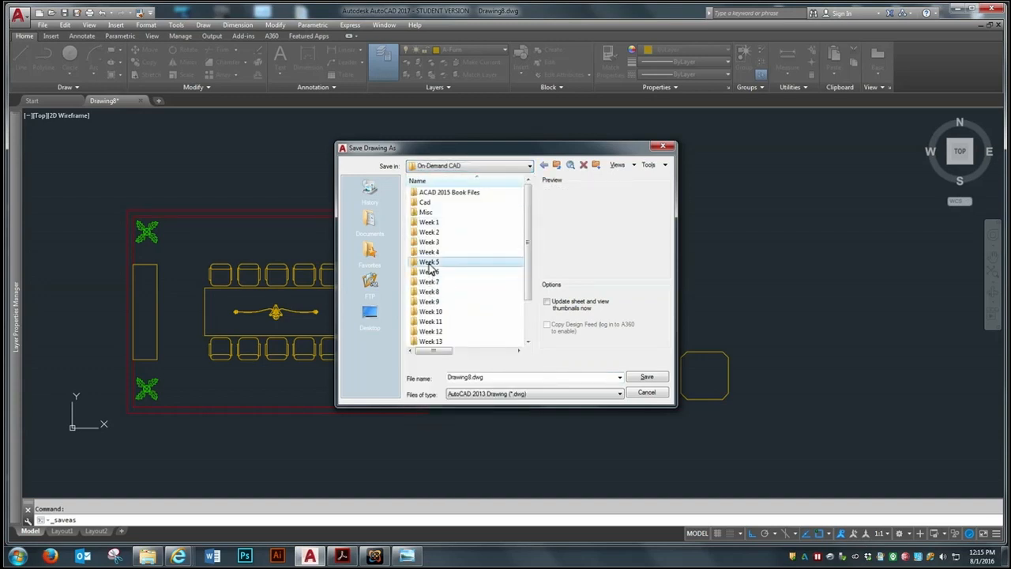
pyautogui.doubleClick(476, 378)
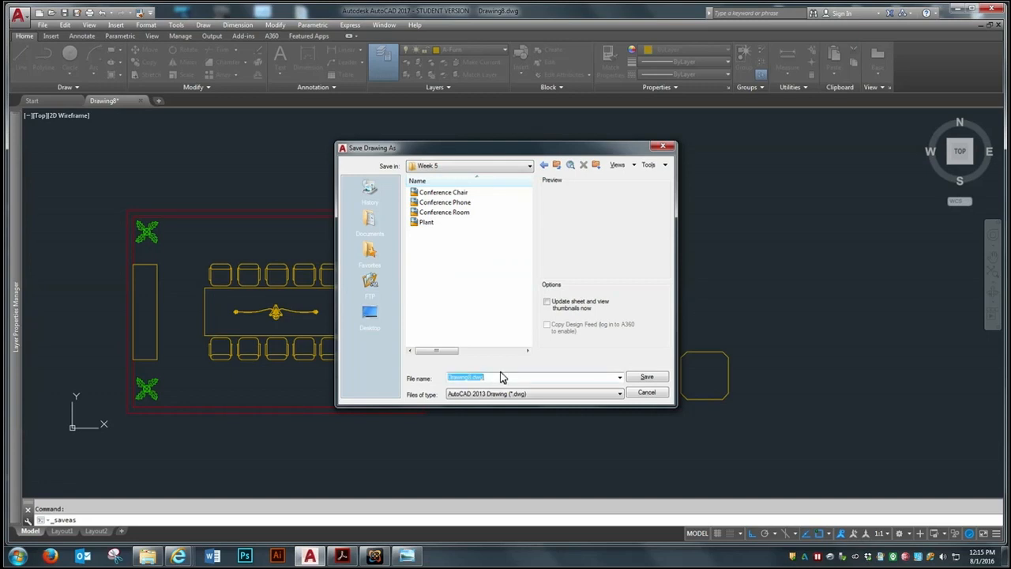
pyautogui.write('Flener-Conference')
pyautogui.click(646, 377)
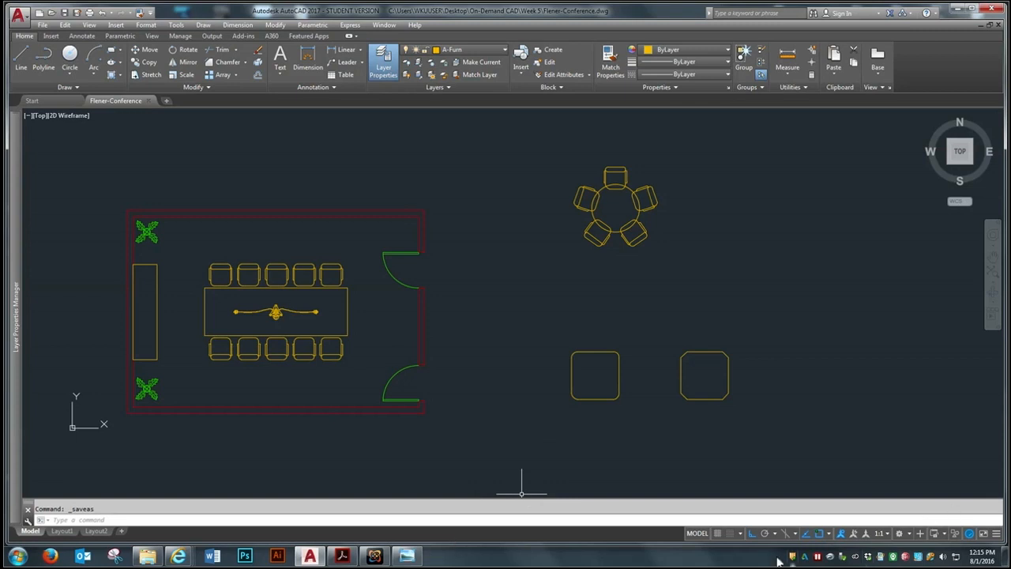
pyautogui.click(375, 555)
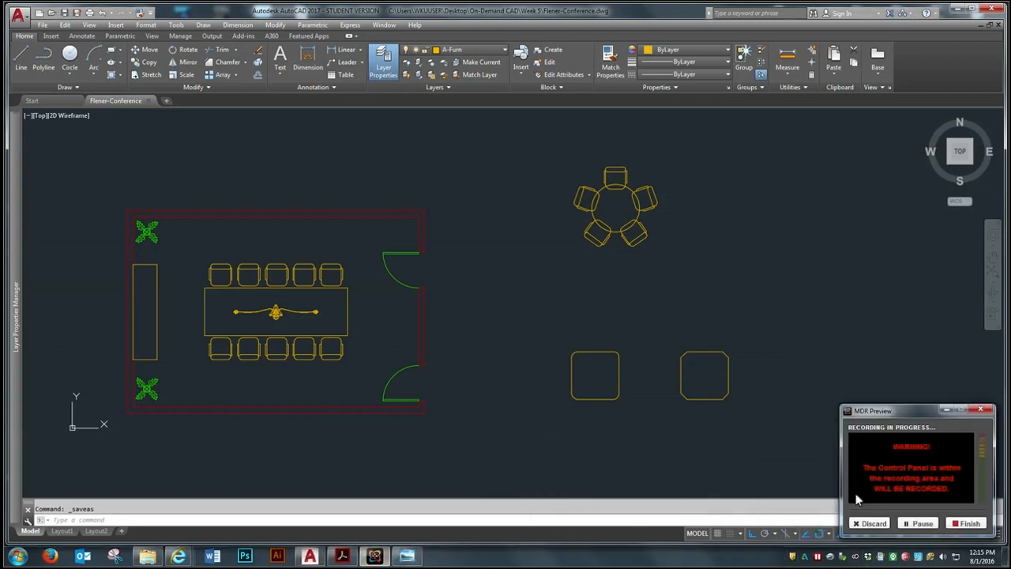